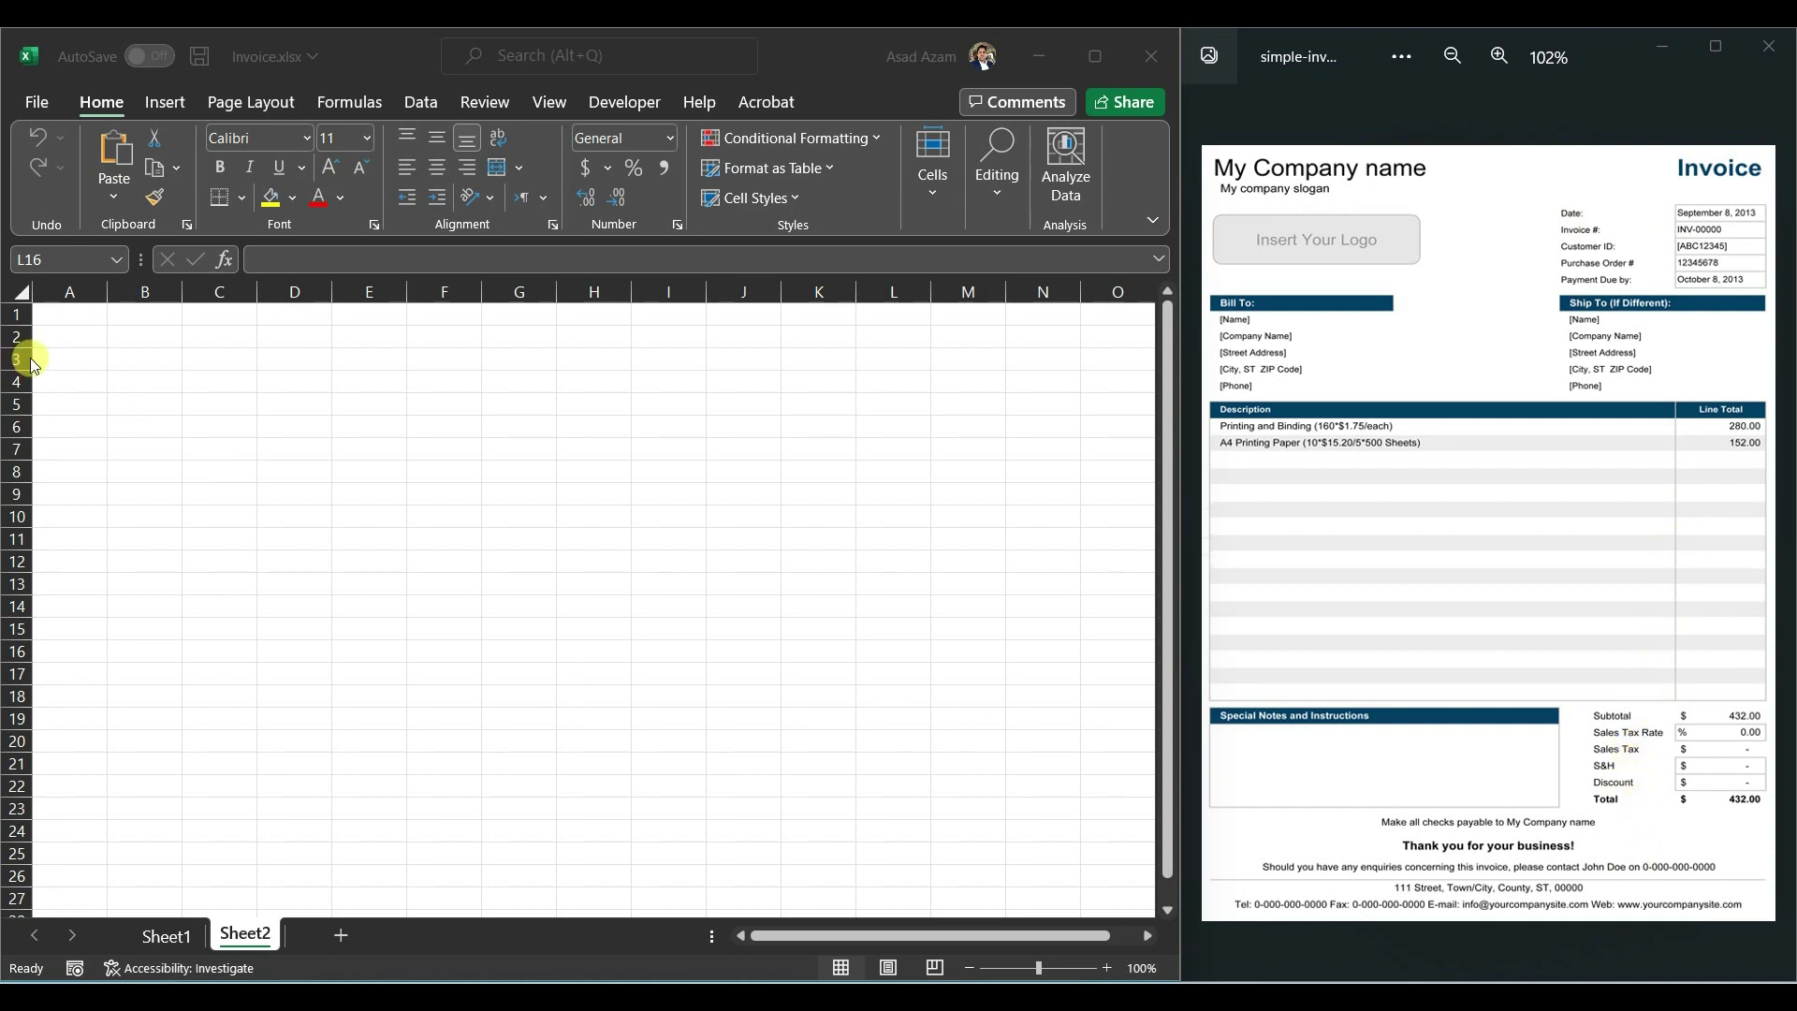
# Step: Enter "My Company Name" in cell A1 and "My Slogan" in cell A2 of Sheet2
pyautogui.click(86, 315)
pyautogui.click(72, 318)
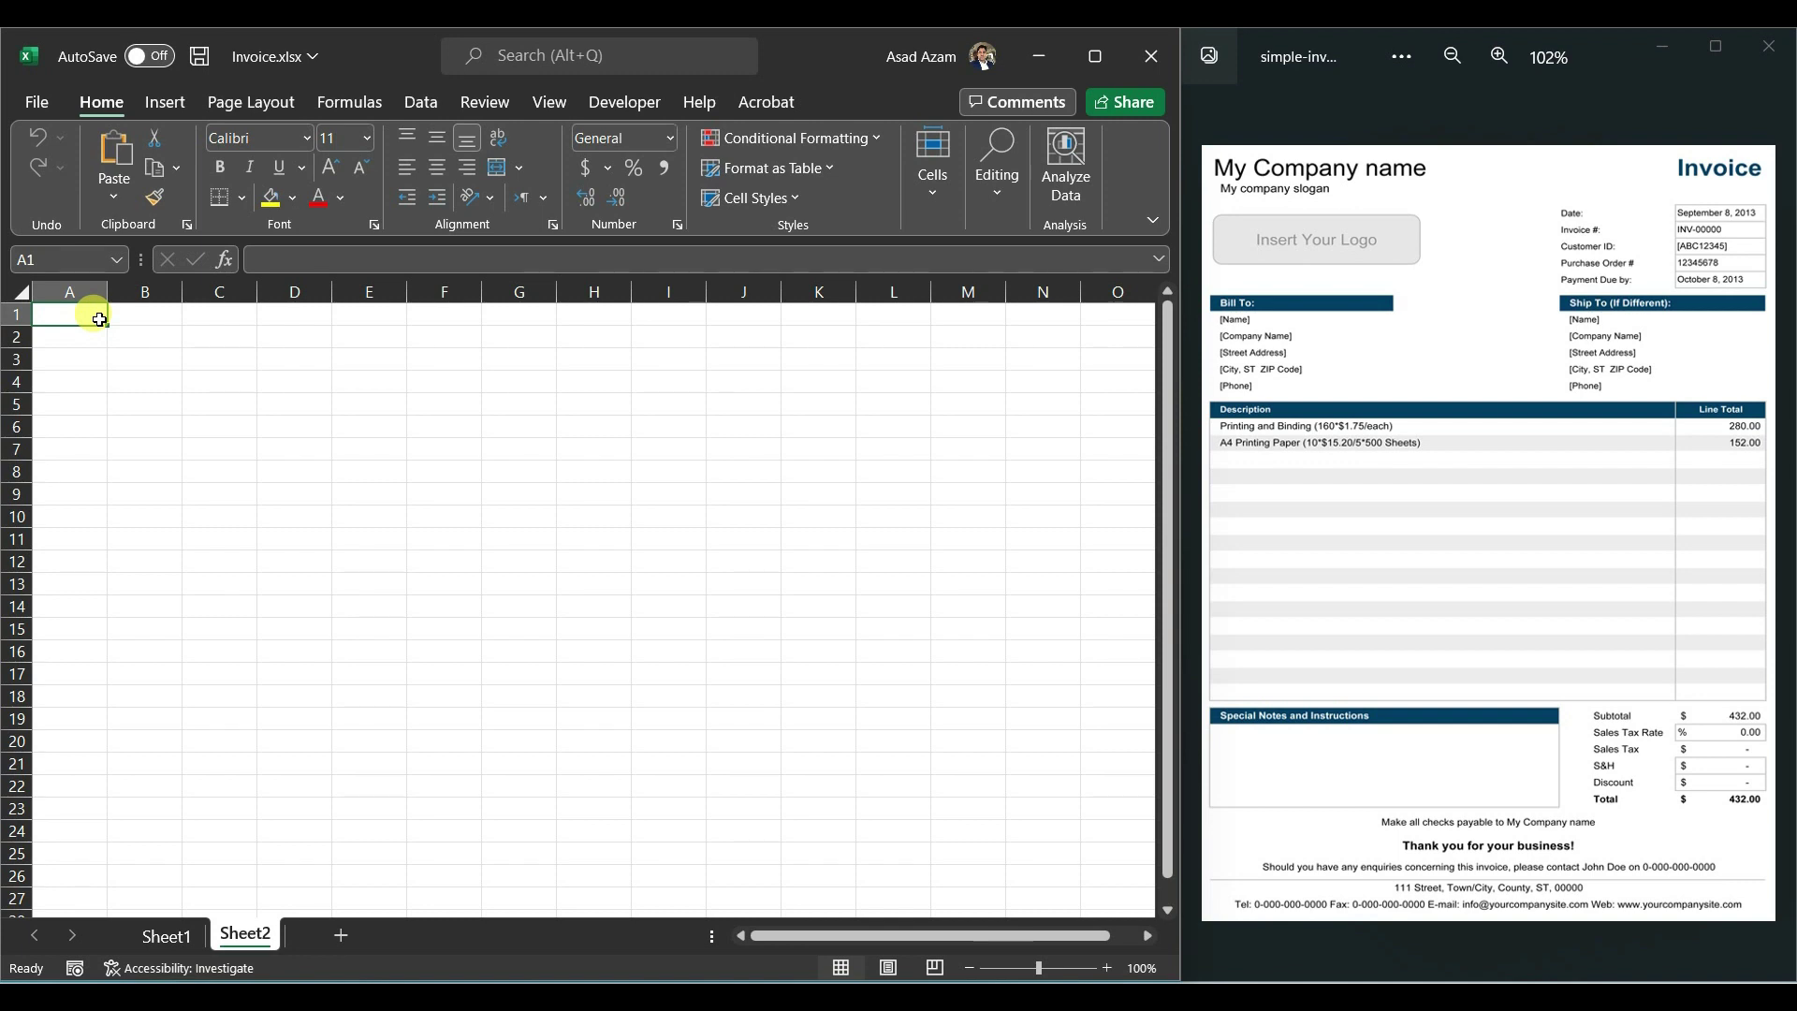
pyautogui.doubleClick(99, 319)
pyautogui.write('My C')
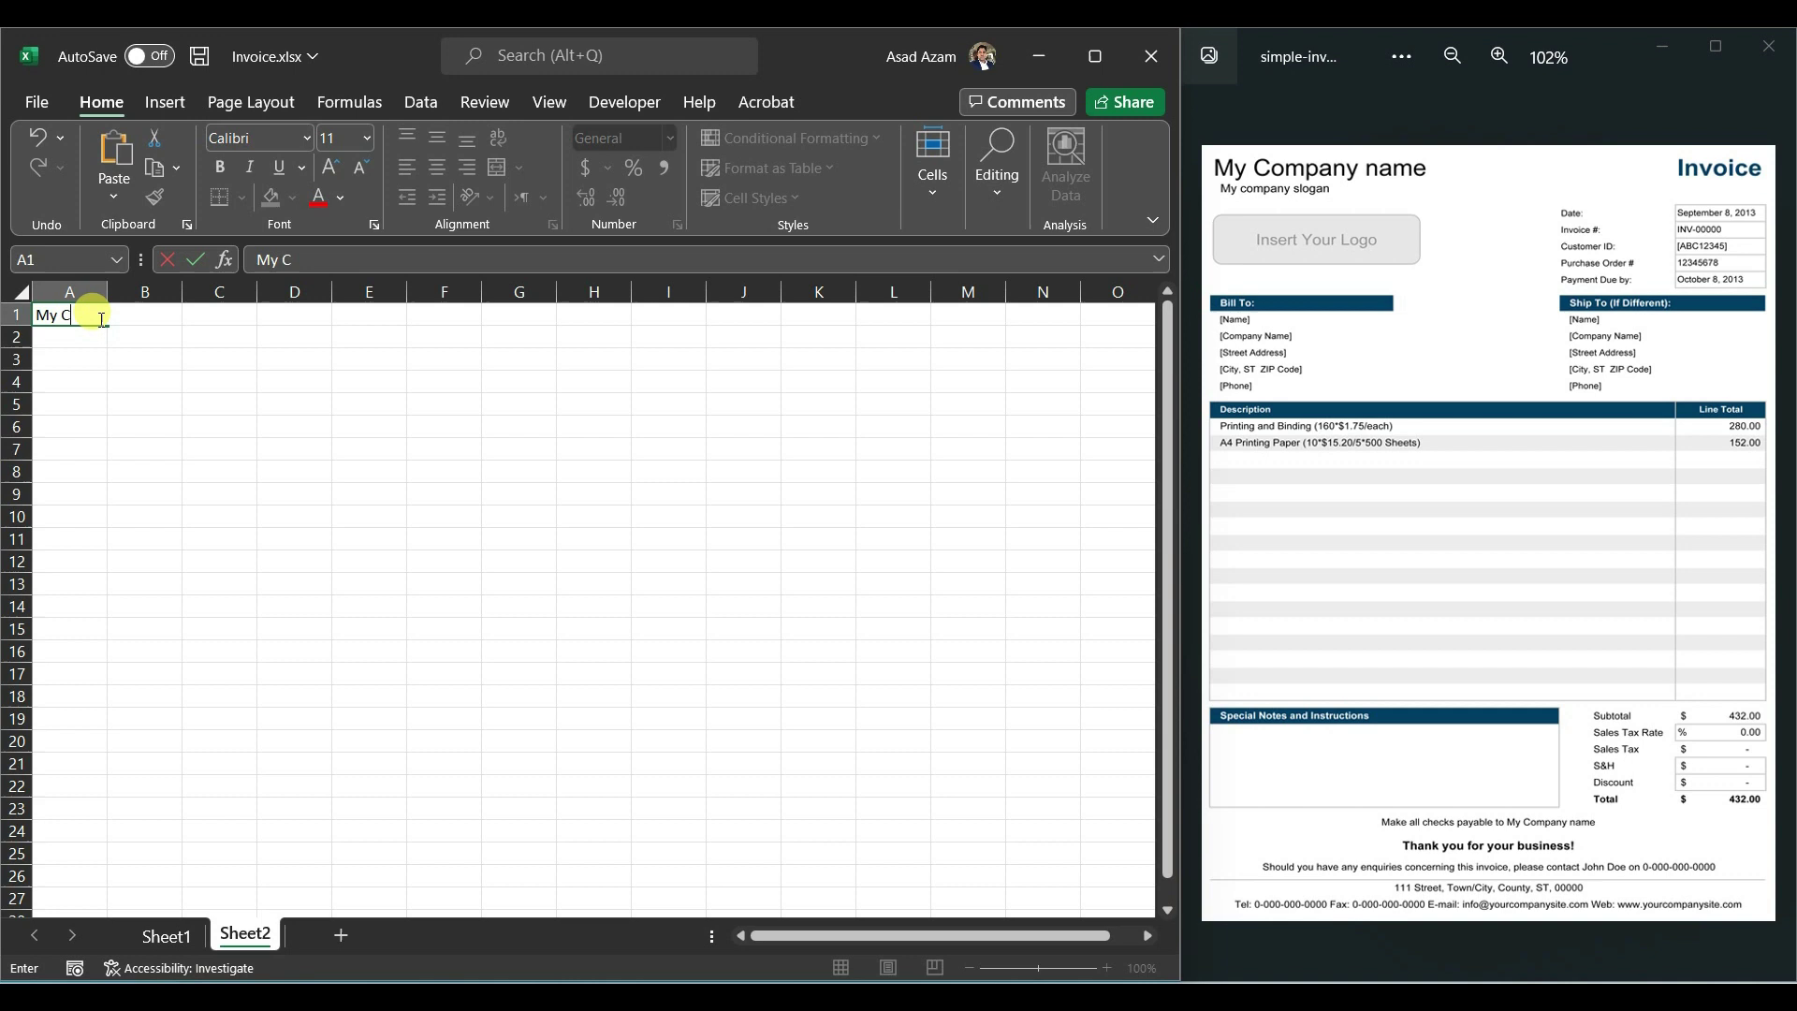
pyautogui.write('ompany Name')
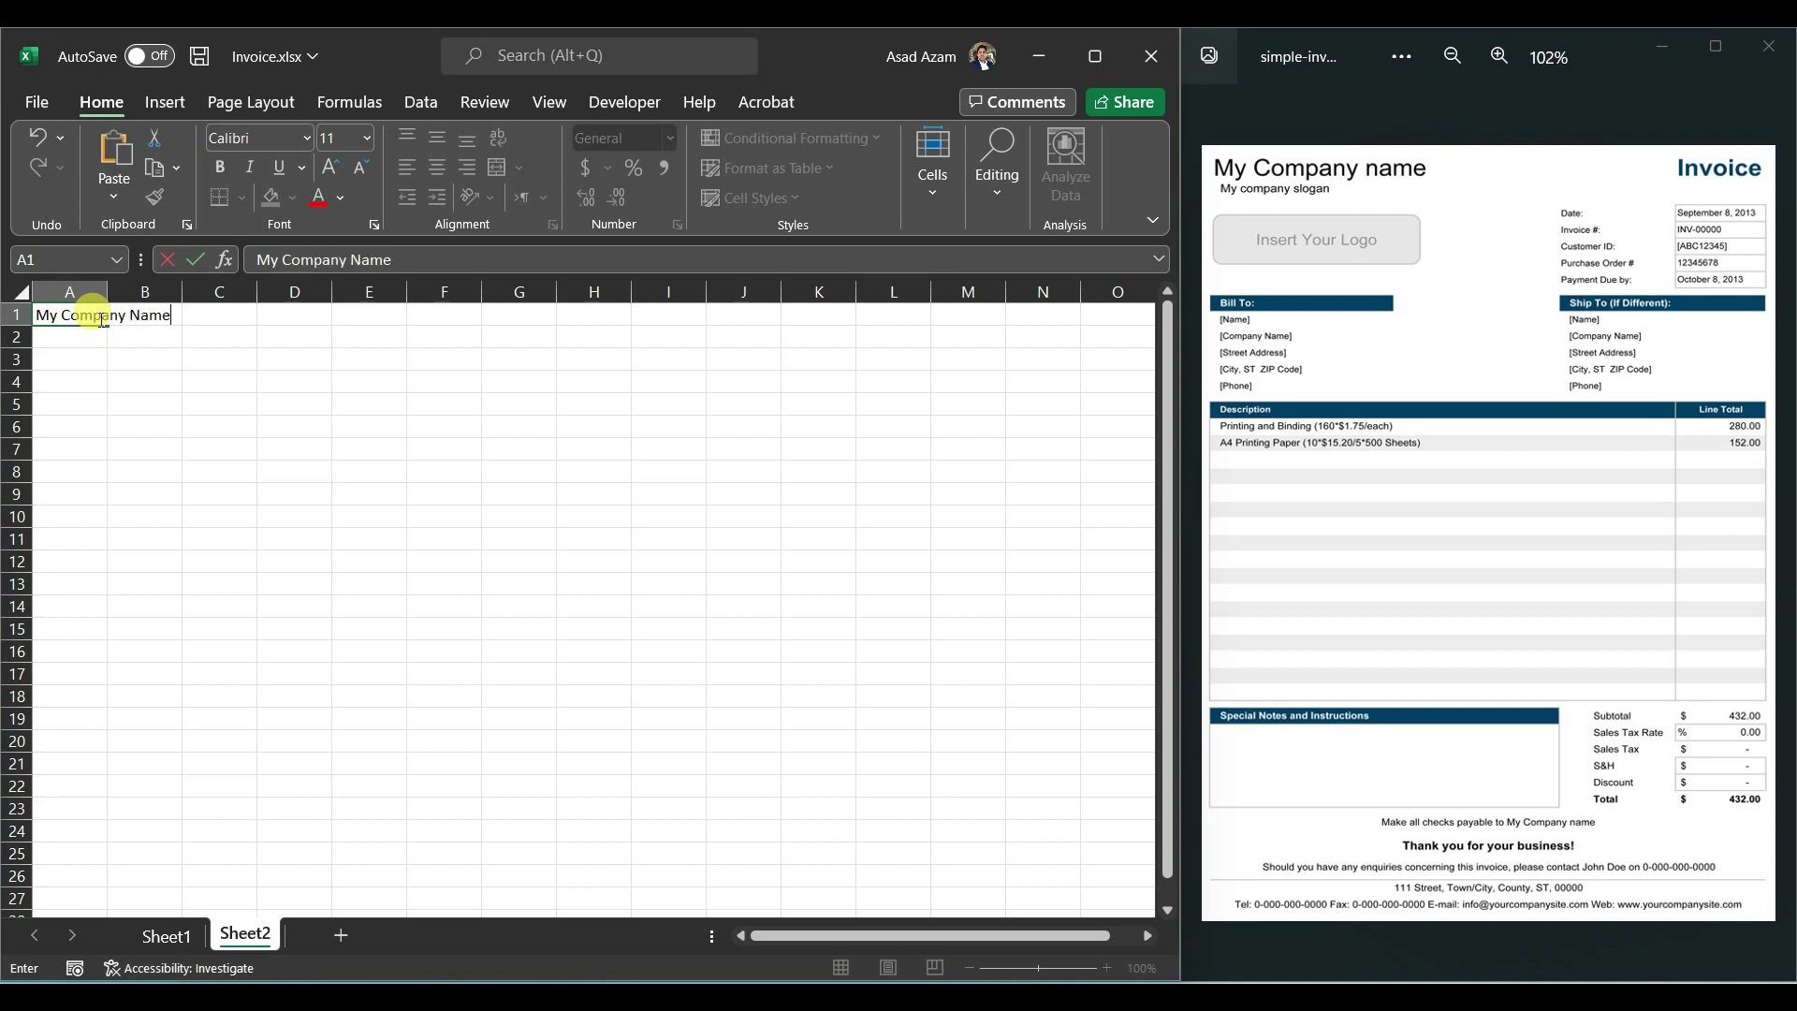
pyautogui.press('Return')
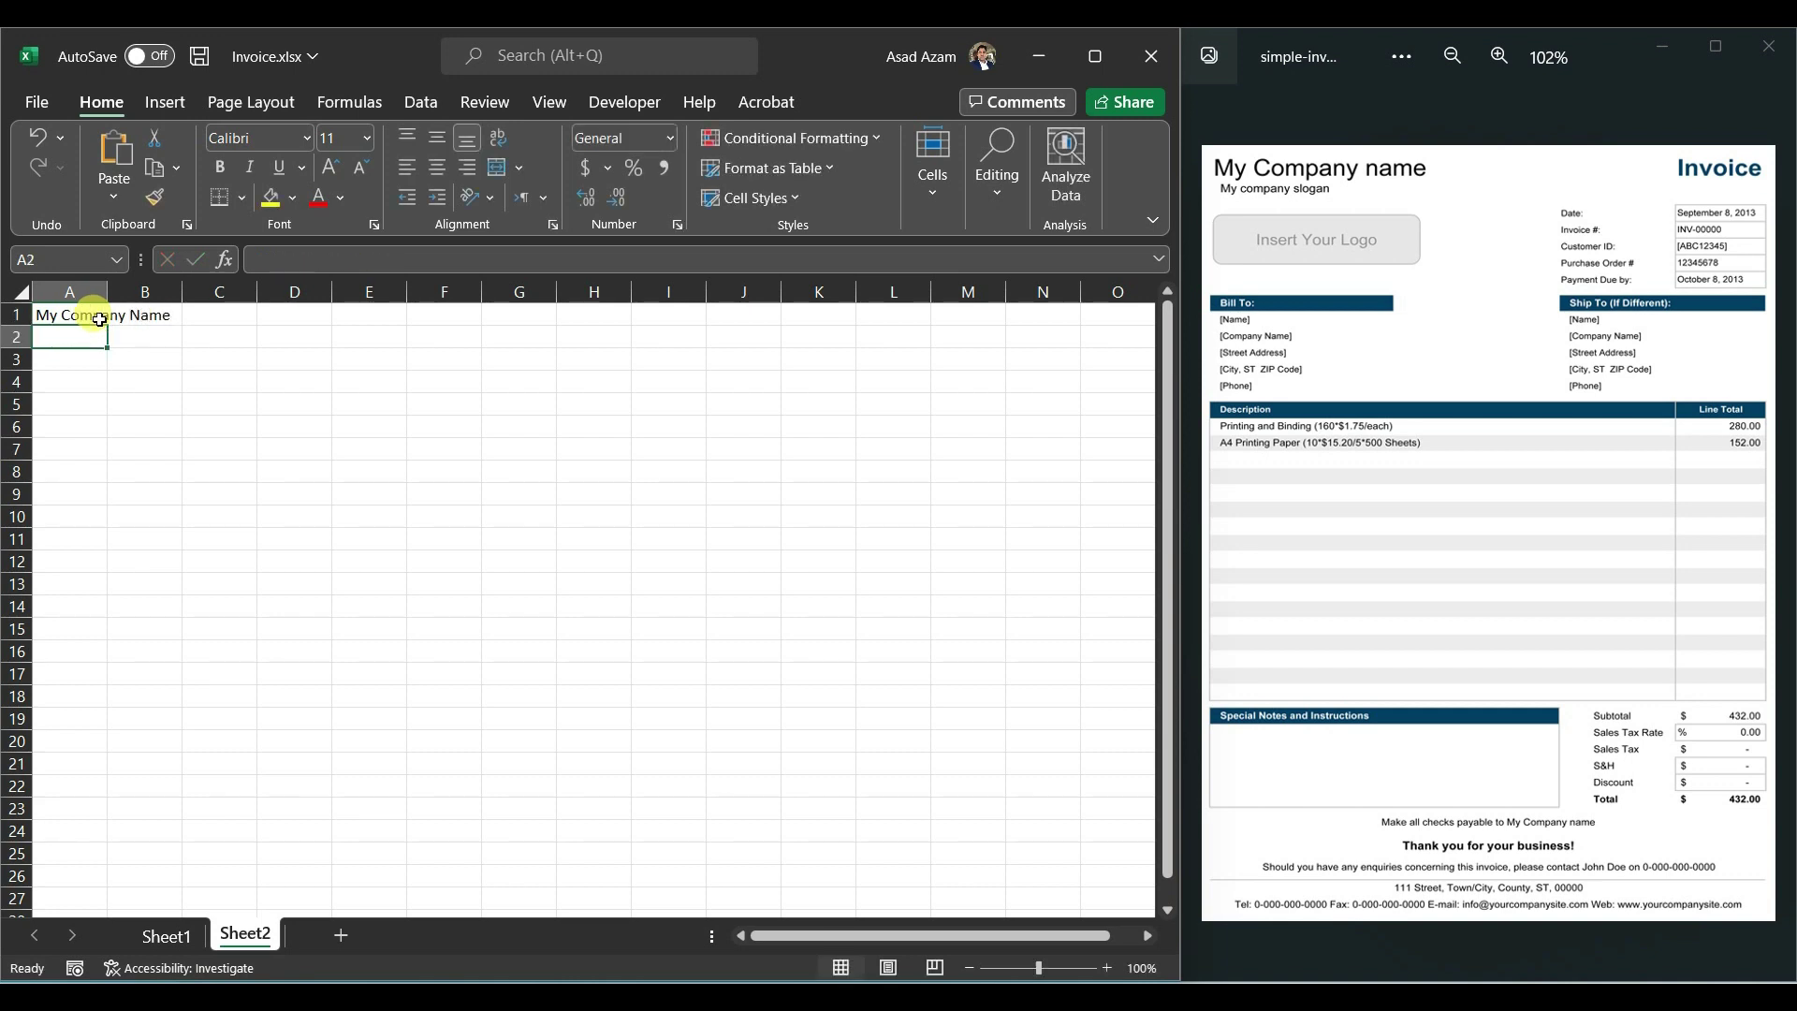
pyautogui.write('My Slogan')
# Step: Set the font size of the company name in A1 to 16
pyautogui.click(85, 316)
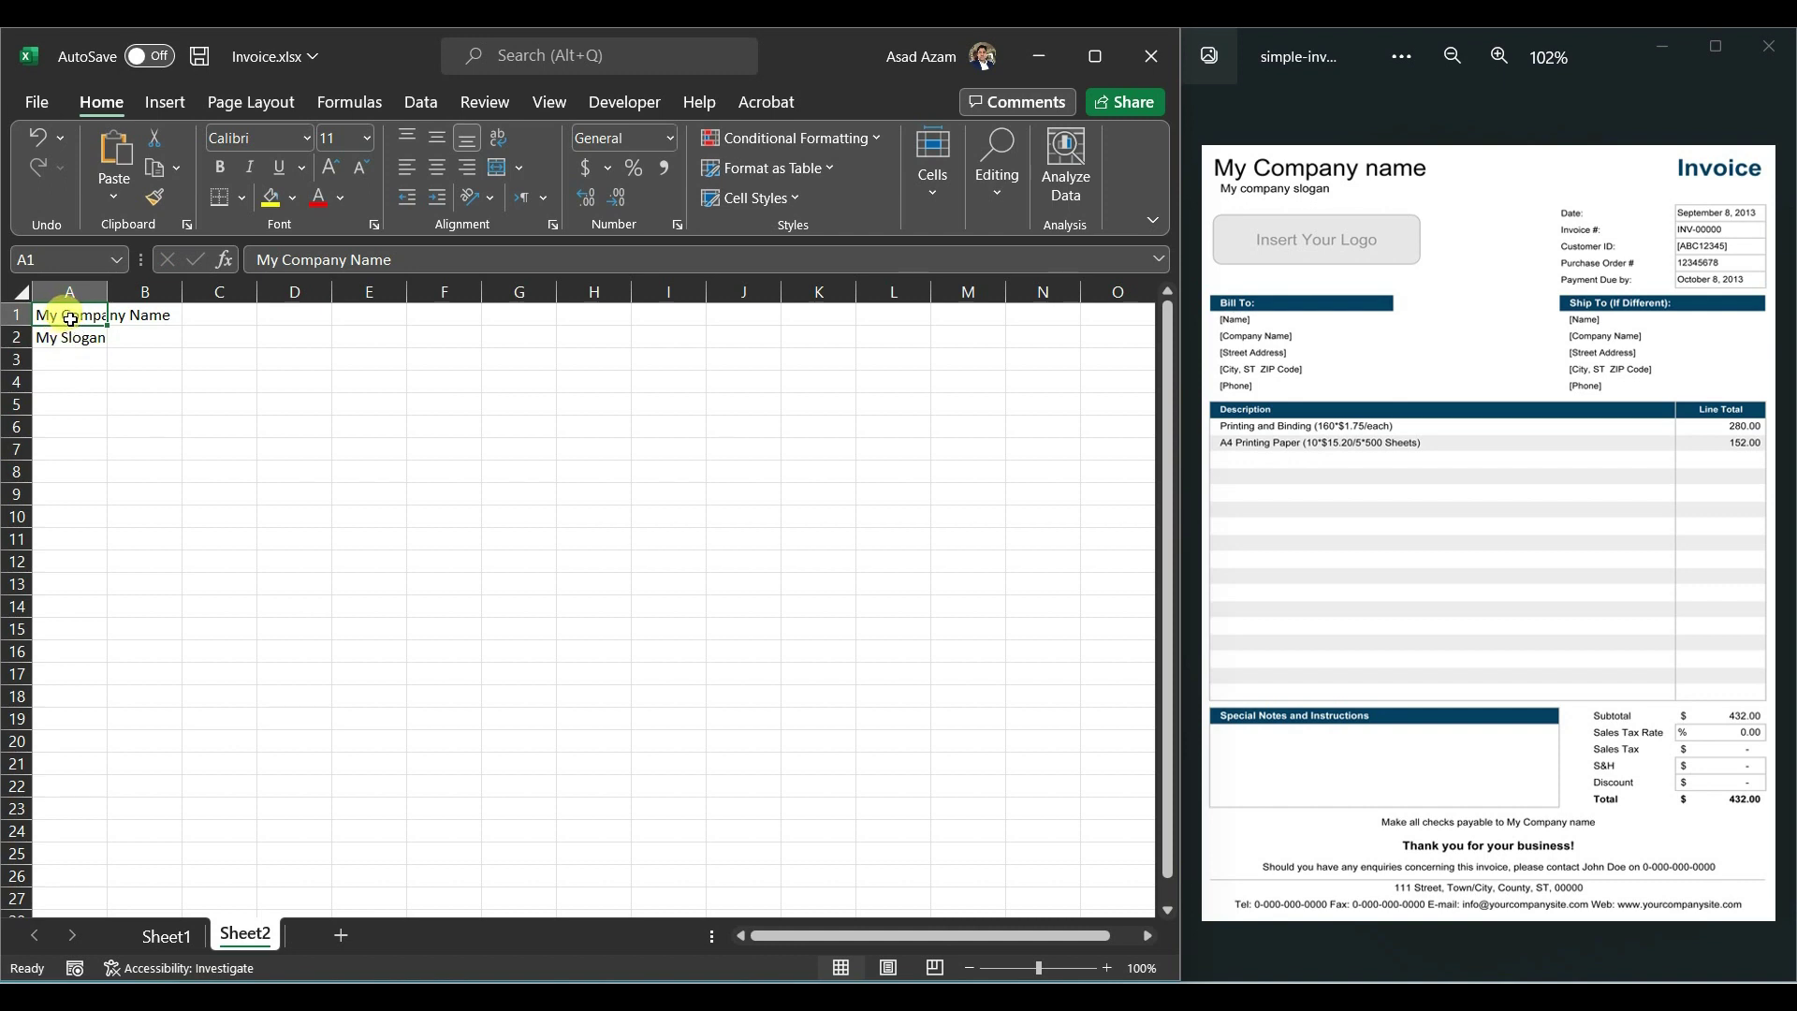
pyautogui.click(329, 168)
pyautogui.click(330, 168)
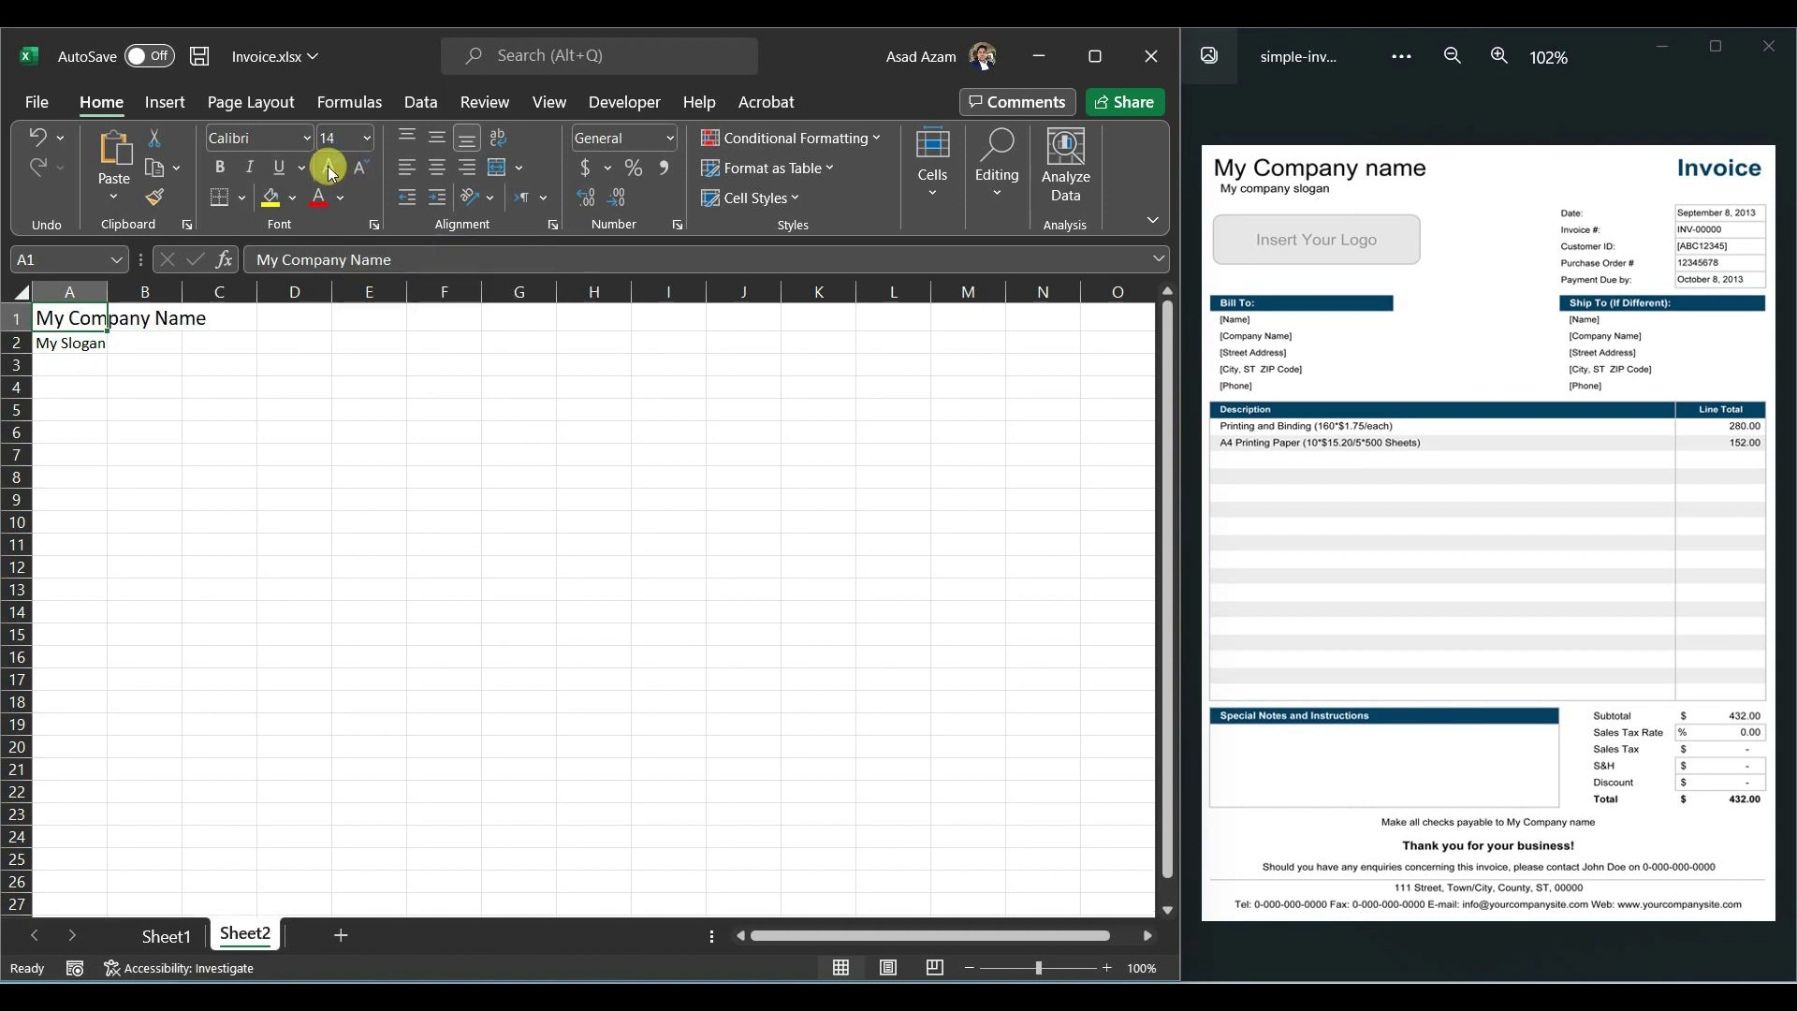
pyautogui.click(329, 169)
pyautogui.click(367, 142)
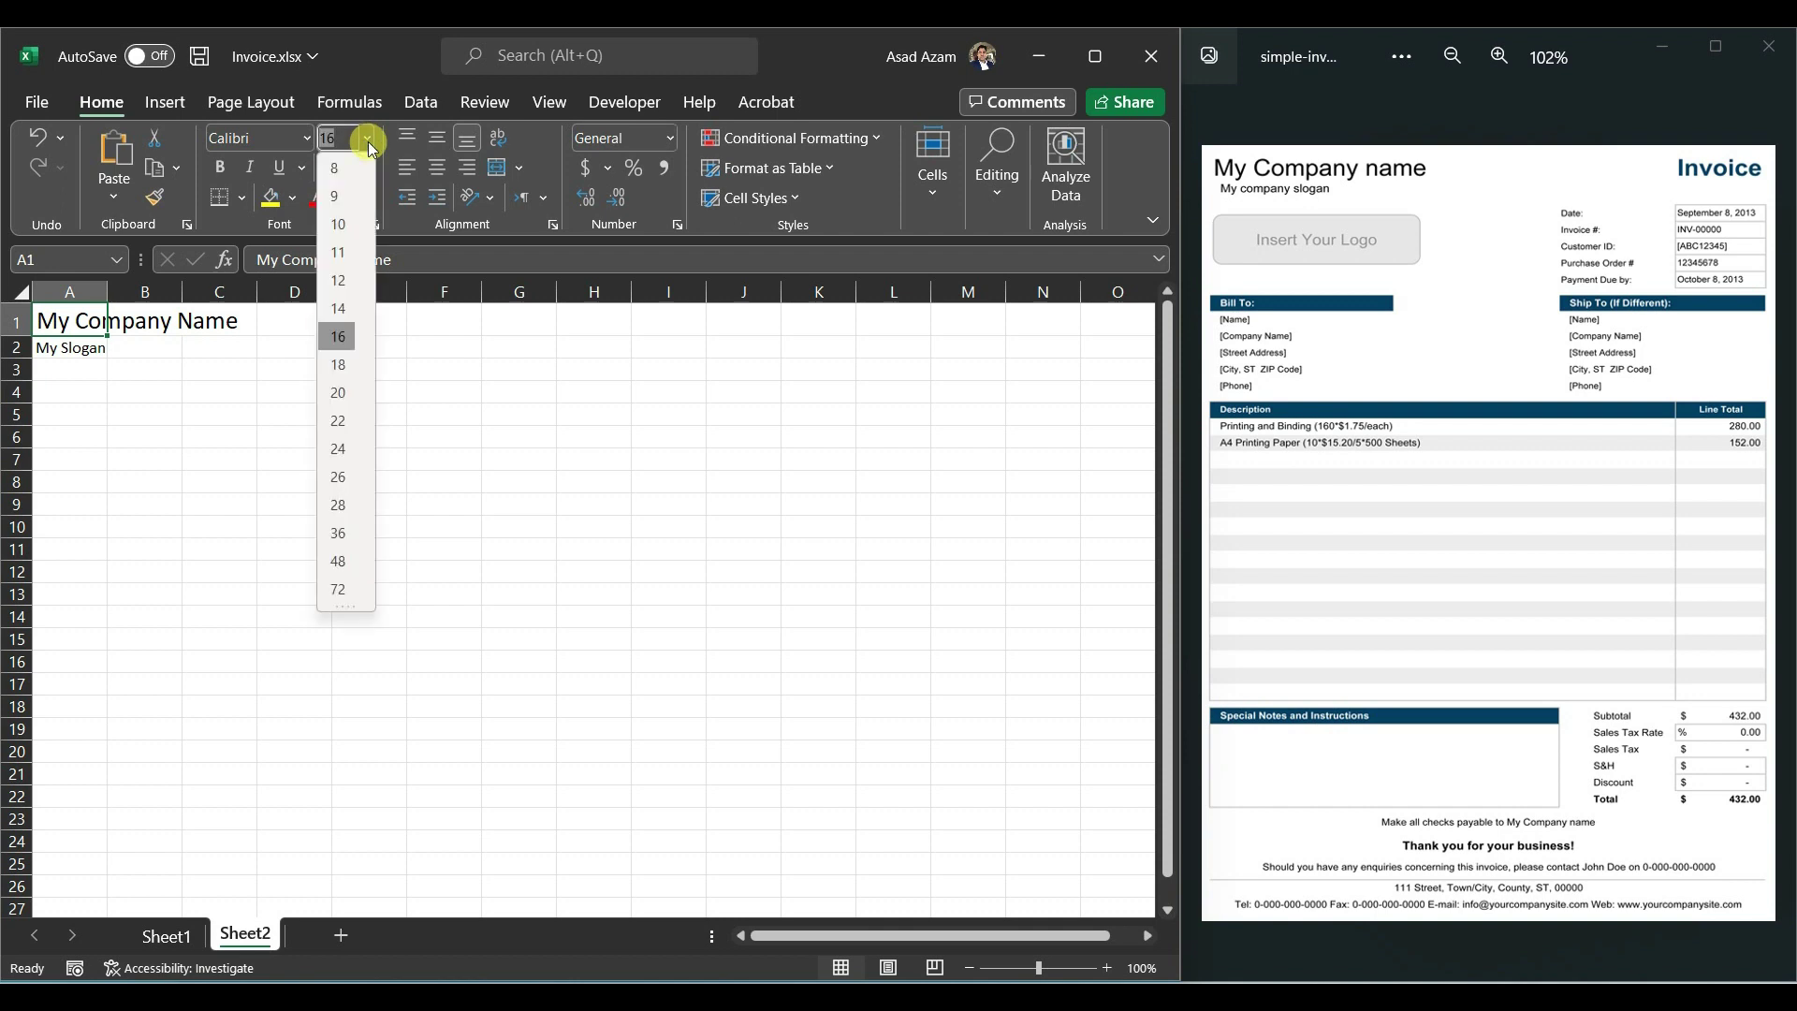
pyautogui.click(354, 339)
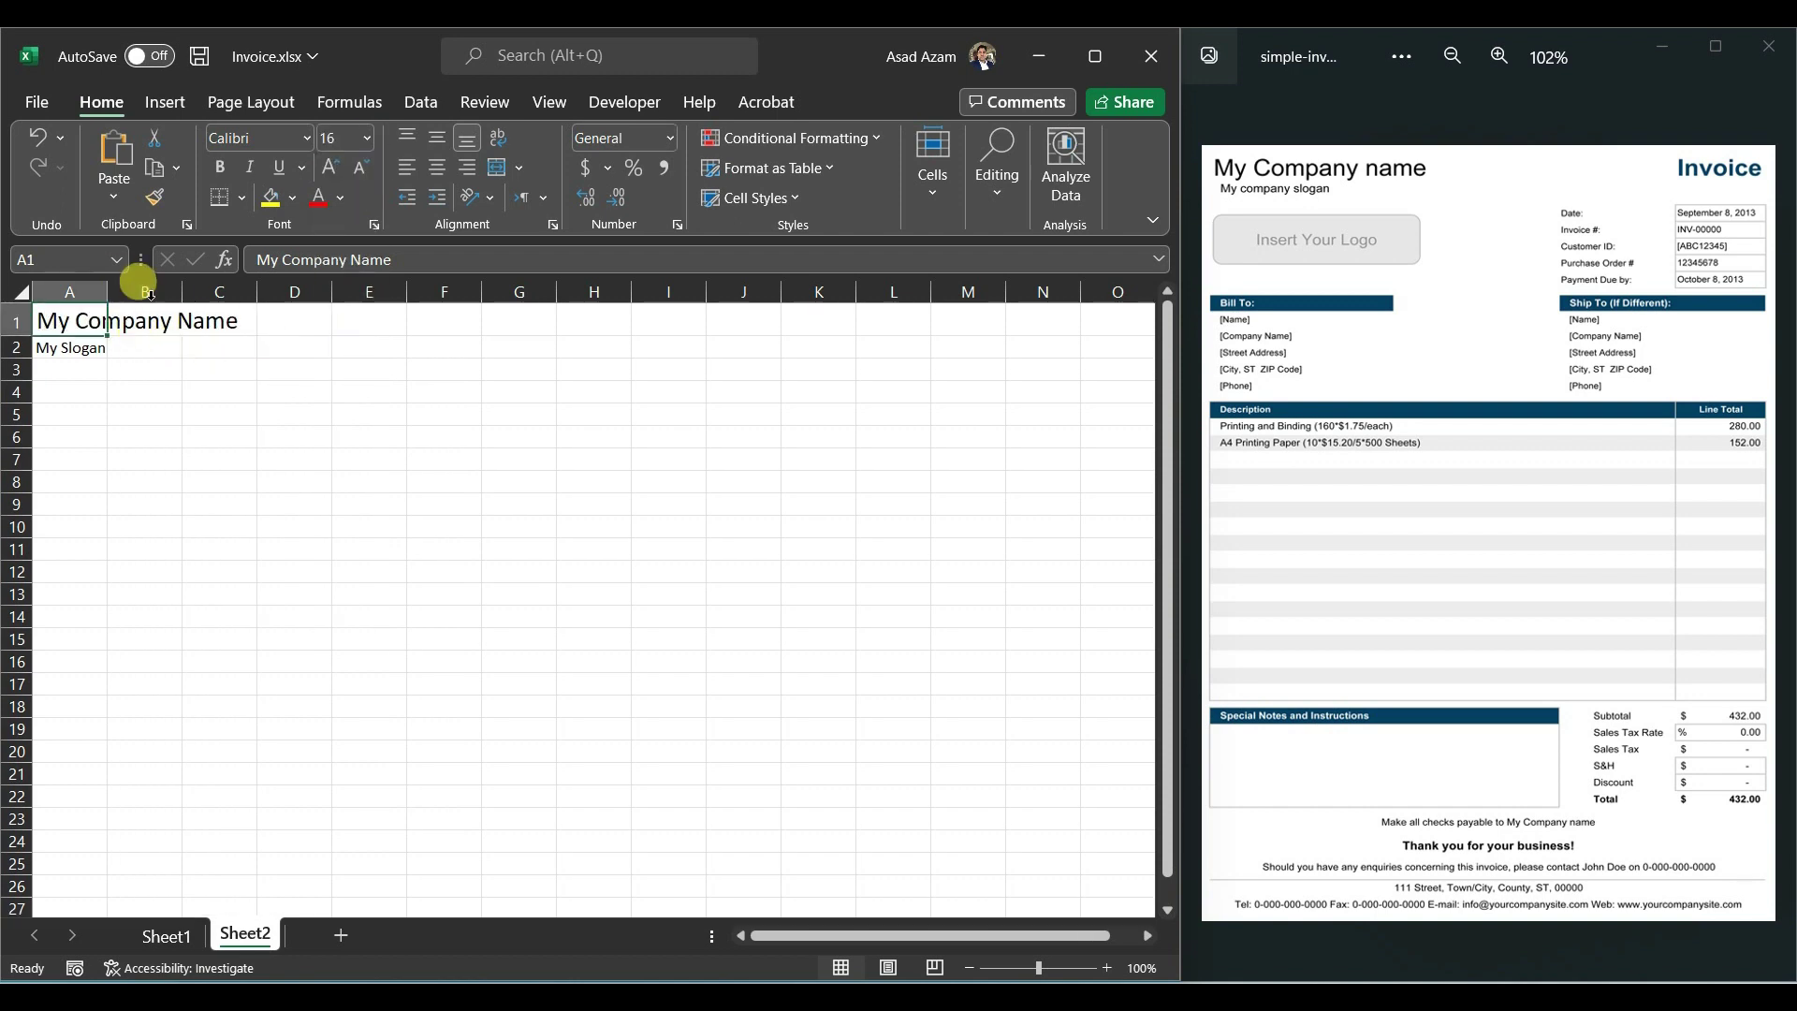
# Step: Make the company name in A1 bold and the slogan in A2 bold and italic
pyautogui.click(221, 172)
pyautogui.press('Down')
pyautogui.click(215, 172)
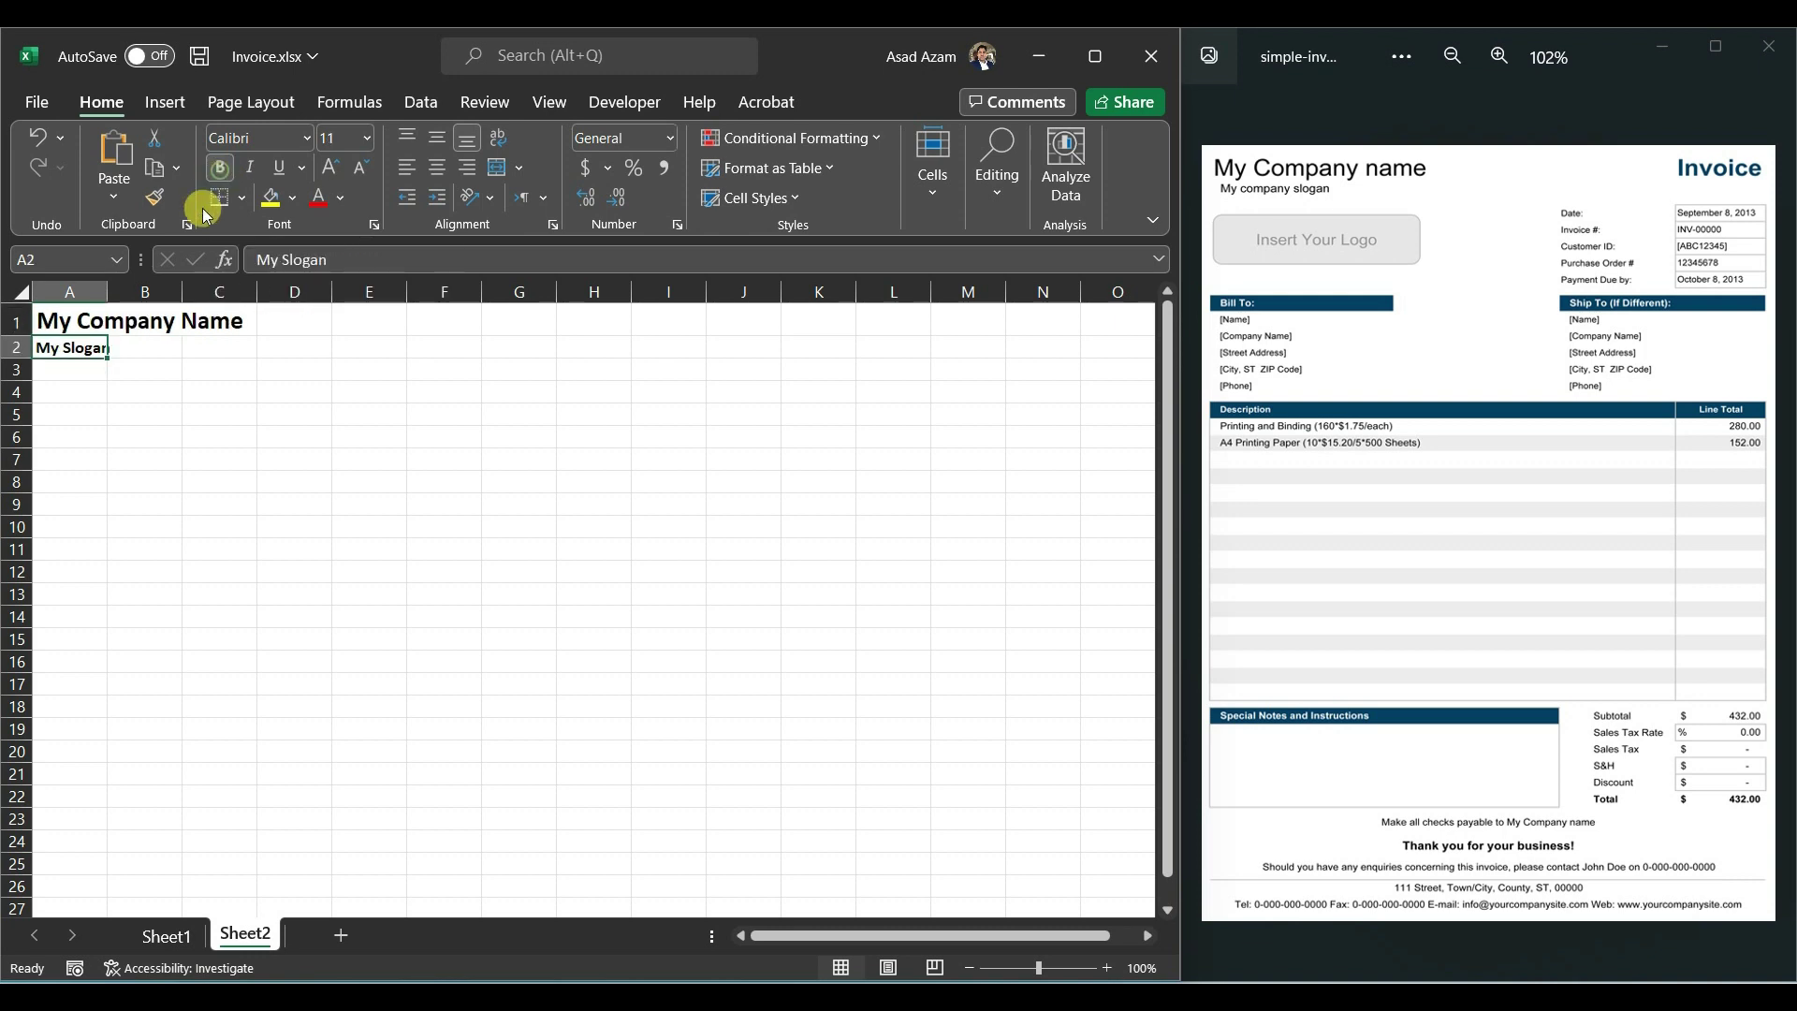
pyautogui.click(253, 169)
# Step: Insert the logo picture "Screenshot 2023-09-25 072140.png" from the Screenshots folder at A3 and shrink it to span about rows 3 to 7
pyautogui.click(126, 392)
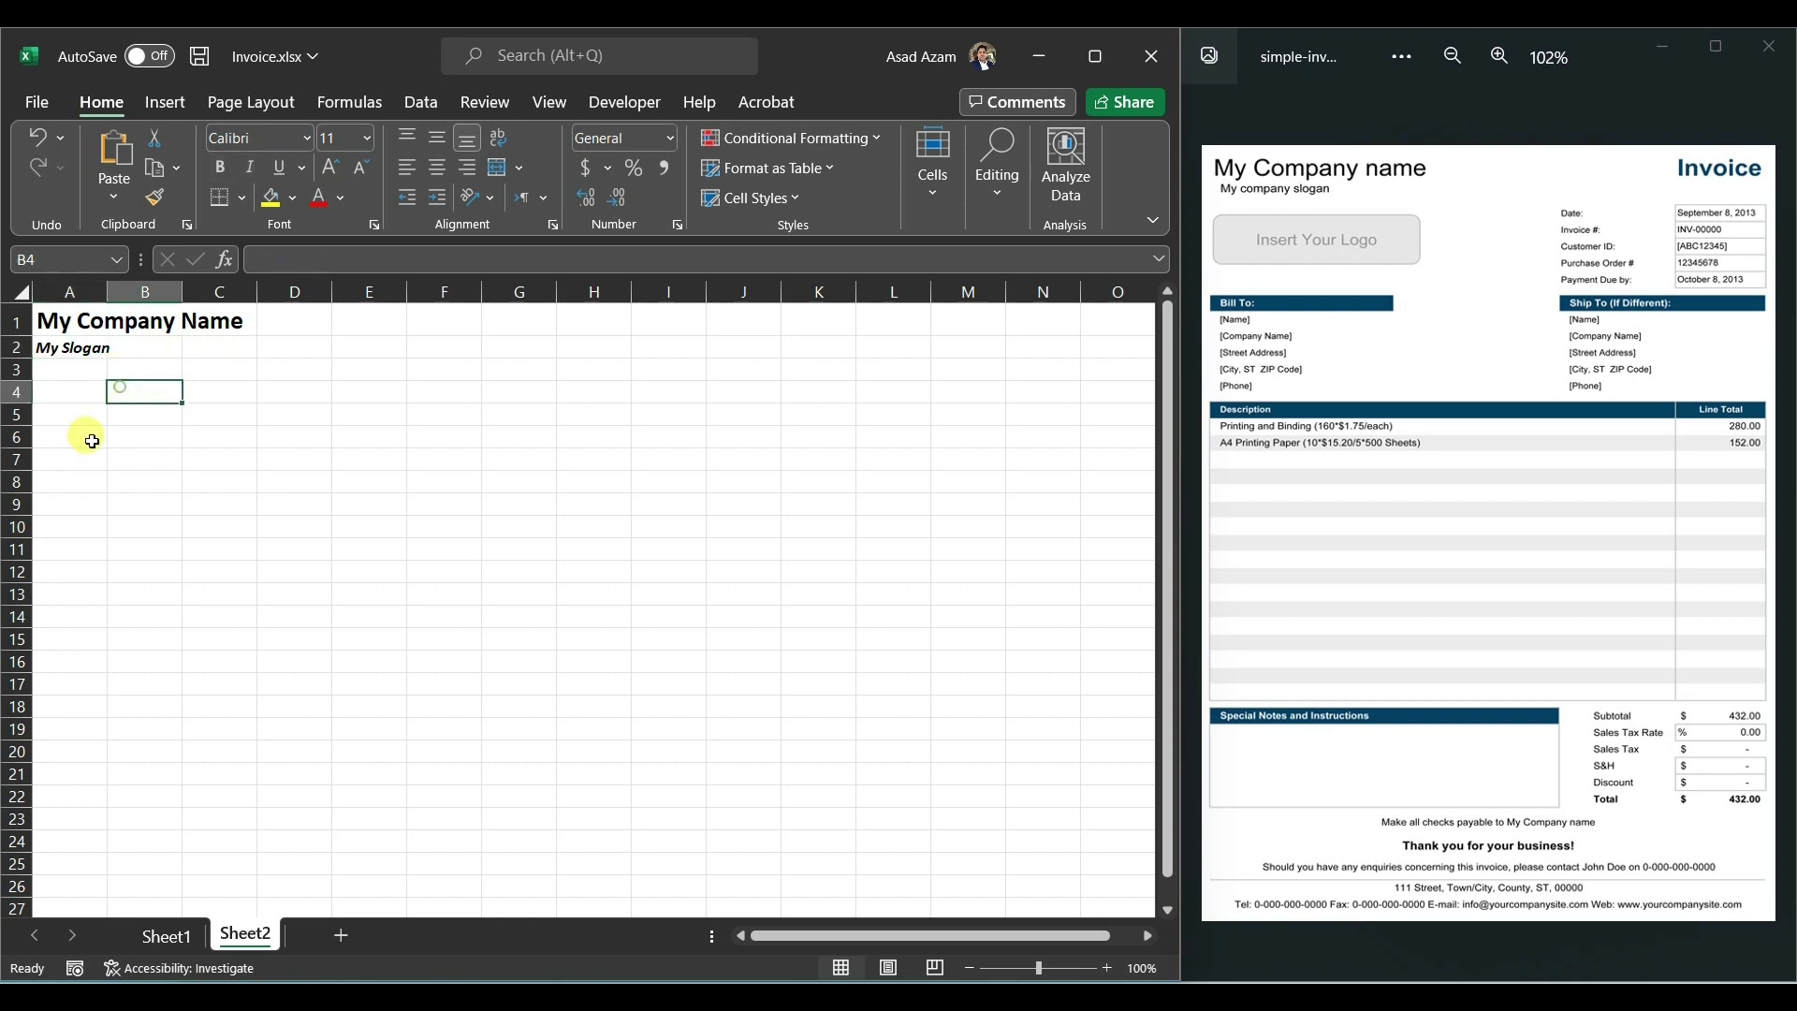
pyautogui.click(80, 387)
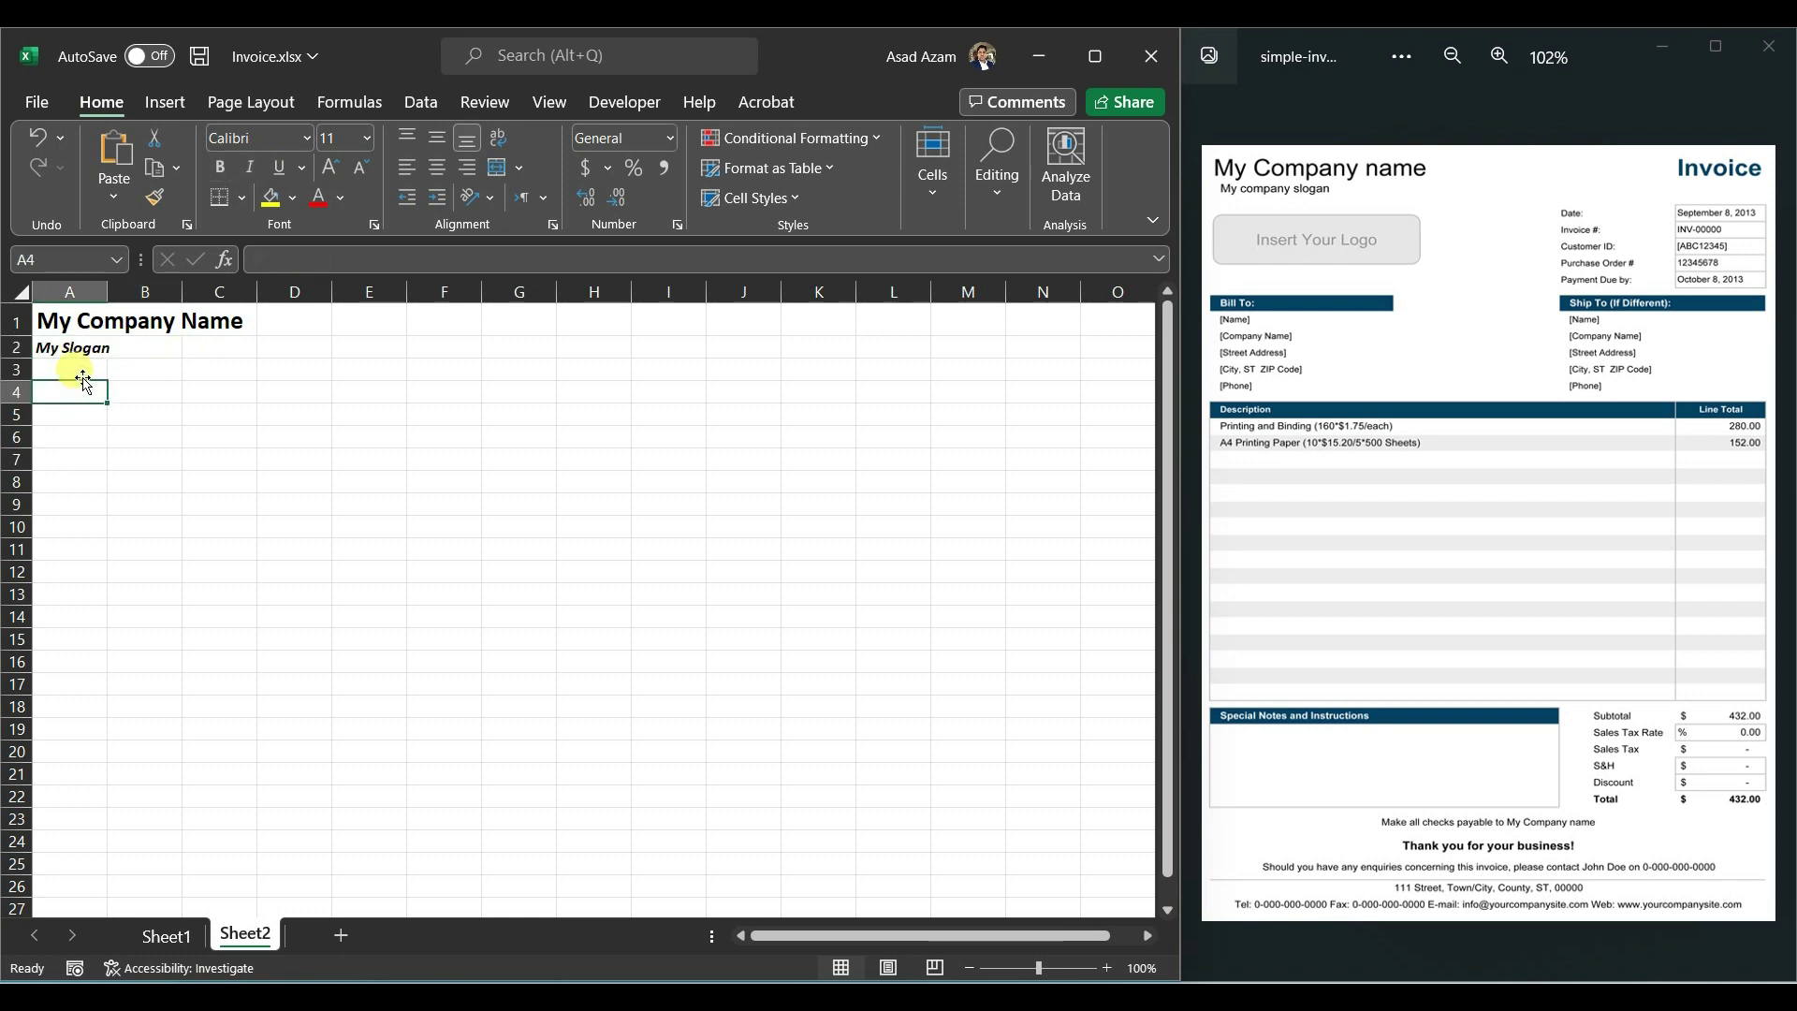
pyautogui.click(80, 371)
pyautogui.click(167, 102)
pyautogui.click(114, 187)
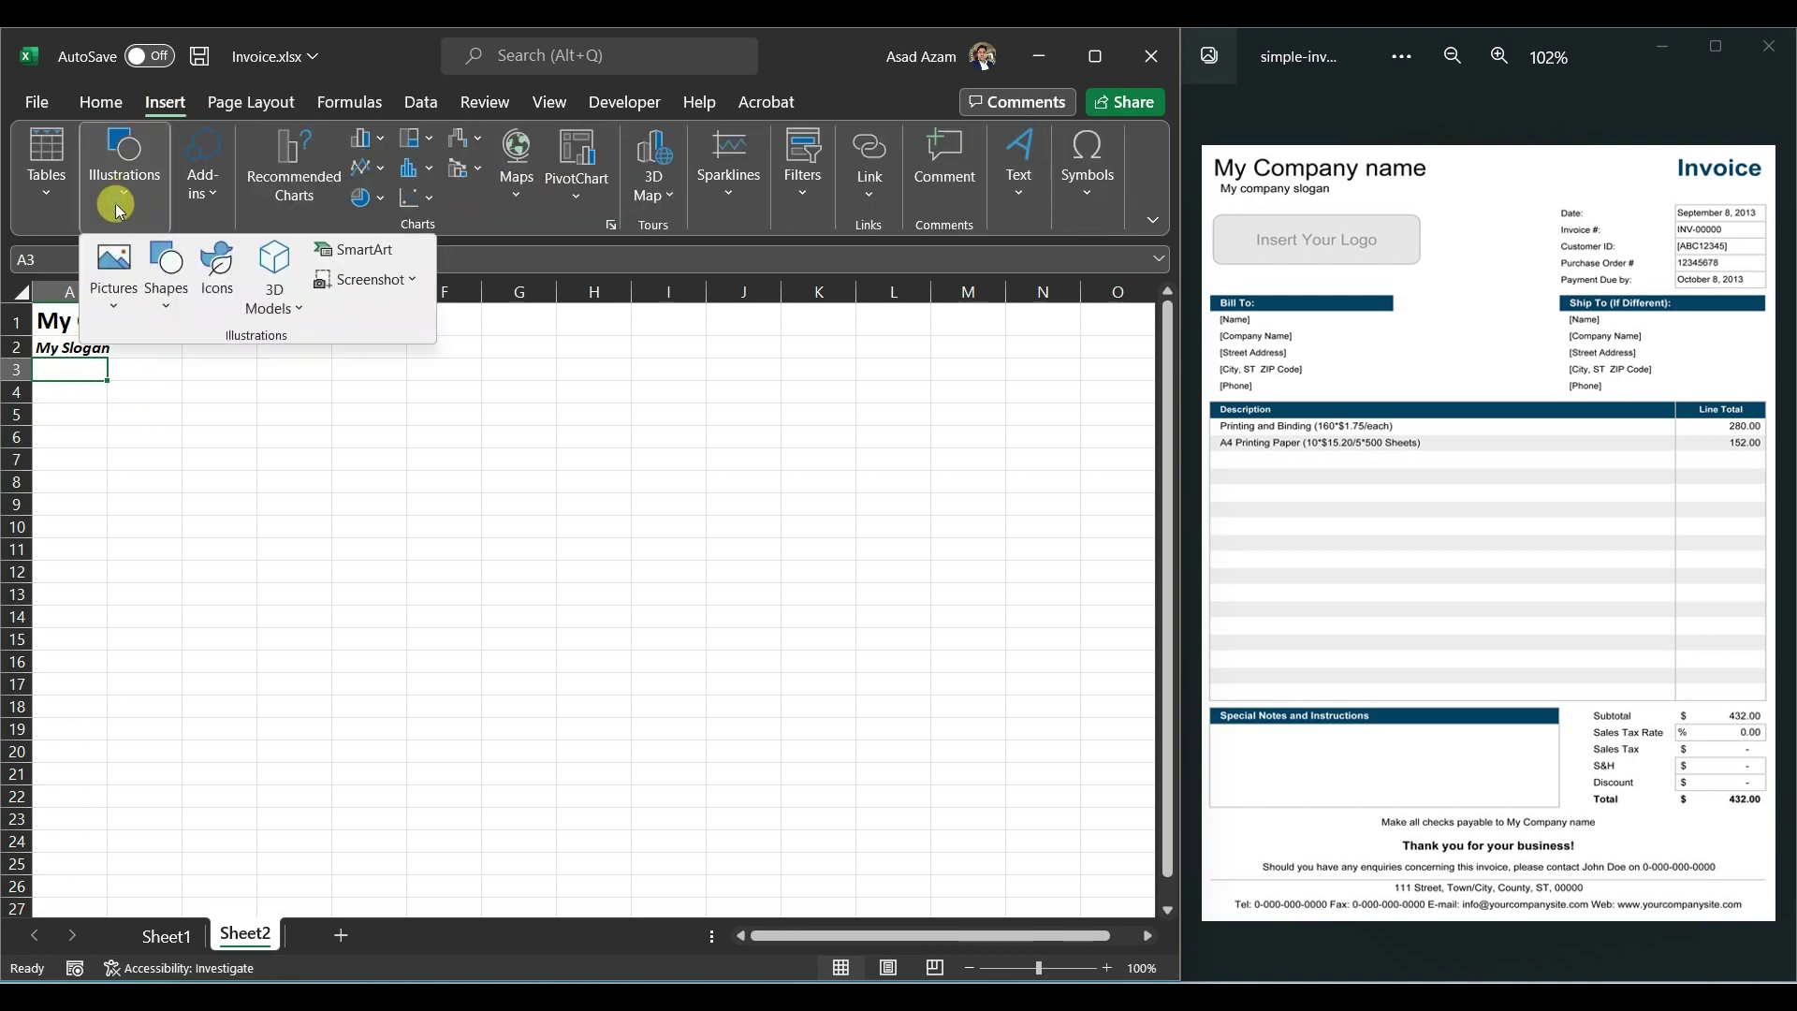
pyautogui.click(115, 267)
pyautogui.click(187, 382)
pyautogui.click(284, 387)
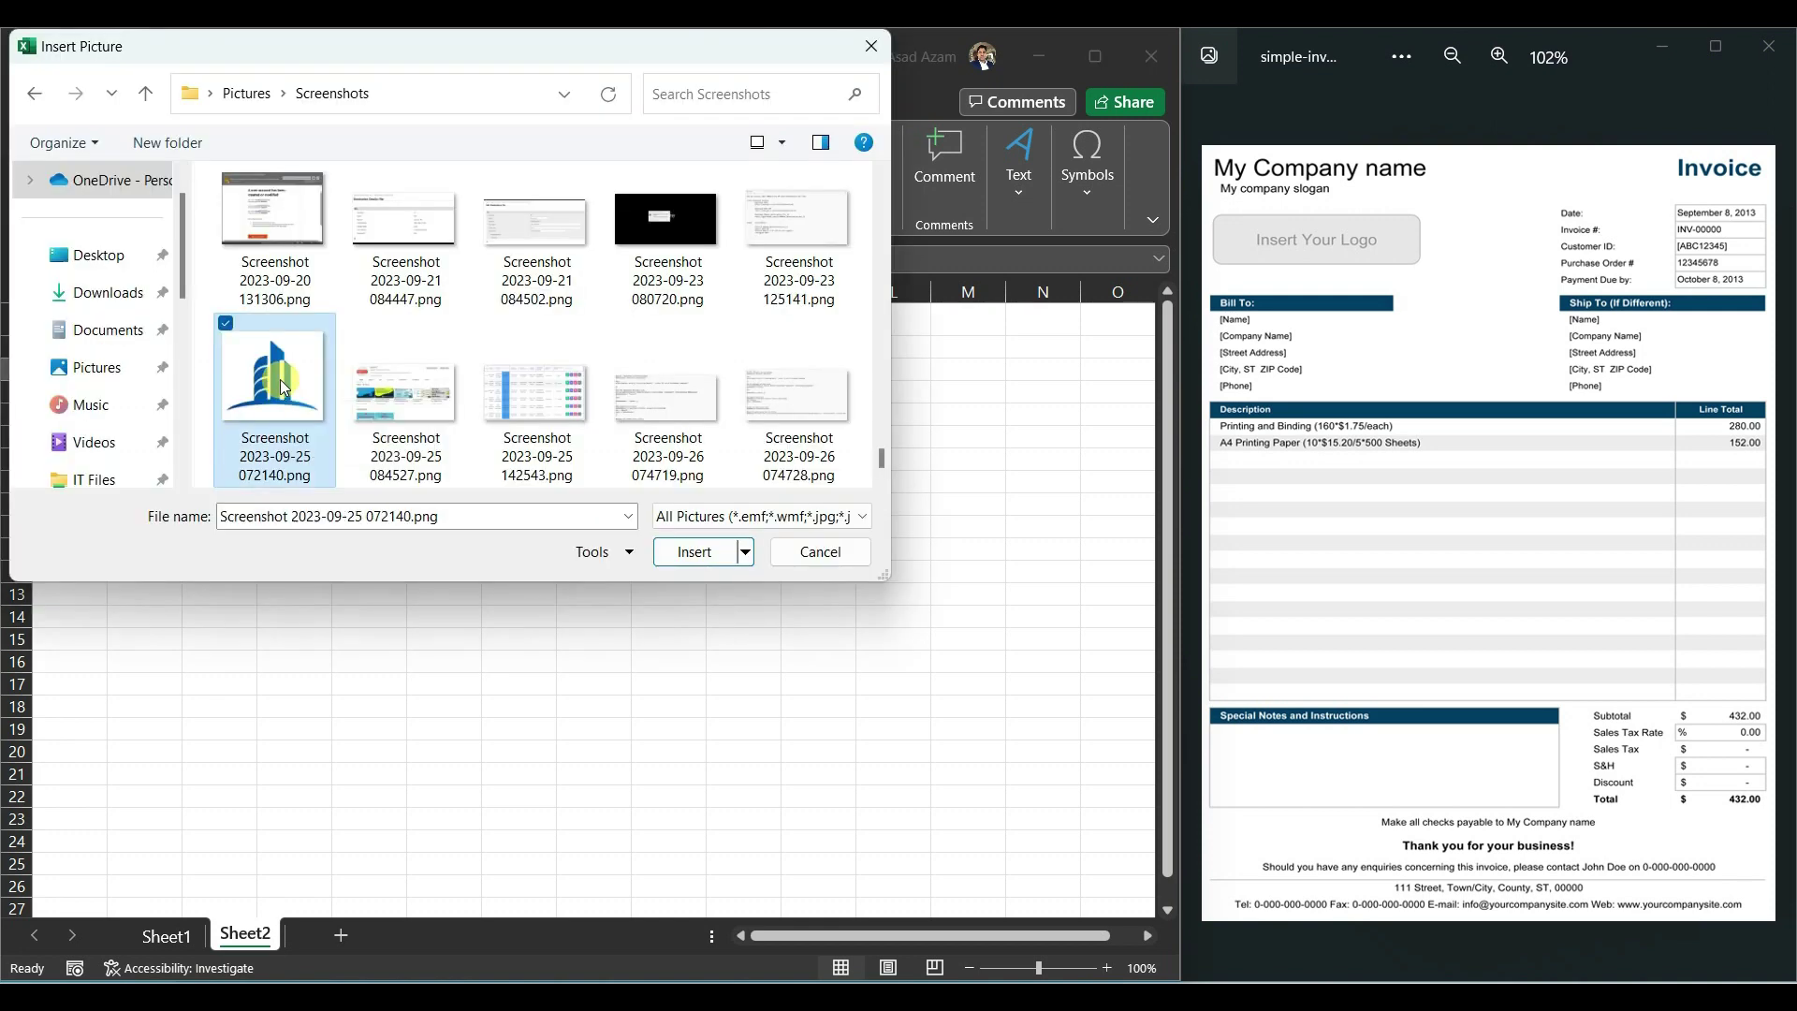
pyautogui.click(674, 551)
pyautogui.moveTo(303, 595); pyautogui.dragTo(185, 487)
# Step: Enter the heading "Bill to:" in cell A9 below the logo
pyautogui.click(38, 506)
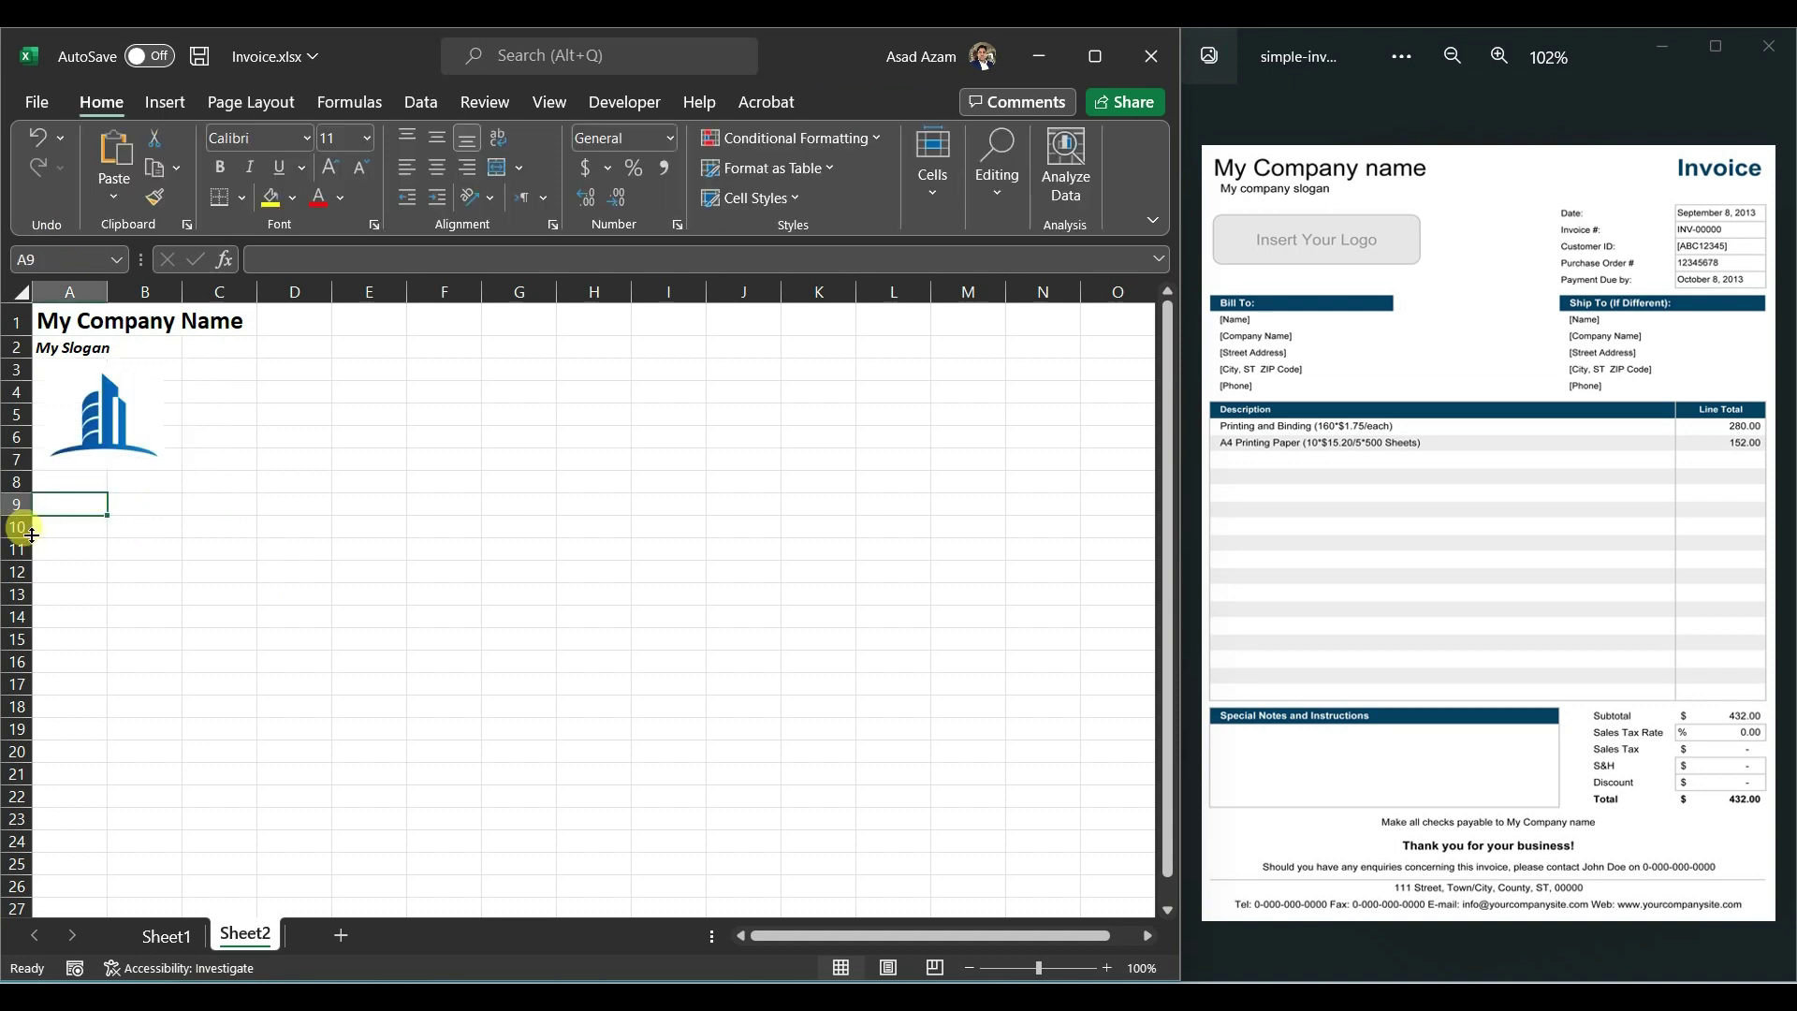
pyautogui.write('Bil')
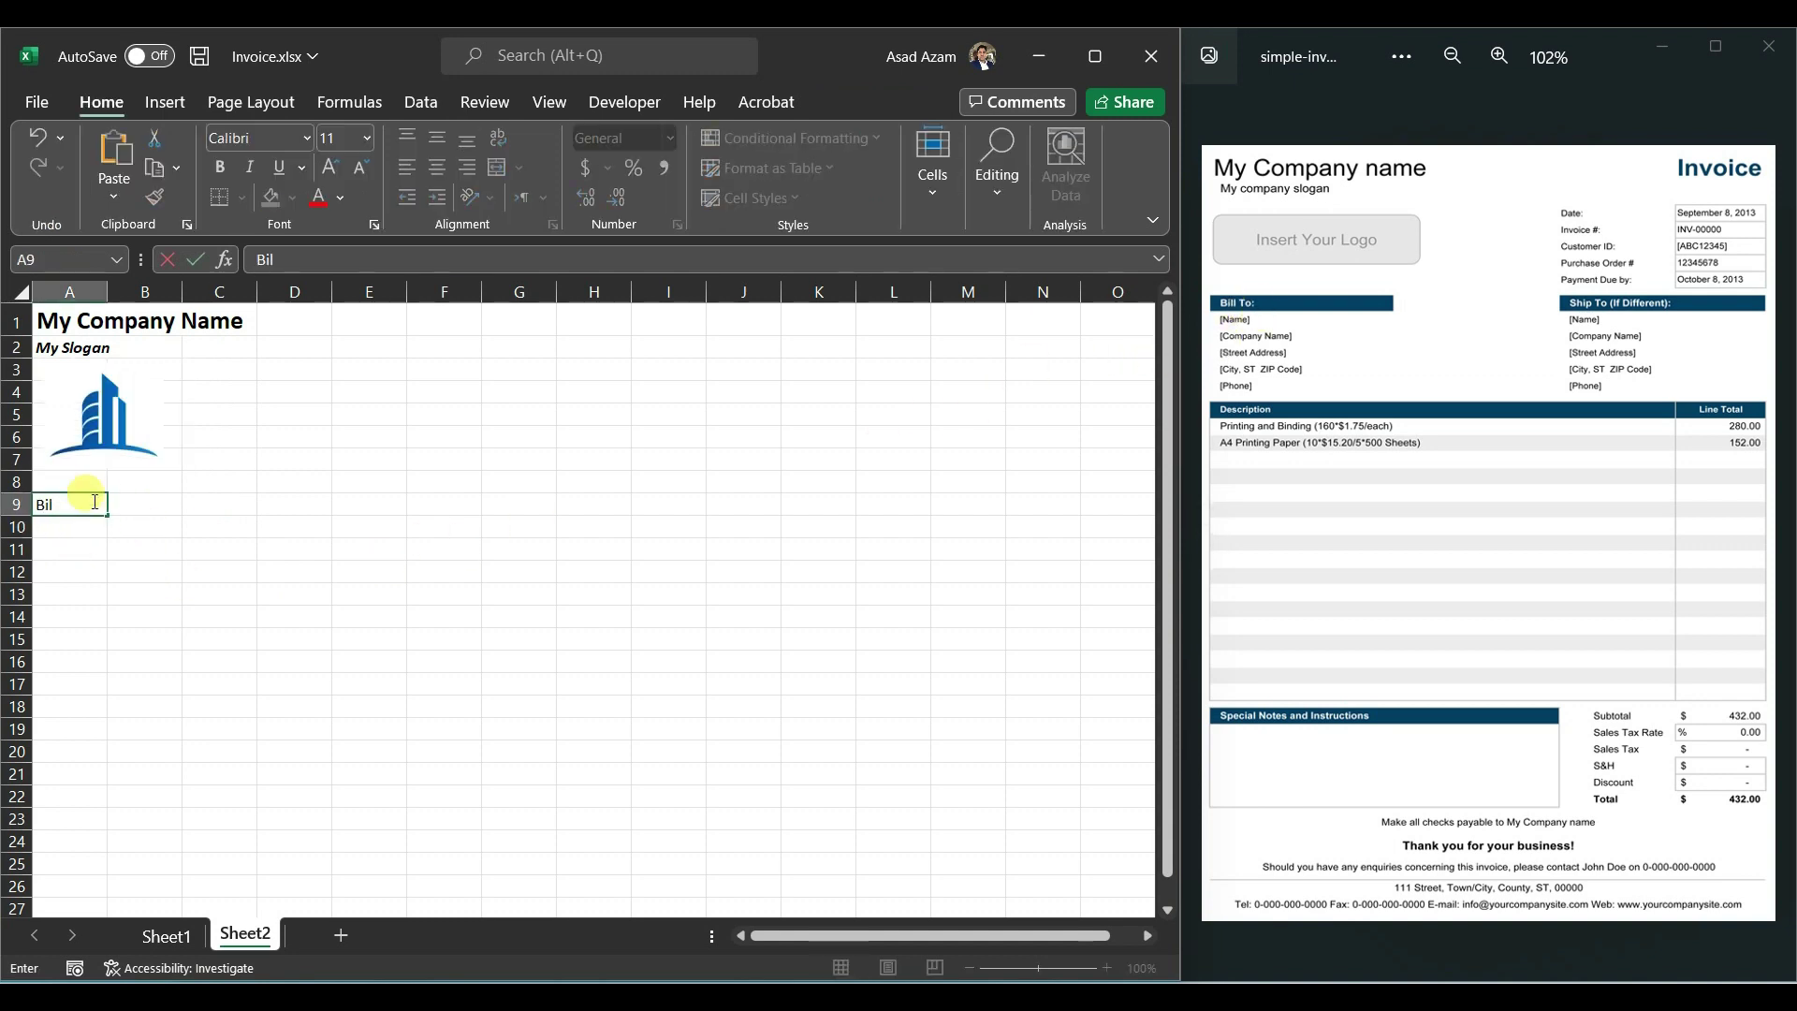
pyautogui.write('l to:')
pyautogui.press('Return')
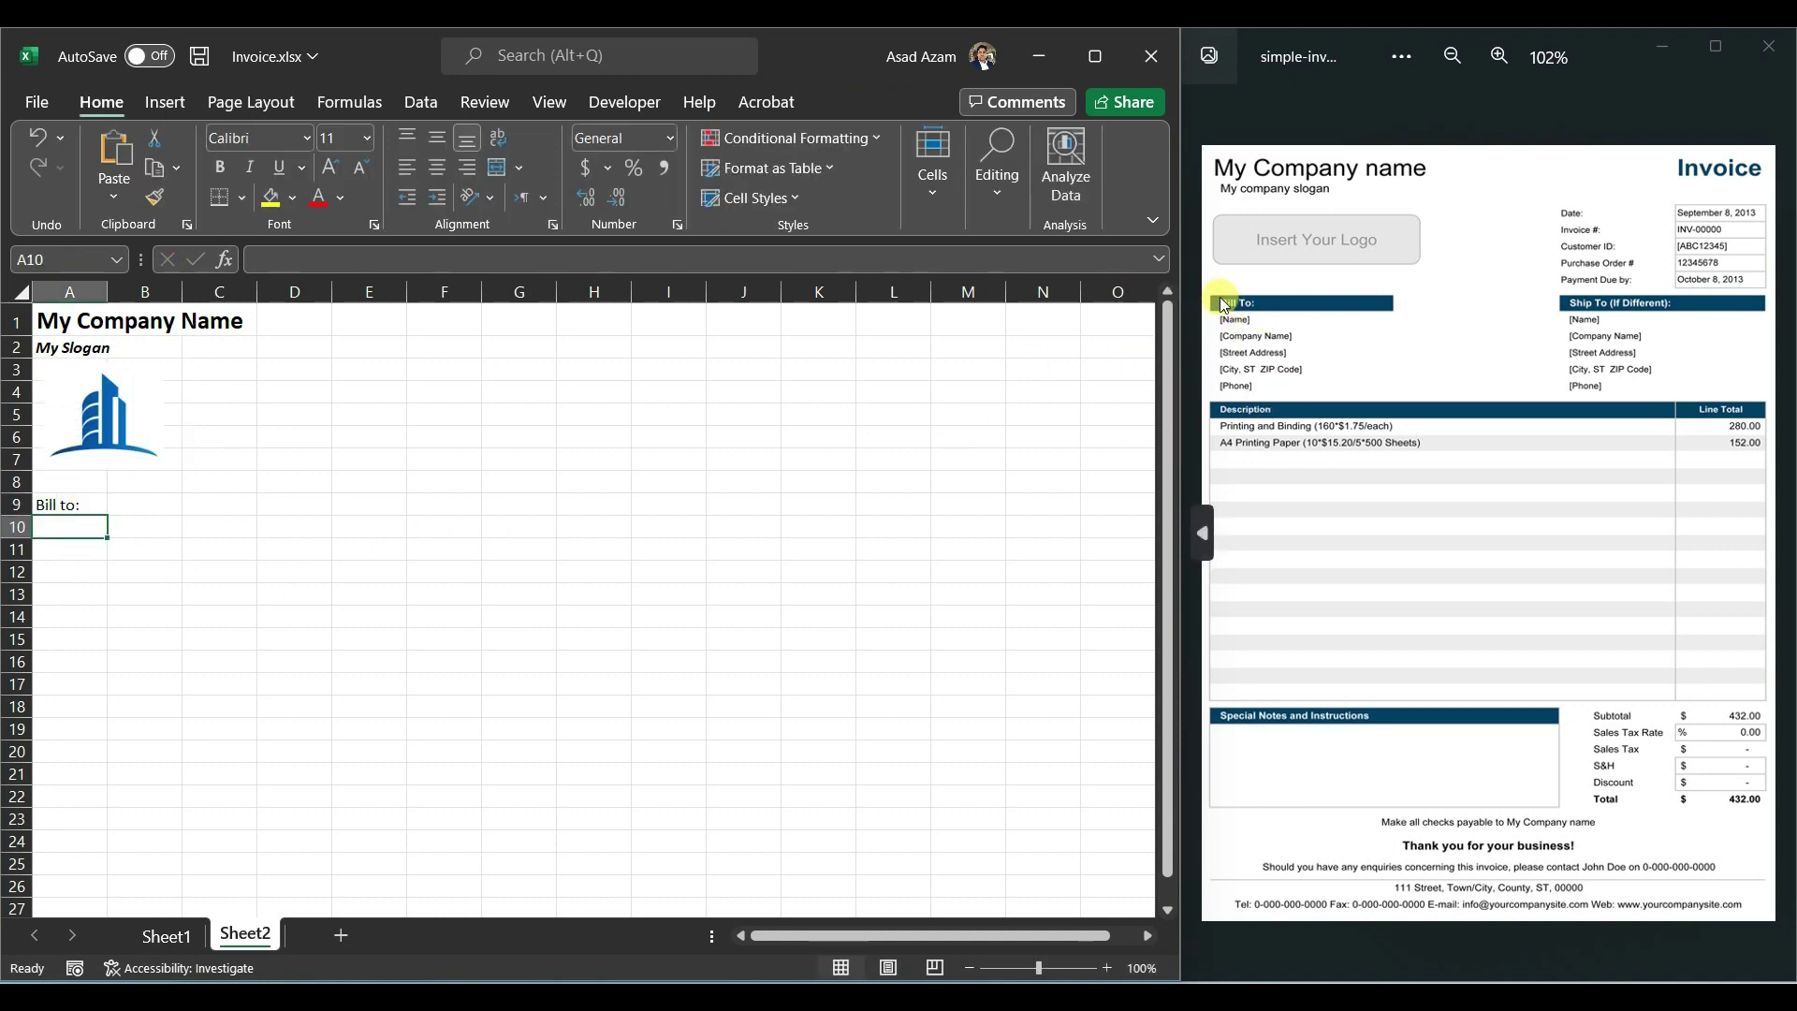
# Step: Merge cells A9:C9 across the "Bill to:" heading and left-align its text
pyautogui.moveTo(62, 505); pyautogui.dragTo(245, 515)
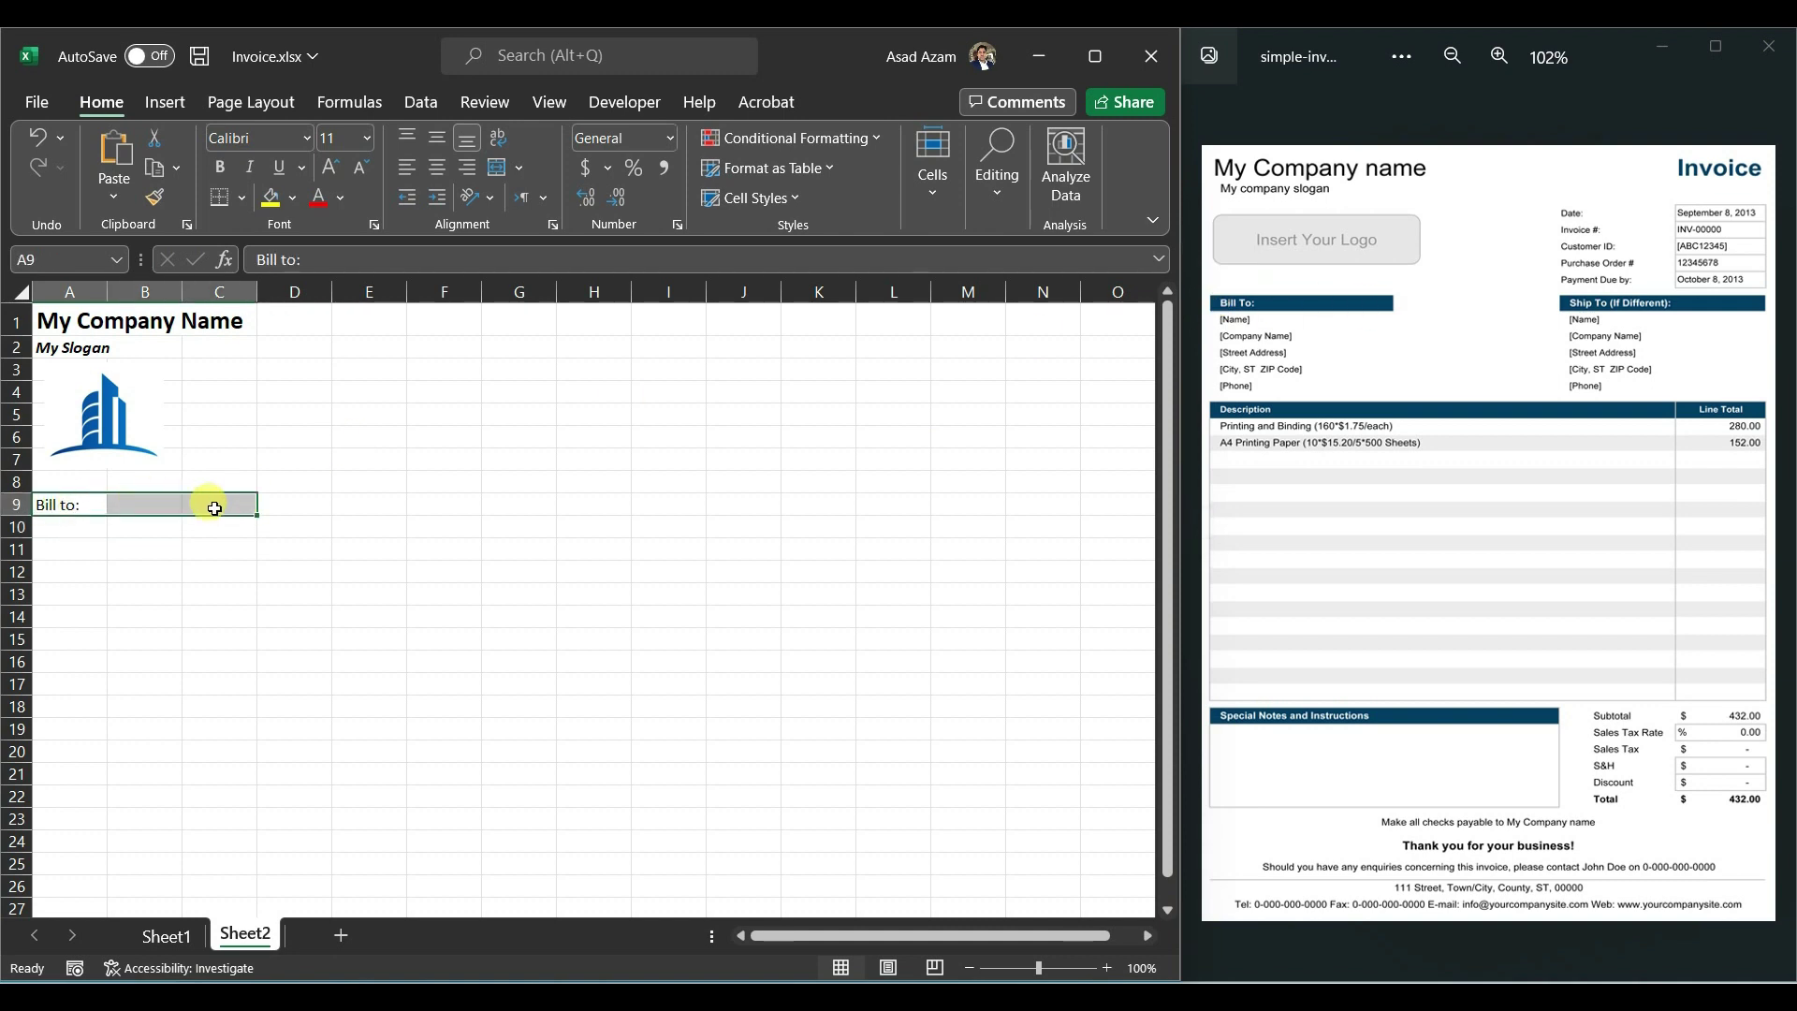
pyautogui.click(519, 169)
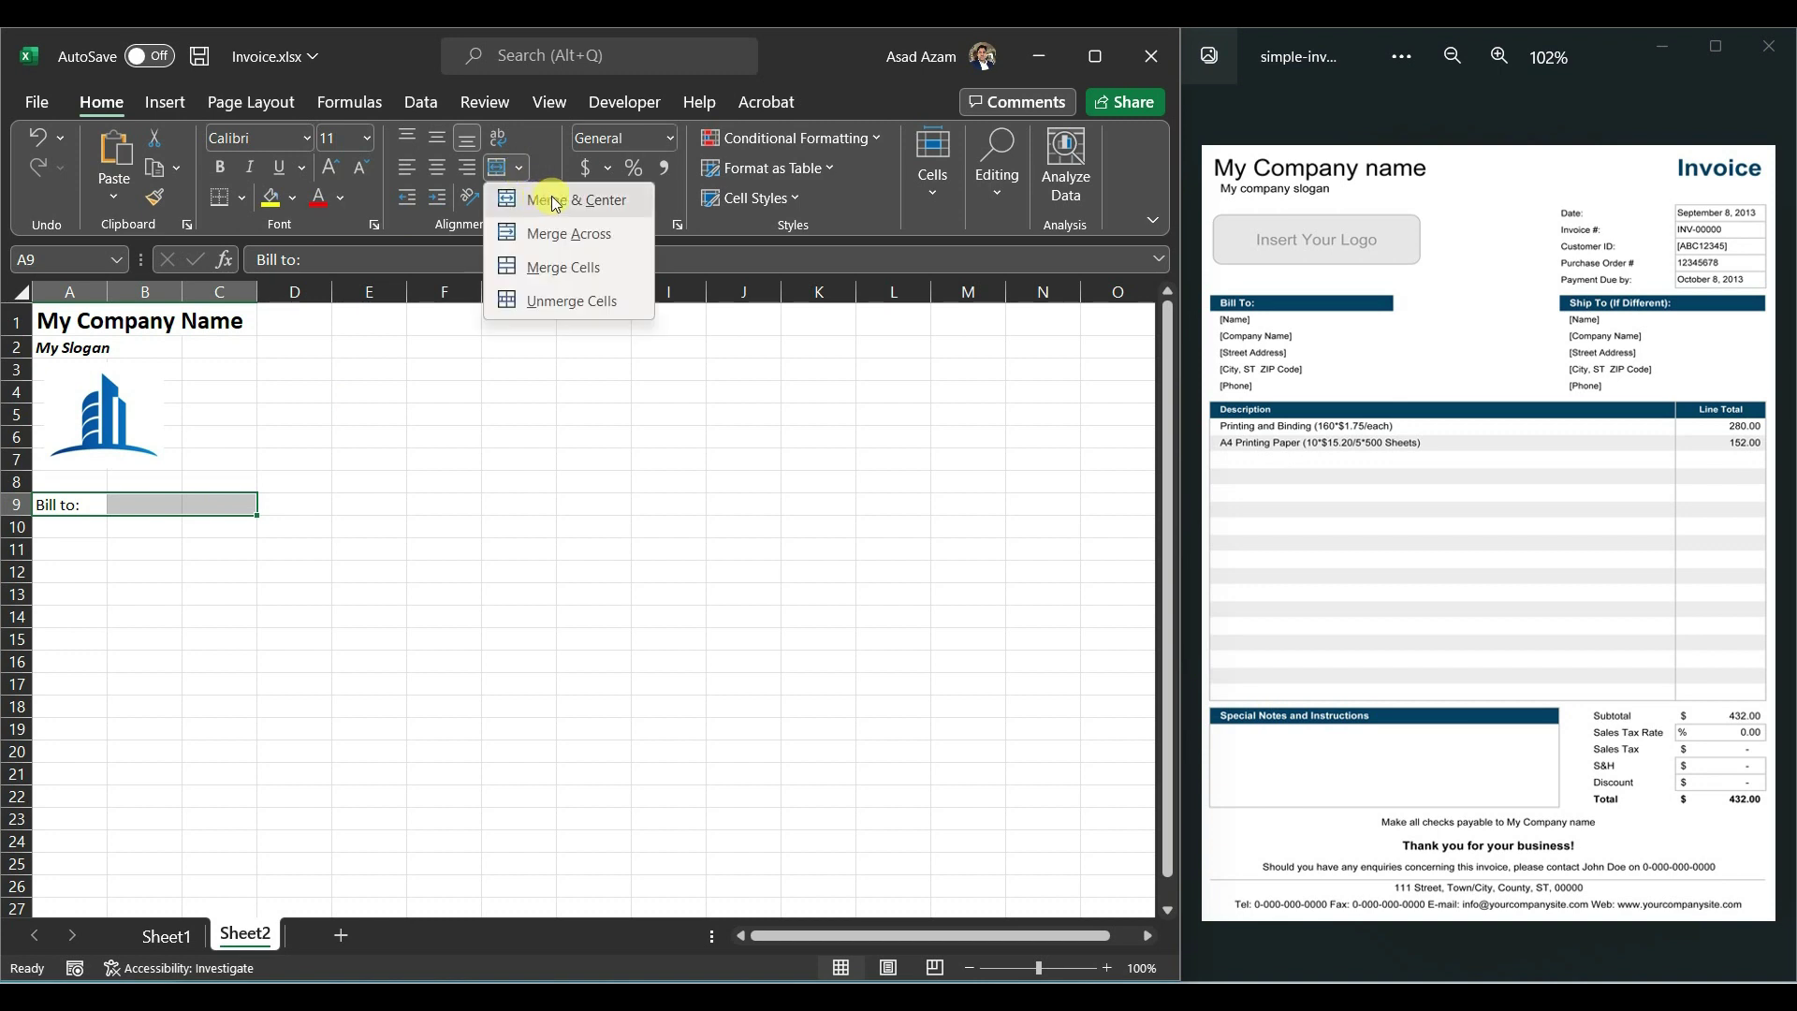
pyautogui.click(554, 198)
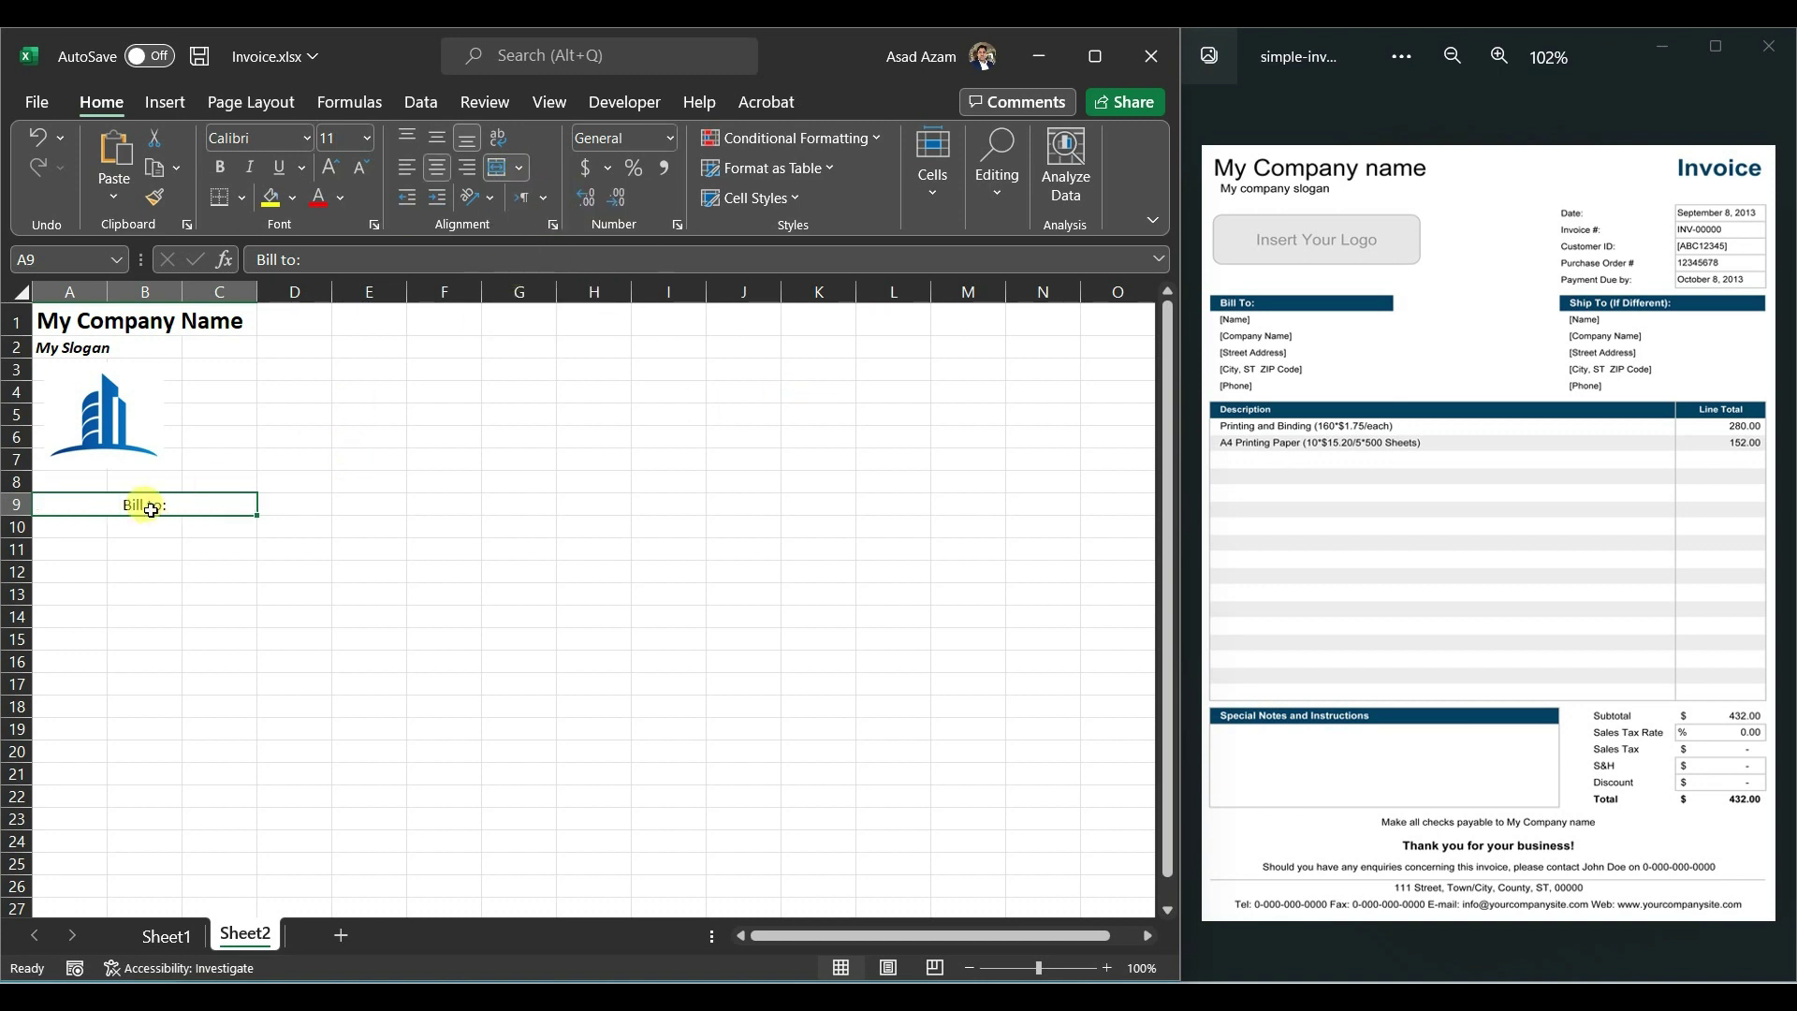
pyautogui.click(408, 170)
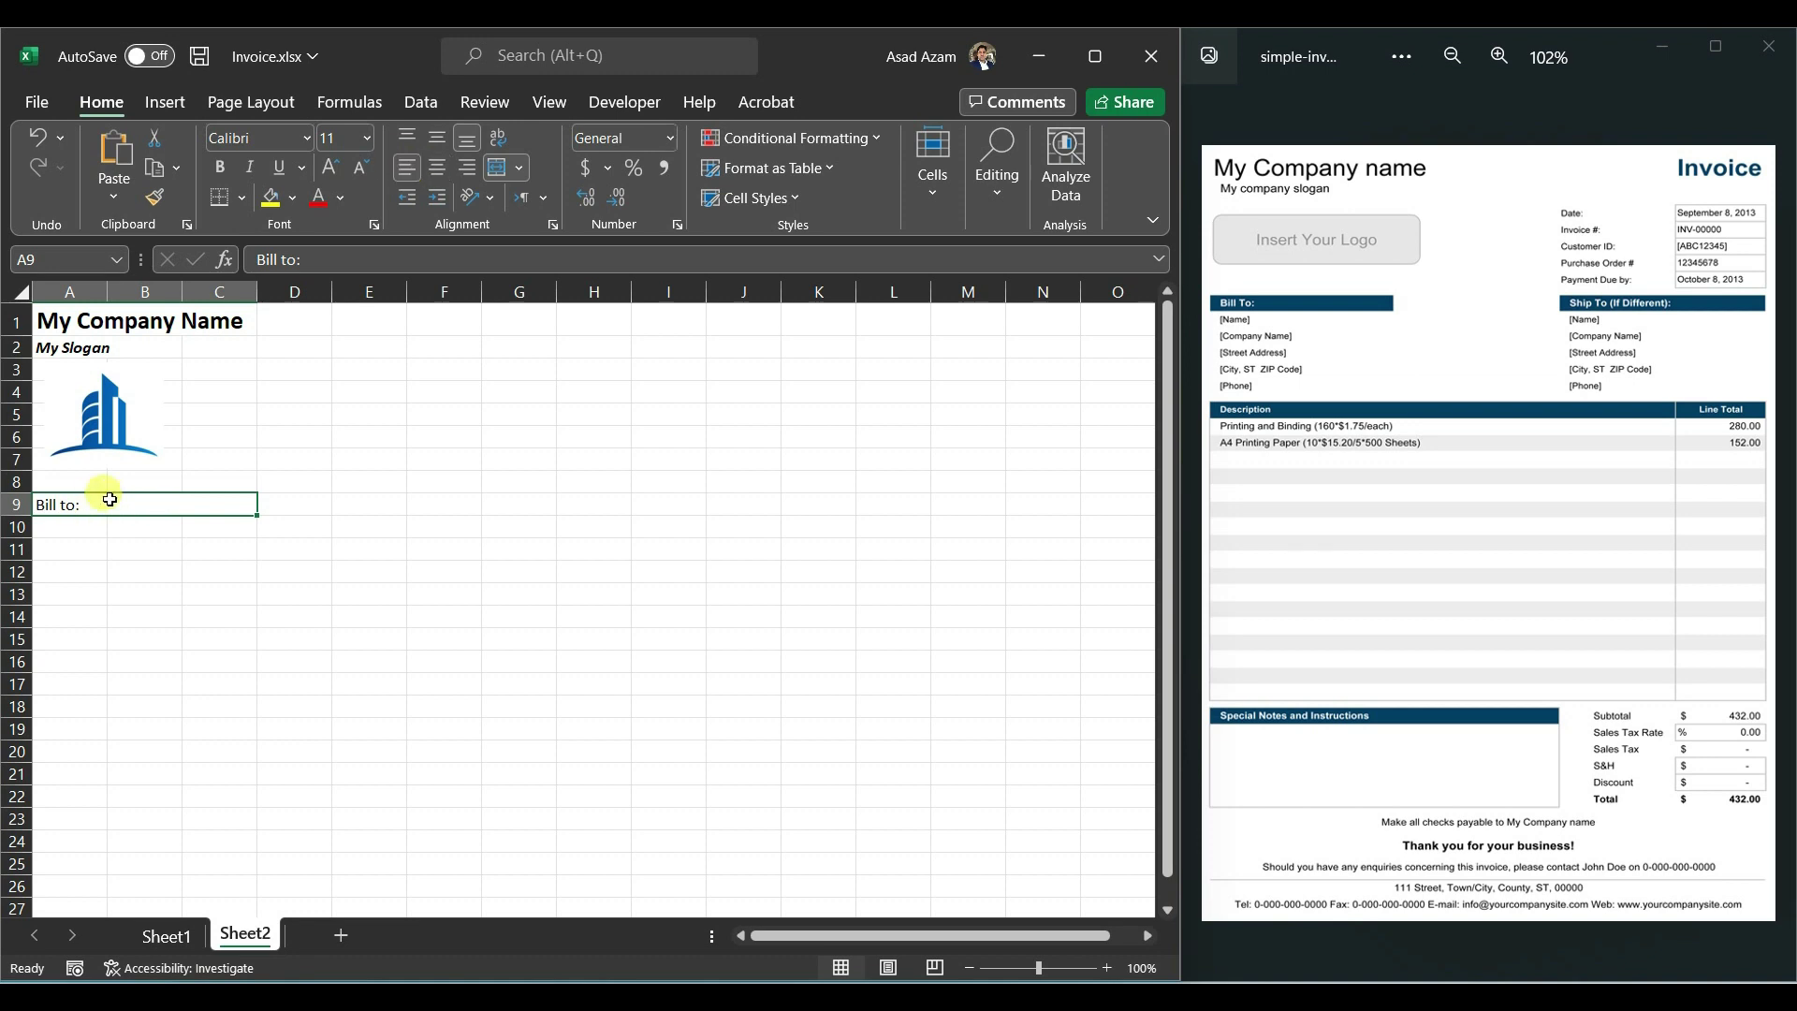
# Step: Give the merged "Bill to:" heading a dark blue fill and white font colour
pyautogui.click(292, 198)
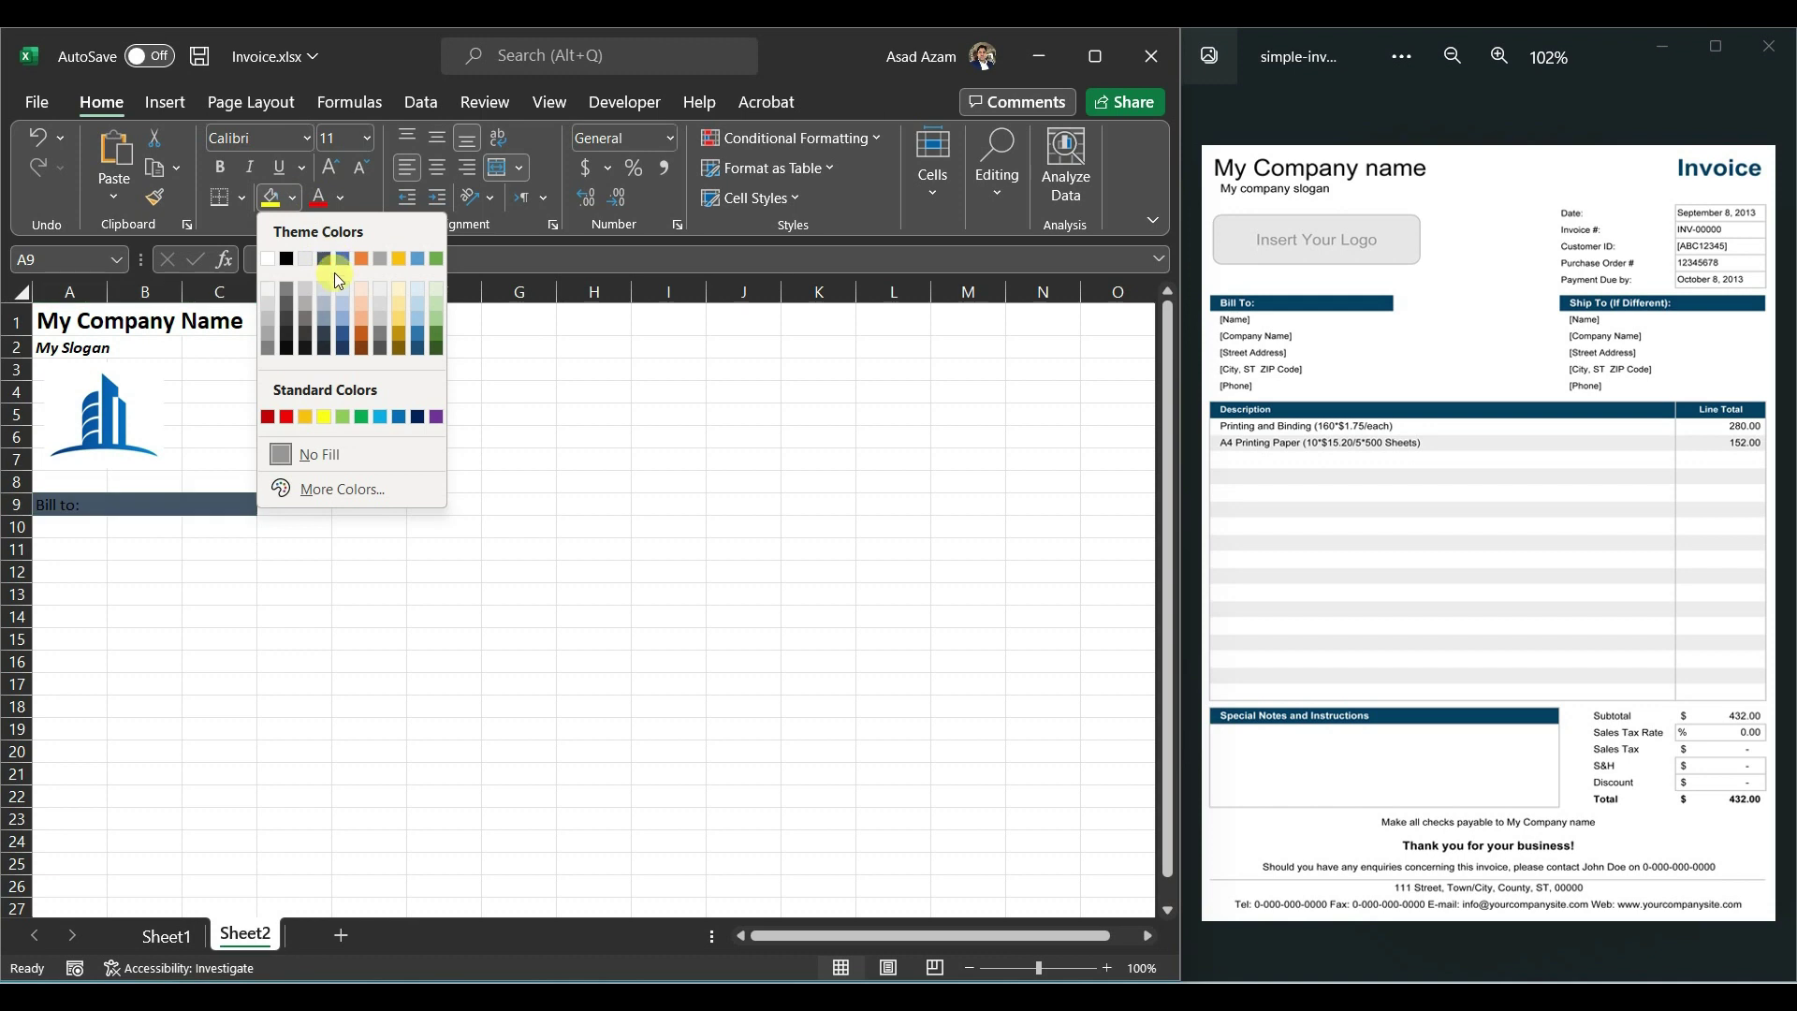
pyautogui.click(345, 333)
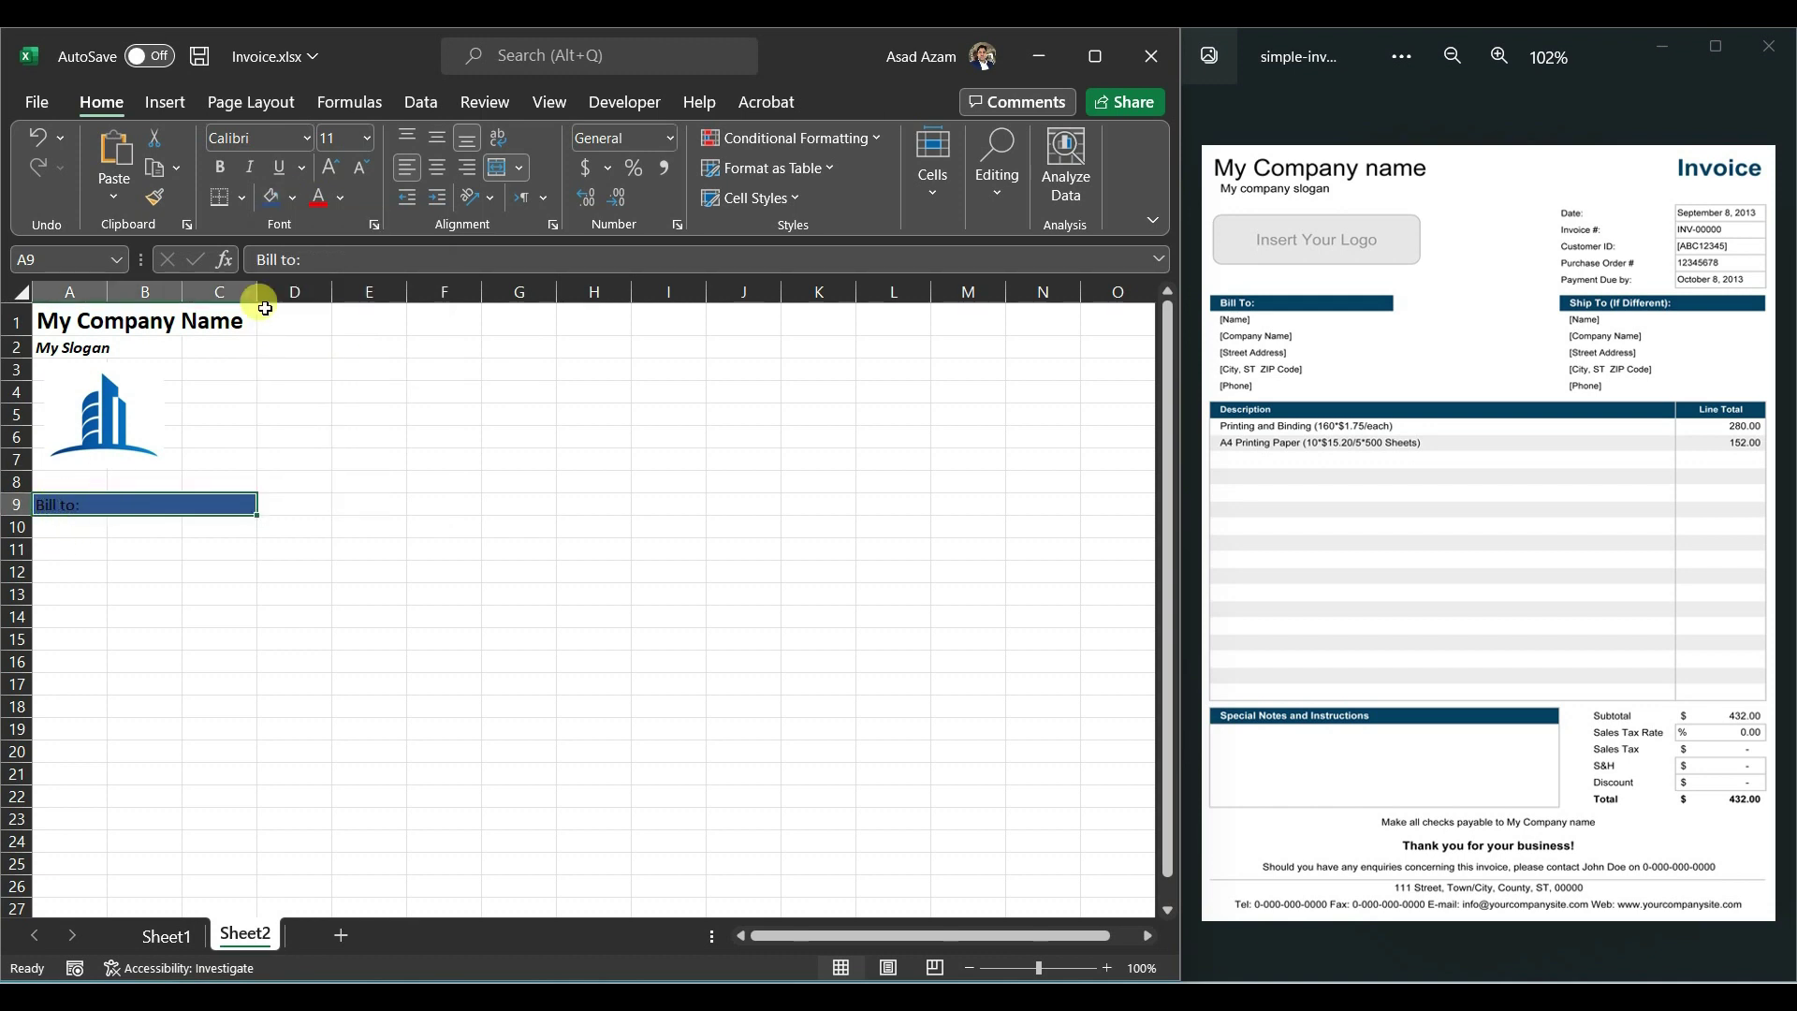
pyautogui.click(340, 198)
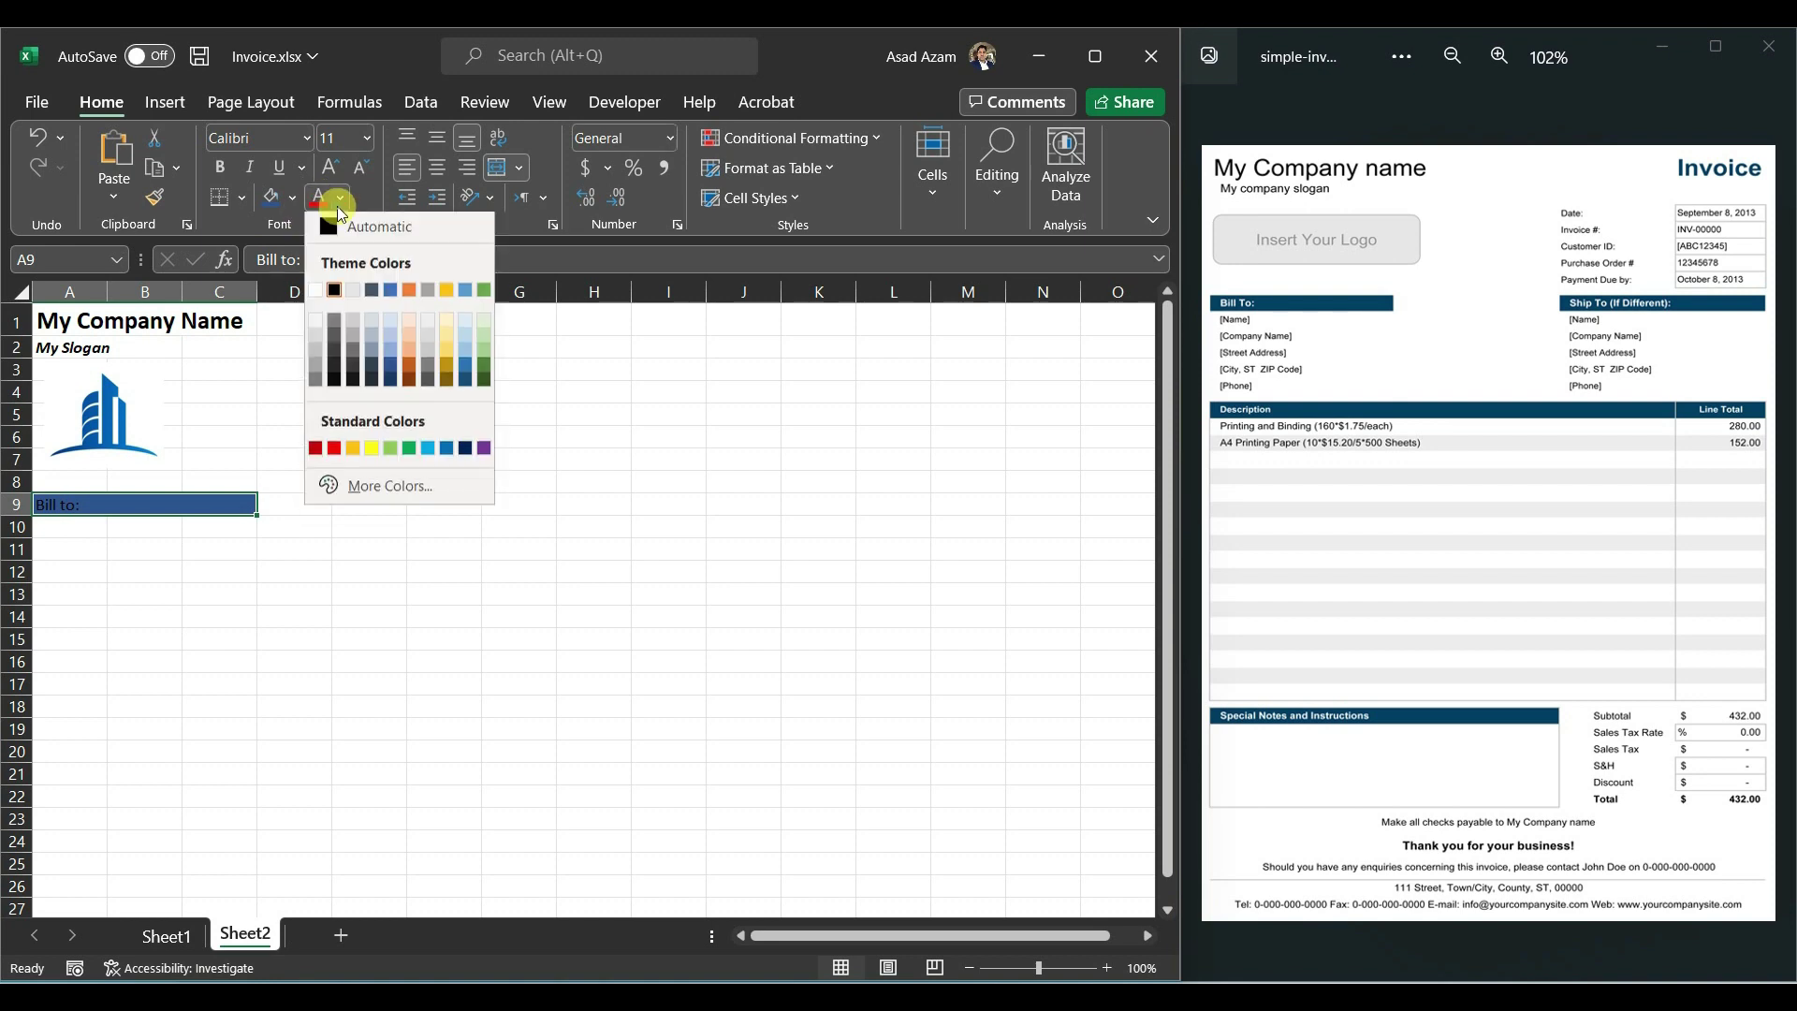
pyautogui.click(316, 295)
# Step: Enter the labels Name, Company Name, Address and Phone in cells A10 to A13
pyautogui.click(93, 535)
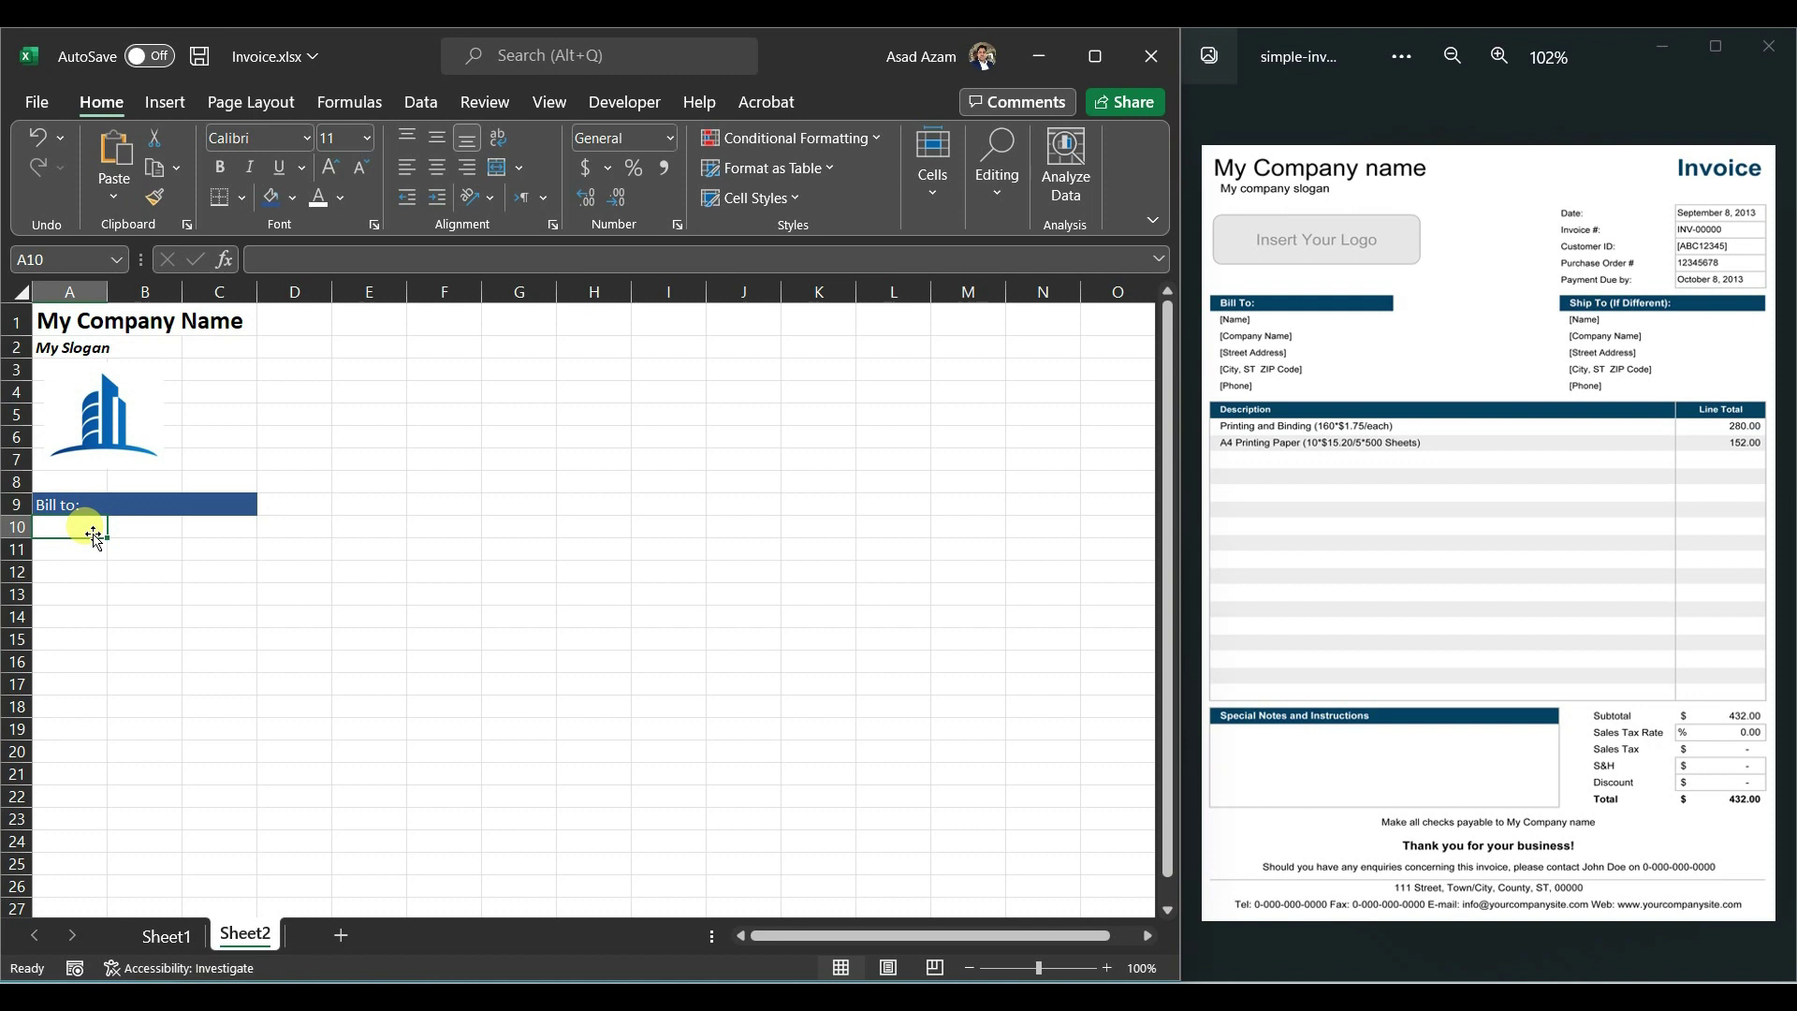
pyautogui.write('Name')
pyautogui.press('Return')
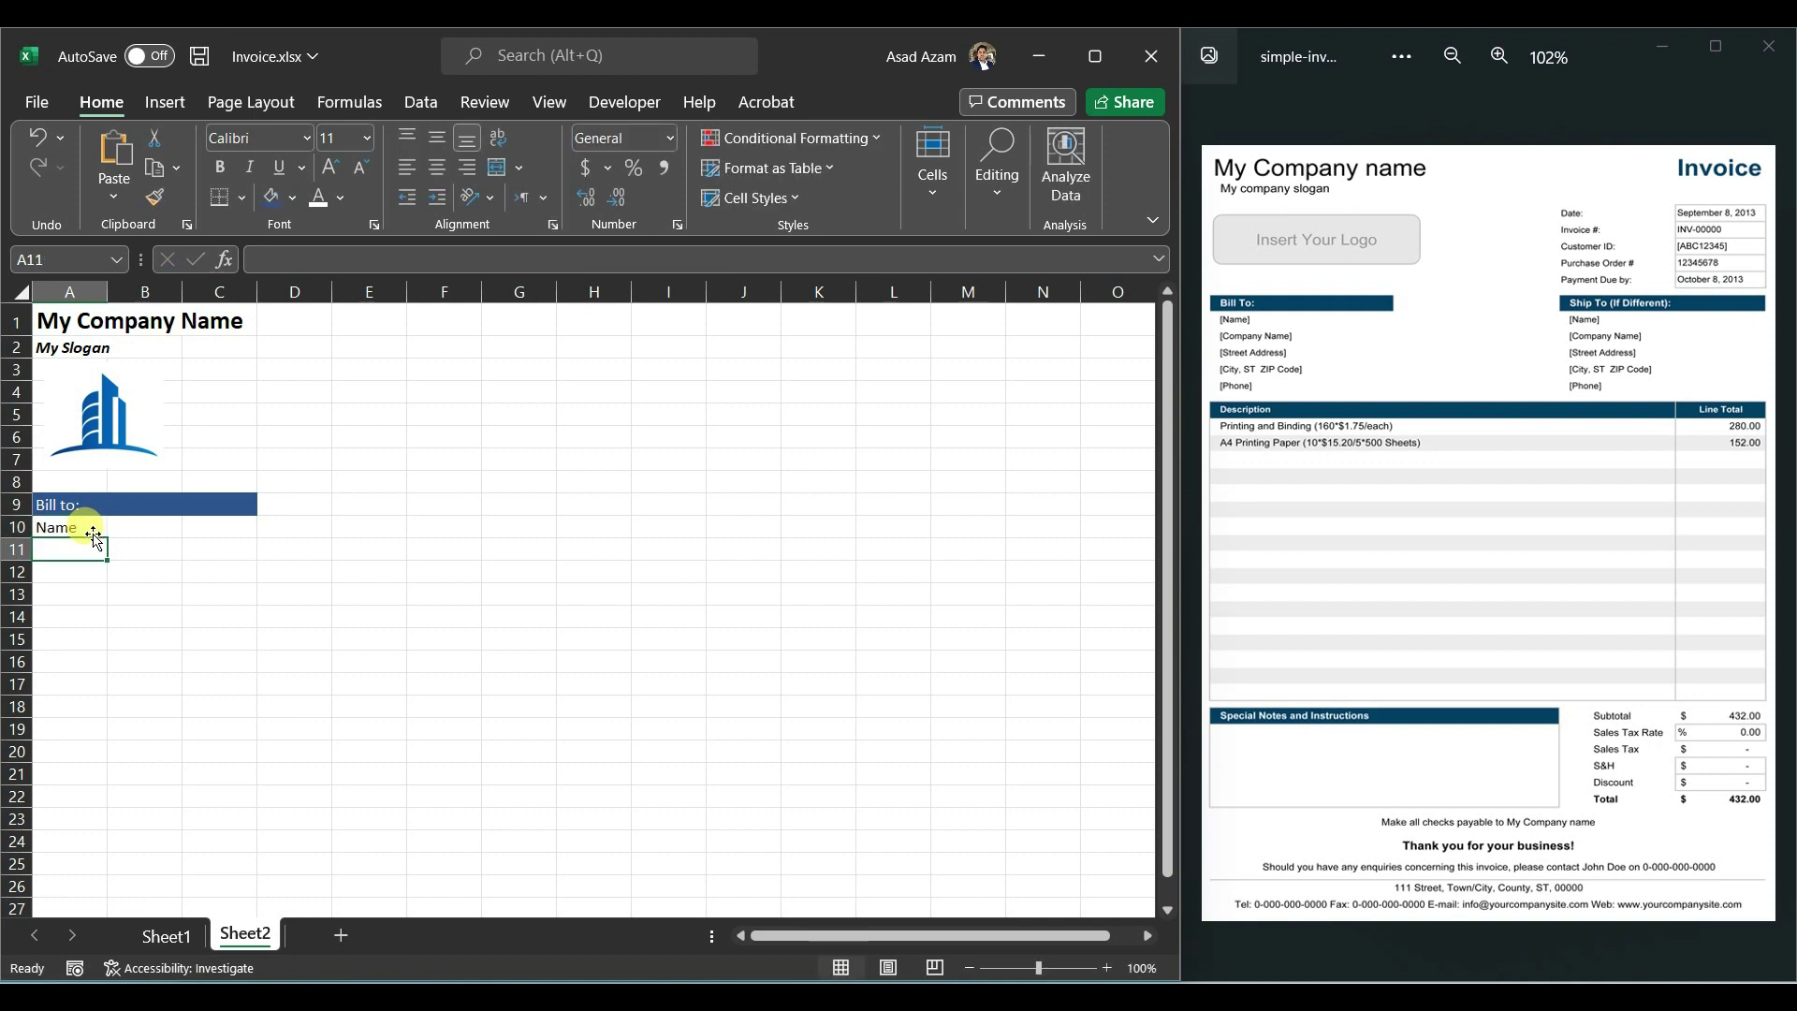
pyautogui.write('company Name')
pyautogui.press('Return')
pyautogui.write('Address')
pyautogui.press('Return')
pyautogui.write('Pho')
pyautogui.press('Return')
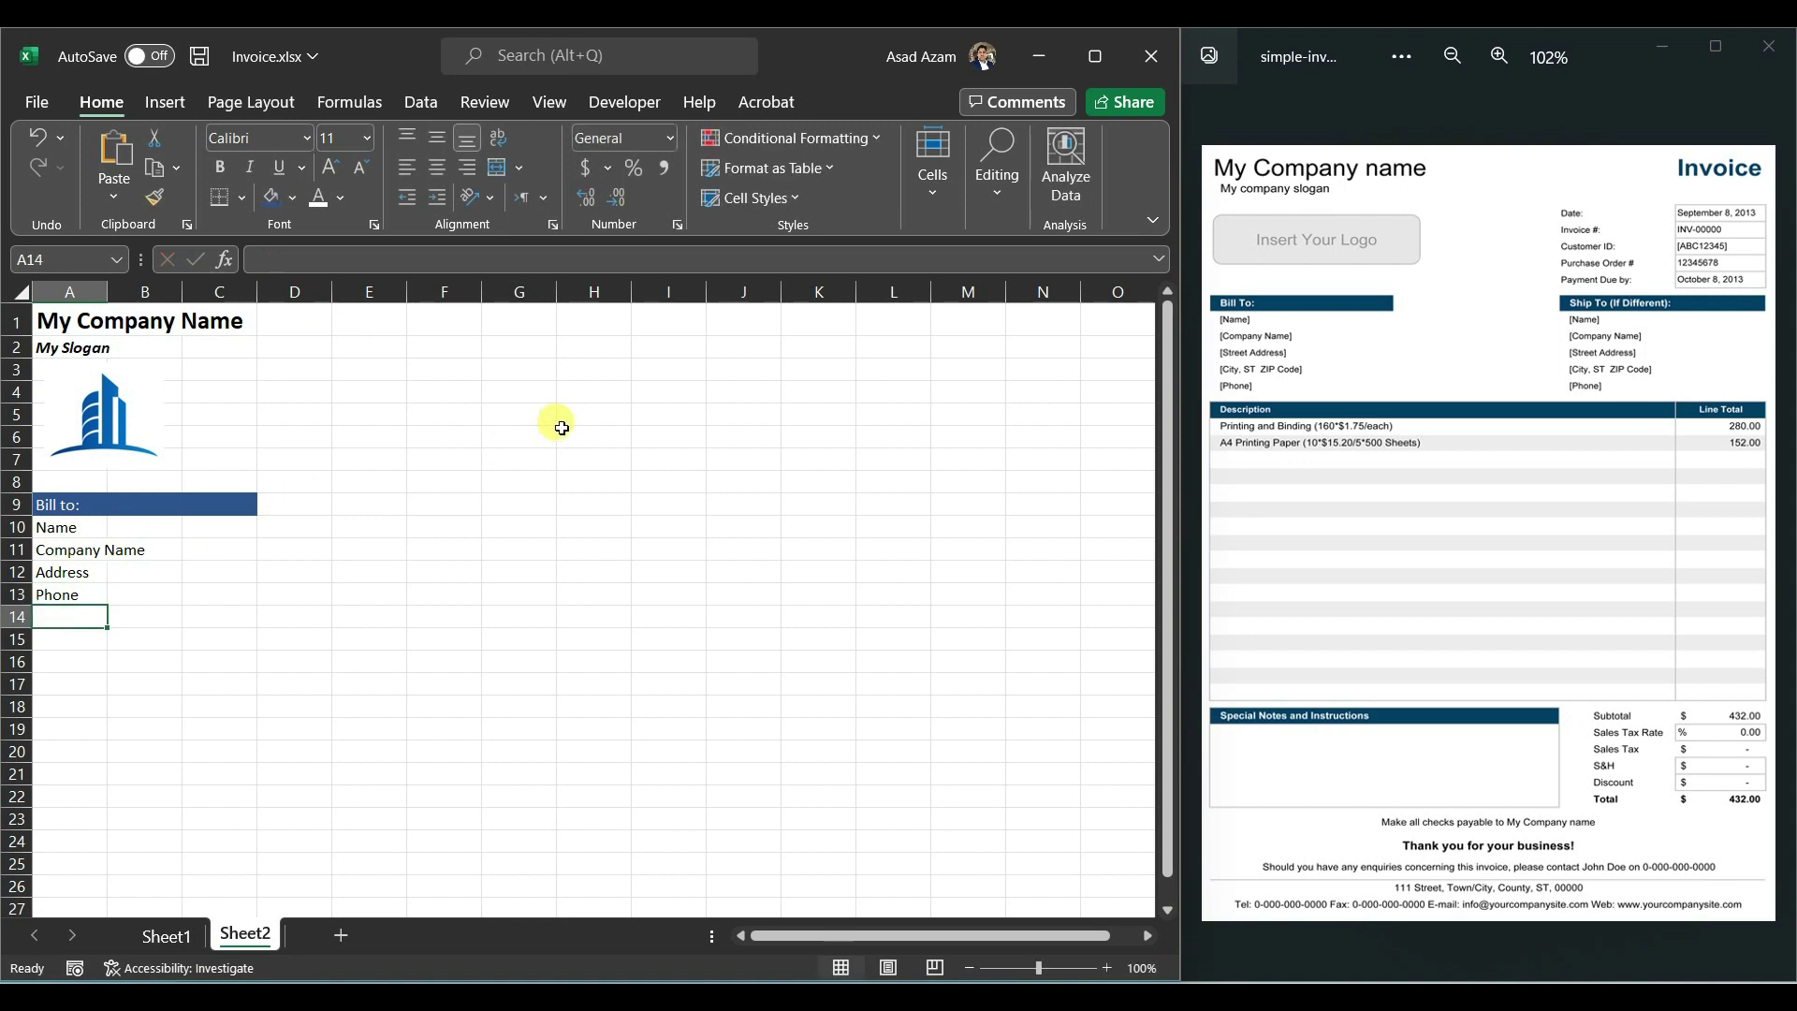
pyautogui.click(524, 321)
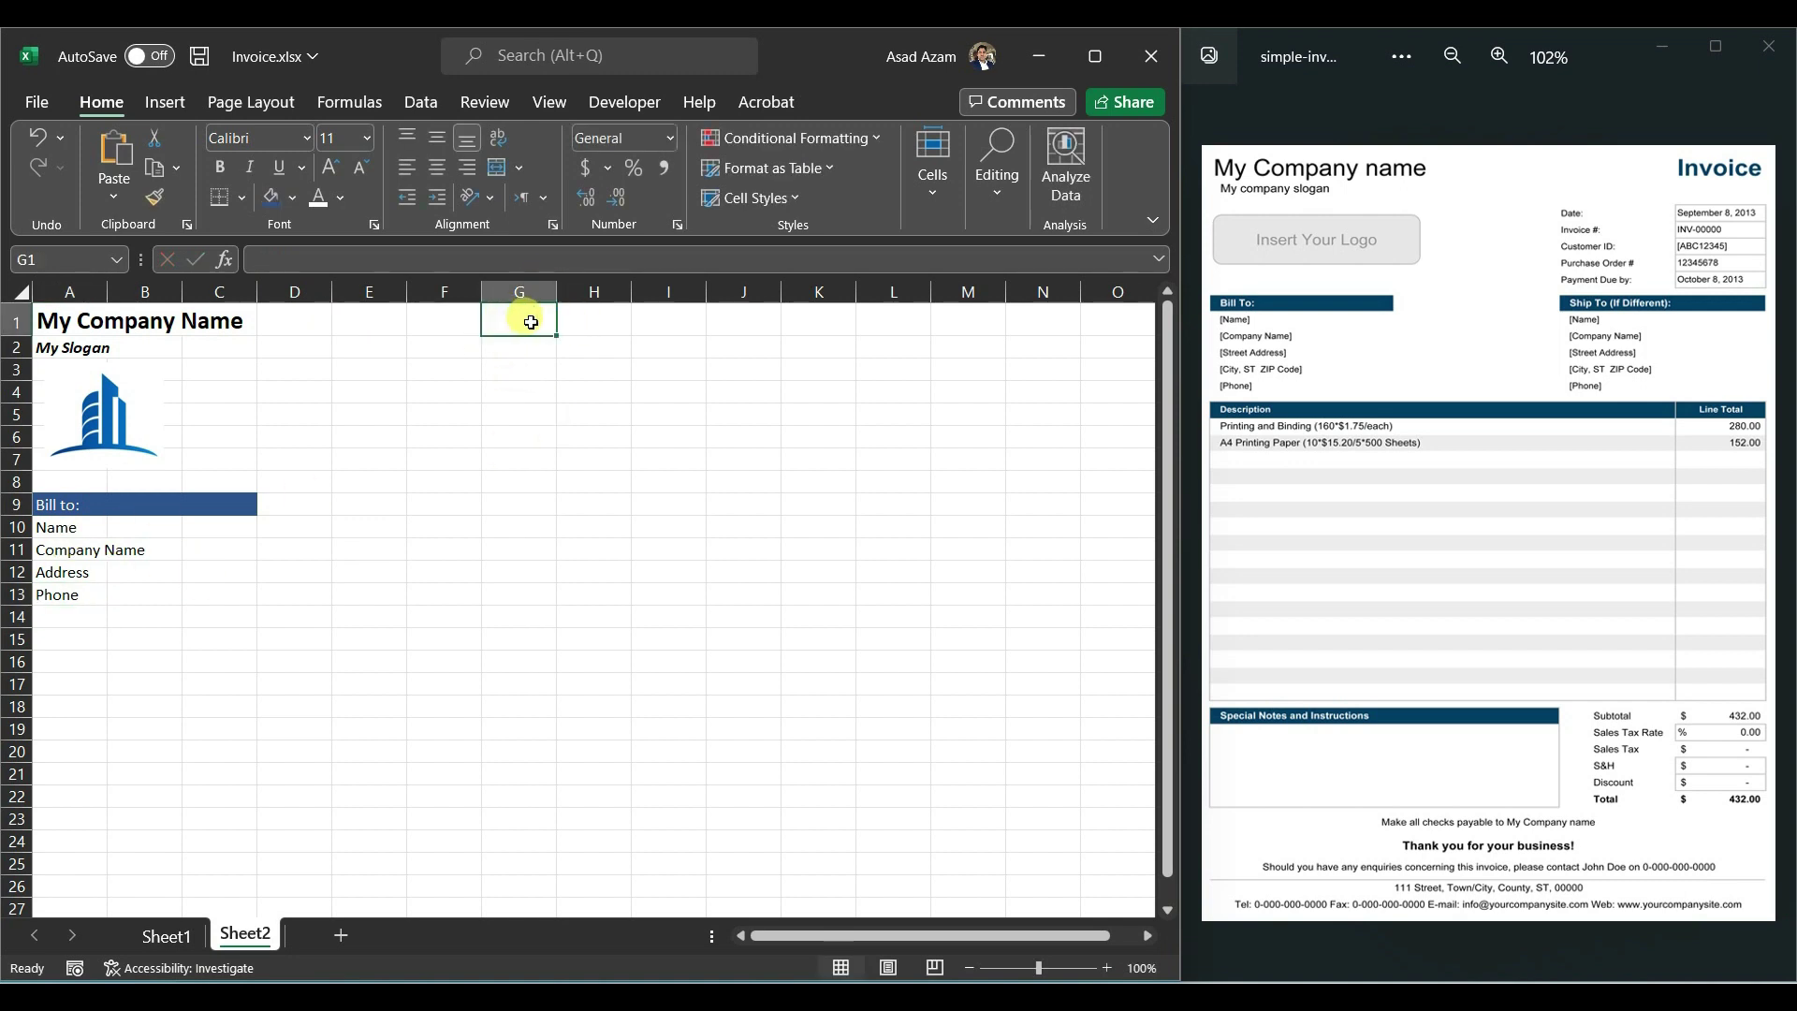
pyautogui.moveTo(290, 289); pyautogui.dragTo(476, 337)
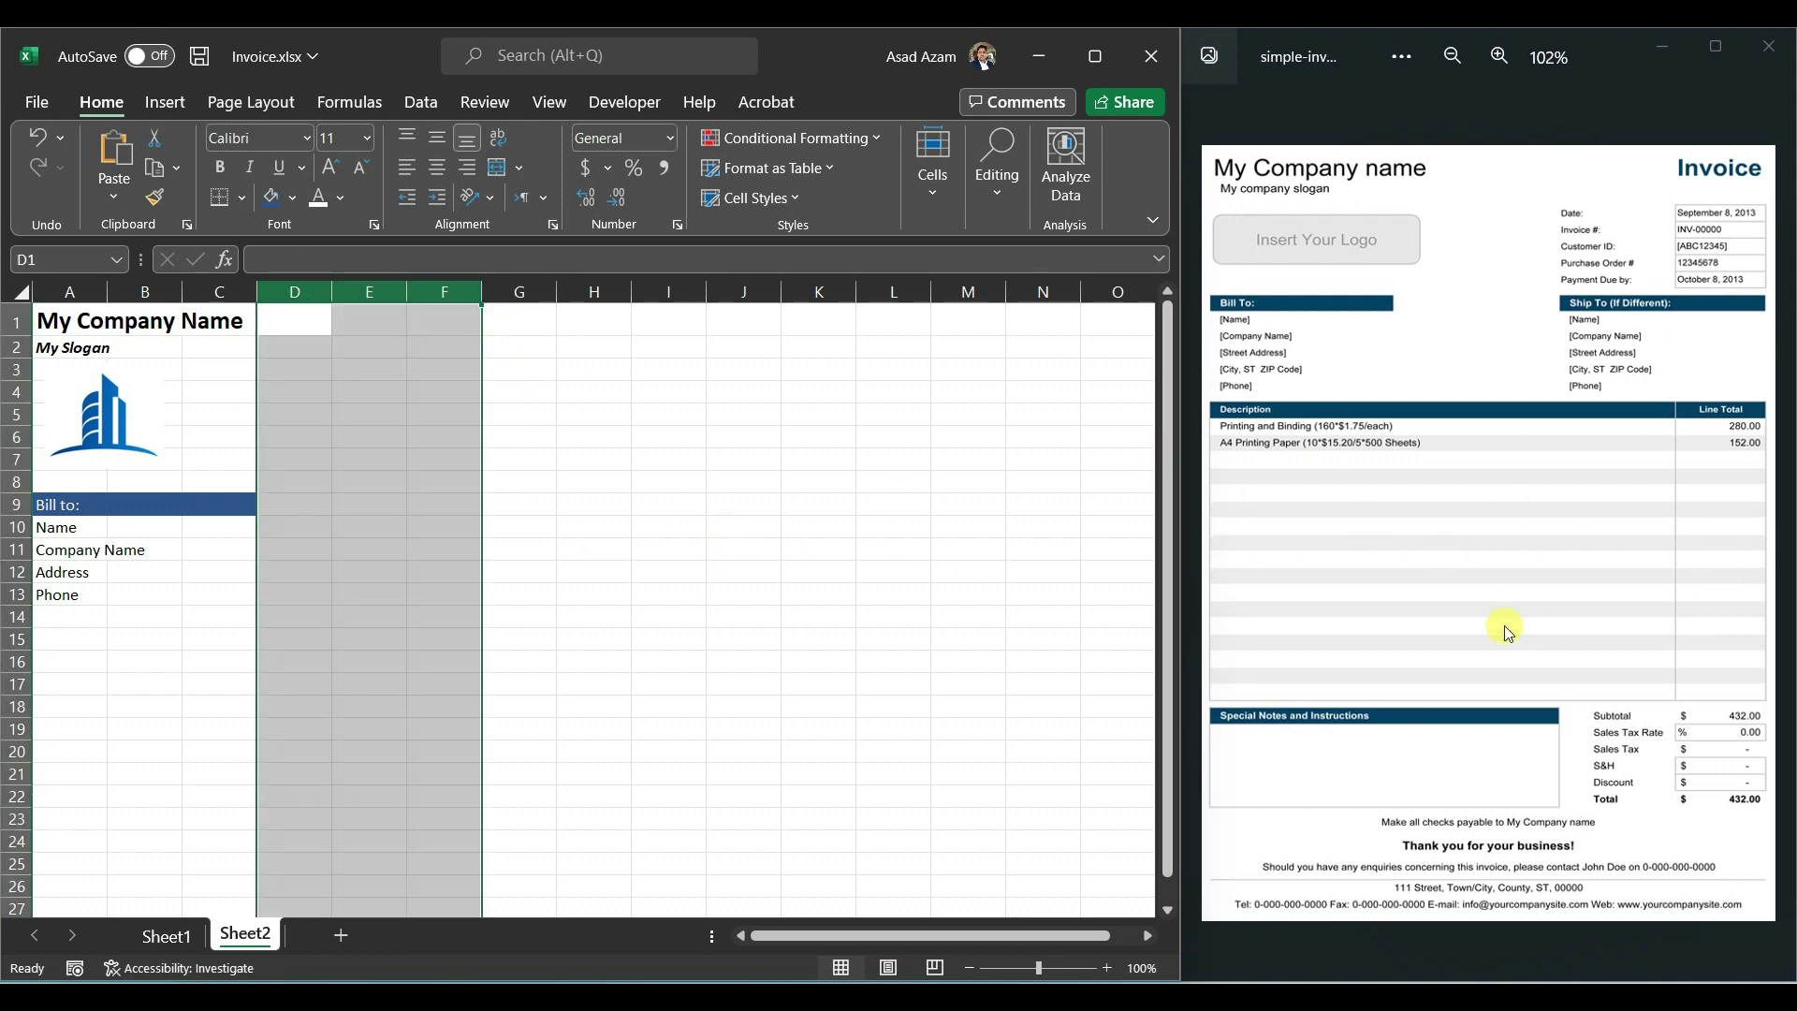
pyautogui.click(351, 528)
# Step: Enter the title "INVOICE" in cell G1
pyautogui.click(541, 332)
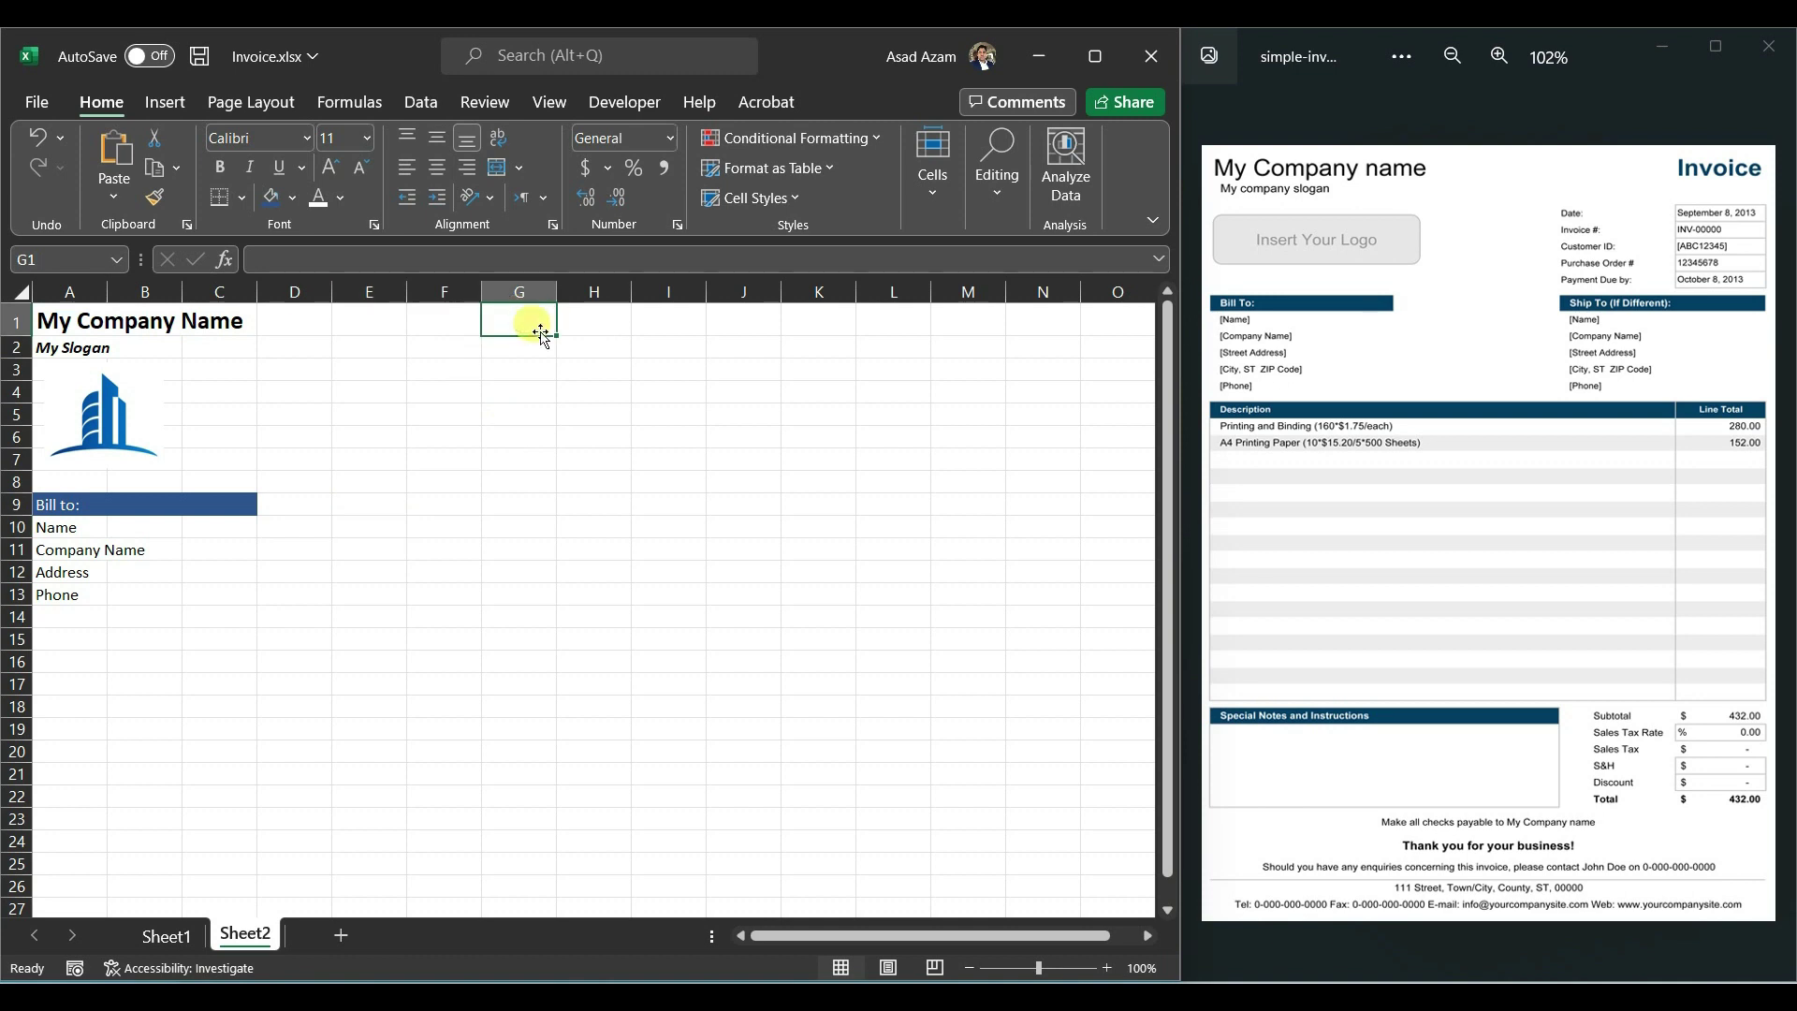
pyautogui.write('INV')
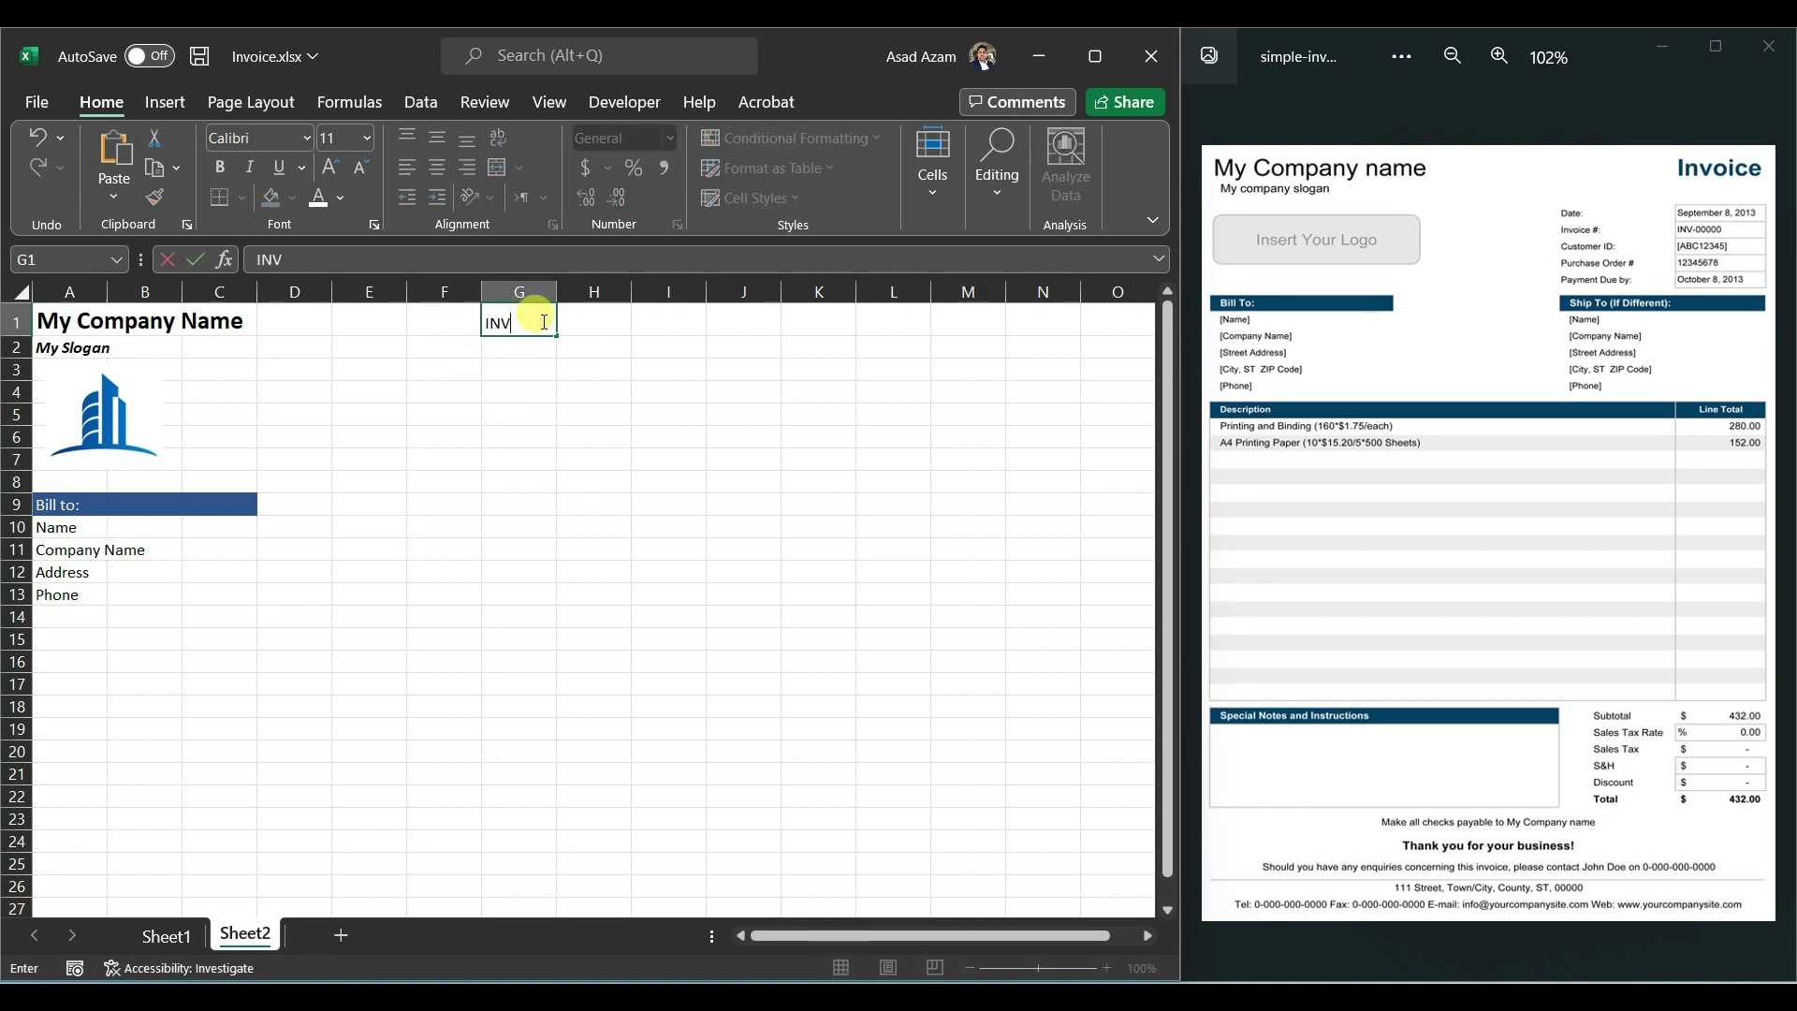
pyautogui.write('OICE')
pyautogui.hotkey('ctrl', 'Return')
# Step: Format the INVOICE title in G1 with blue font colour, size 16 and bold
pyautogui.click(339, 198)
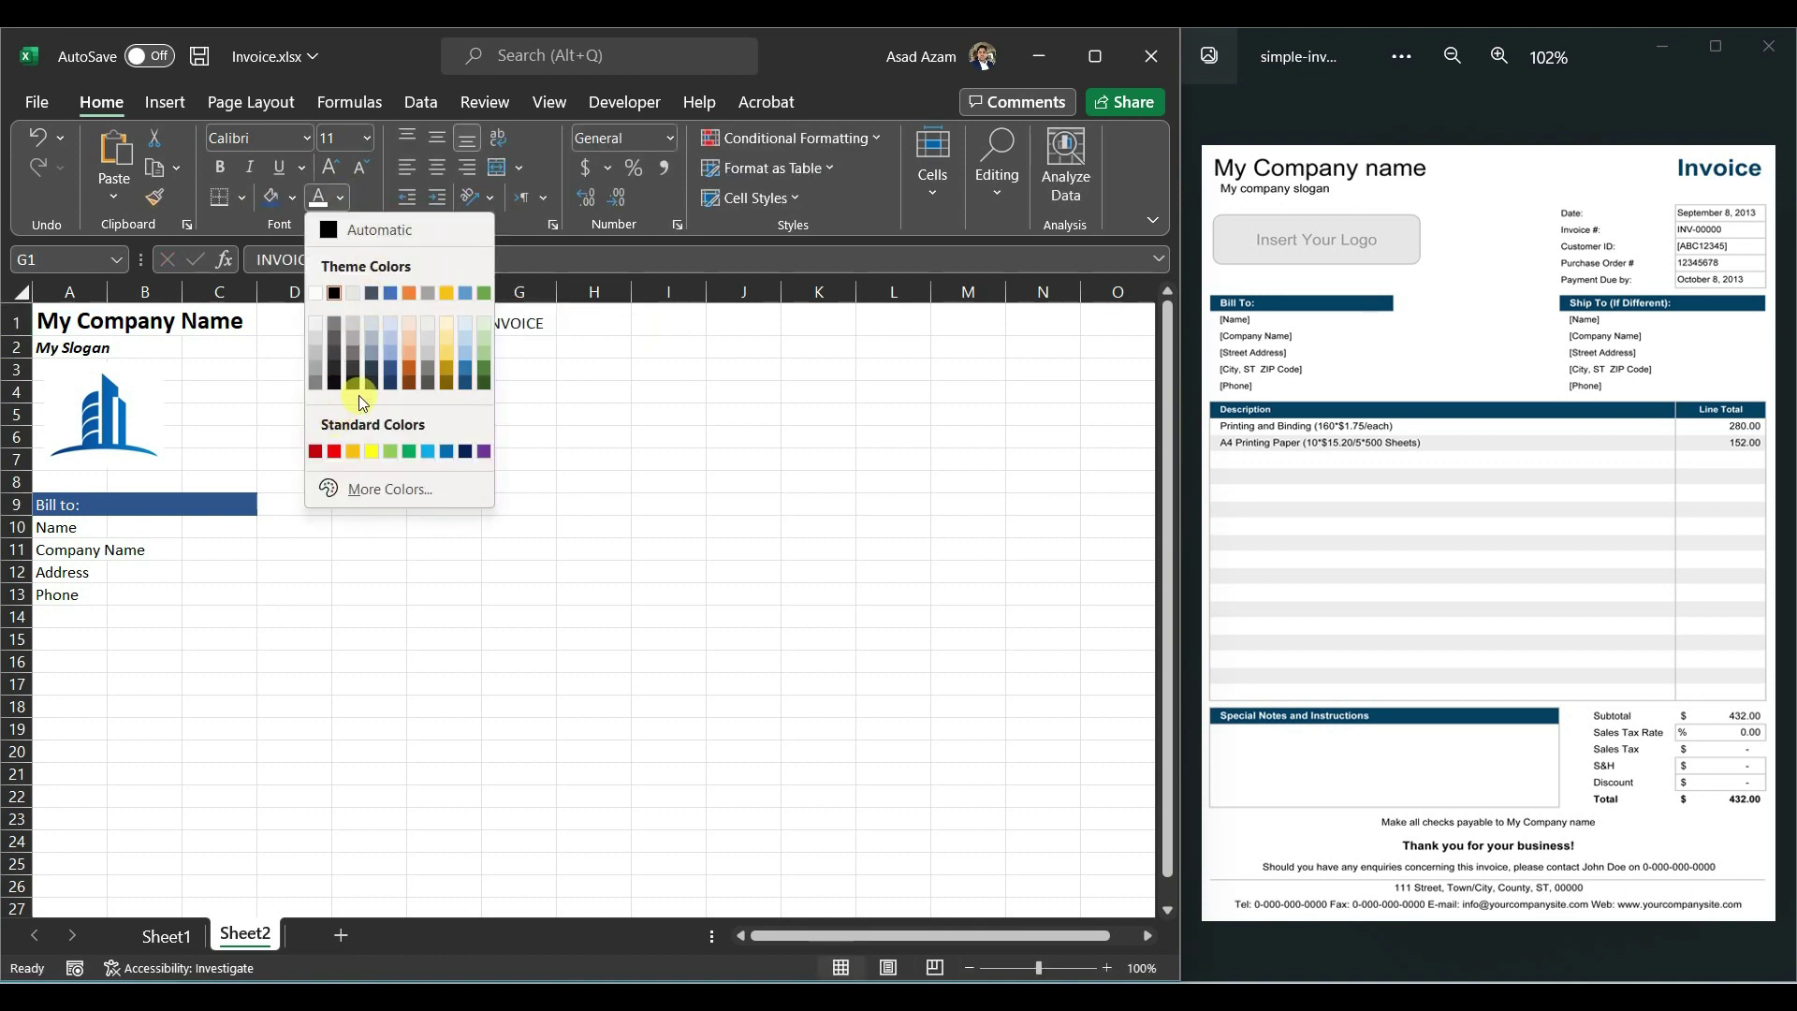
pyautogui.click(387, 297)
pyautogui.click(329, 167)
pyautogui.click(328, 167)
pyautogui.click(329, 167)
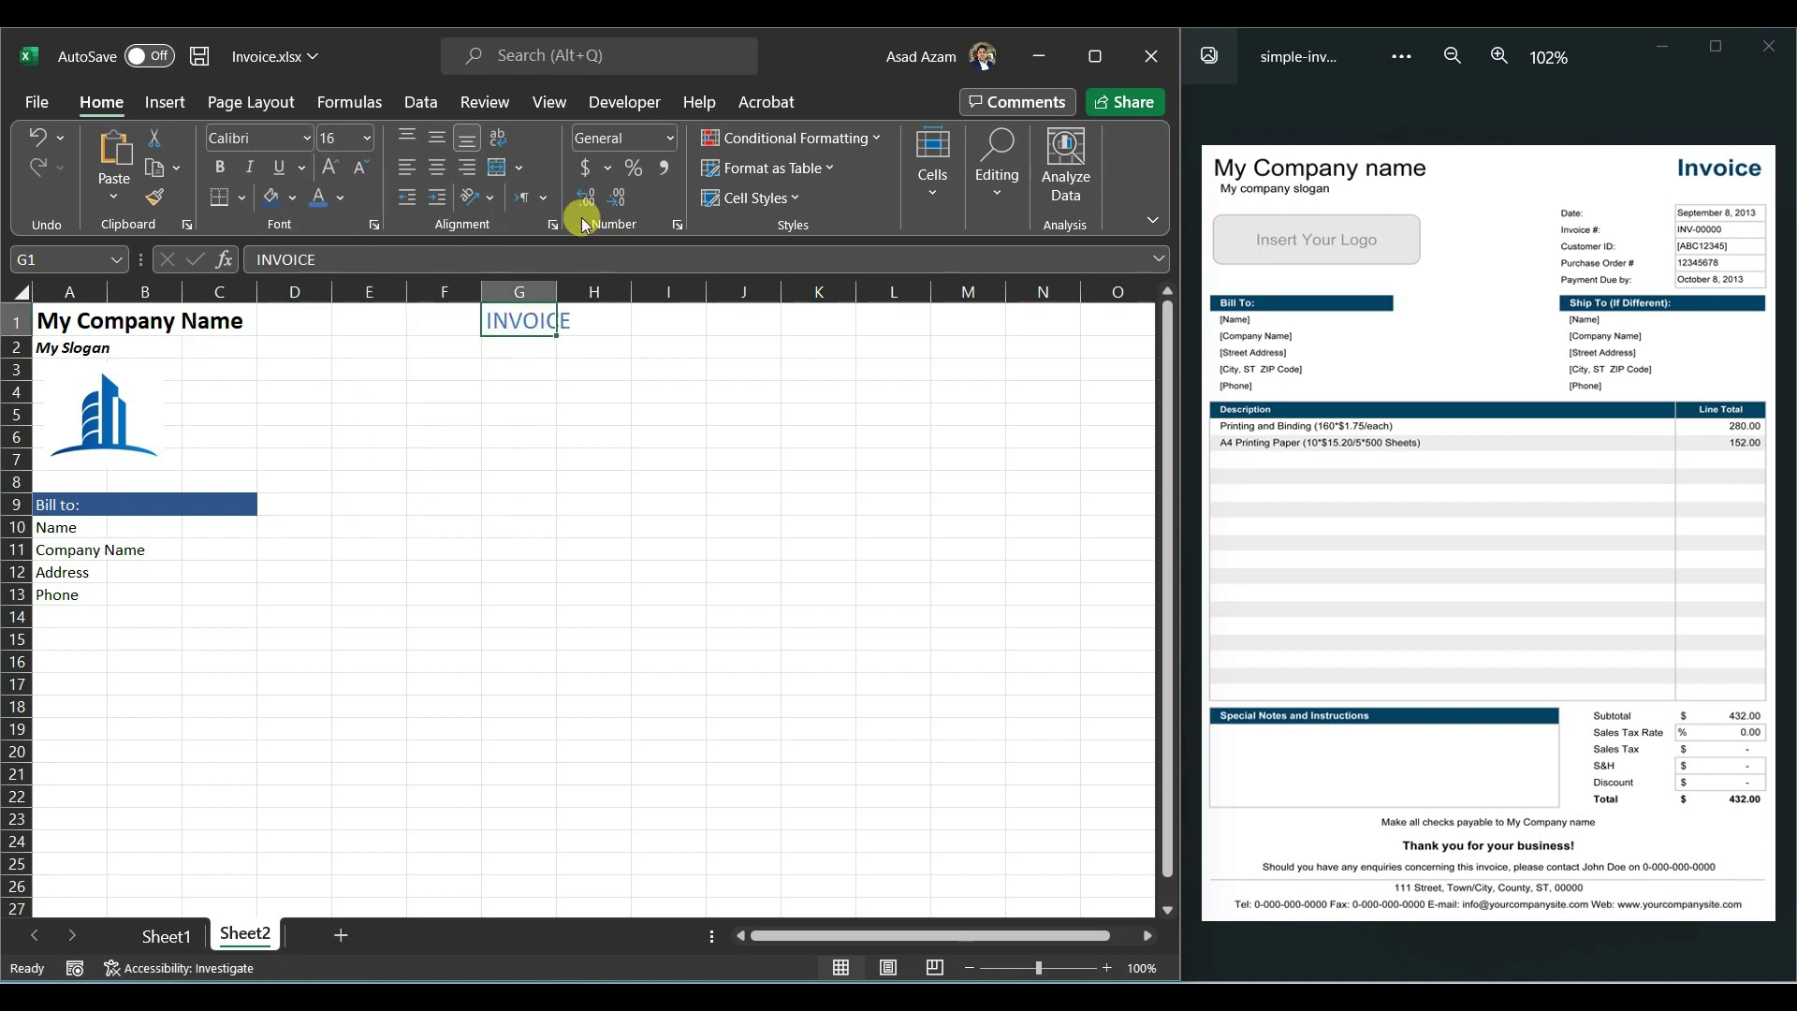
pyautogui.click(223, 169)
# Step: Widen column G to fit the INVOICE title and slightly increase the height of row 2
pyautogui.moveTo(557, 292); pyautogui.dragTo(590, 293)
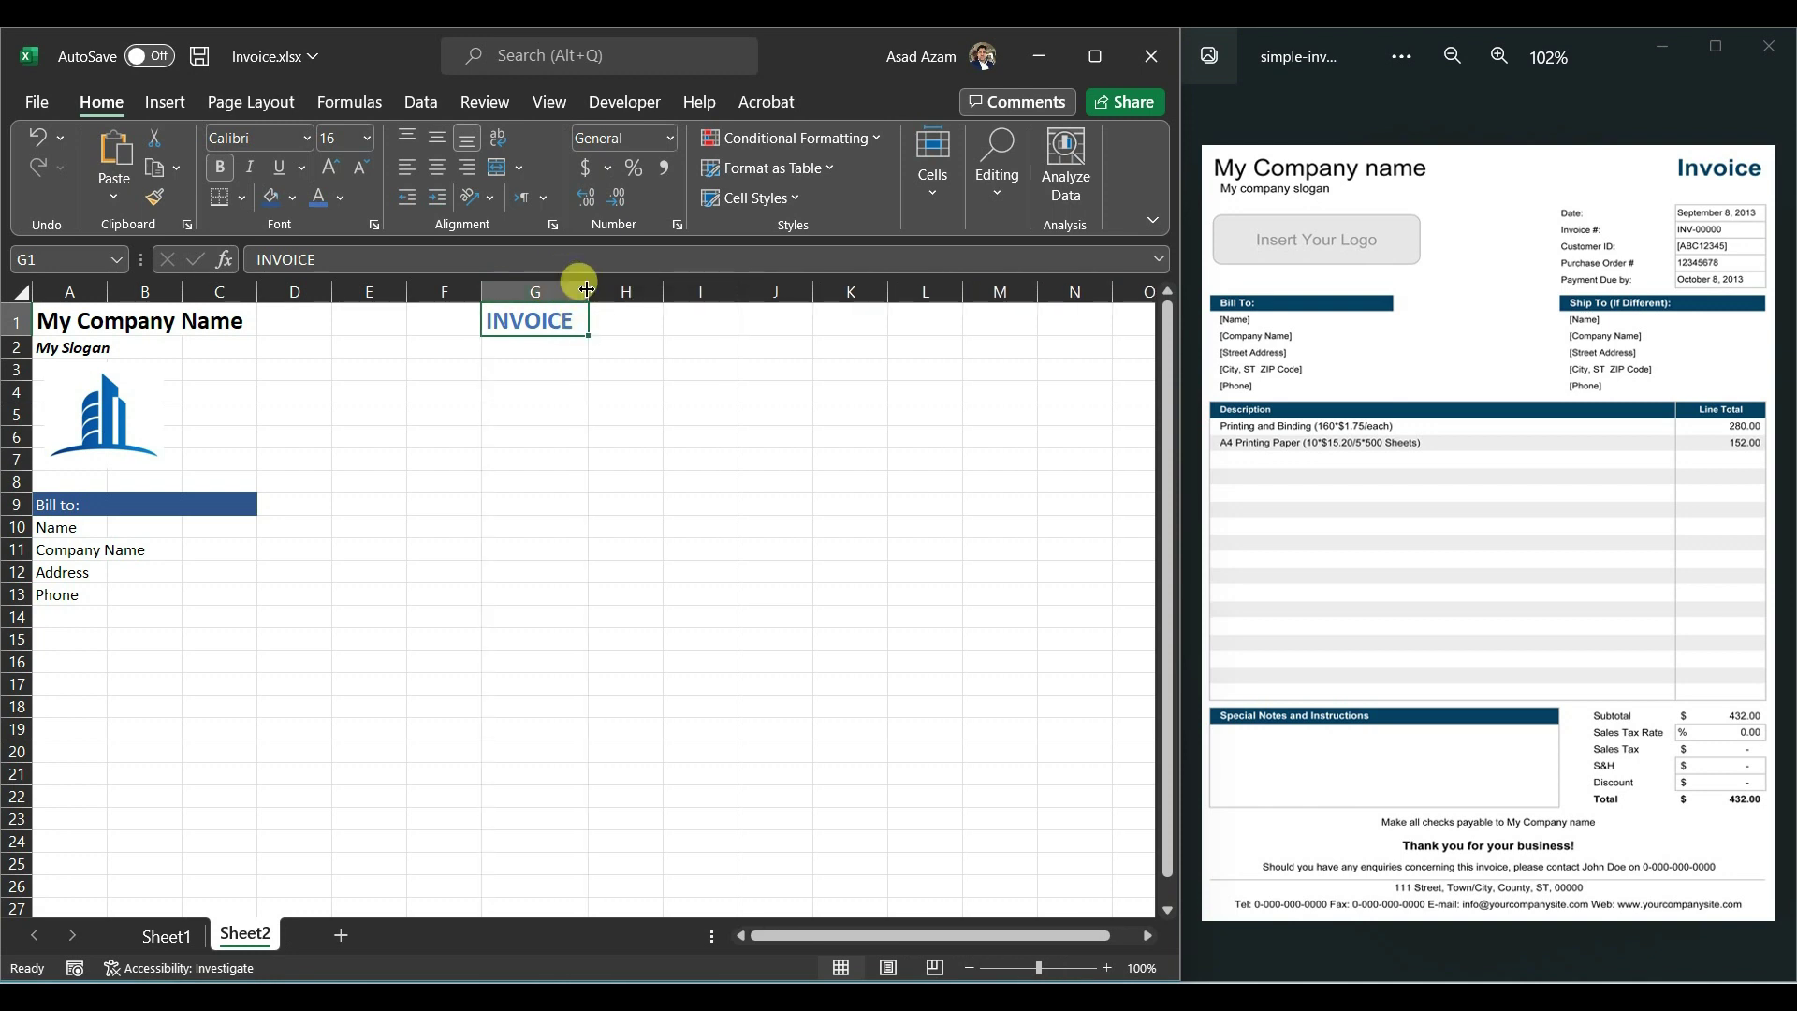
pyautogui.moveTo(587, 289); pyautogui.dragTo(592, 305)
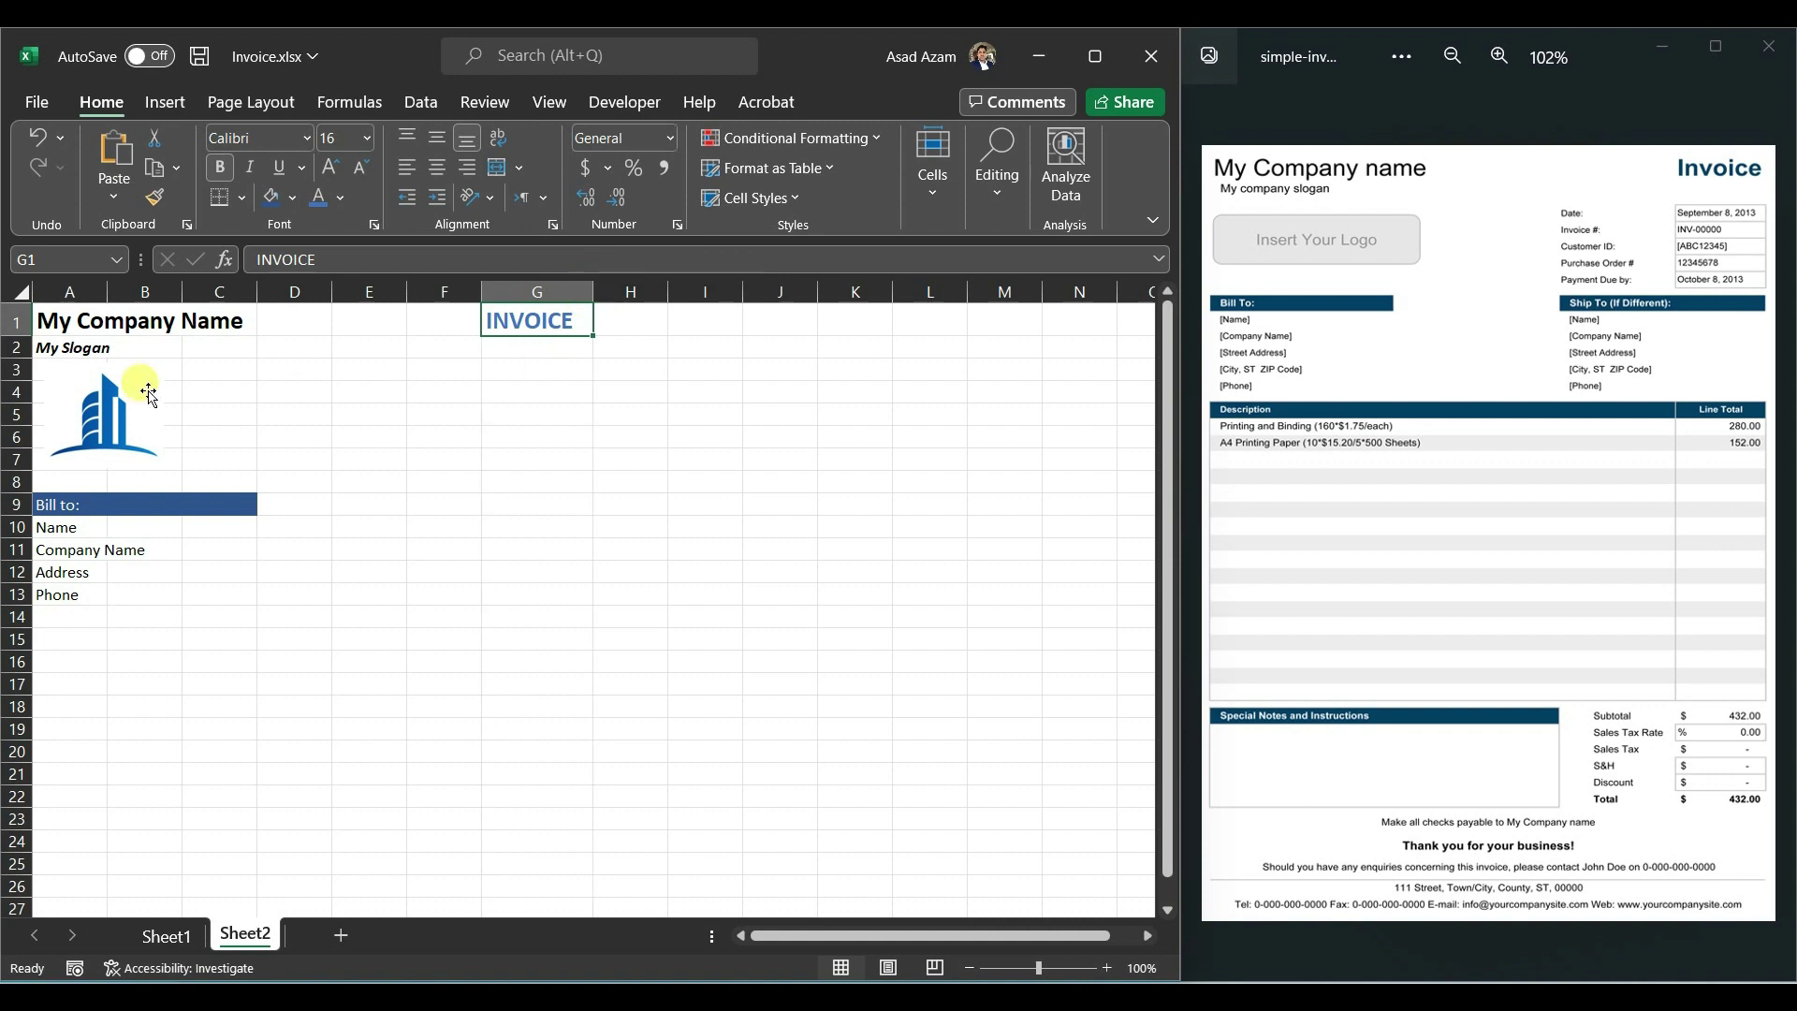
pyautogui.moveTo(18, 359); pyautogui.dragTo(17, 367)
# Step: Enter the labels "Date:", "Invoice No" and "Customer ID" in cells G3 to G5
pyautogui.click(518, 382)
pyautogui.write('Date')
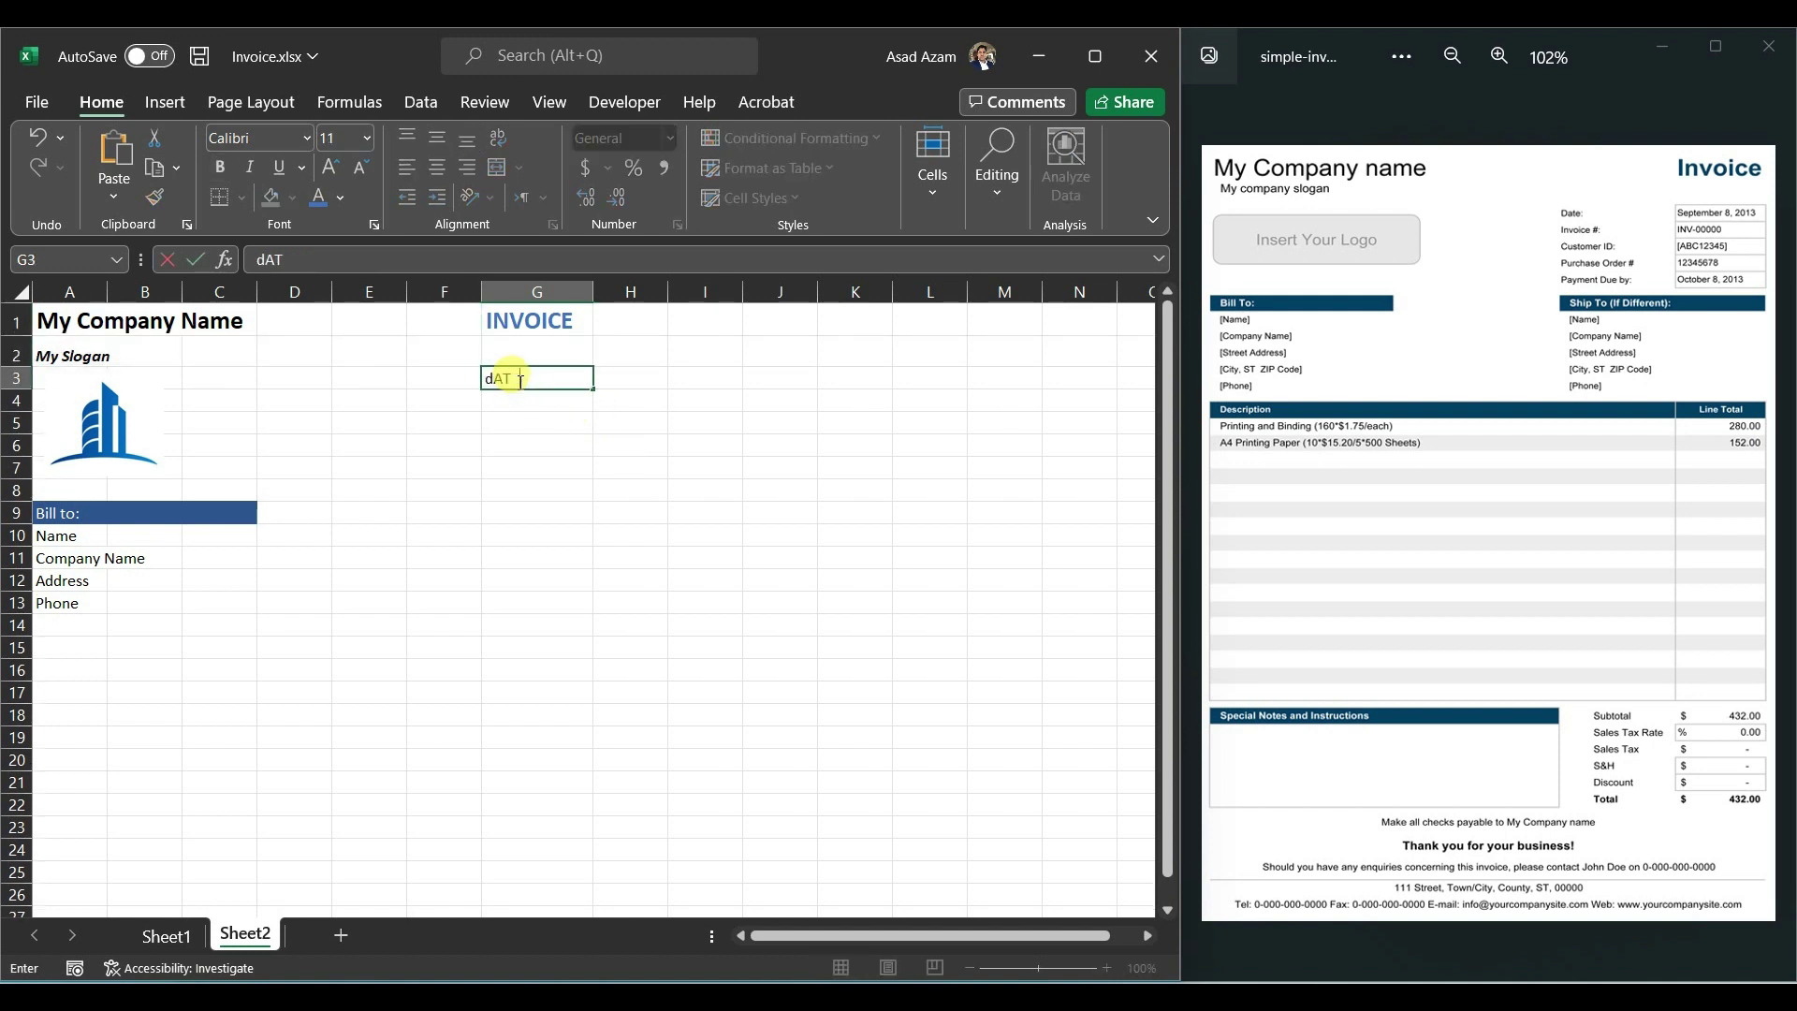
pyautogui.press('Return')
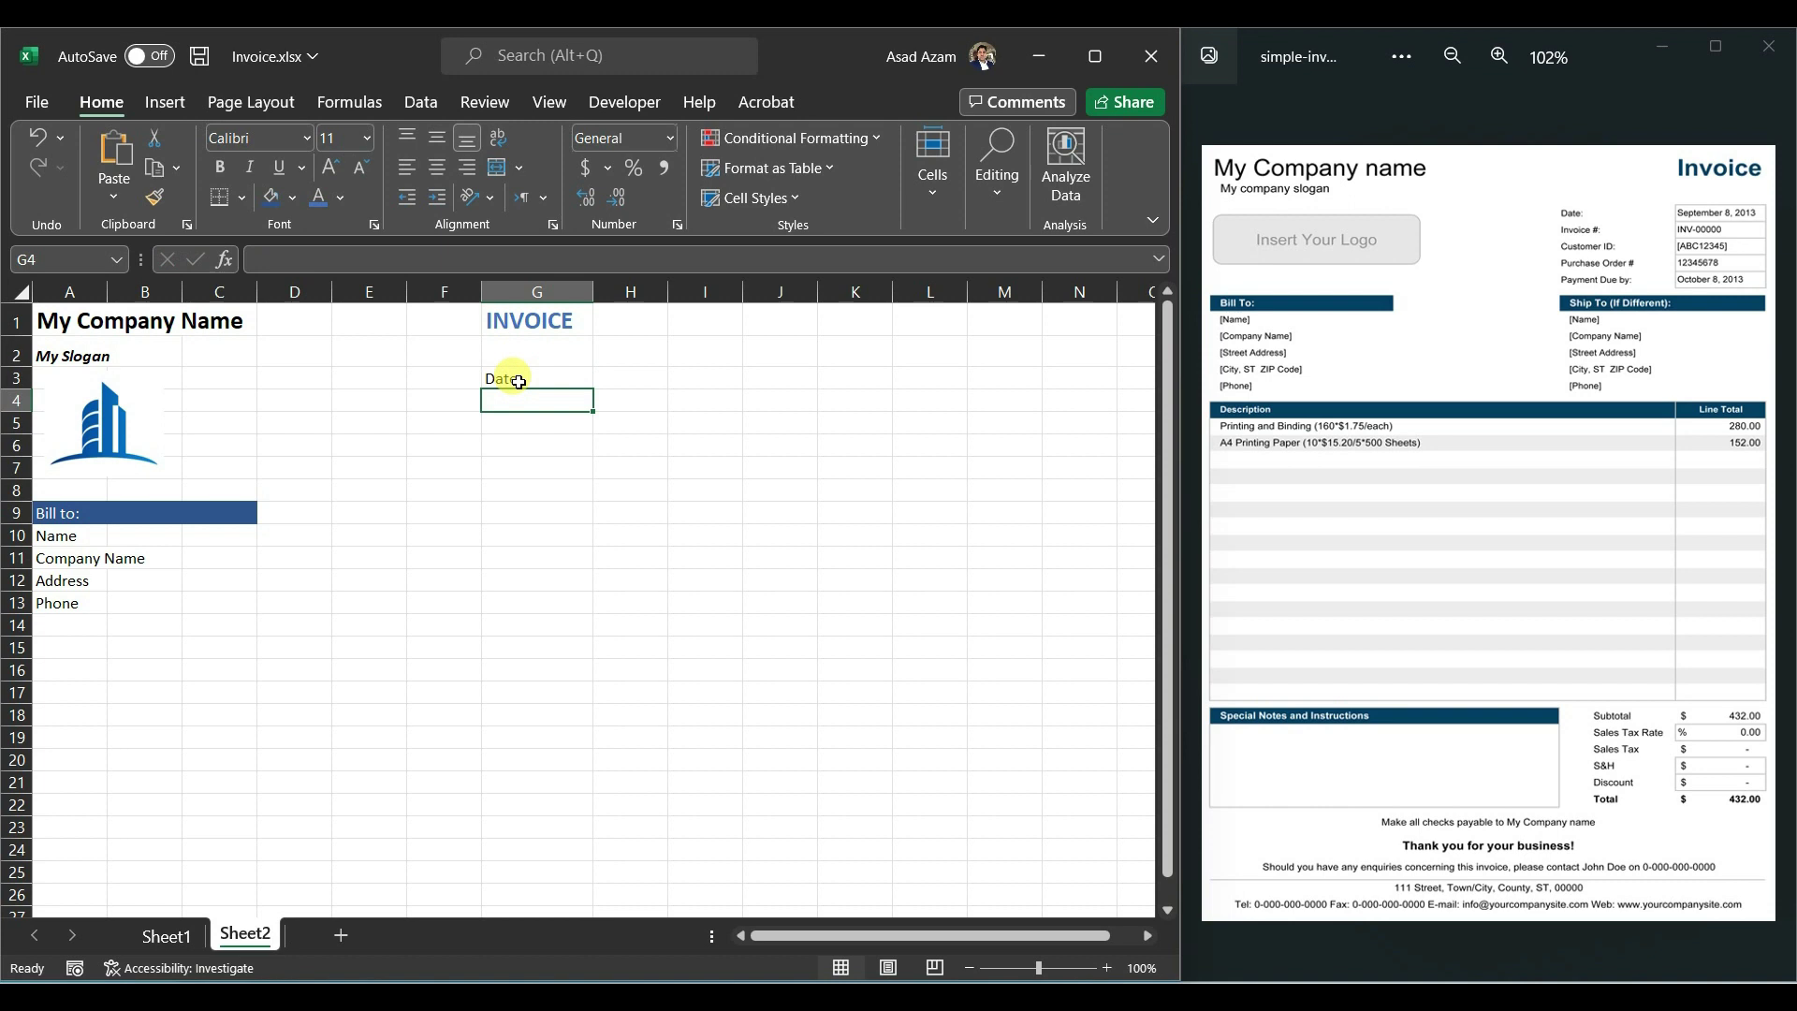
pyautogui.write('Invoice No')
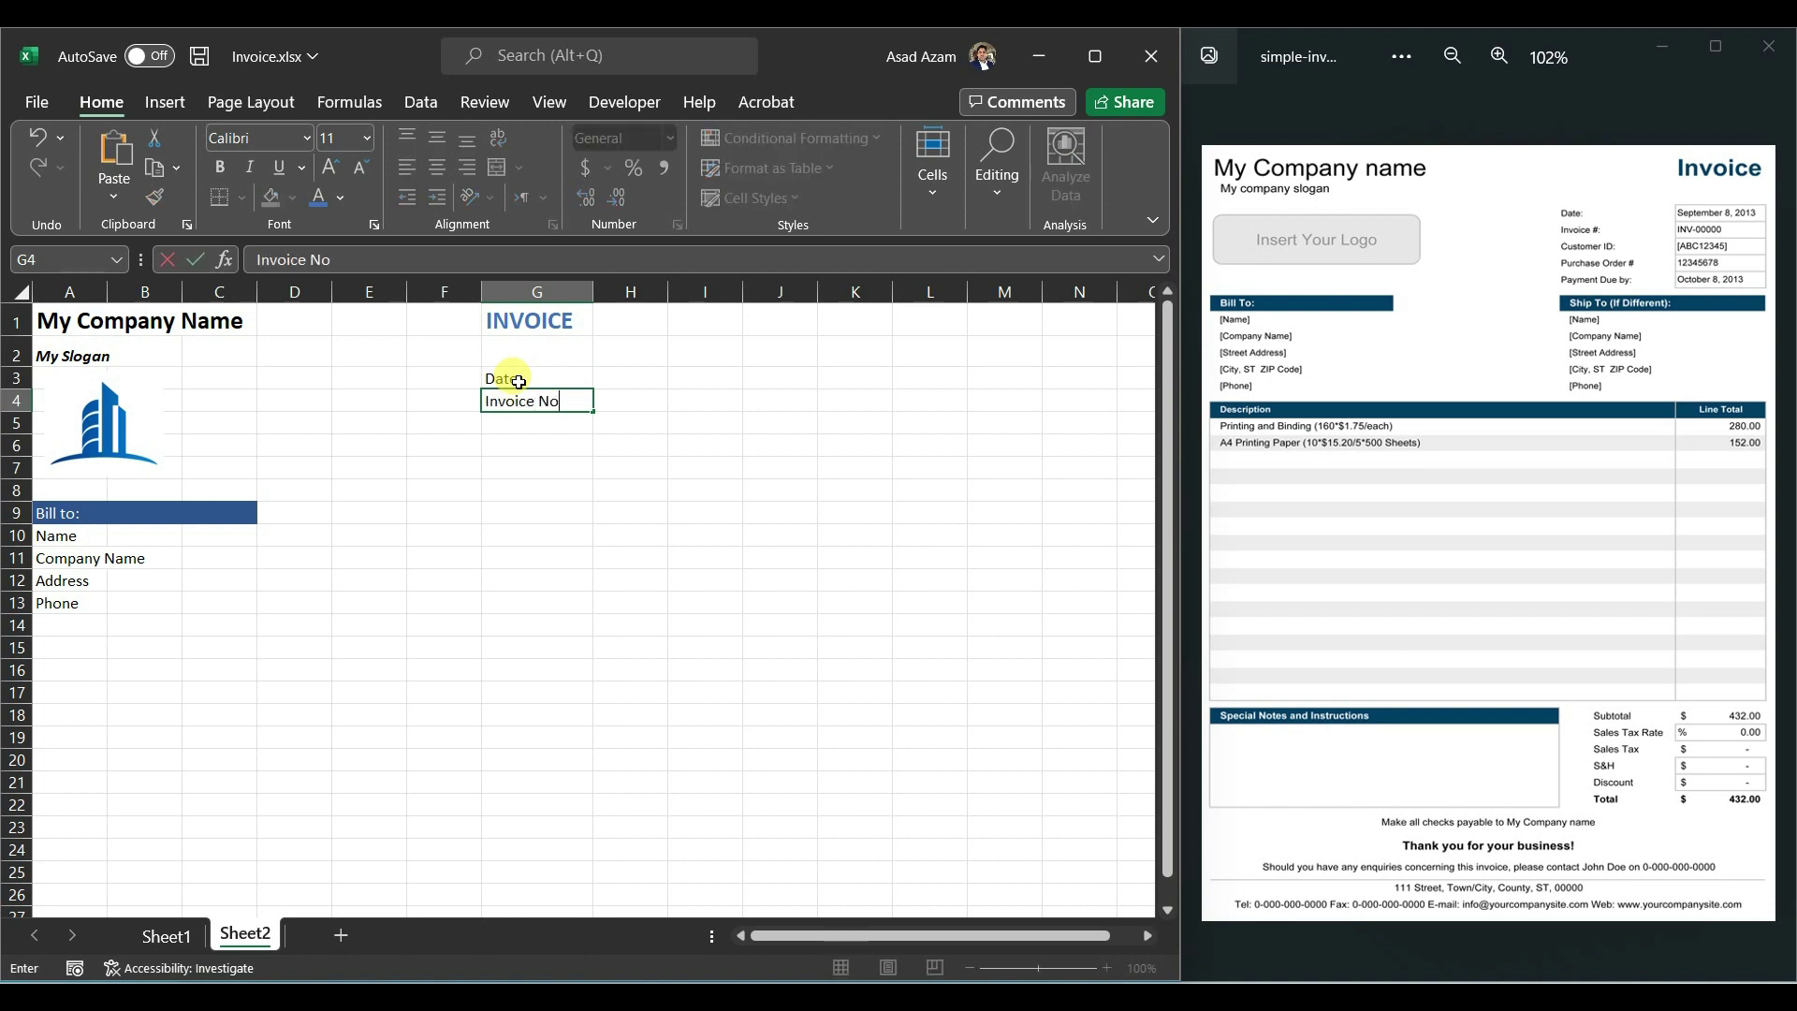
pyautogui.press('Return')
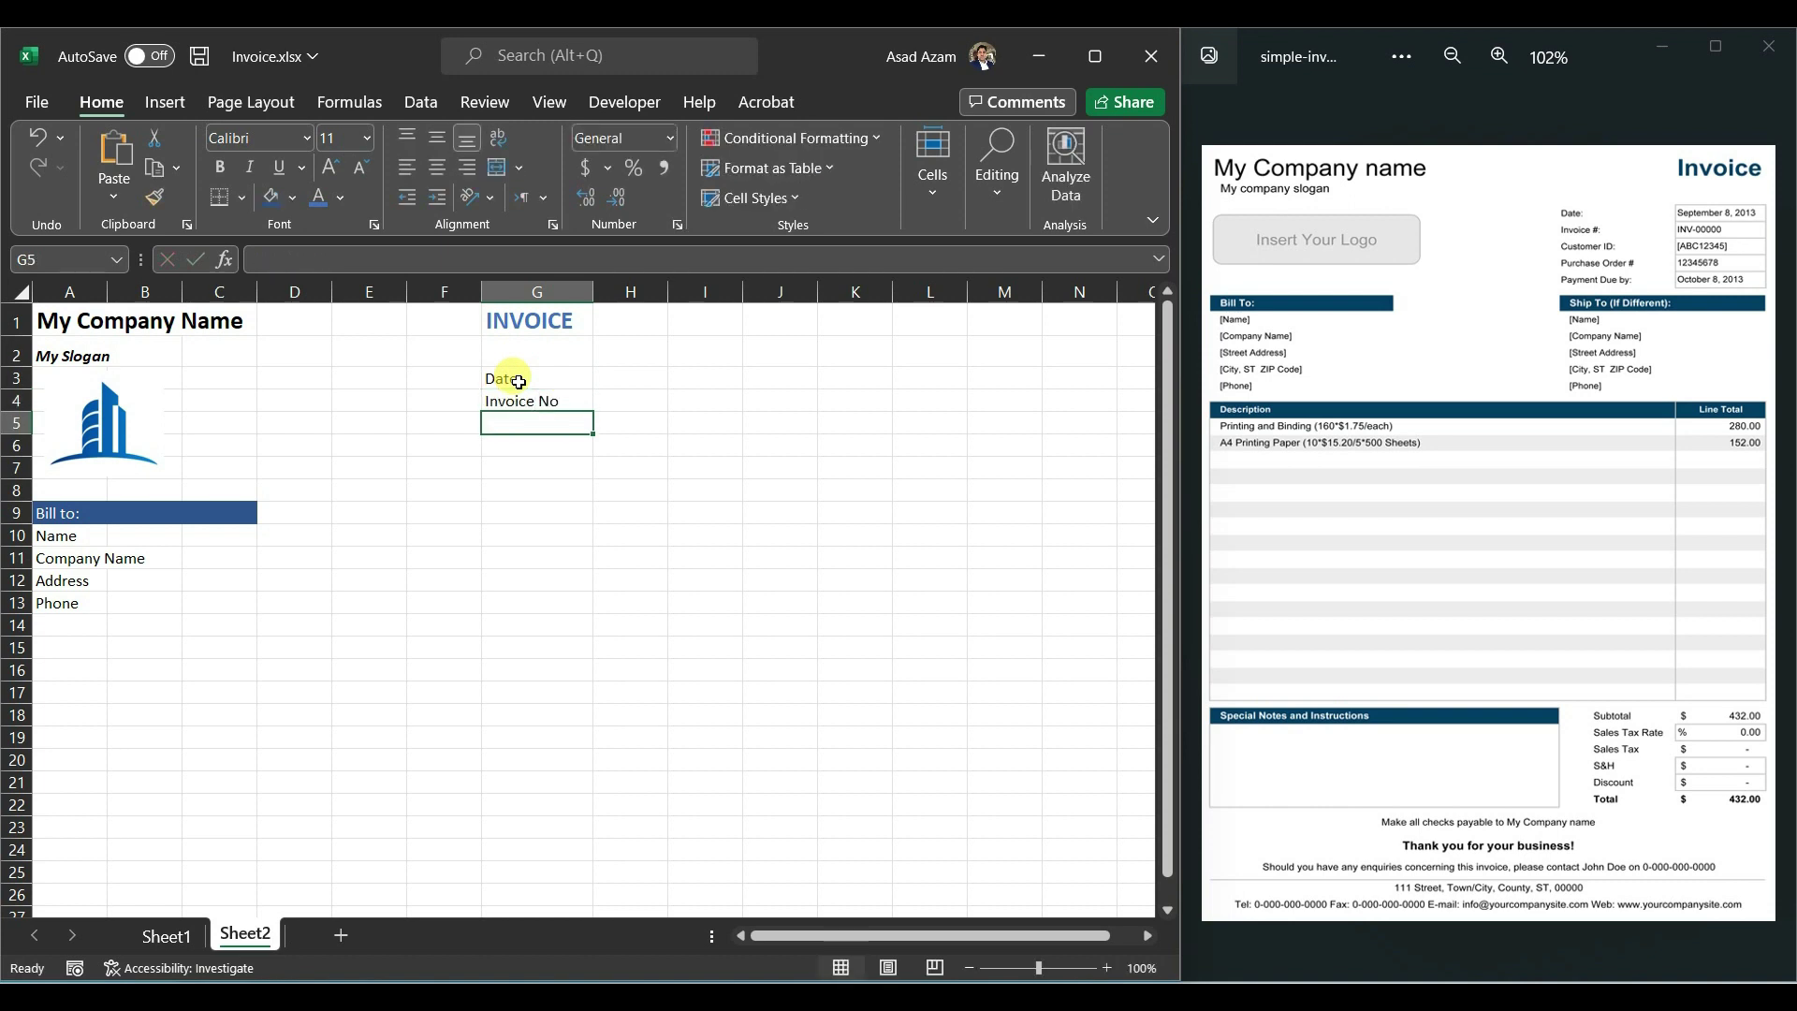
pyautogui.write('cus')
pyautogui.write('Customer Id')
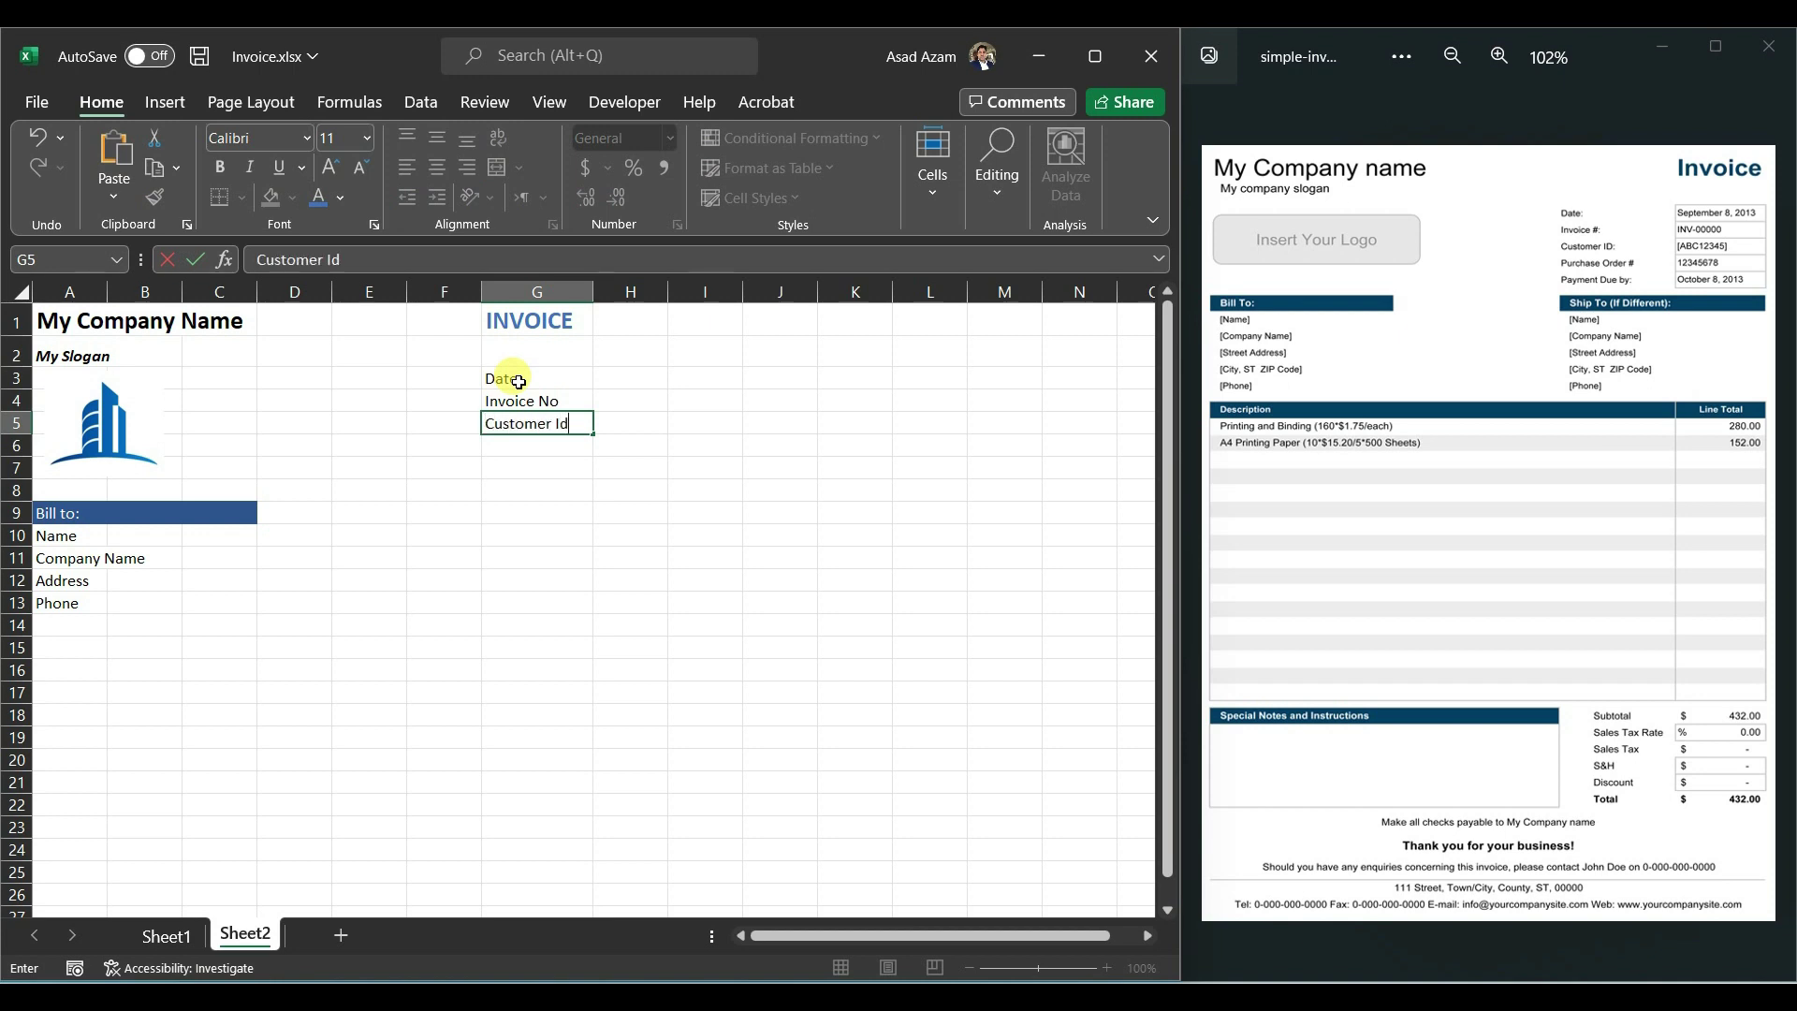
pyautogui.press('BackSpace')
pyautogui.press('Return')
# Step: Enter the labels "Order Date" and "Payment Due Date" in cells G6 and G7
pyautogui.write('Order Date')
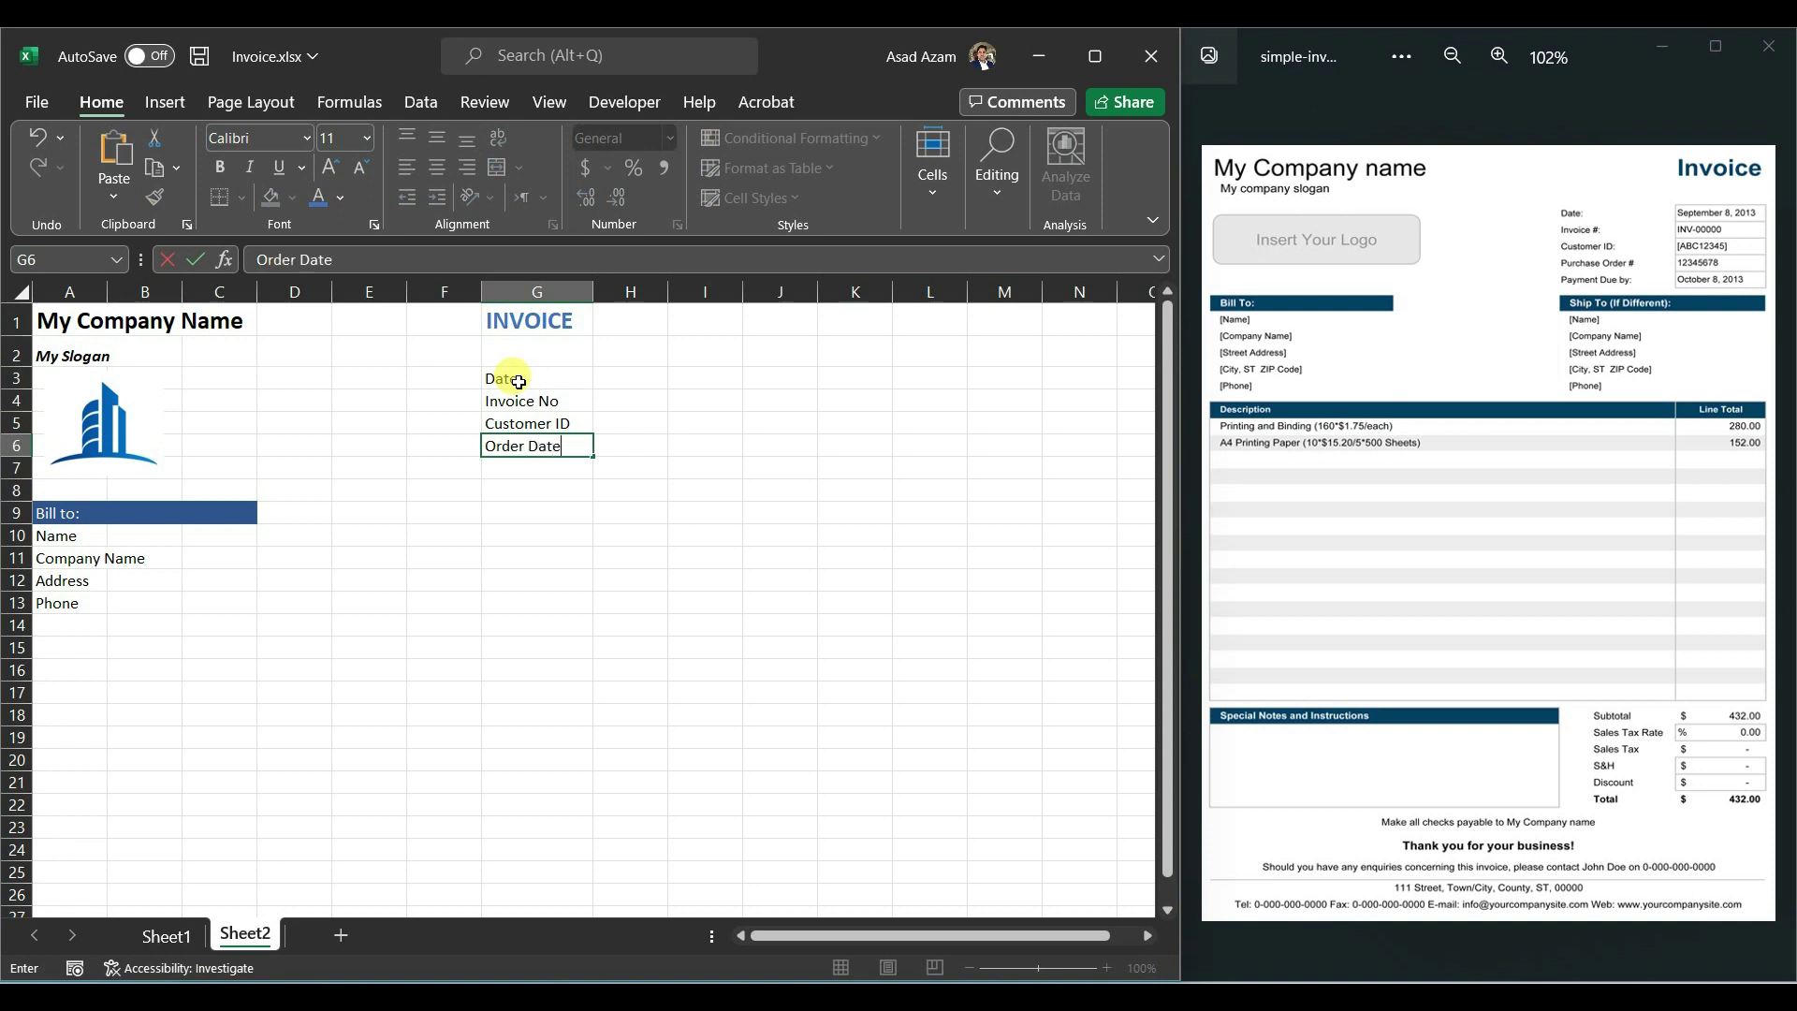
pyautogui.press('Return')
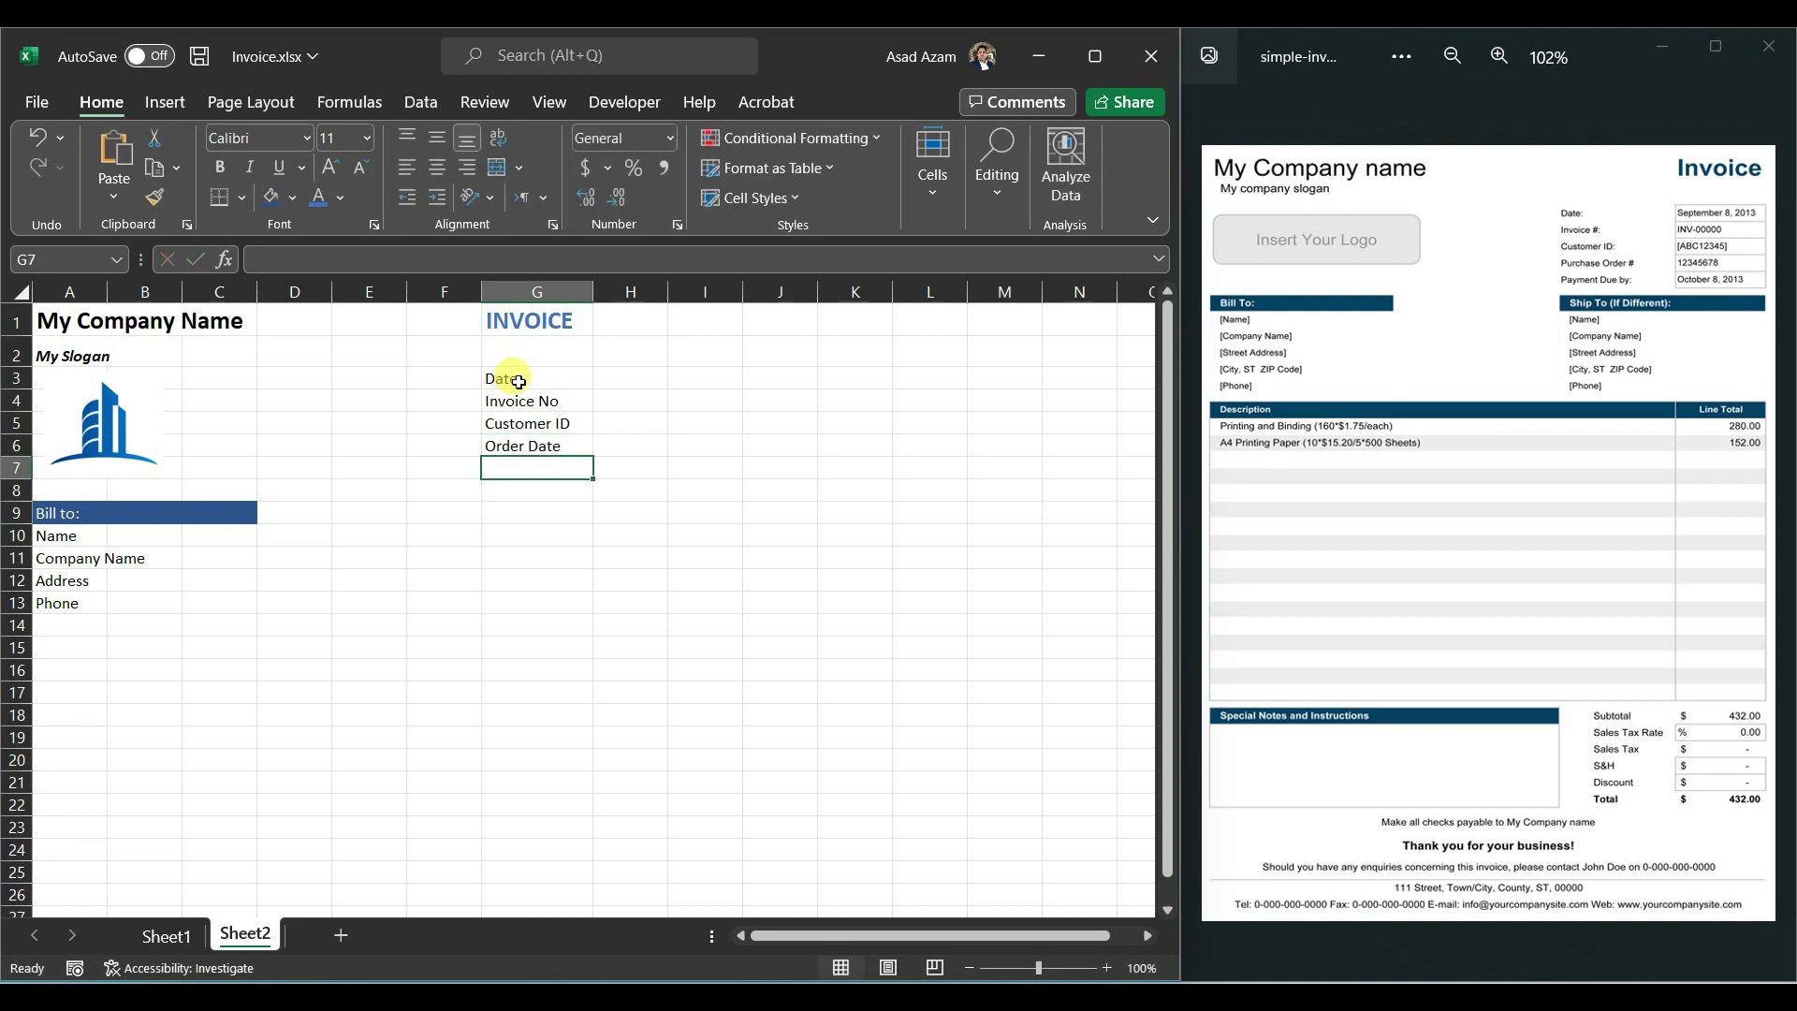
pyautogui.write('Payment Du')
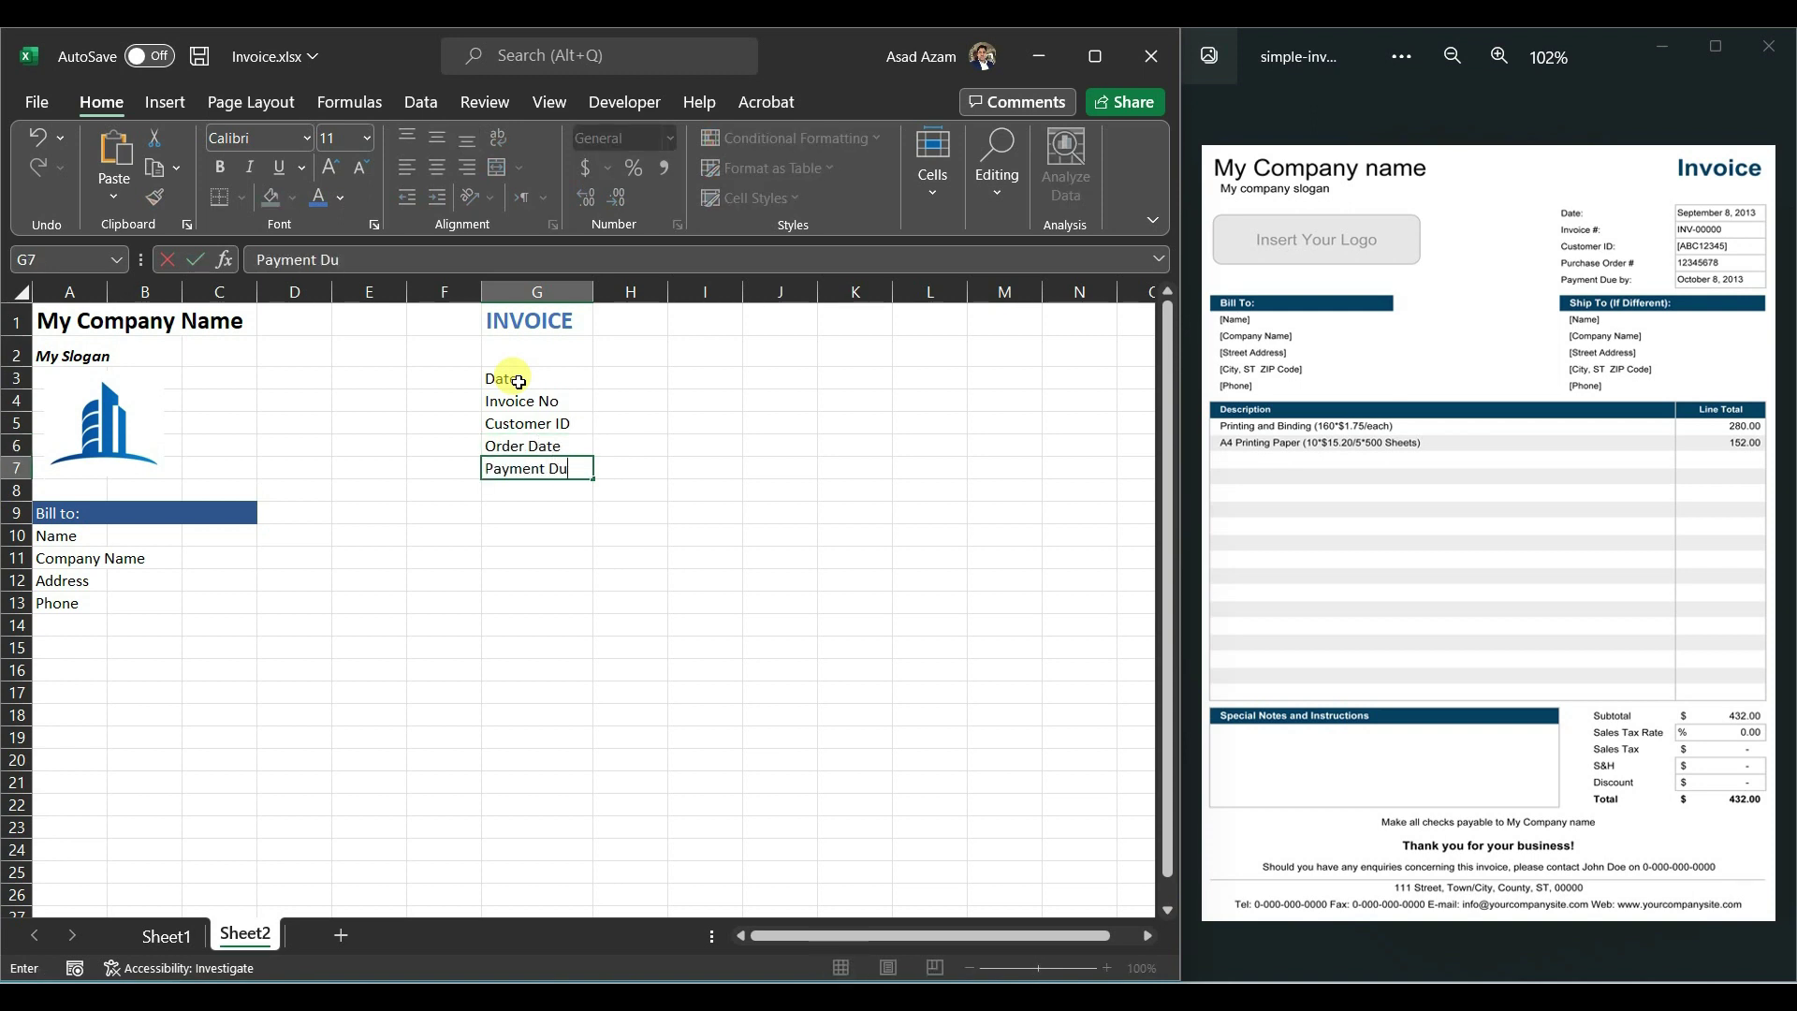
pyautogui.write('e Date')
pyautogui.press('Return')
# Step: Widen column G to fit the Payment Due Date label and make the labels in G3:G7 bold
pyautogui.moveTo(596, 289); pyautogui.dragTo(620, 291)
pyautogui.click(613, 443)
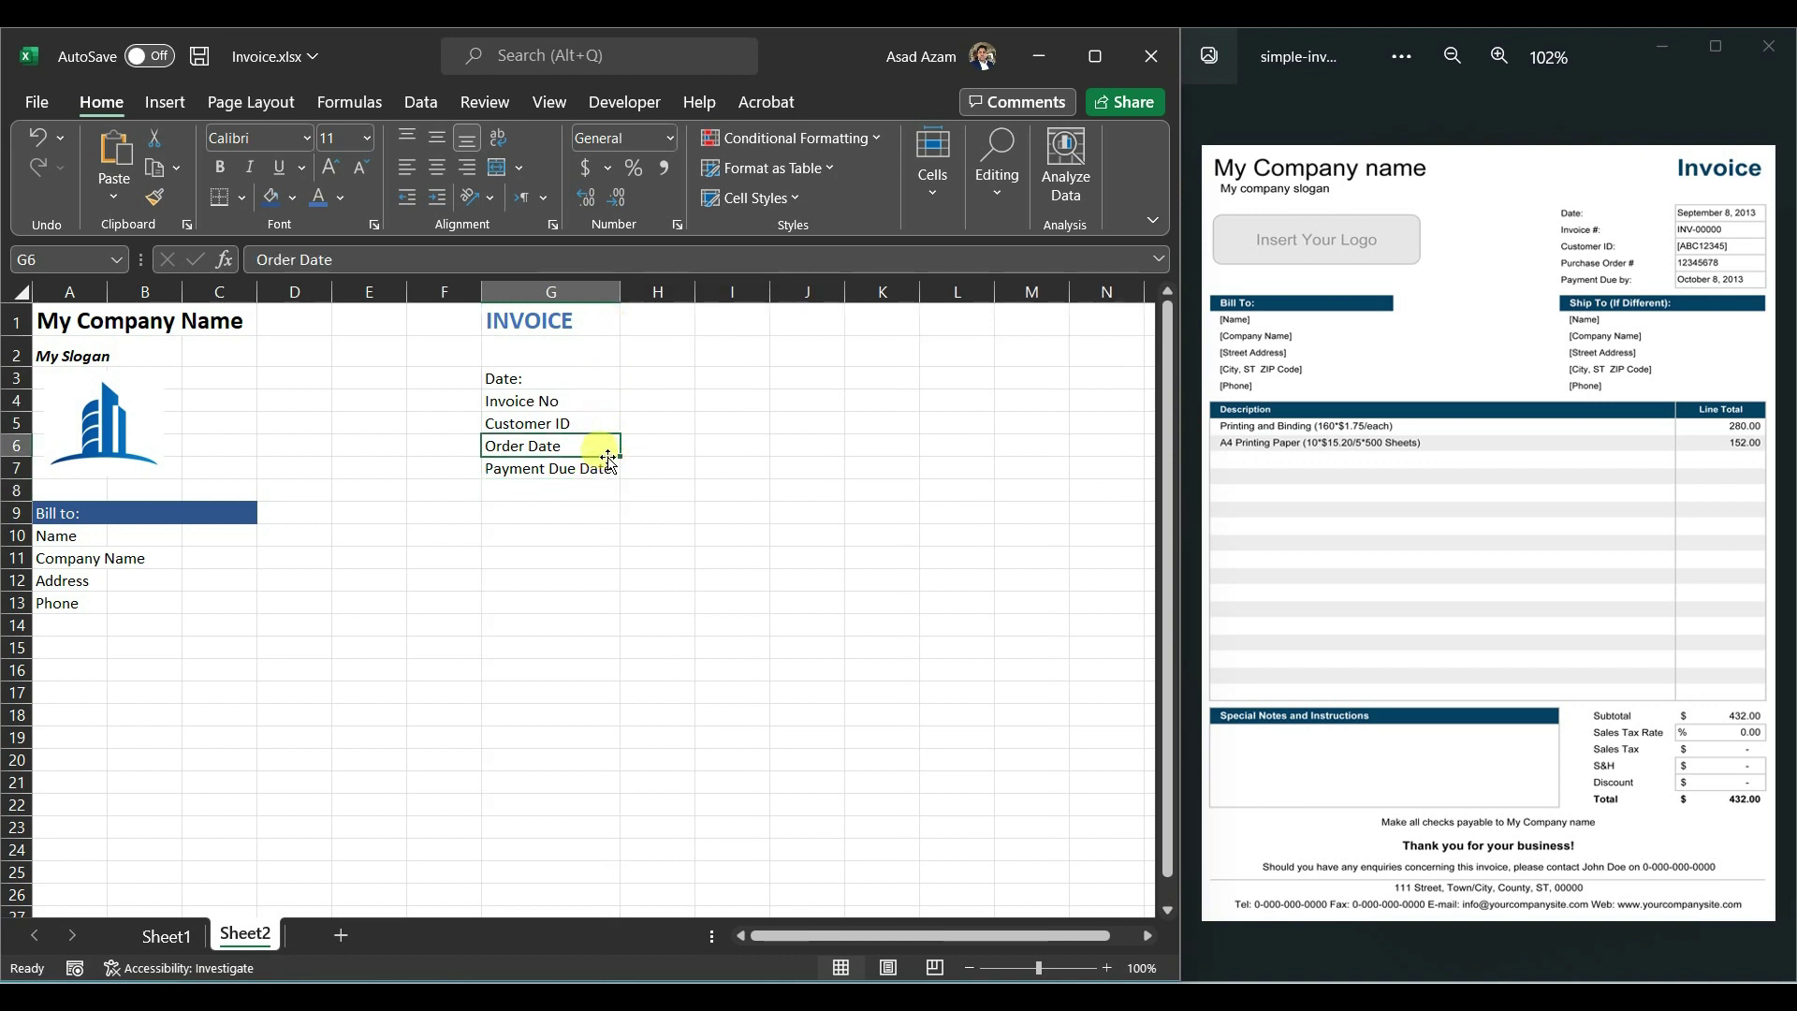
pyautogui.moveTo(578, 378); pyautogui.dragTo(579, 466)
pyautogui.click(220, 167)
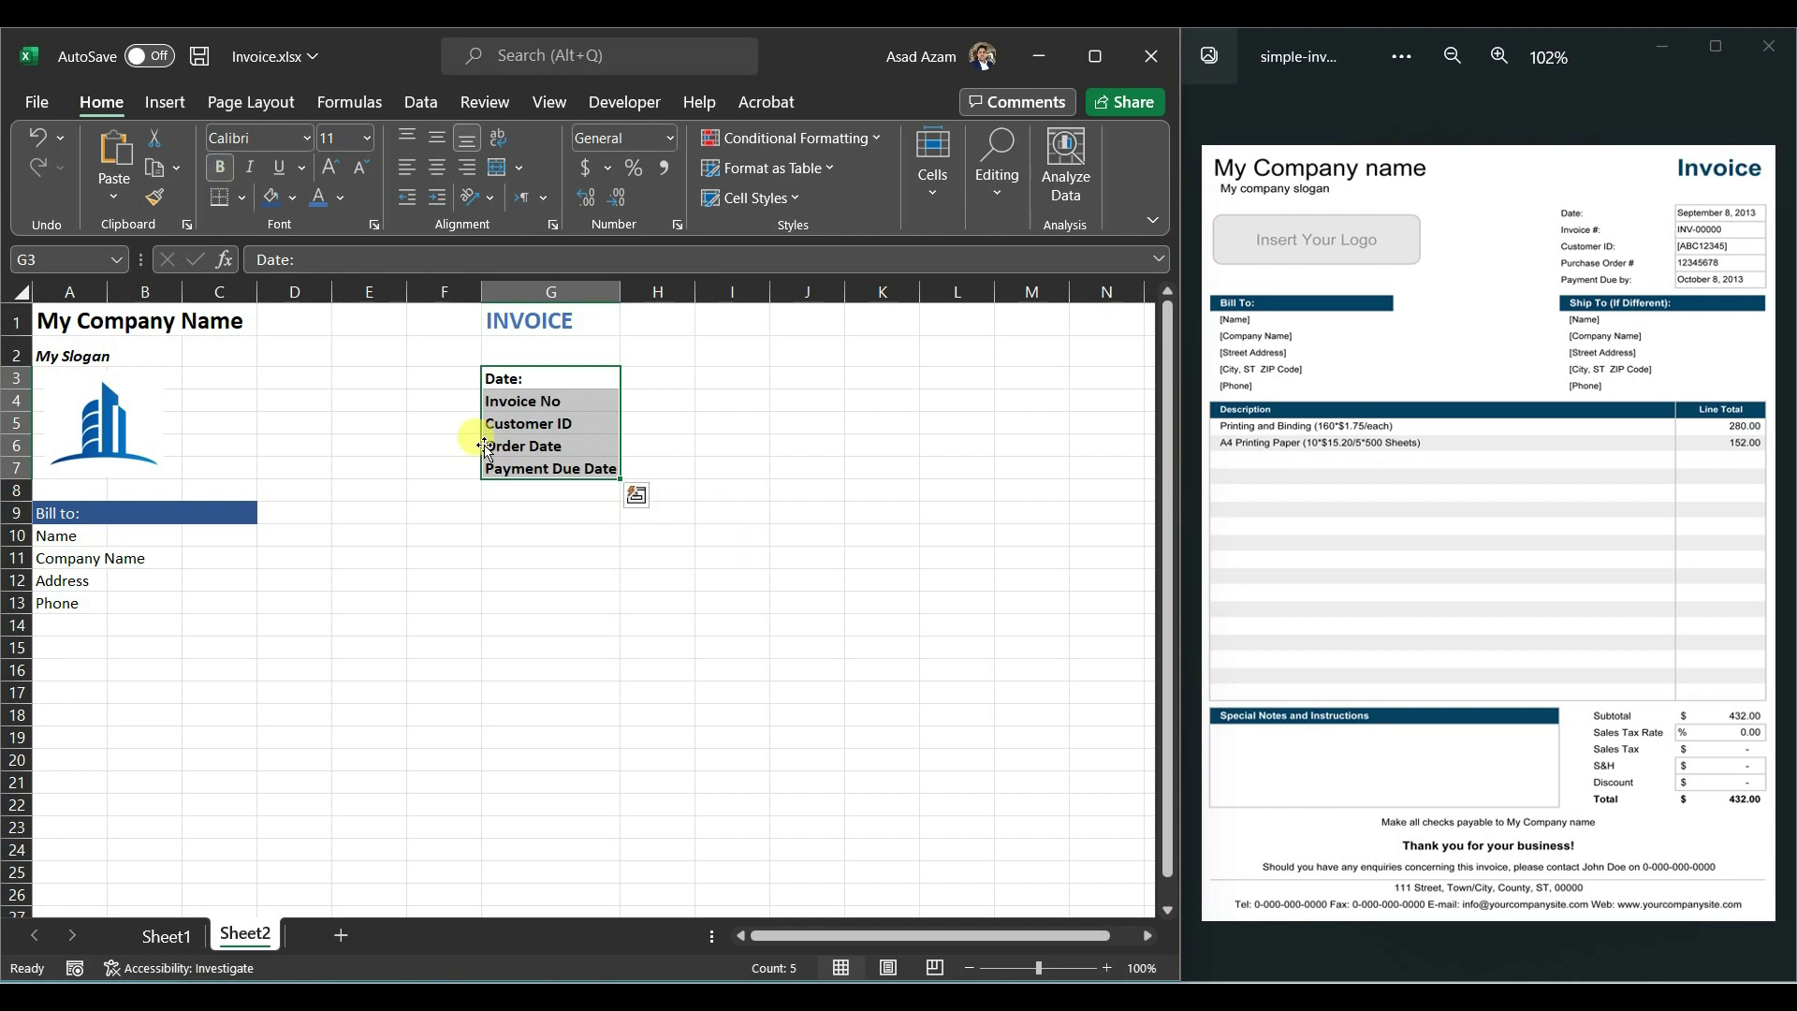
# Step: Enter the date 10/9/2023 in cell H3
pyautogui.click(651, 374)
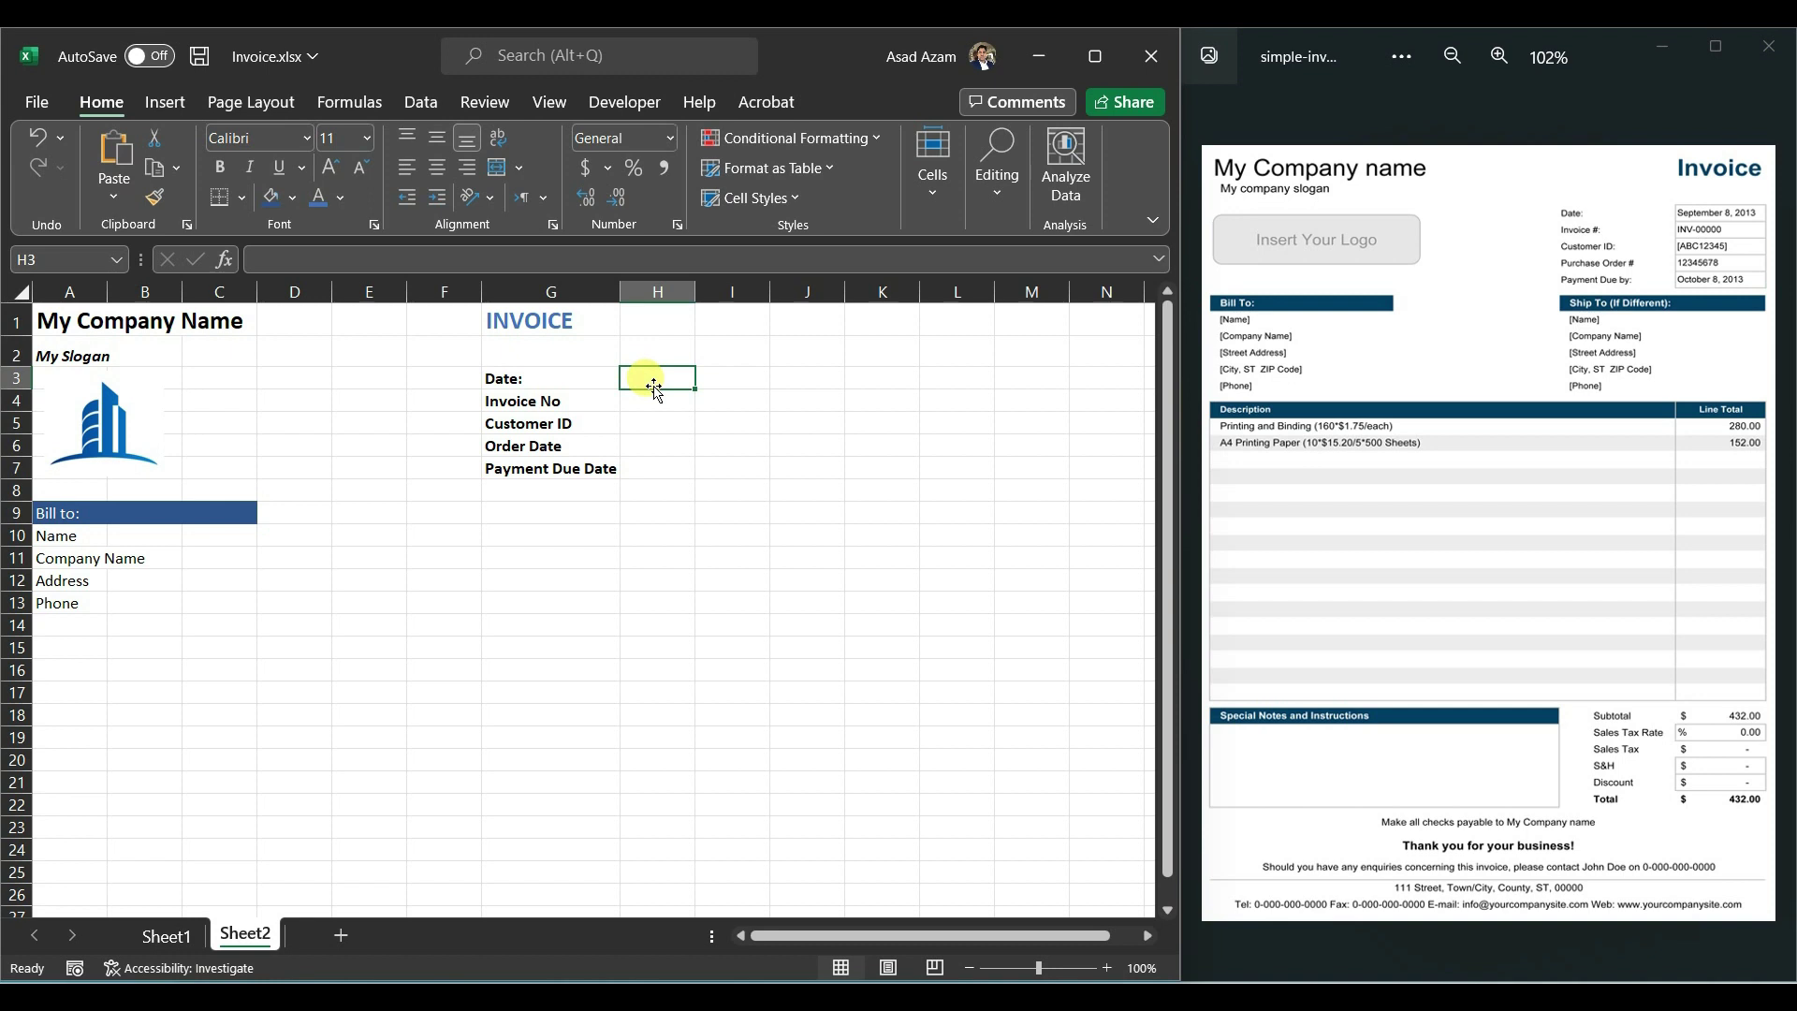
pyautogui.write('10/9/2023')
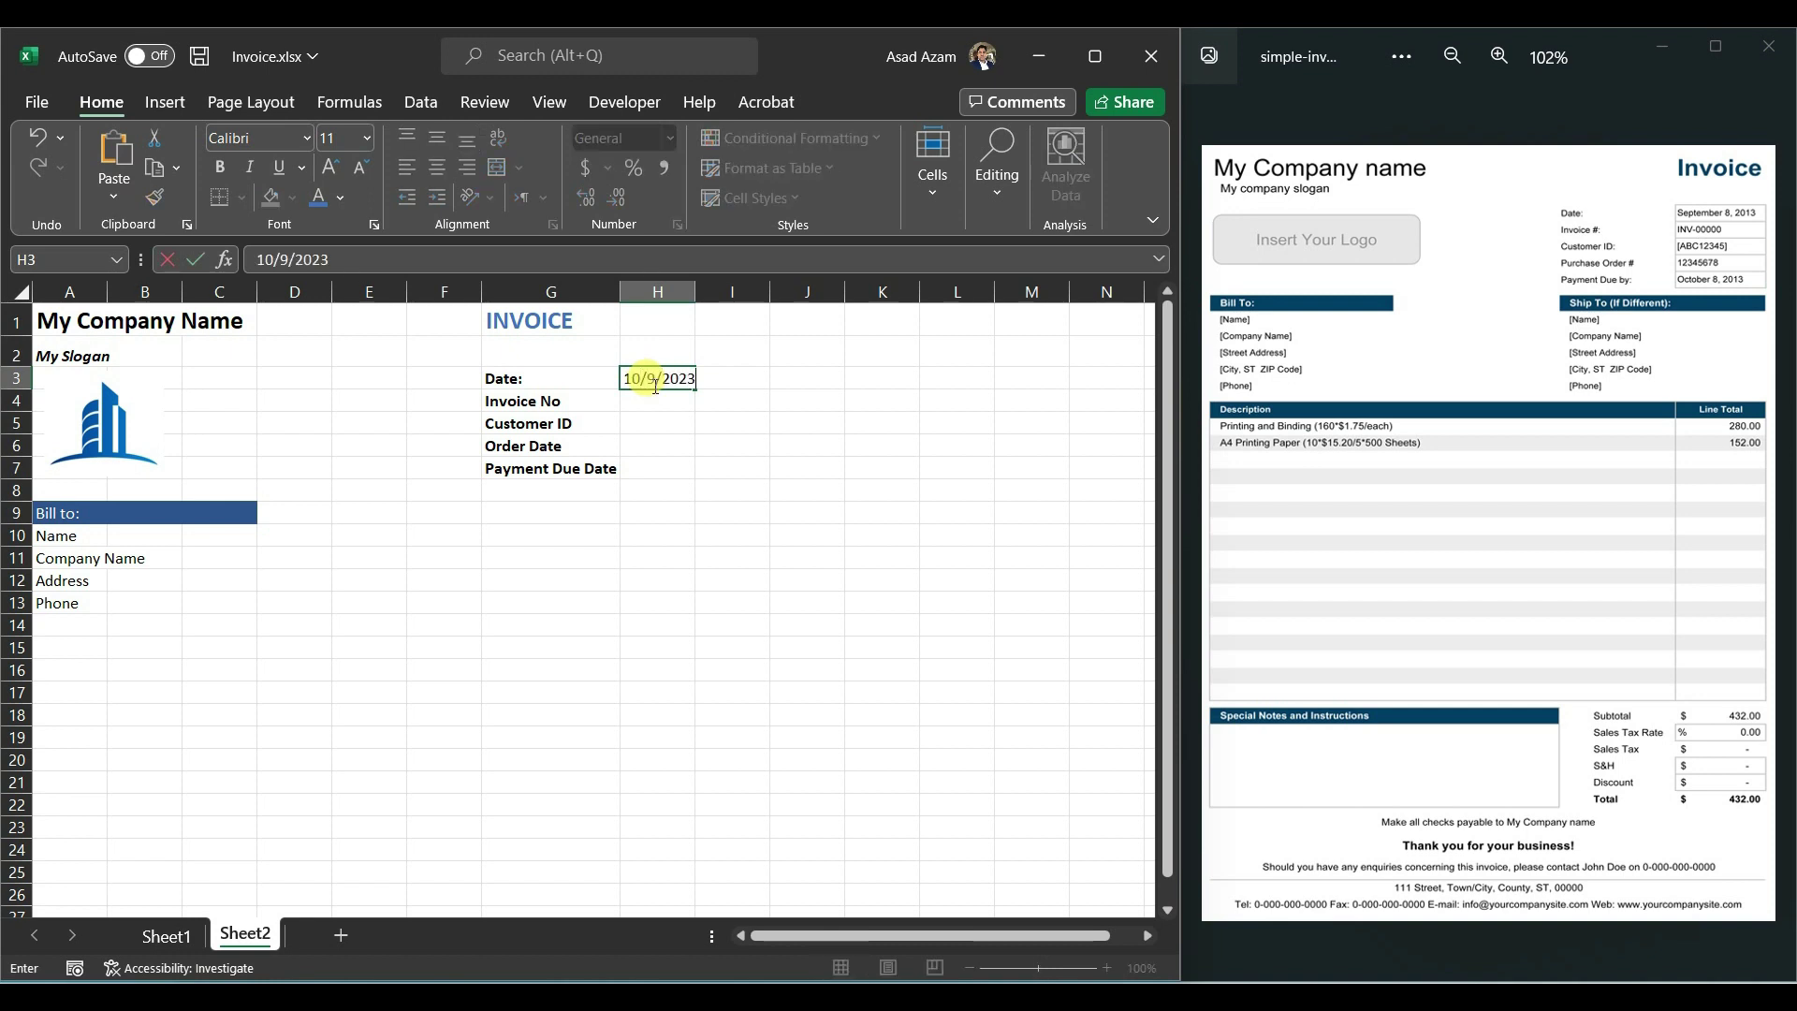
pyautogui.press('Return')
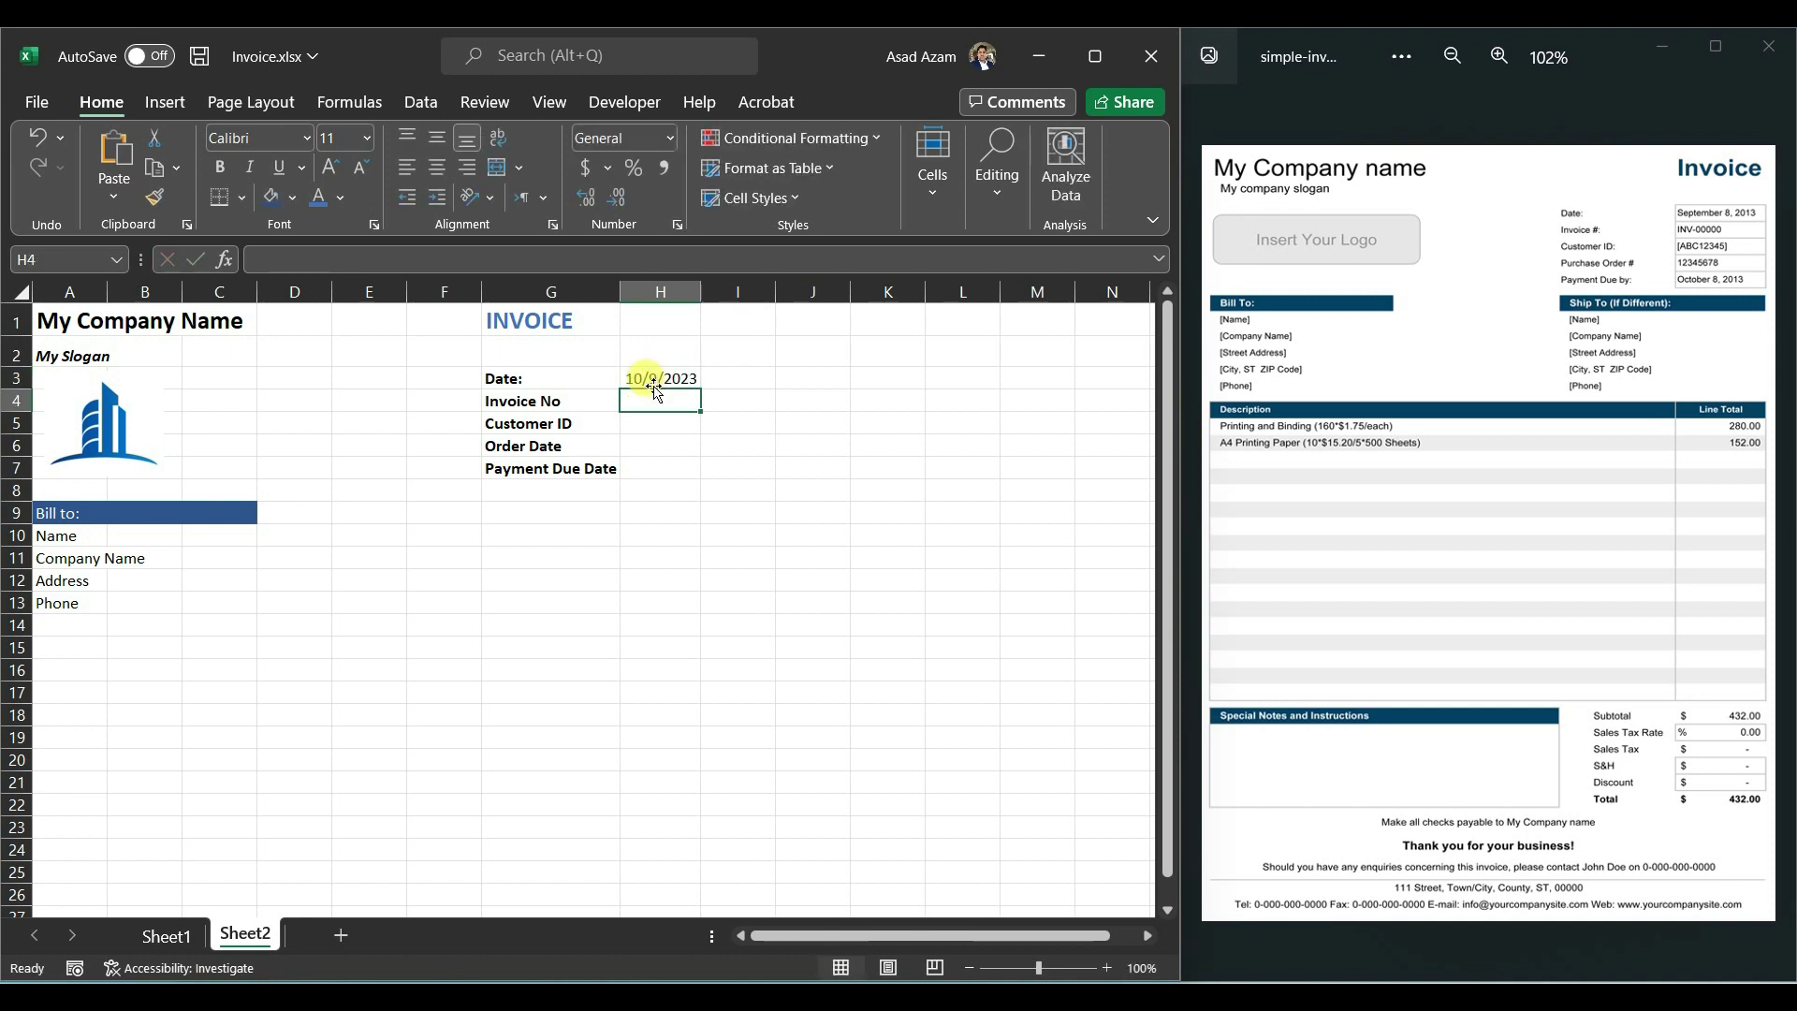
# Step: Insert the current date, 9/27/2023, in cell H3 as the invoice date
pyautogui.click(656, 379)
pyautogui.hotkey('ctrl', ';')
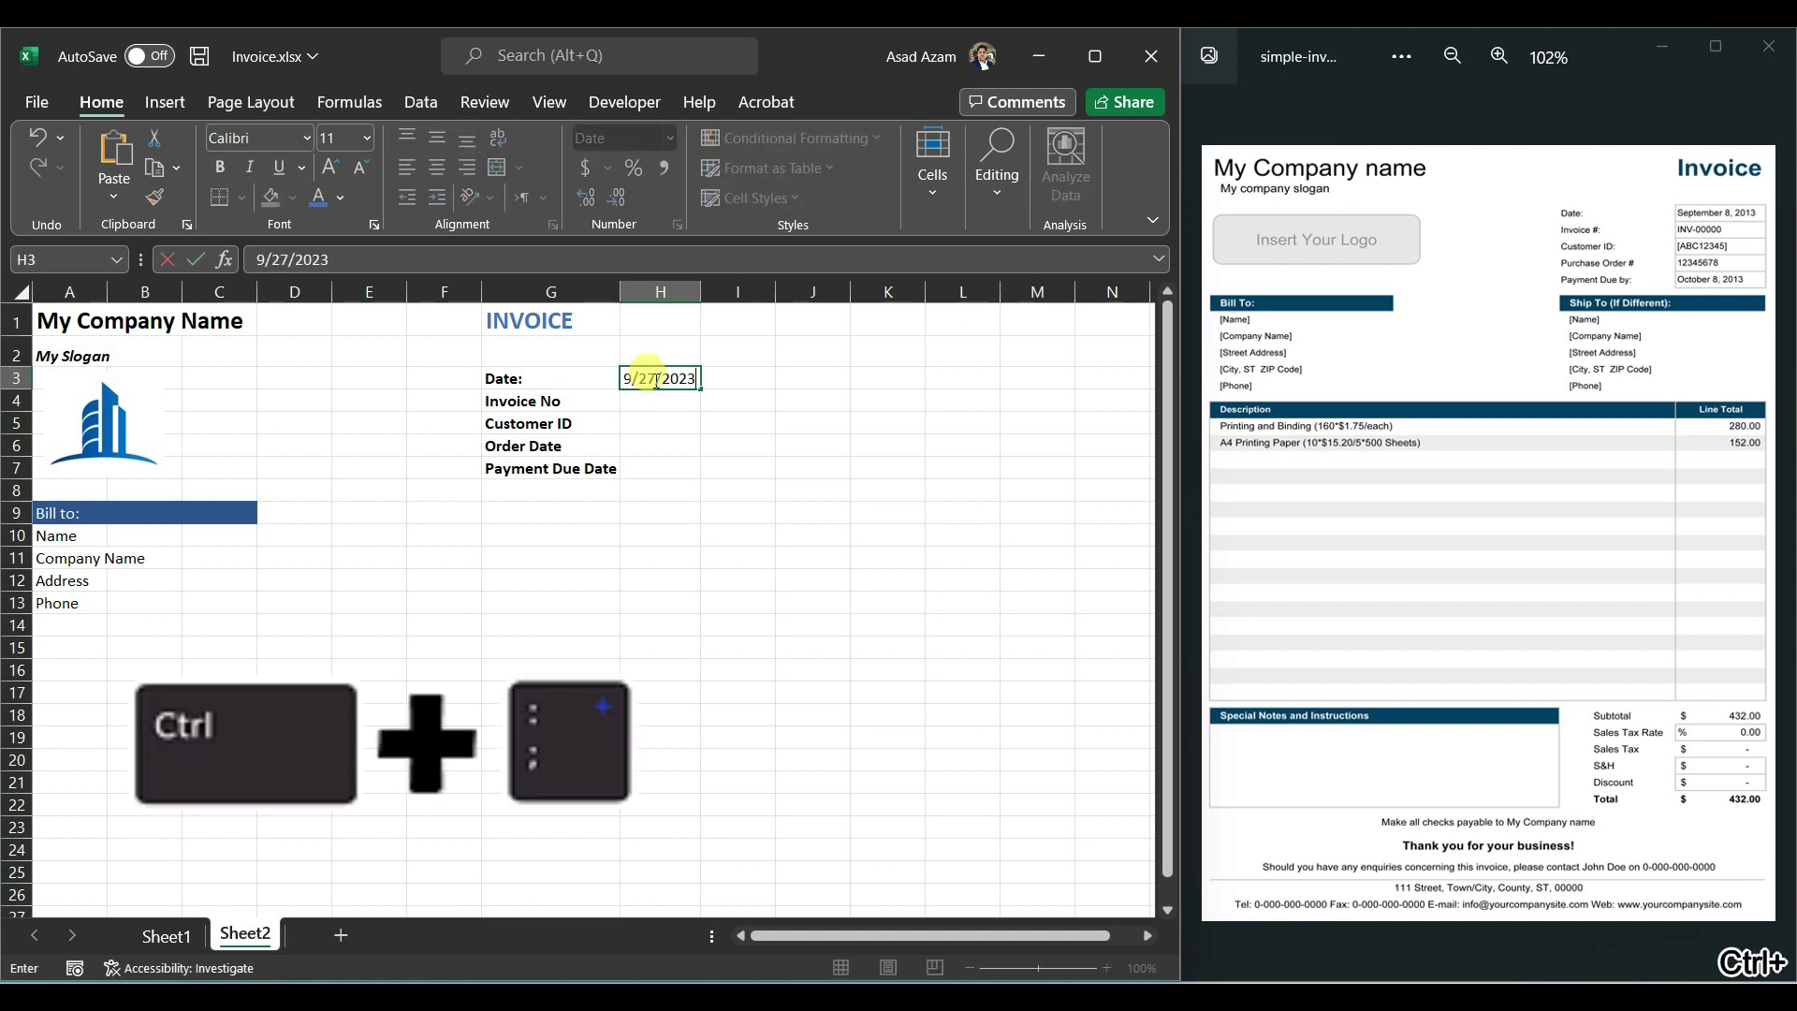
pyautogui.press('Return')
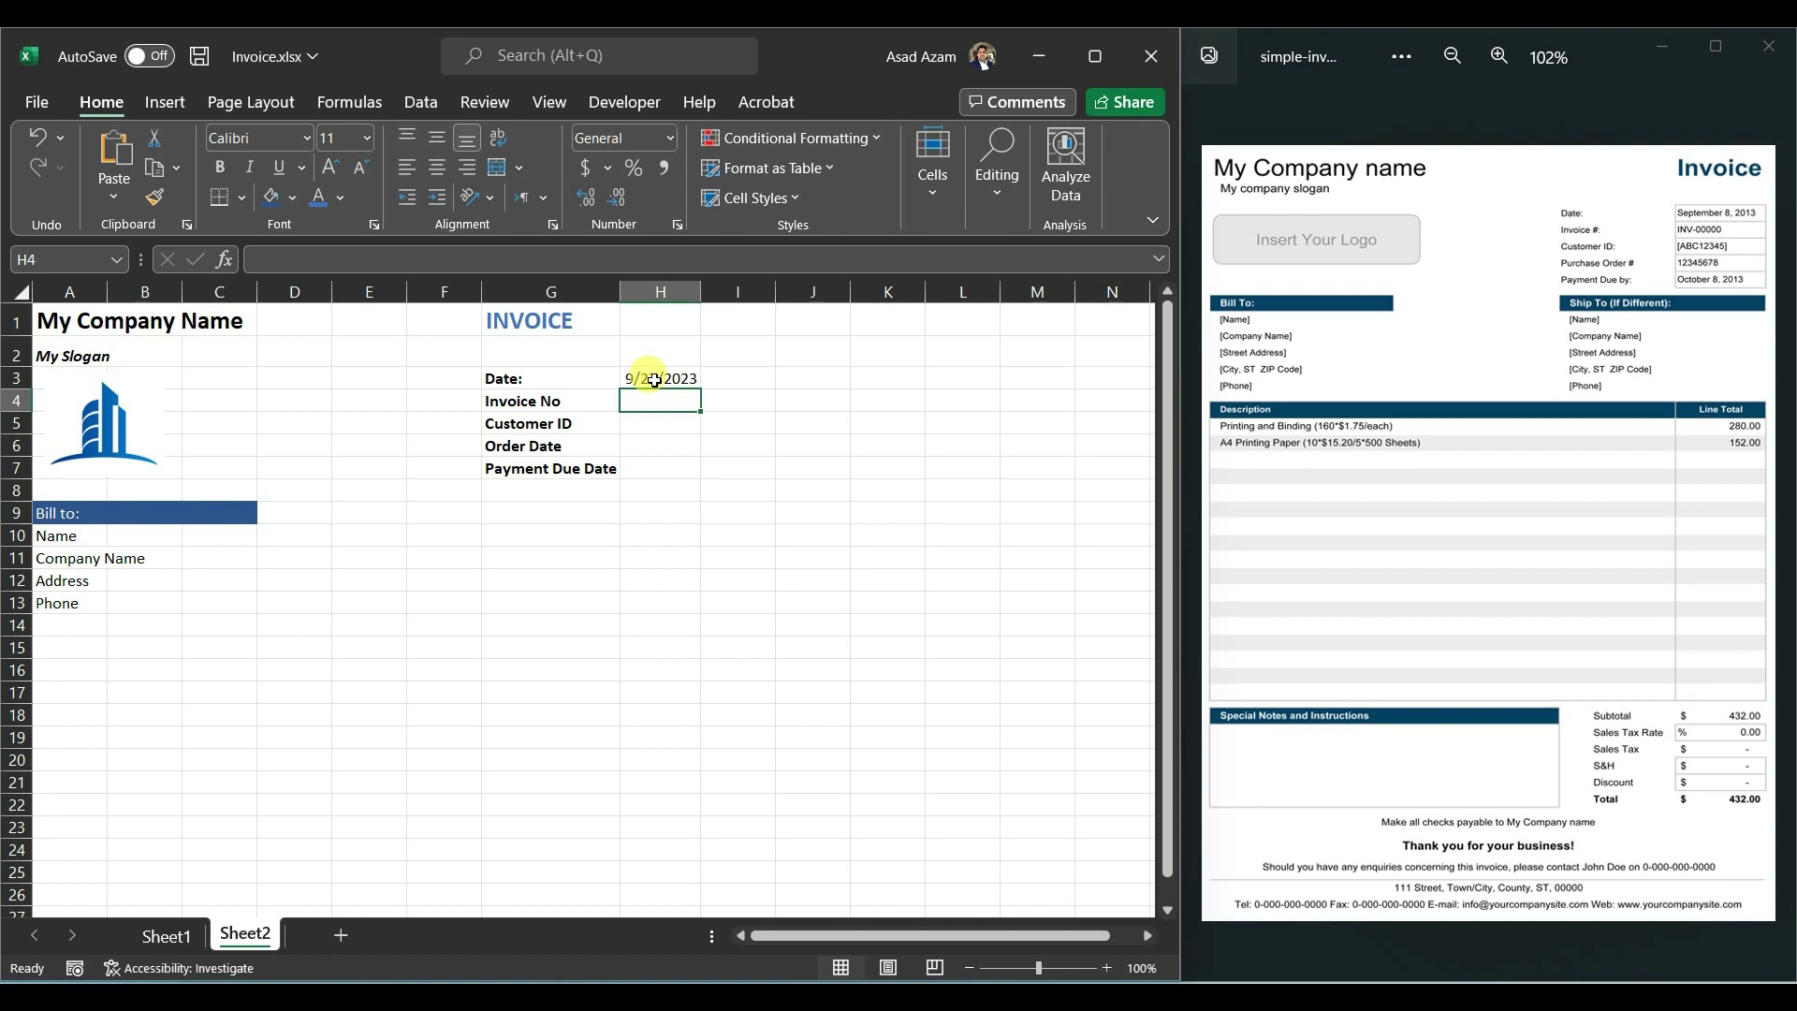
# Step: Enter the invoice number INV-0001 in H4 and a sample customer ID in H5
pyautogui.write('INV-0001')
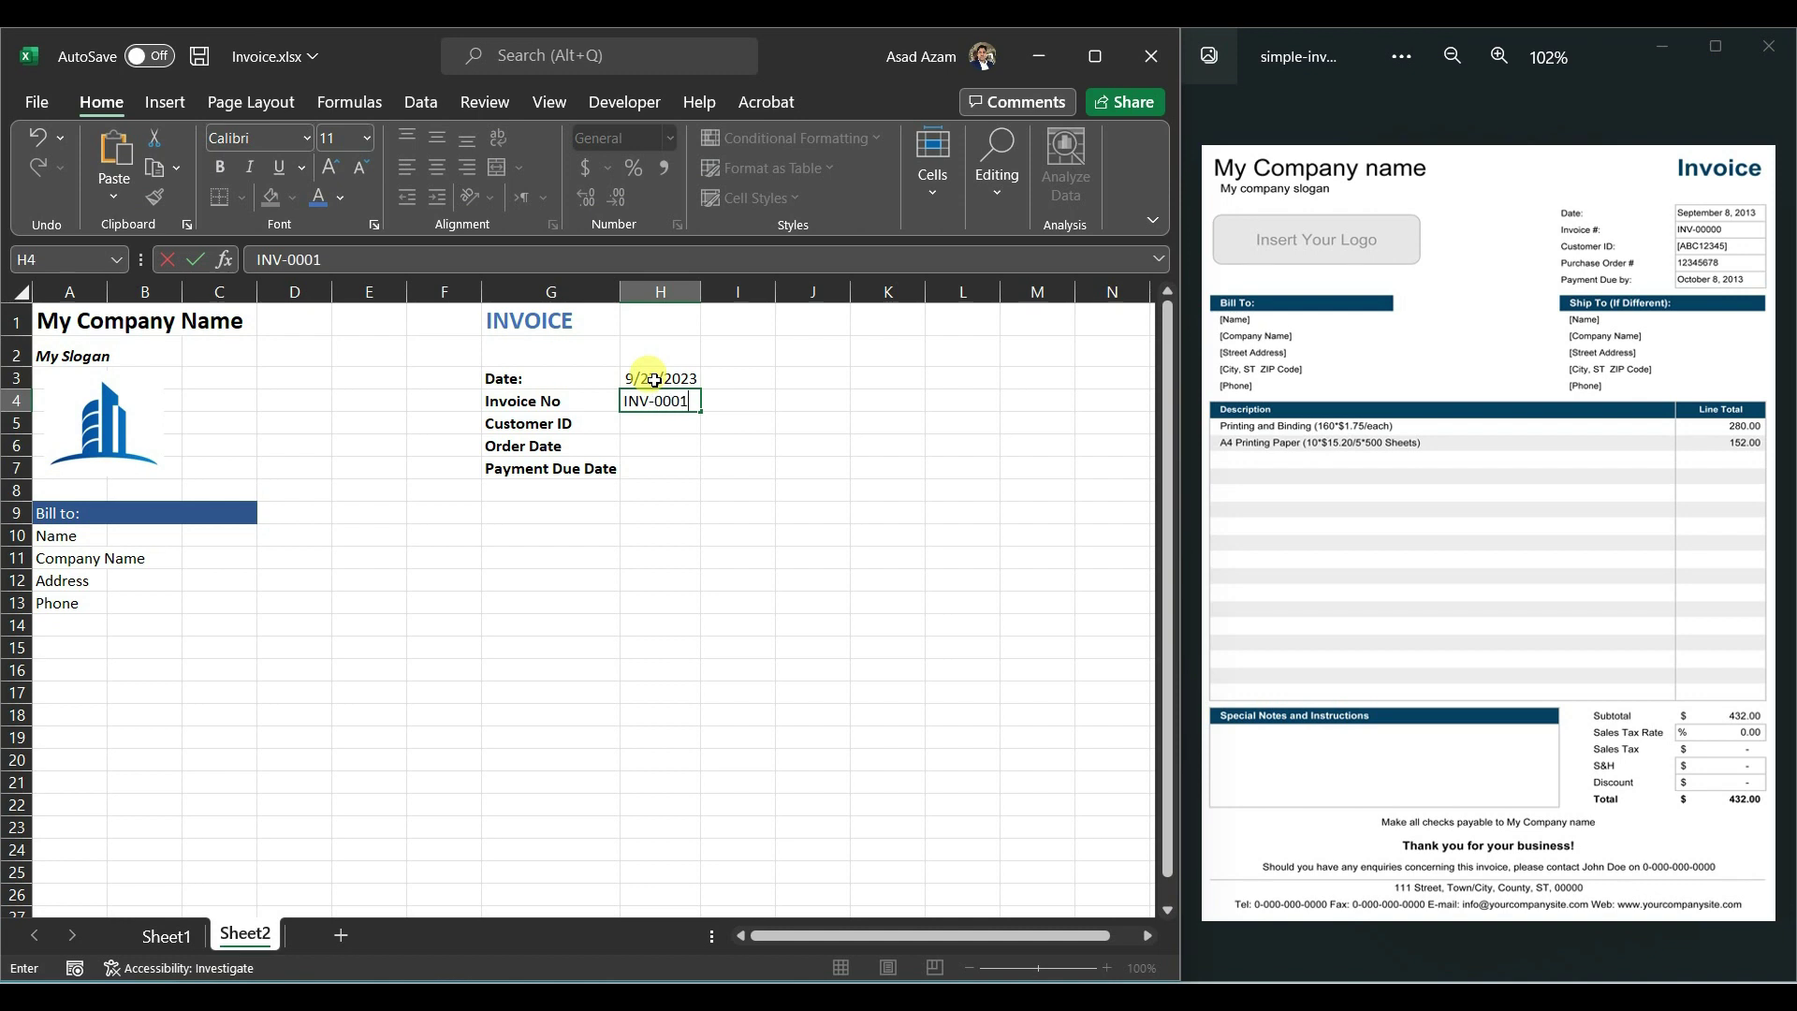
pyautogui.click(675, 422)
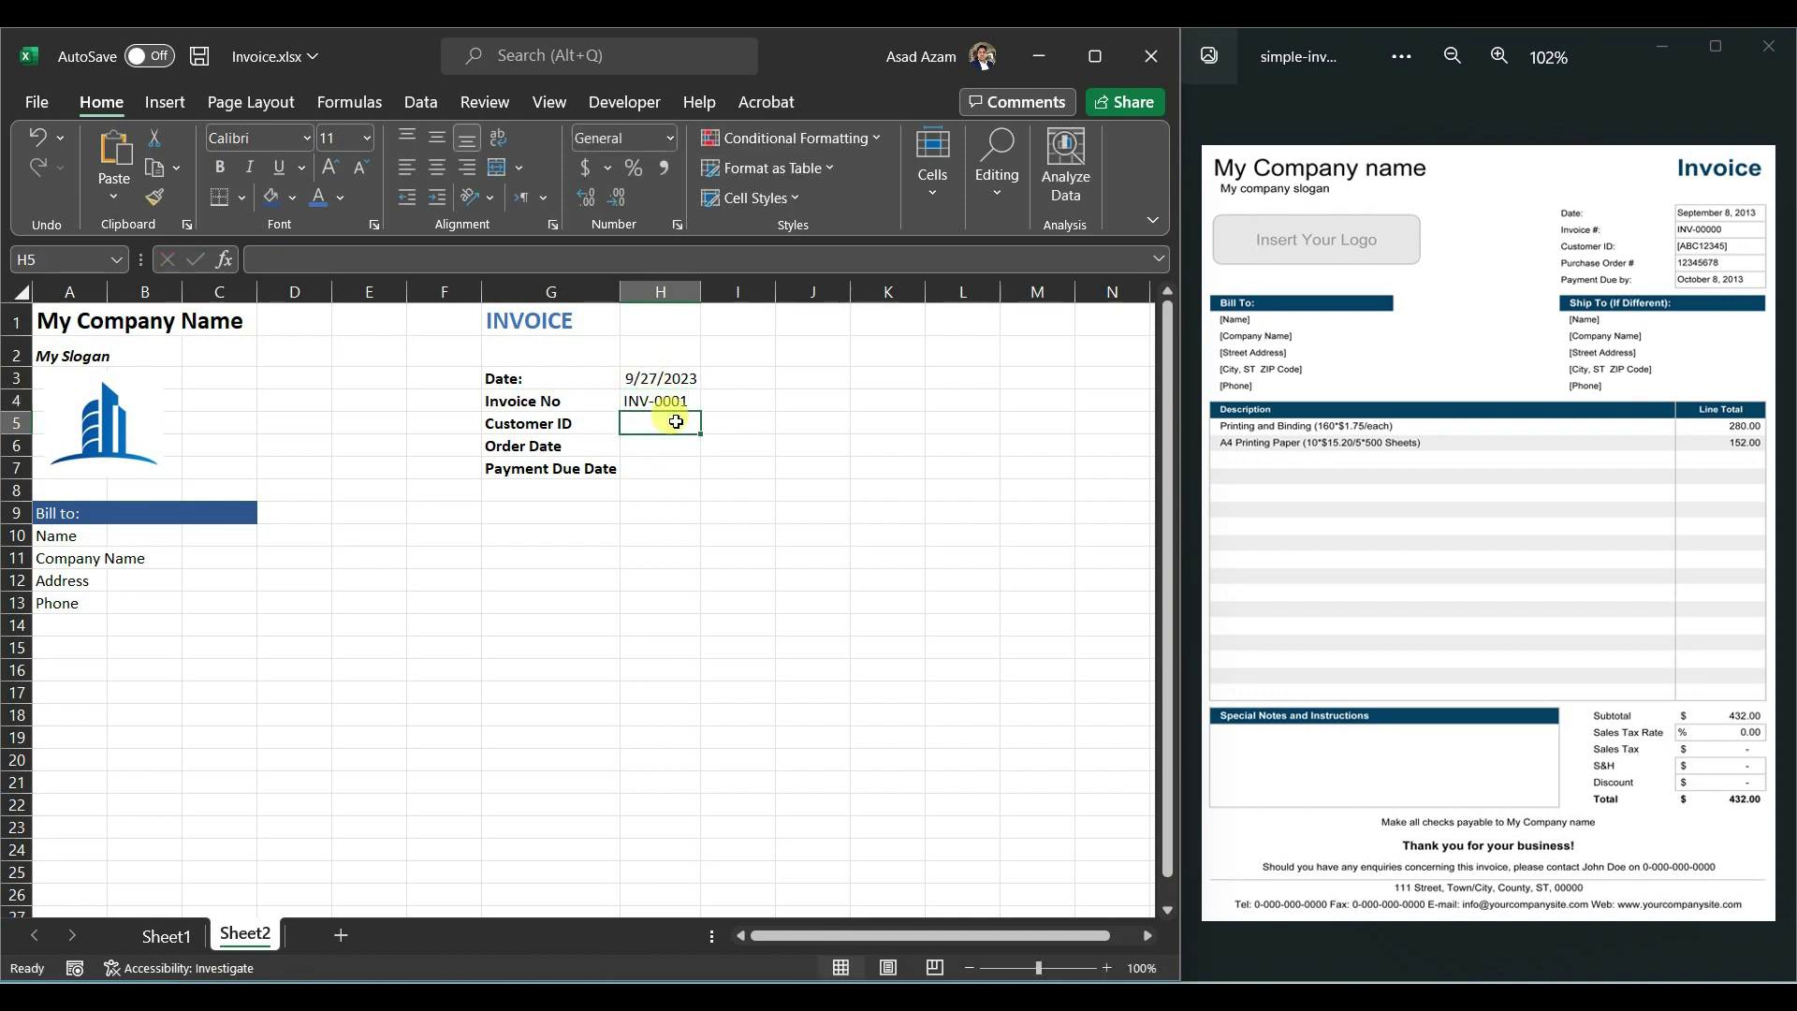
pyautogui.write('ABC123')
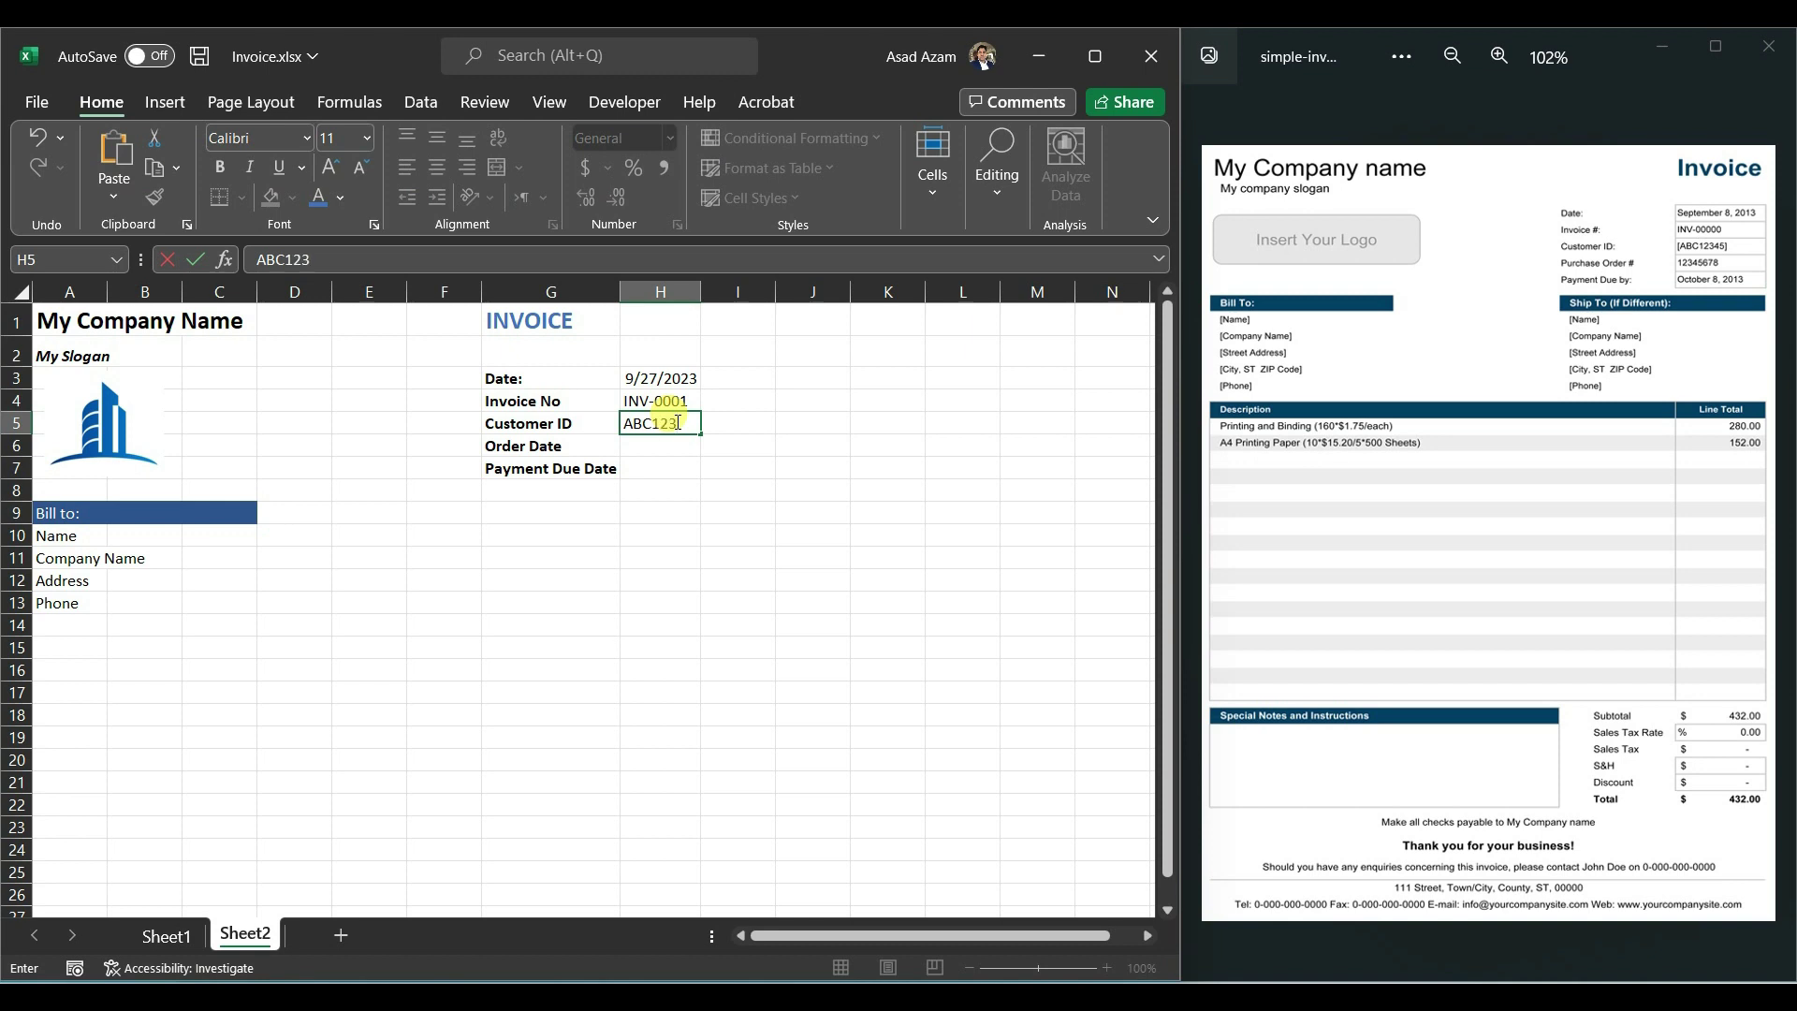
pyautogui.press('Return')
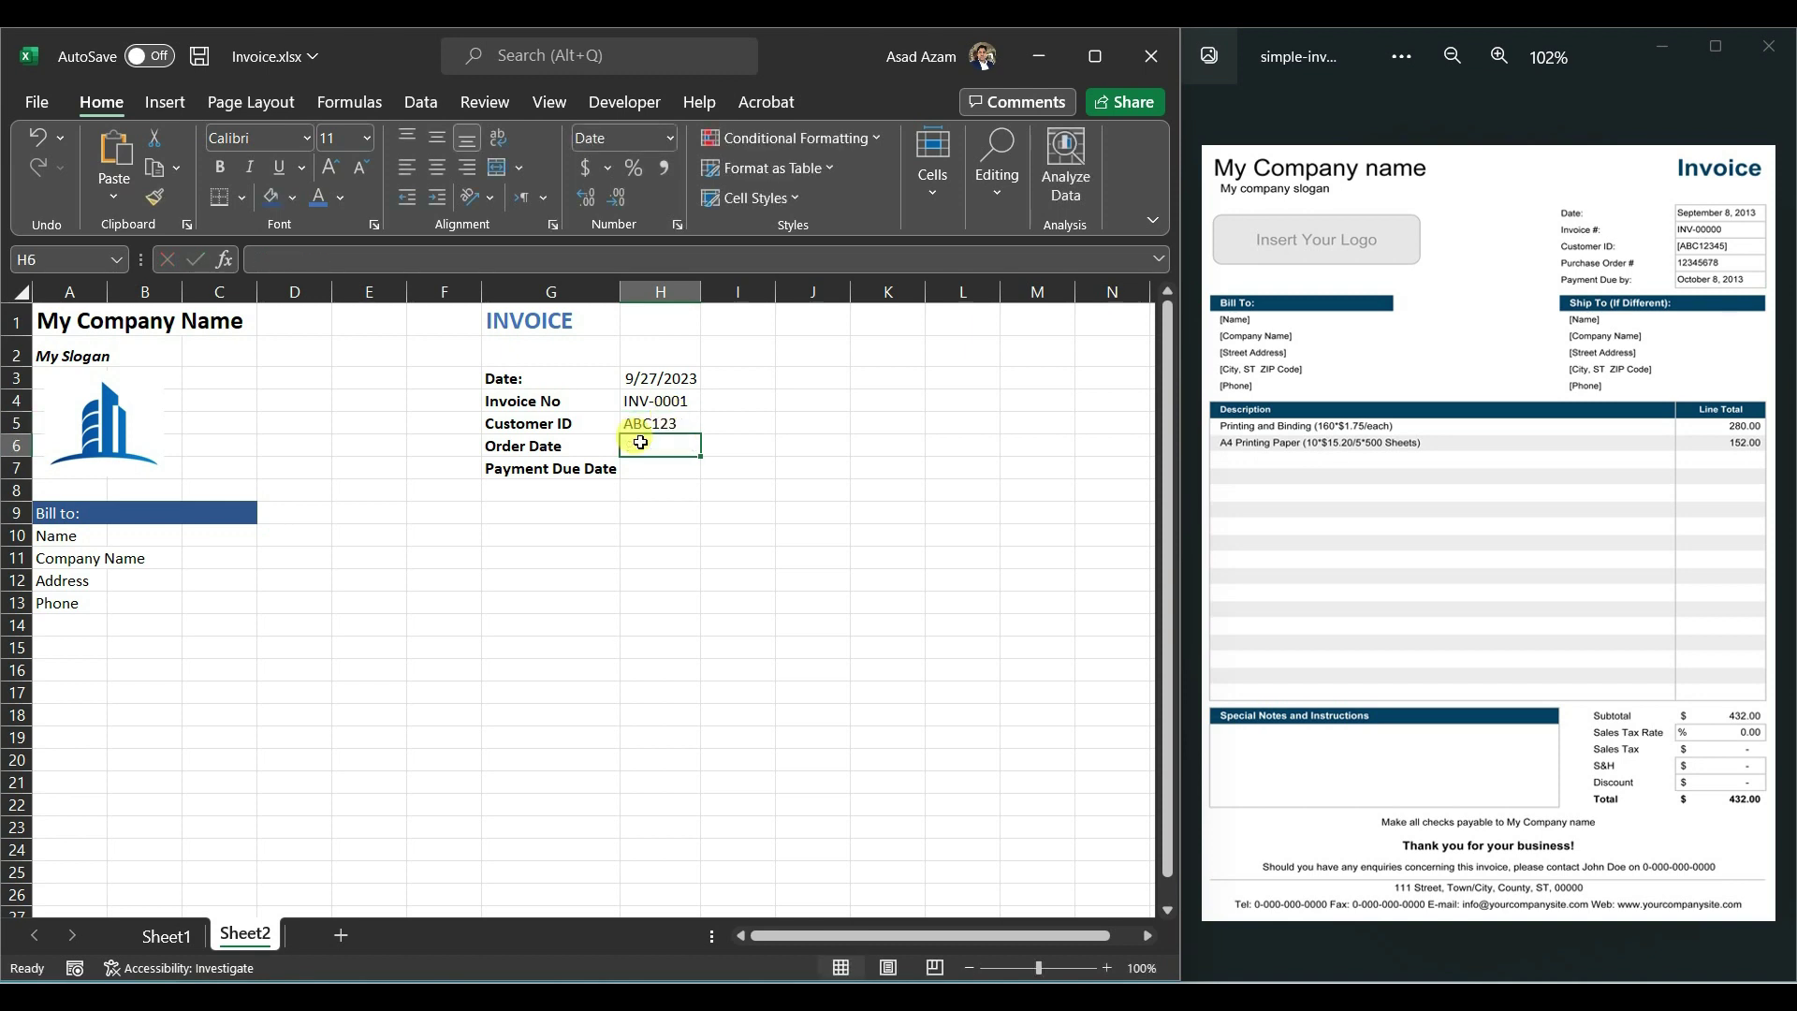
# Step: Set the order date in H6 to 8/27/2023 and the payment due date in H7 to 9/30/2023
pyautogui.hotkey('ctrl', ';')
pyautogui.doubleClick(635, 449)
pyautogui.write('8/27/2023')
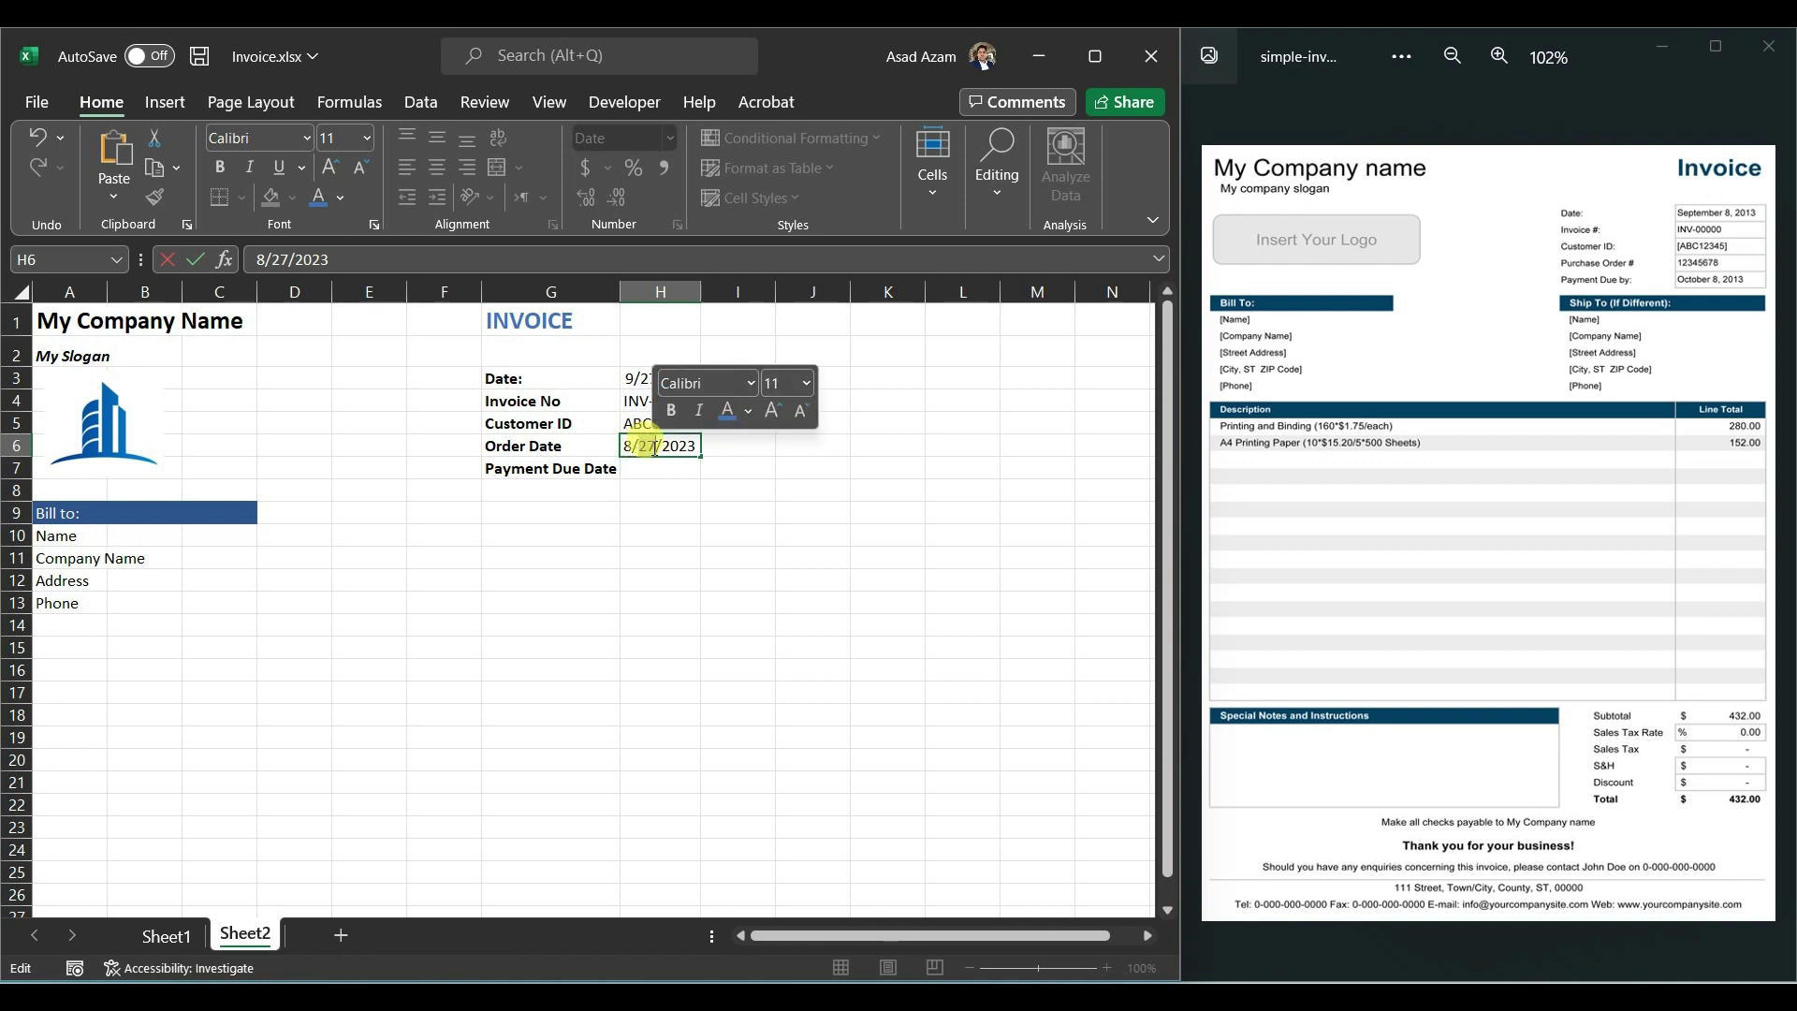
pyautogui.click(646, 466)
pyautogui.hotkey('ctrl', ';')
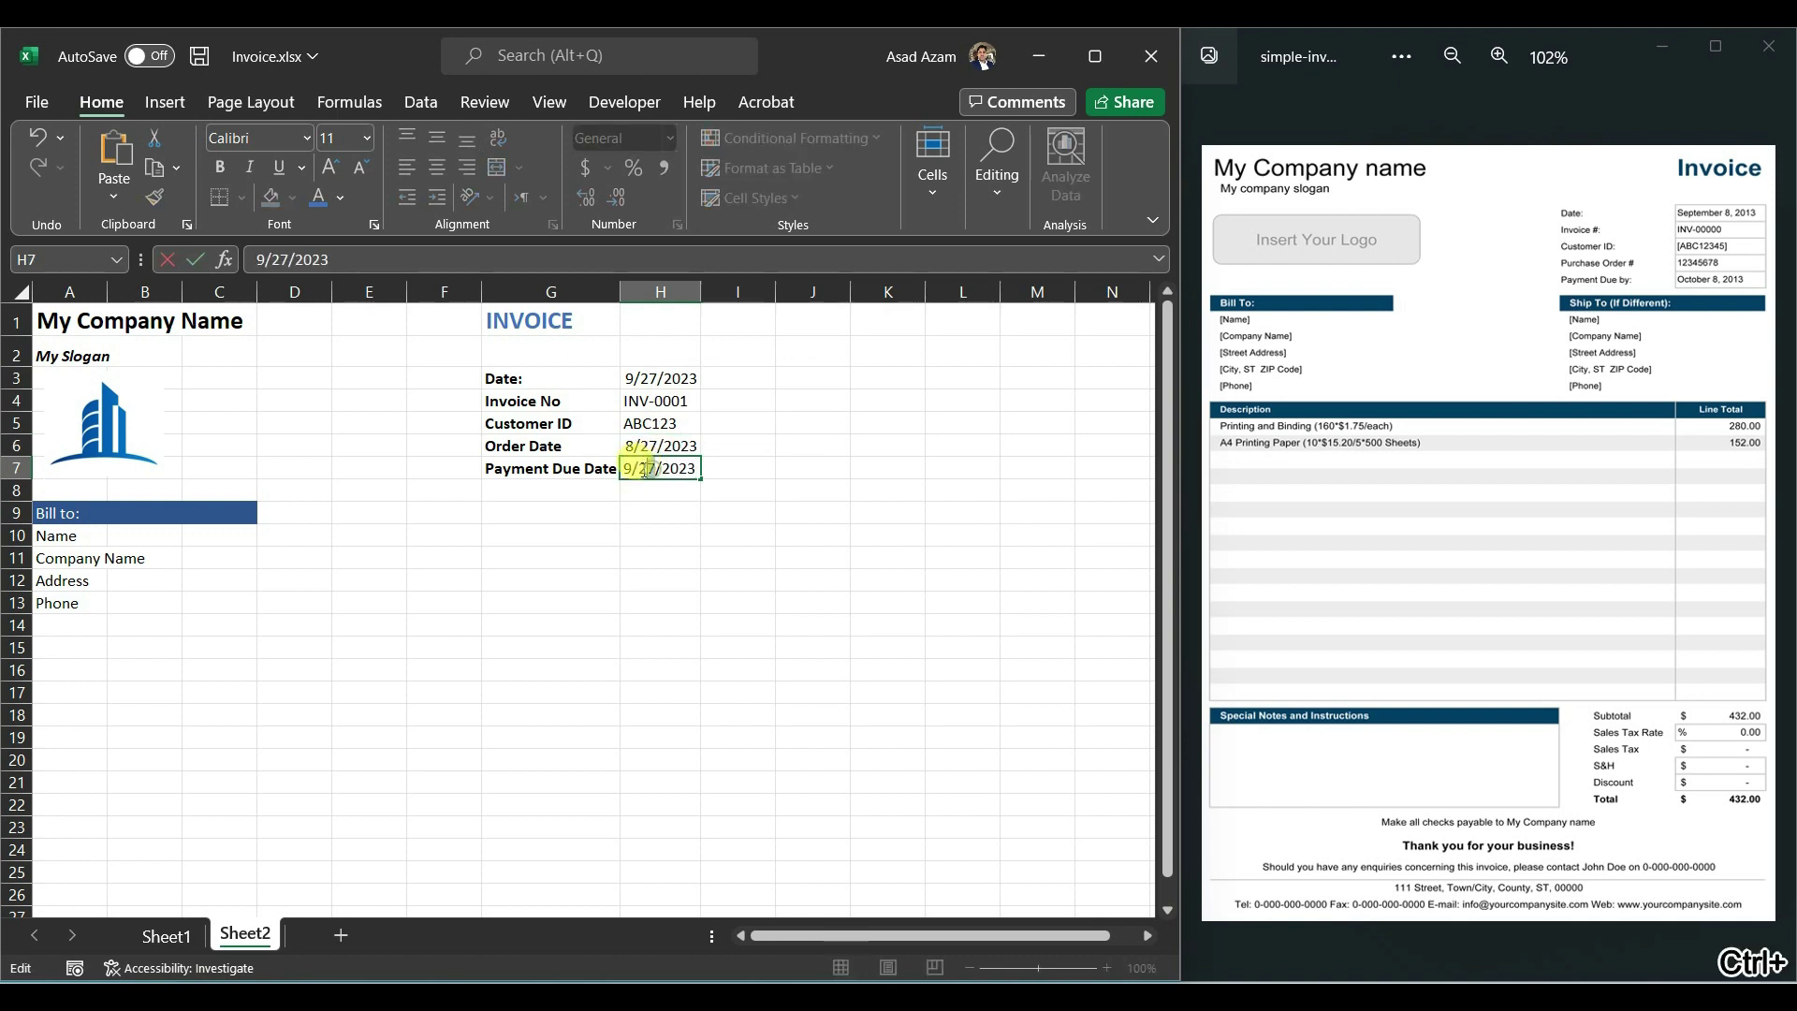
pyautogui.doubleClick(648, 469)
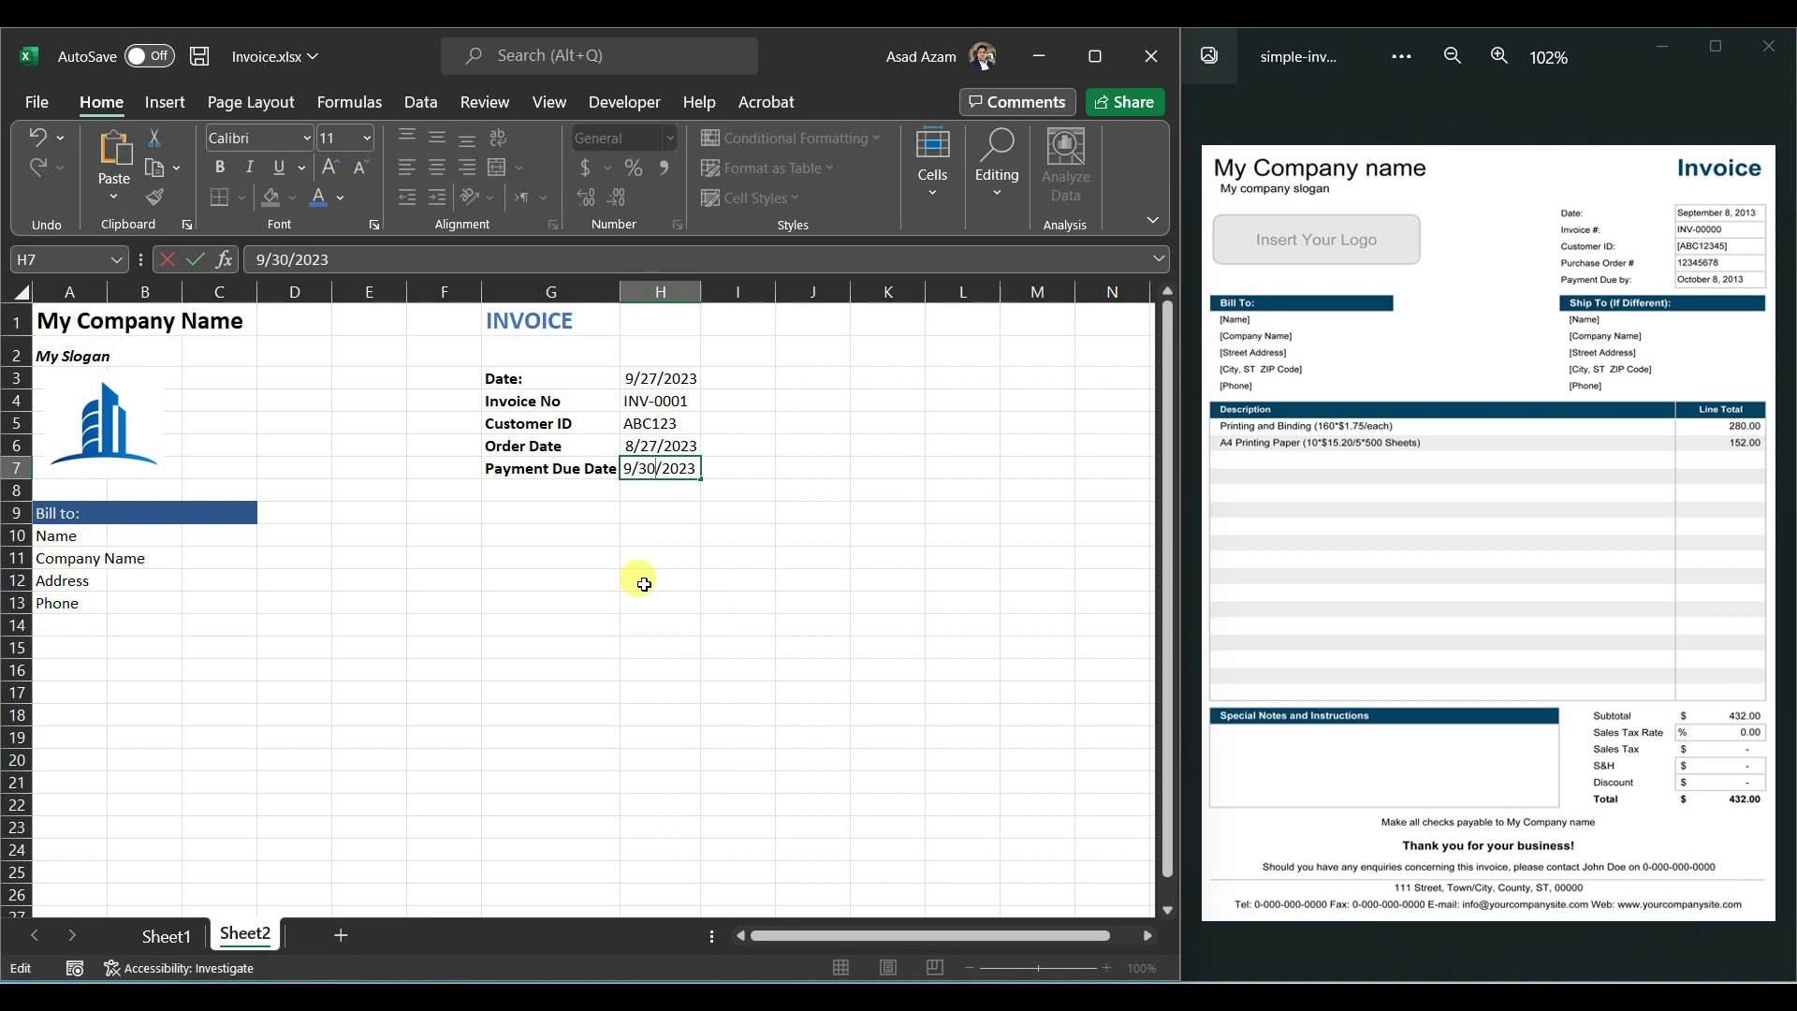
pyautogui.write('30')
pyautogui.click(711, 599)
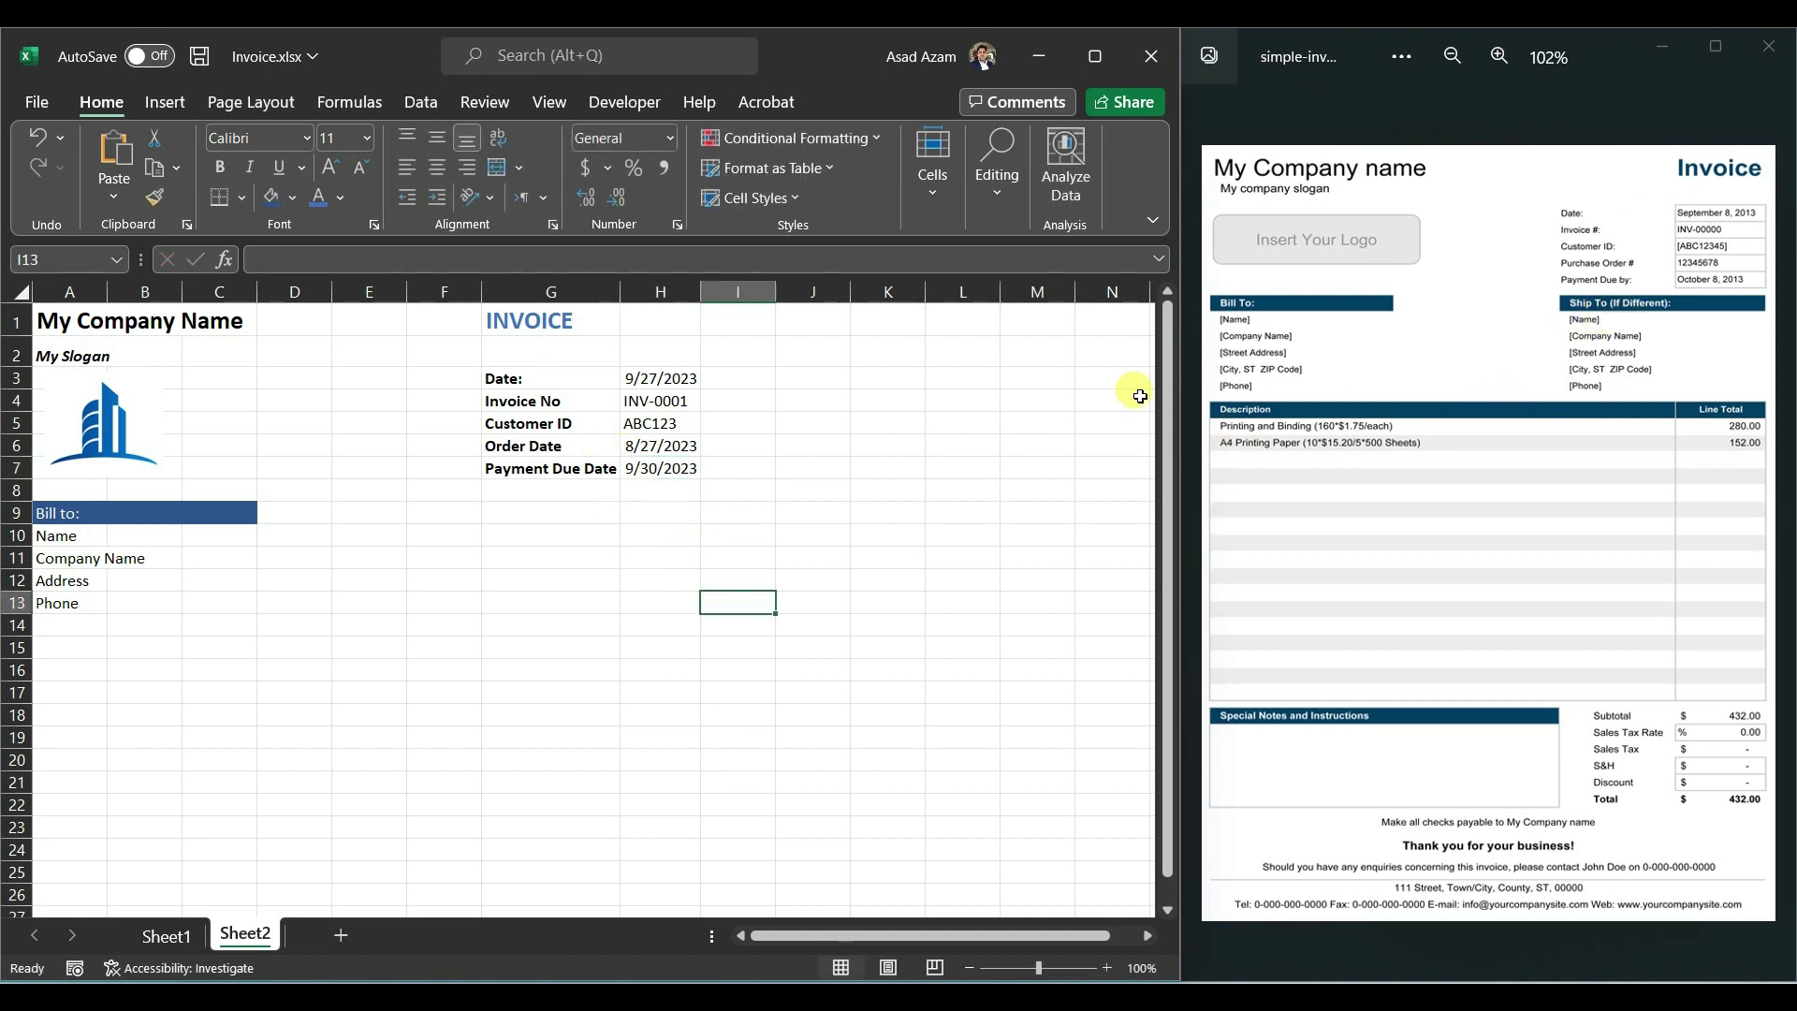
# Step: Create a "Ship To" heading in merged cells G9:I9, formatted bold and left-aligned with white text on dark blue fill
pyautogui.moveTo(509, 509); pyautogui.dragTo(583, 506)
pyautogui.write('s')
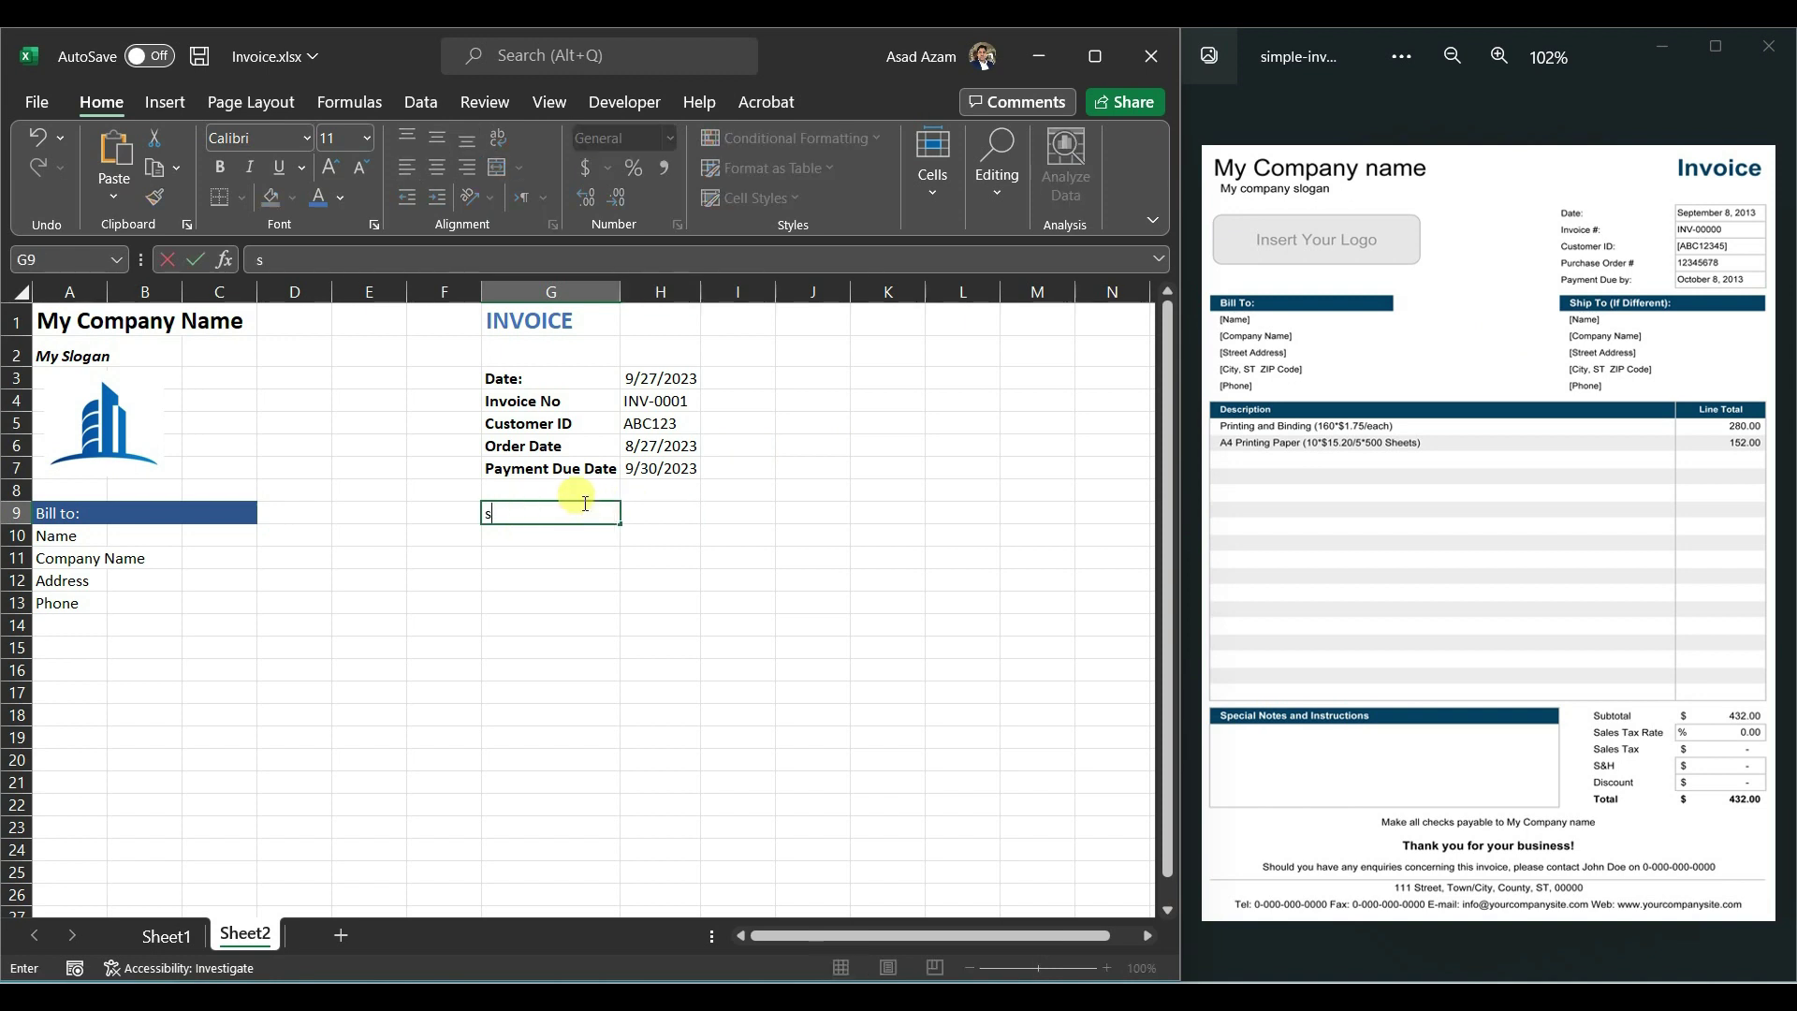
pyautogui.moveTo(584, 502); pyautogui.dragTo(706, 516)
pyautogui.hotkey('ctrl', 'b')
pyautogui.click(498, 167)
pyautogui.click(271, 196)
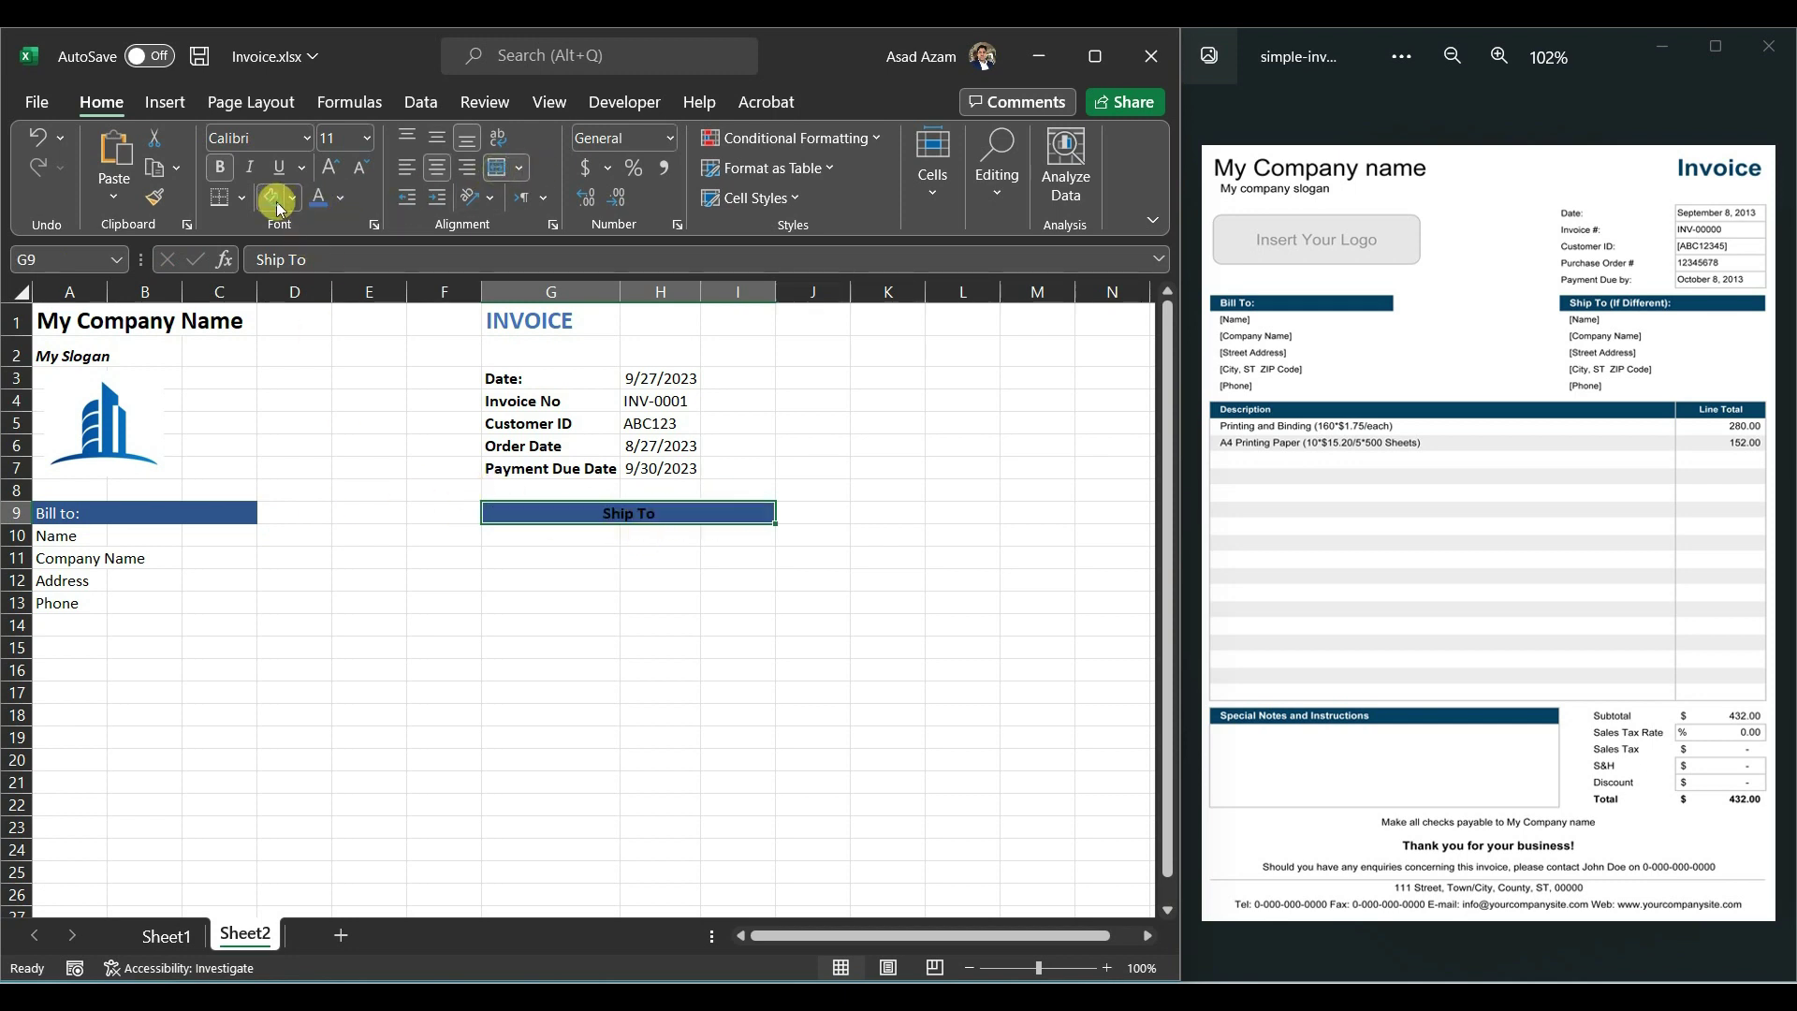
pyautogui.click(340, 198)
pyautogui.click(315, 293)
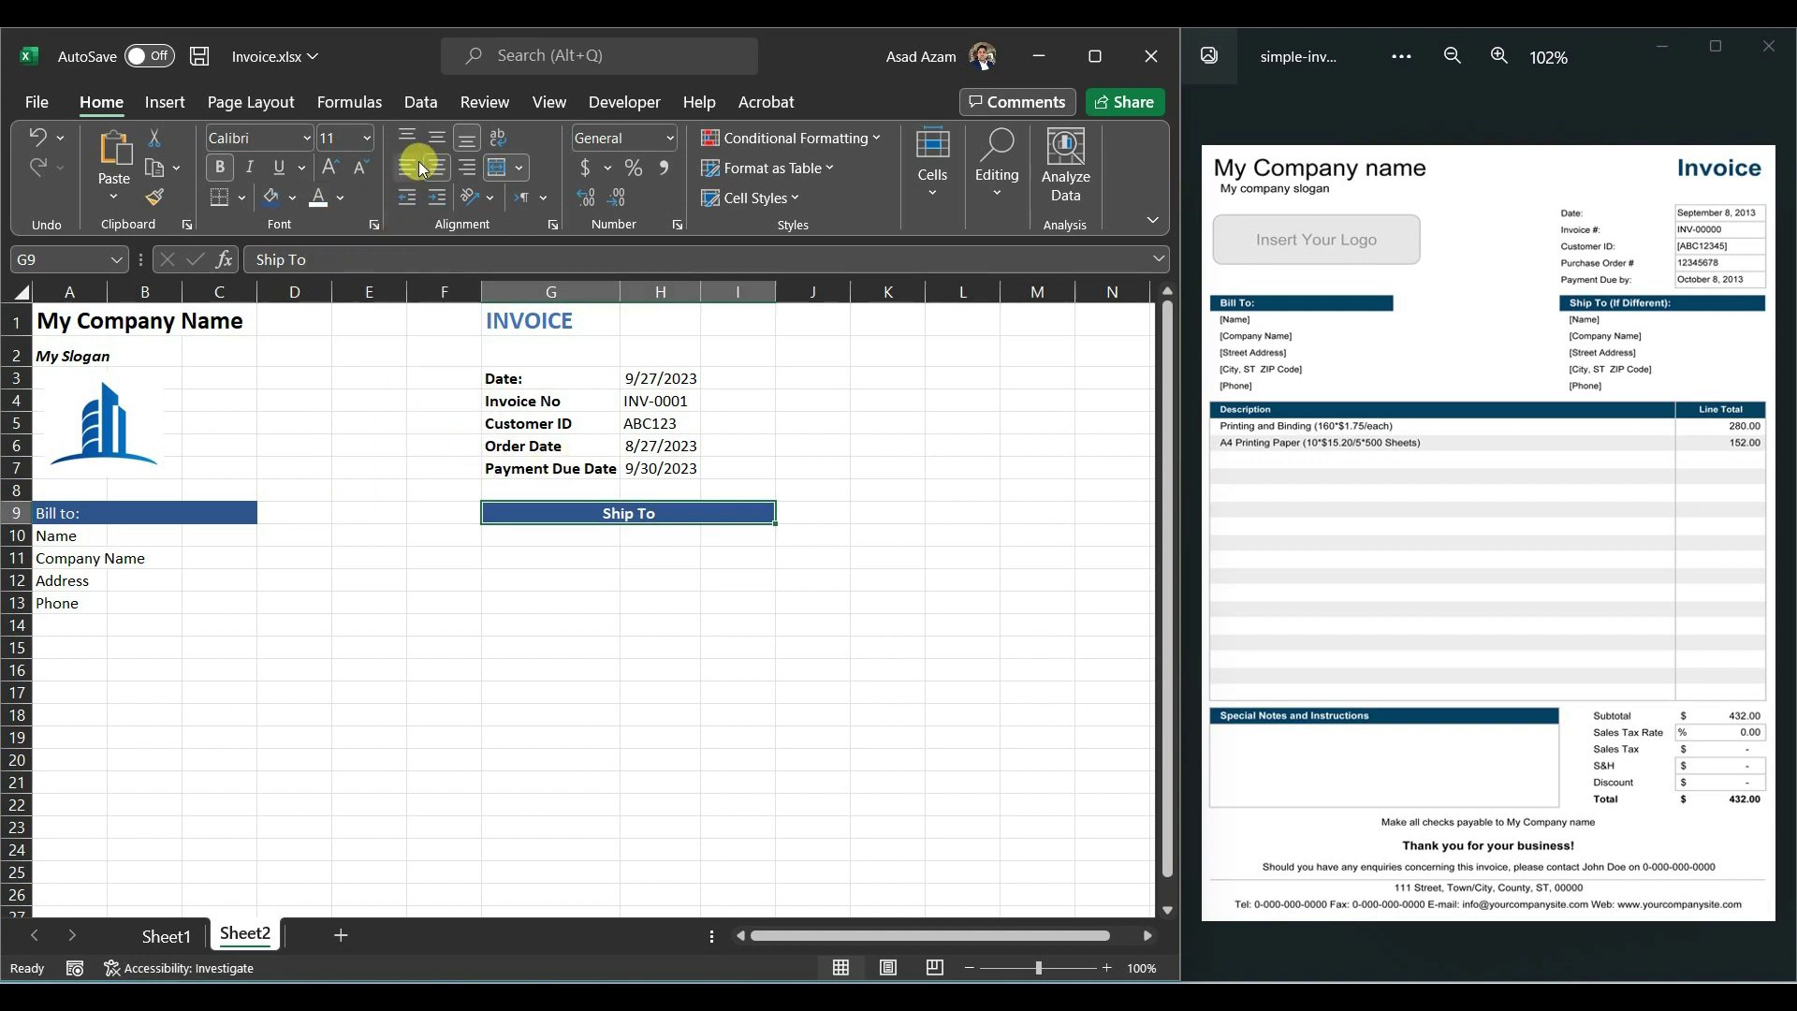
# Step: Copy the Name, Company Name, Address and Phone labels from A10:A13 to G10:G13 under Ship To
pyautogui.click(562, 533)
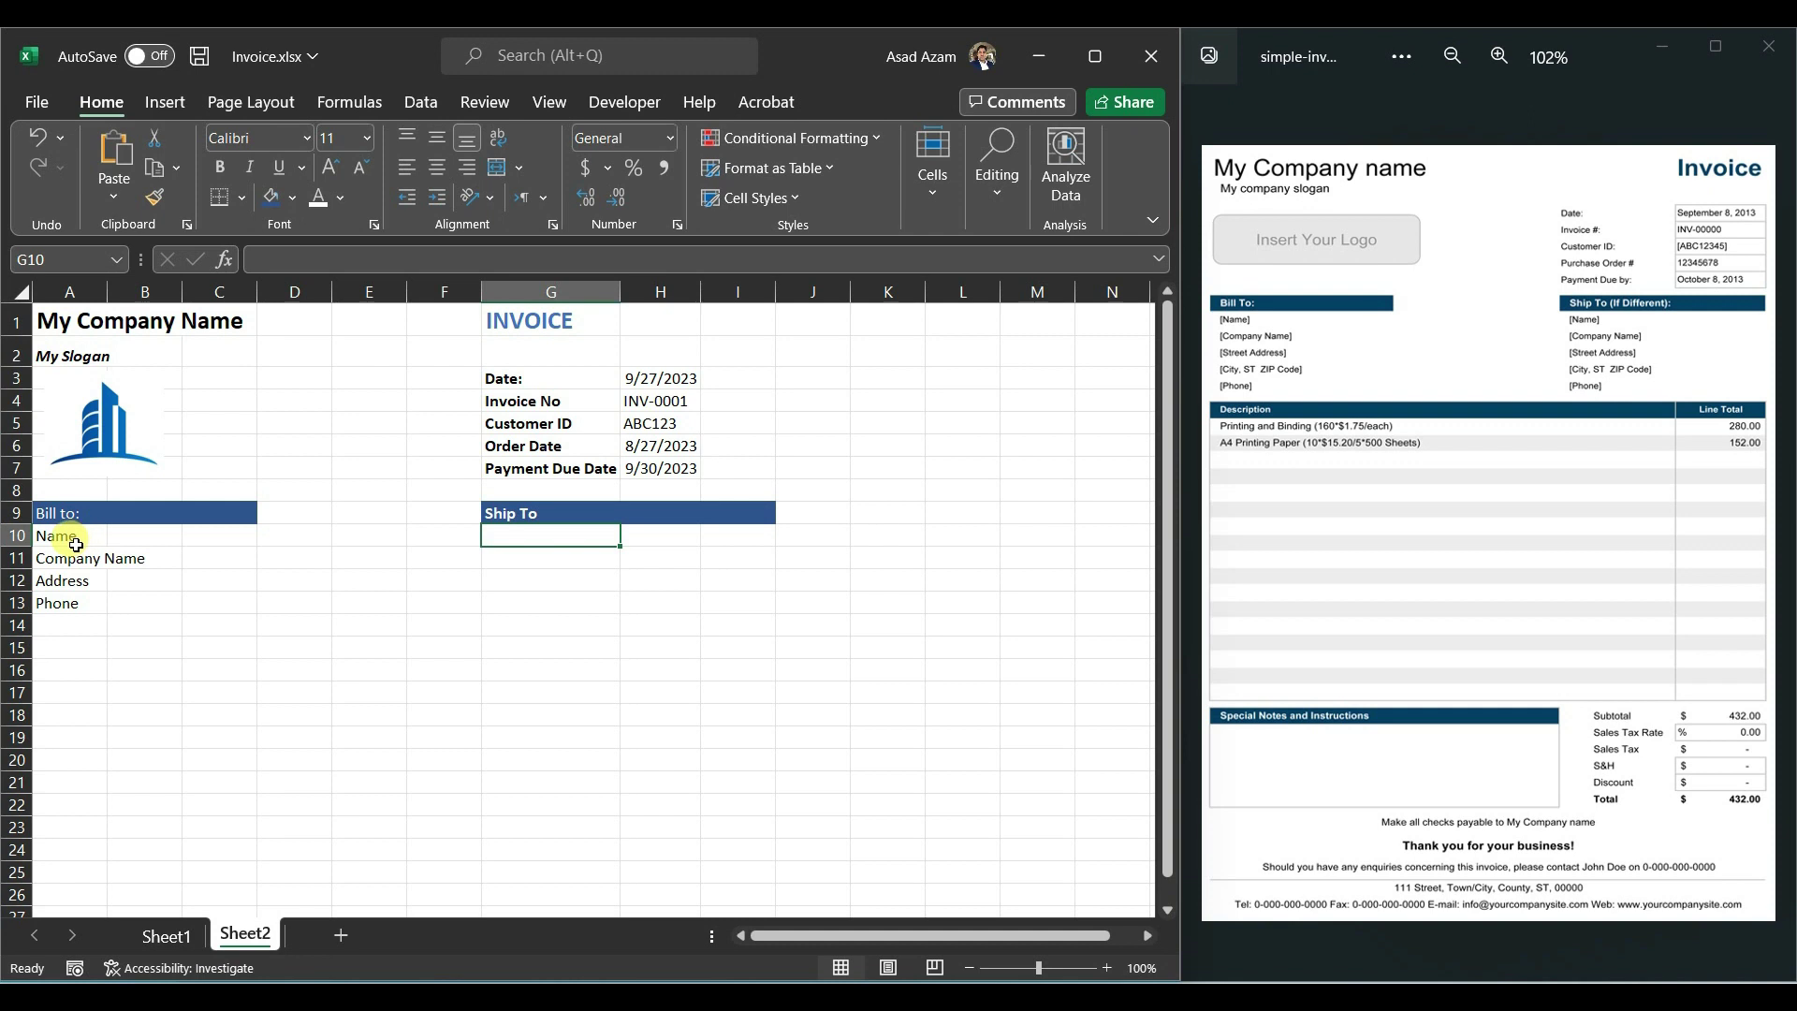
pyautogui.moveTo(73, 535); pyautogui.dragTo(69, 601)
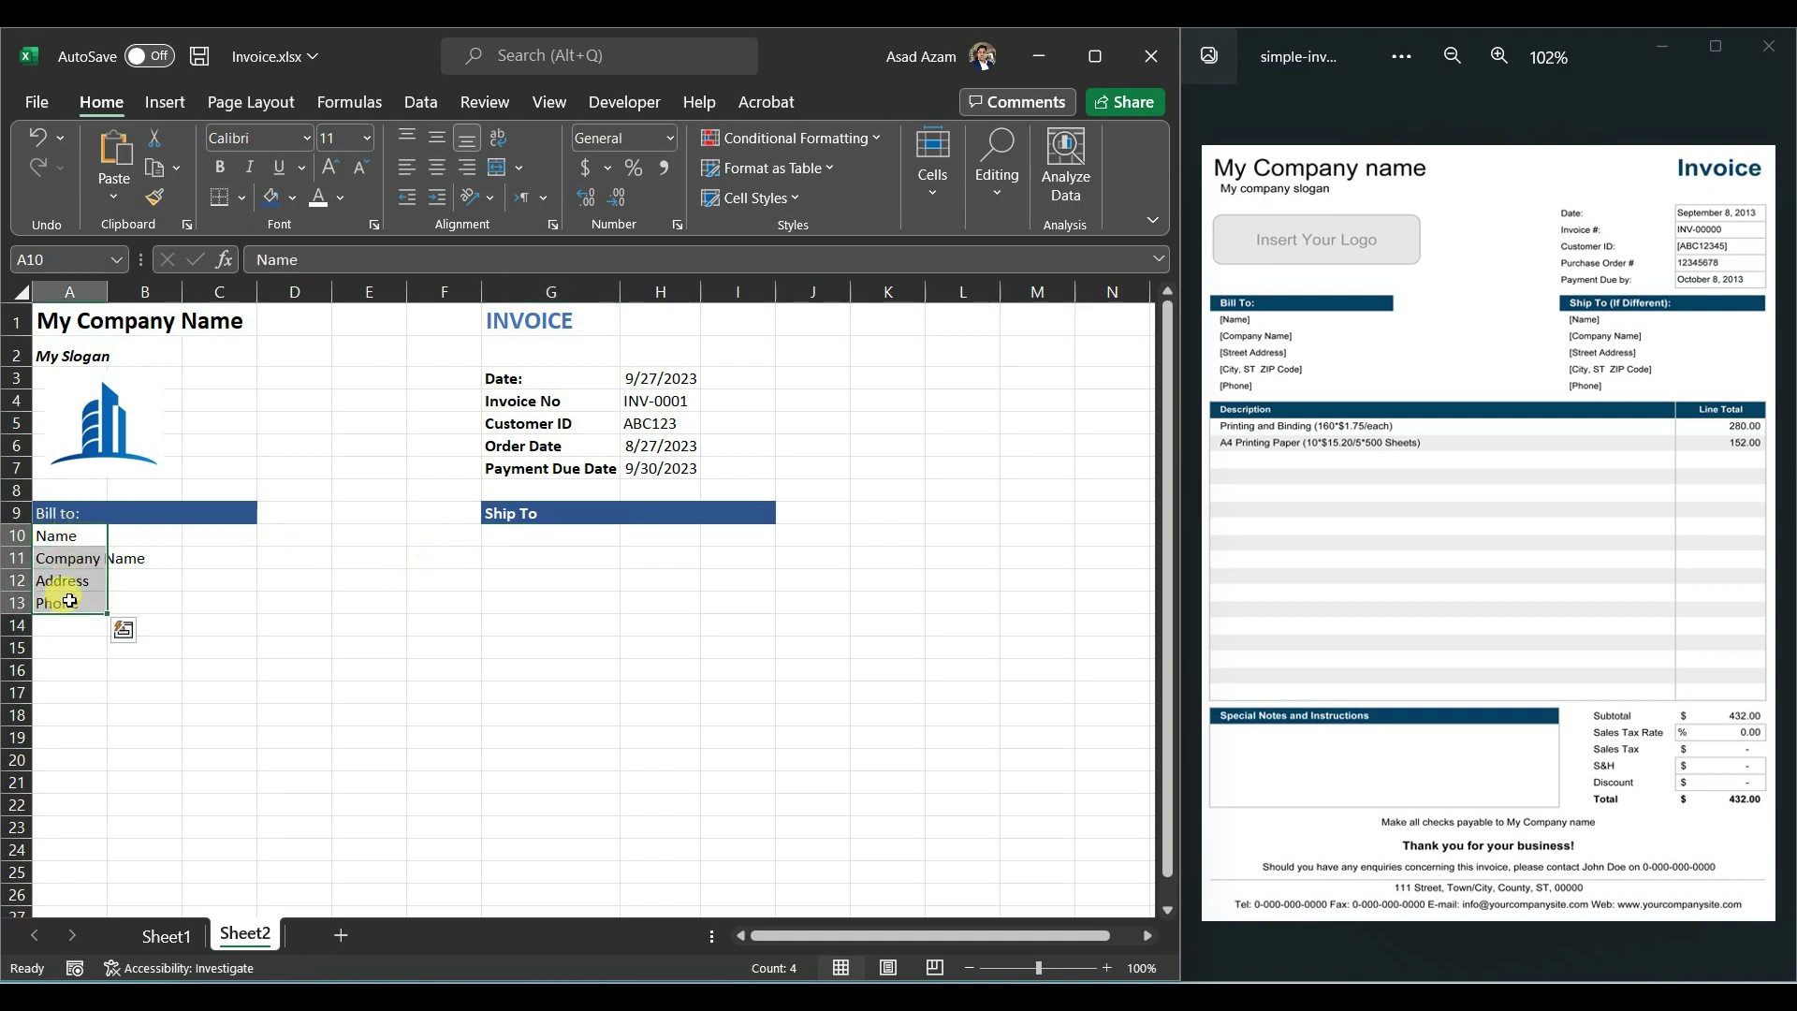
pyautogui.hotkey('ctrl', 'c')
pyautogui.rightClick(493, 535)
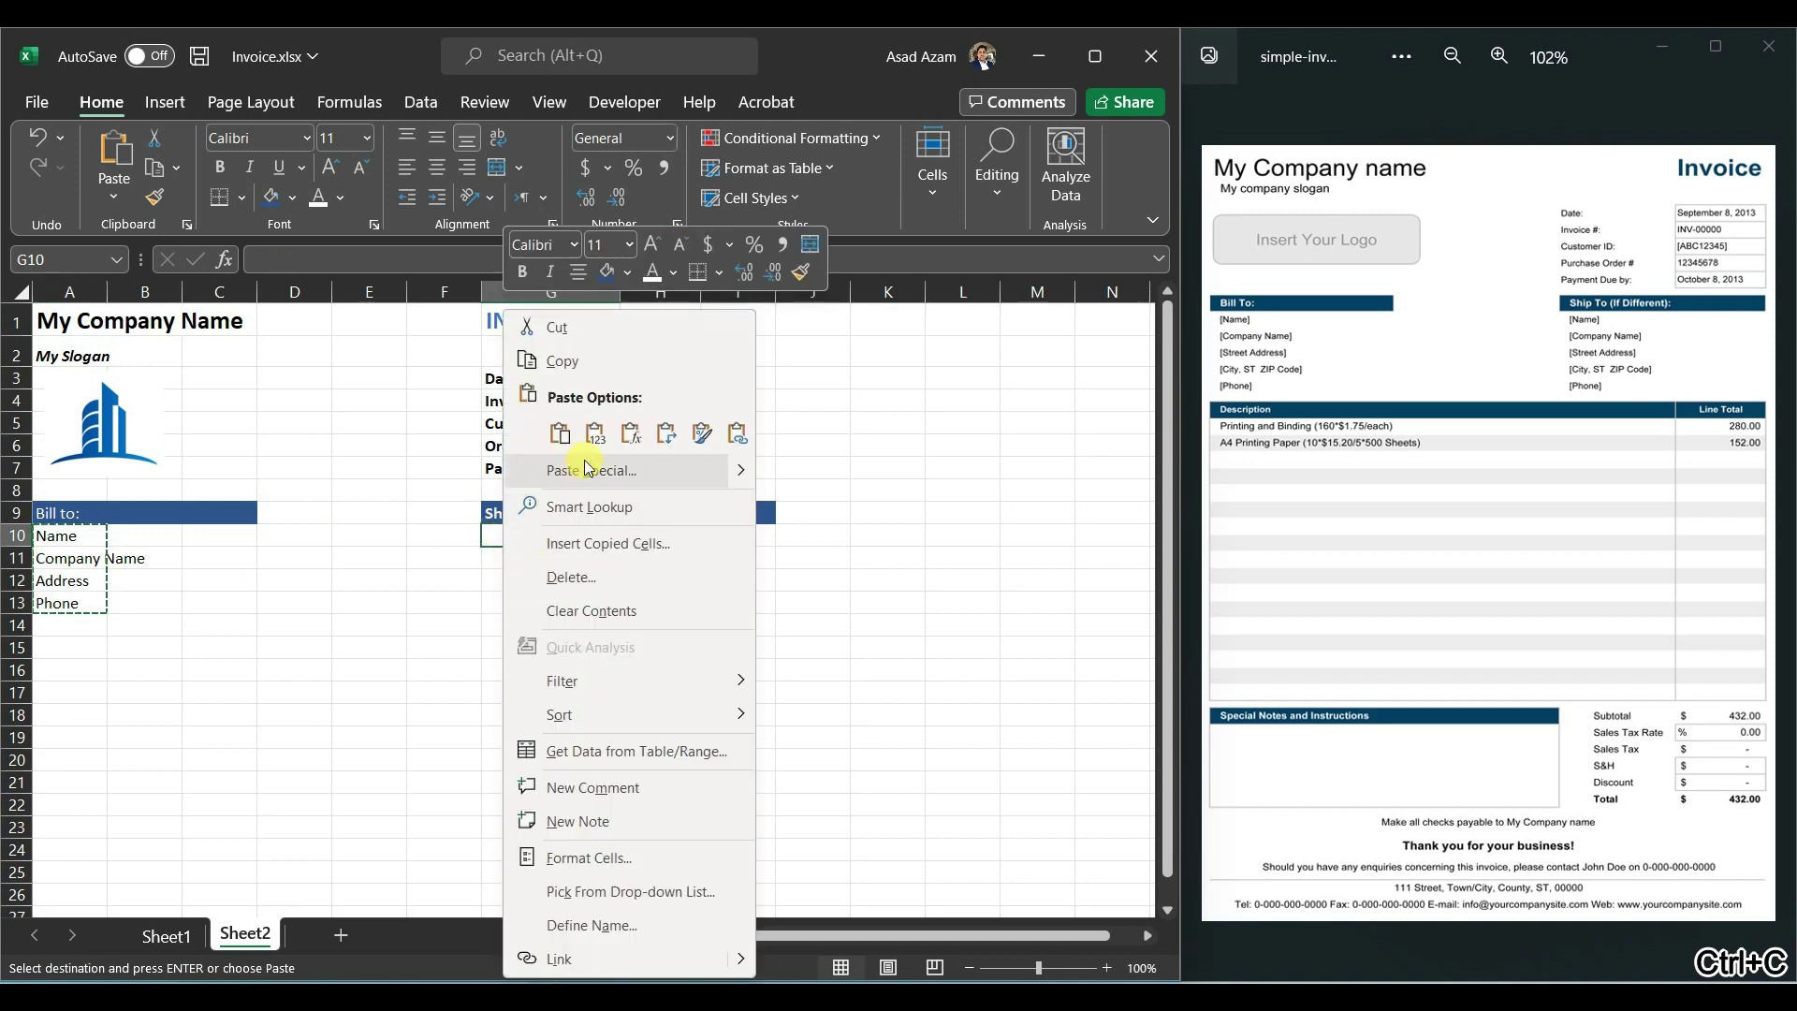
pyautogui.click(560, 432)
pyautogui.click(560, 580)
# Step: Merge cells H10:I10 beside the Ship To Name label and left-align the merged cell
pyautogui.click(654, 538)
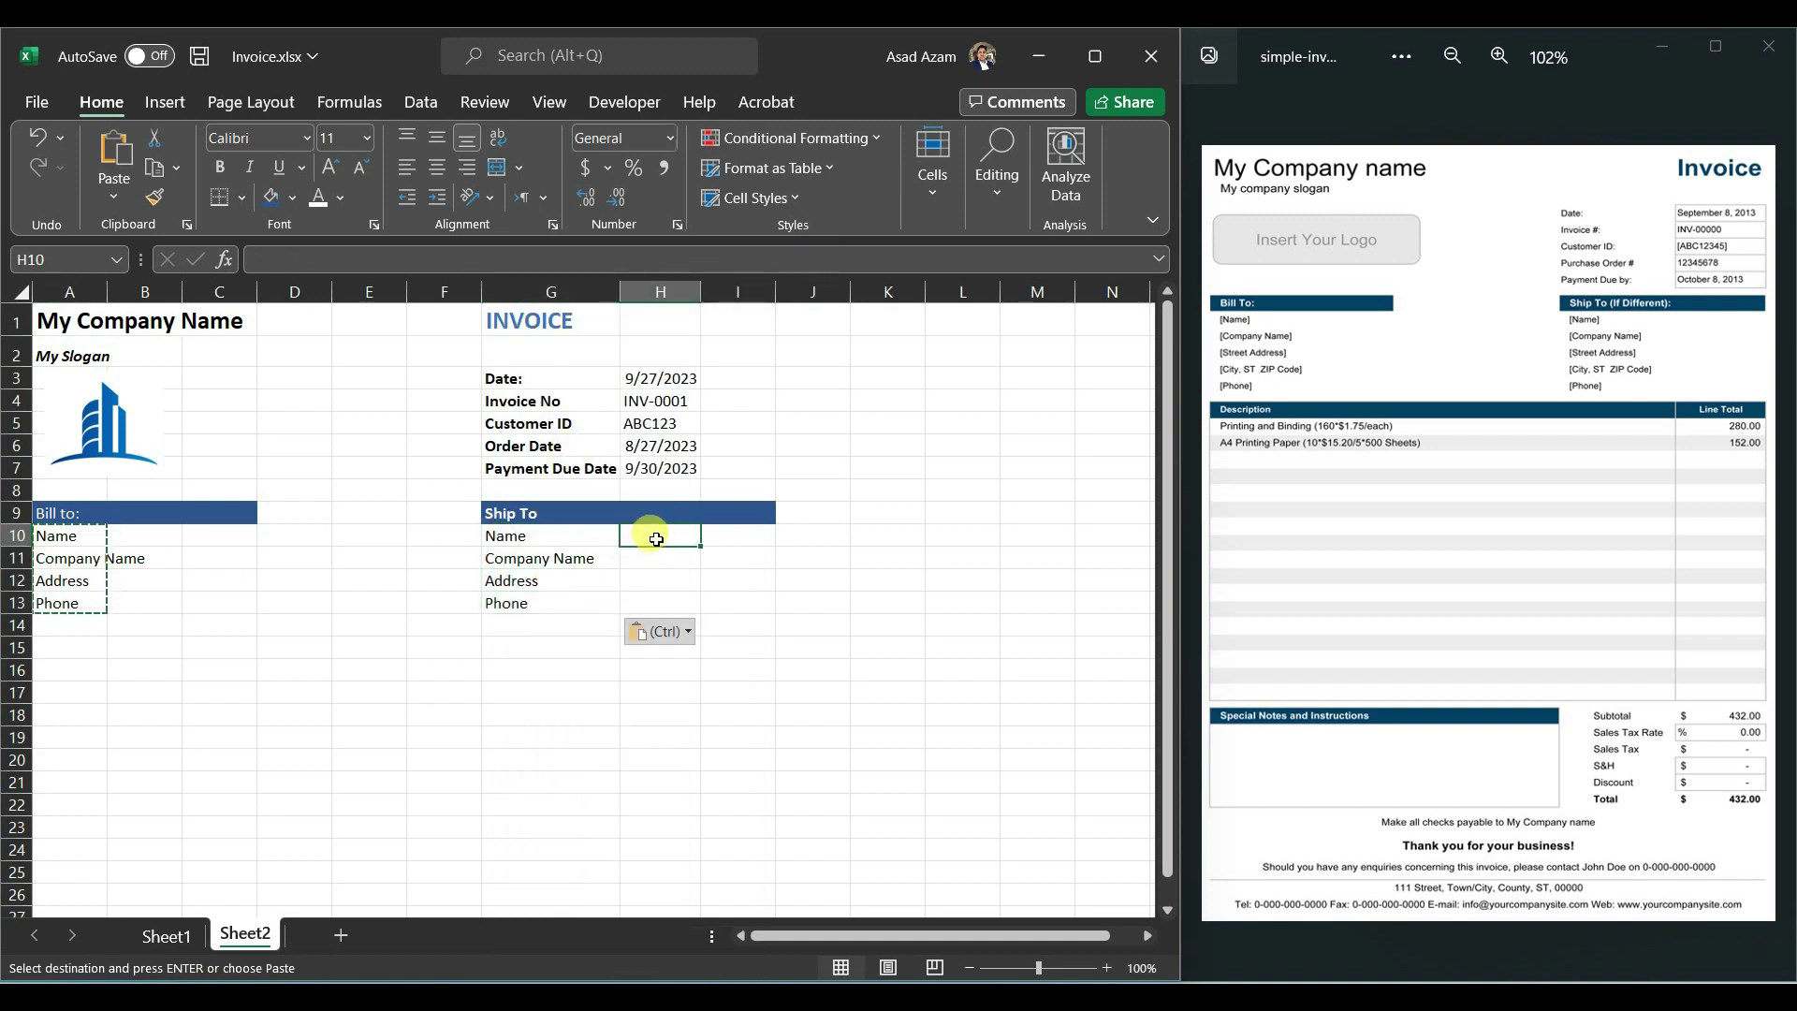
pyautogui.moveTo(744, 533); pyautogui.dragTo(673, 530)
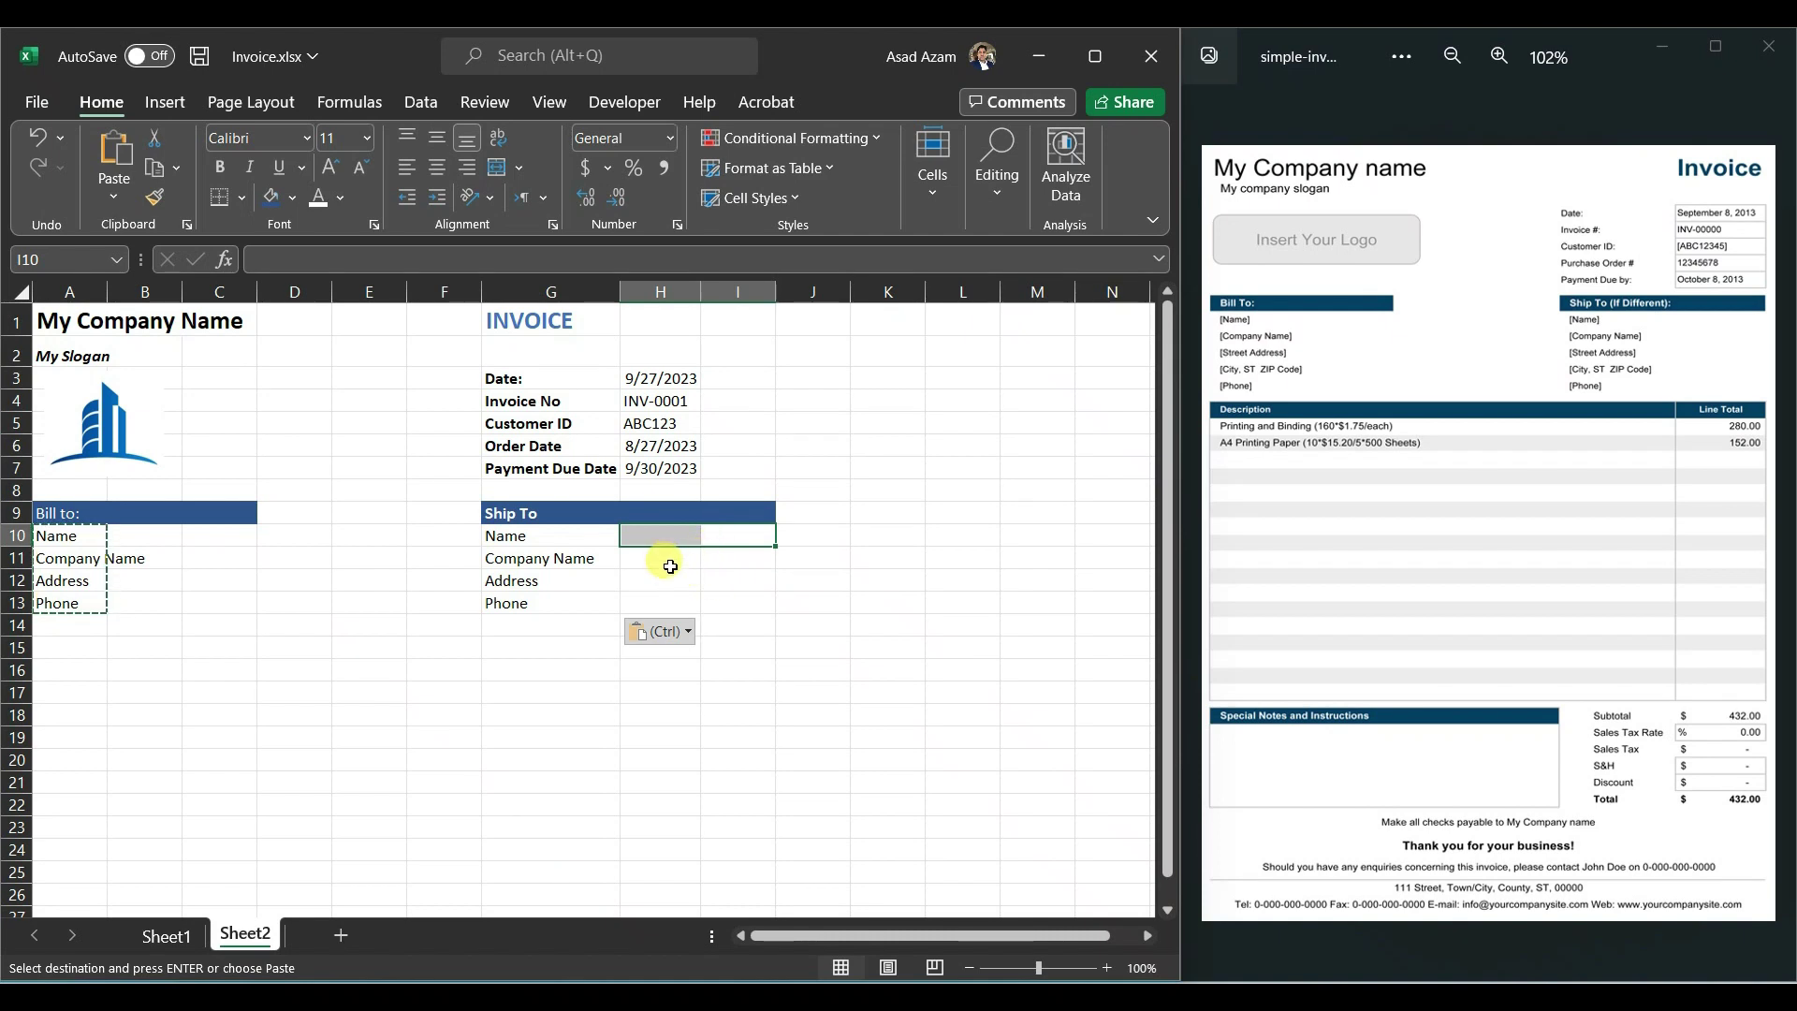
pyautogui.moveTo(665, 529); pyautogui.dragTo(734, 521)
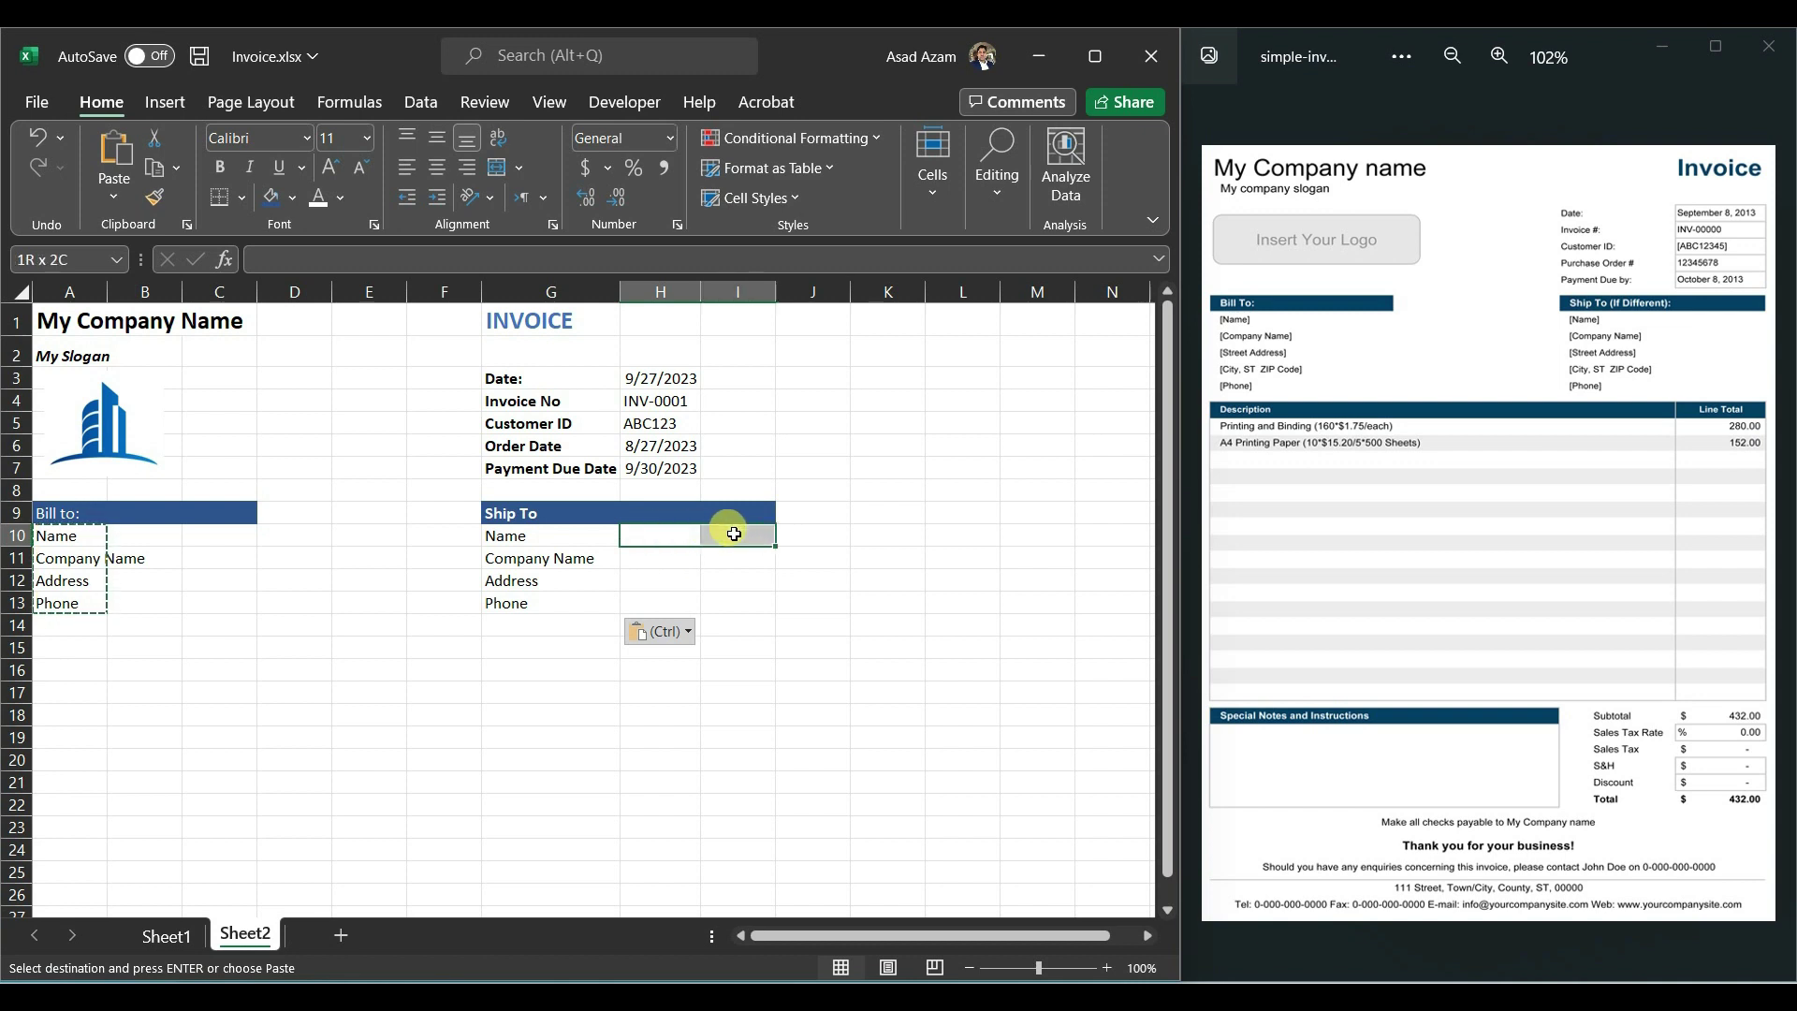
pyautogui.click(498, 168)
pyautogui.click(407, 168)
pyautogui.click(675, 600)
# Step: Apply the merged, left-aligned format of H10 to H11:I13 with Format Painter
pyautogui.click(655, 536)
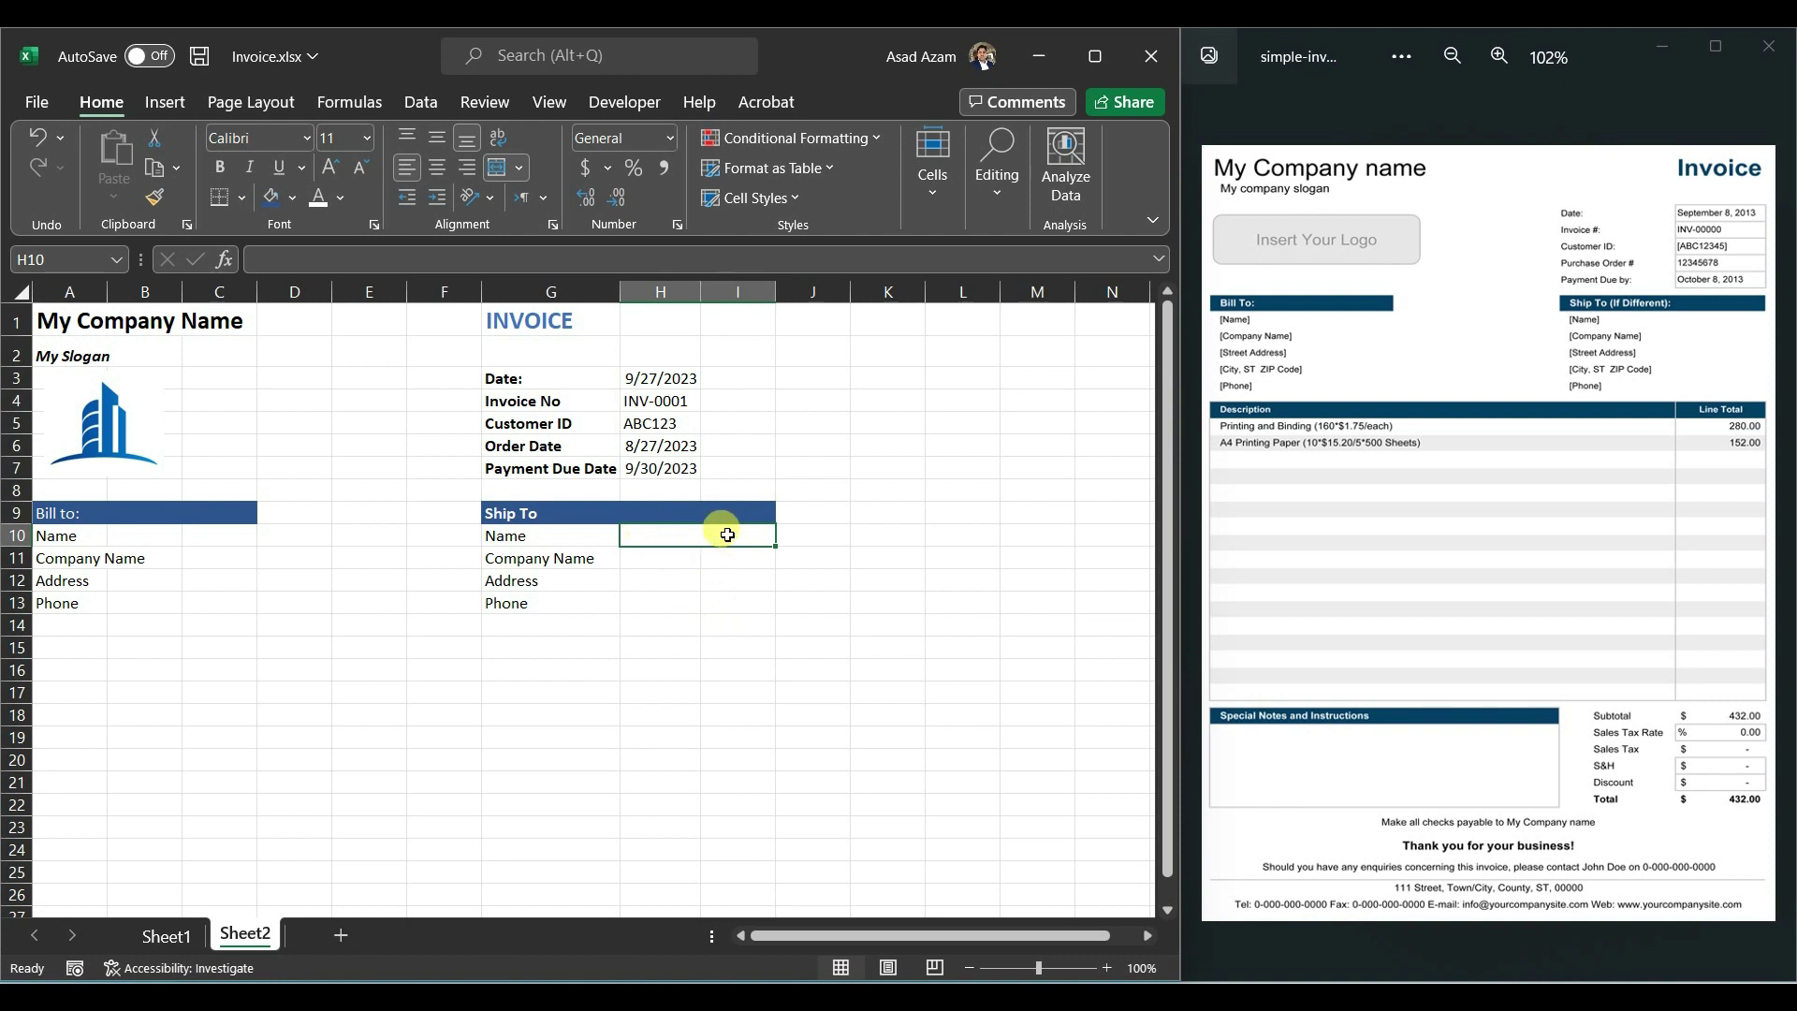
pyautogui.click(157, 202)
pyautogui.moveTo(642, 558); pyautogui.dragTo(740, 599)
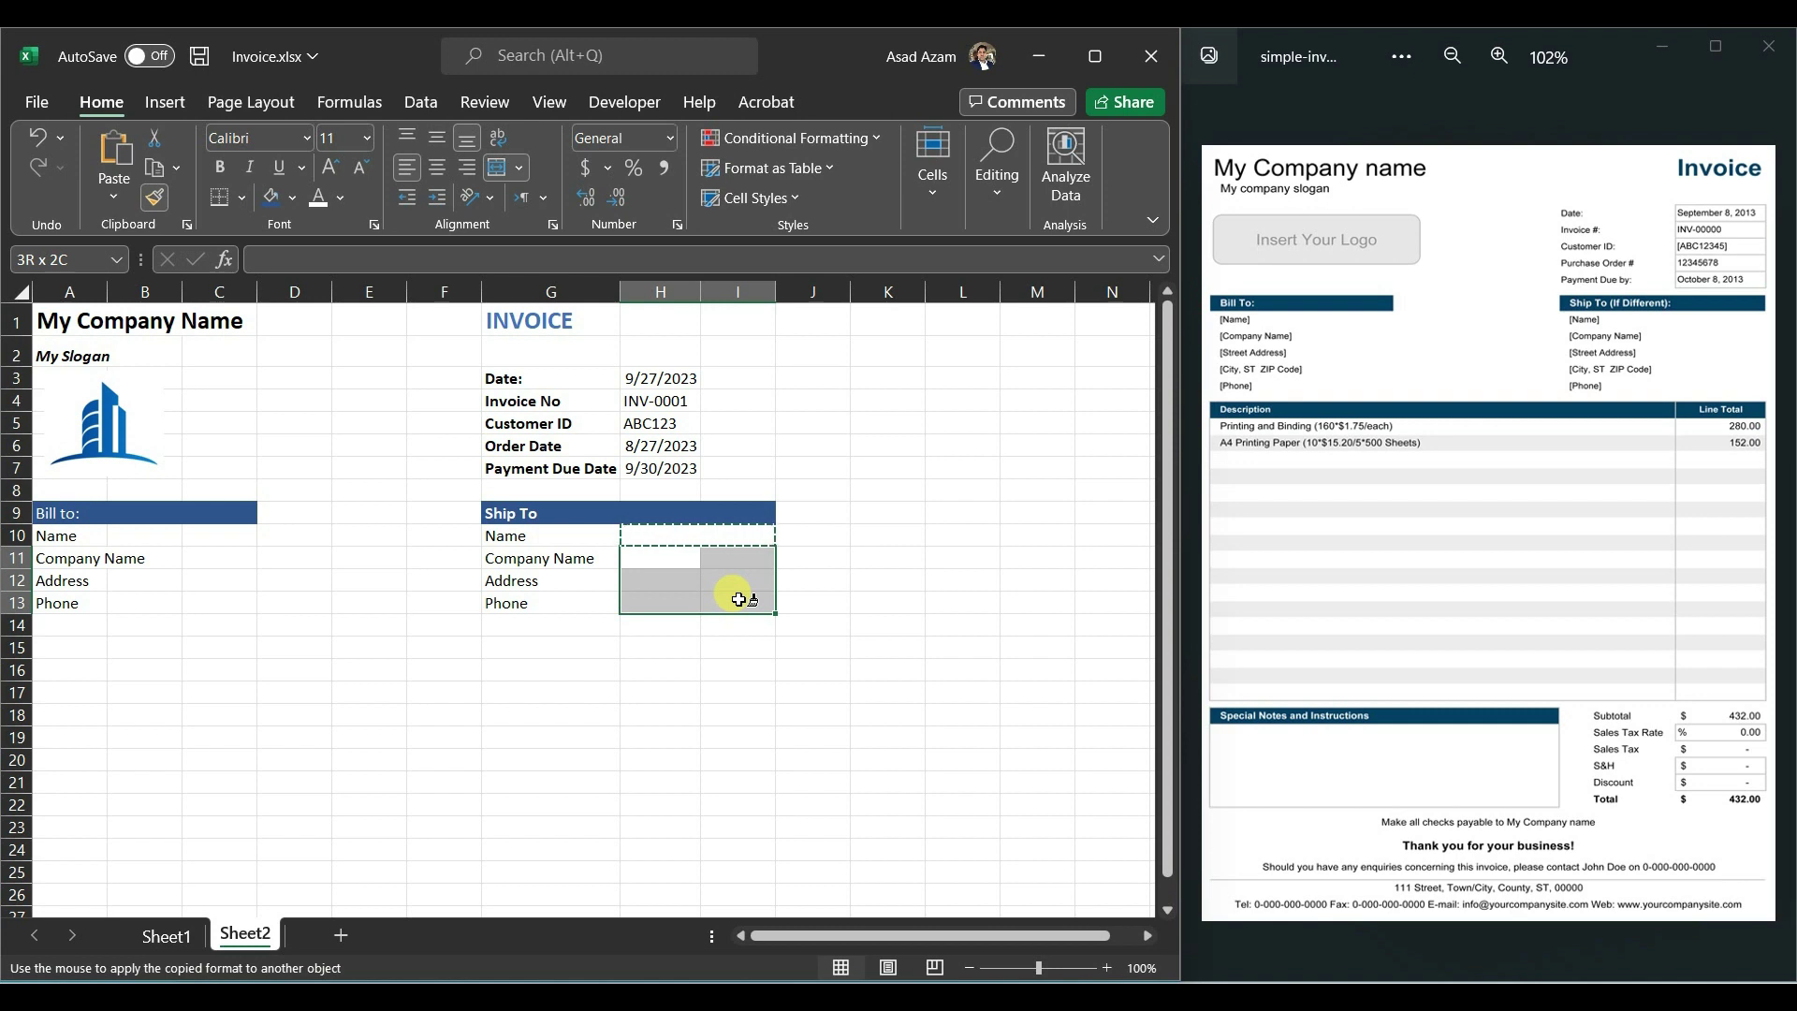
pyautogui.moveTo(739, 599); pyautogui.dragTo(734, 590)
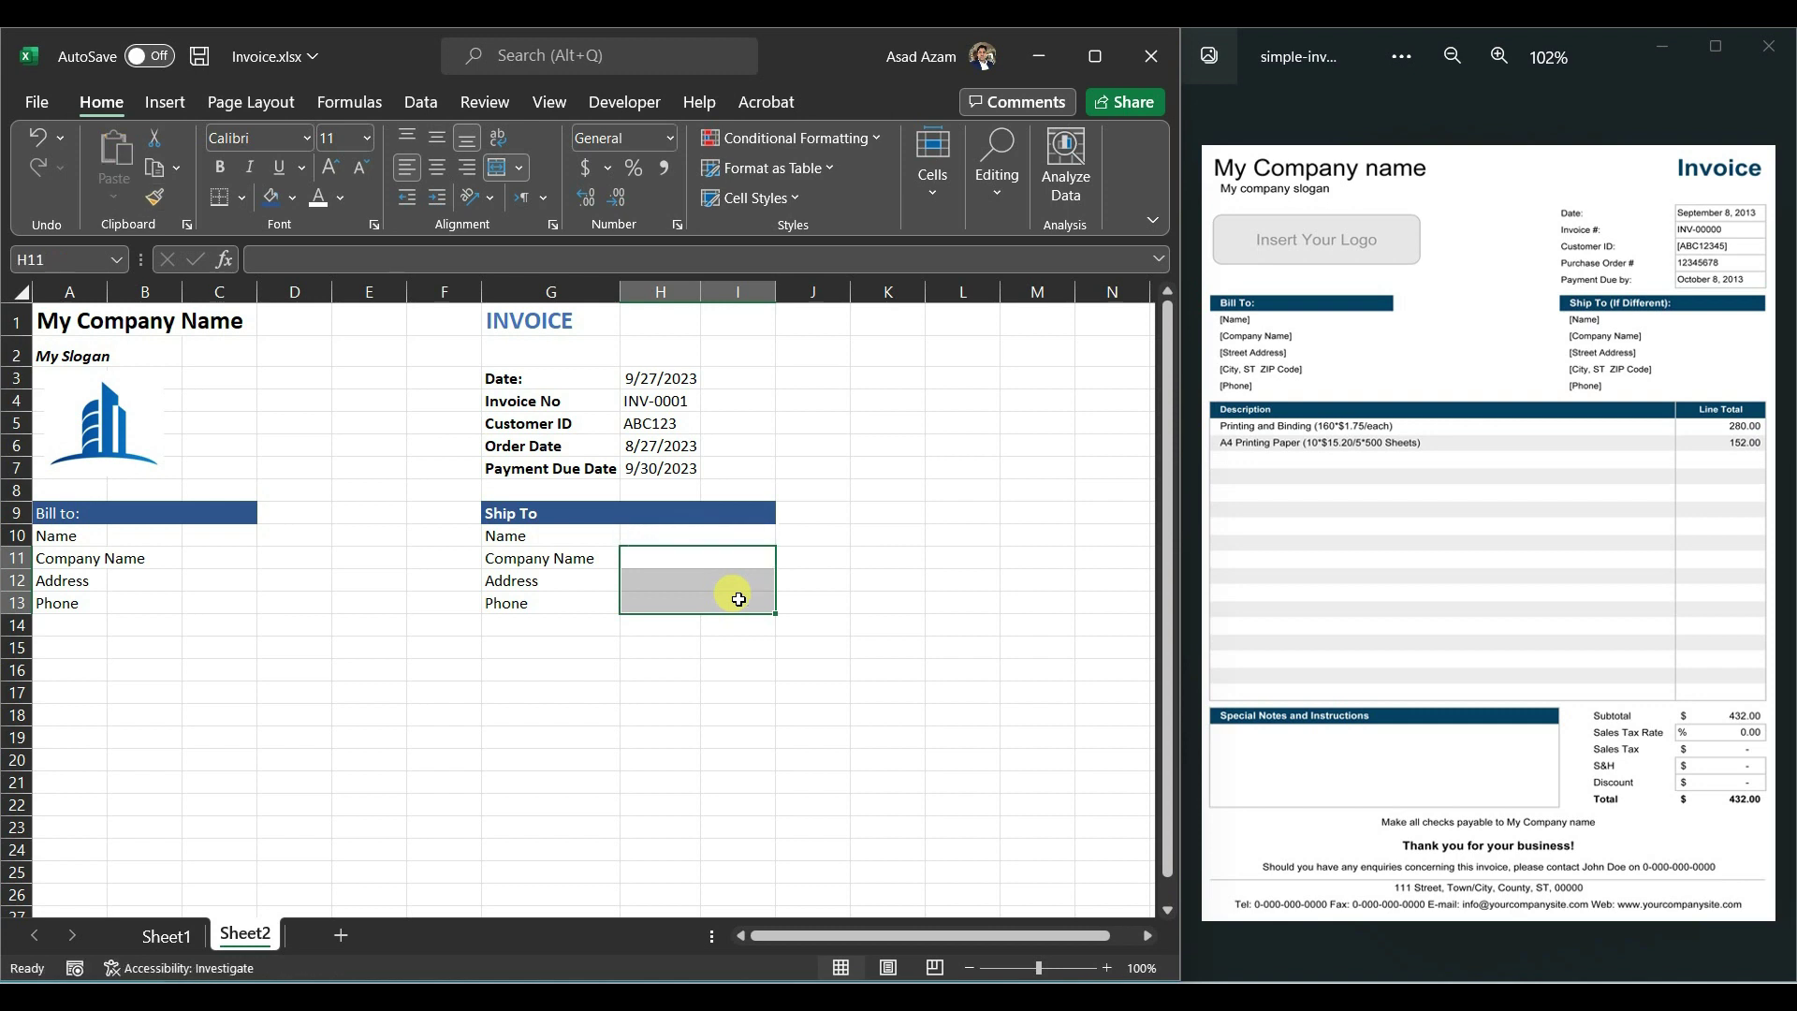
# Step: Apply the merged, left-aligned format of H10 to the Bill To entry cells B10:C13 with Format Painter
pyautogui.click(705, 529)
pyautogui.click(711, 575)
pyautogui.click(700, 602)
pyautogui.click(682, 559)
pyautogui.click(672, 533)
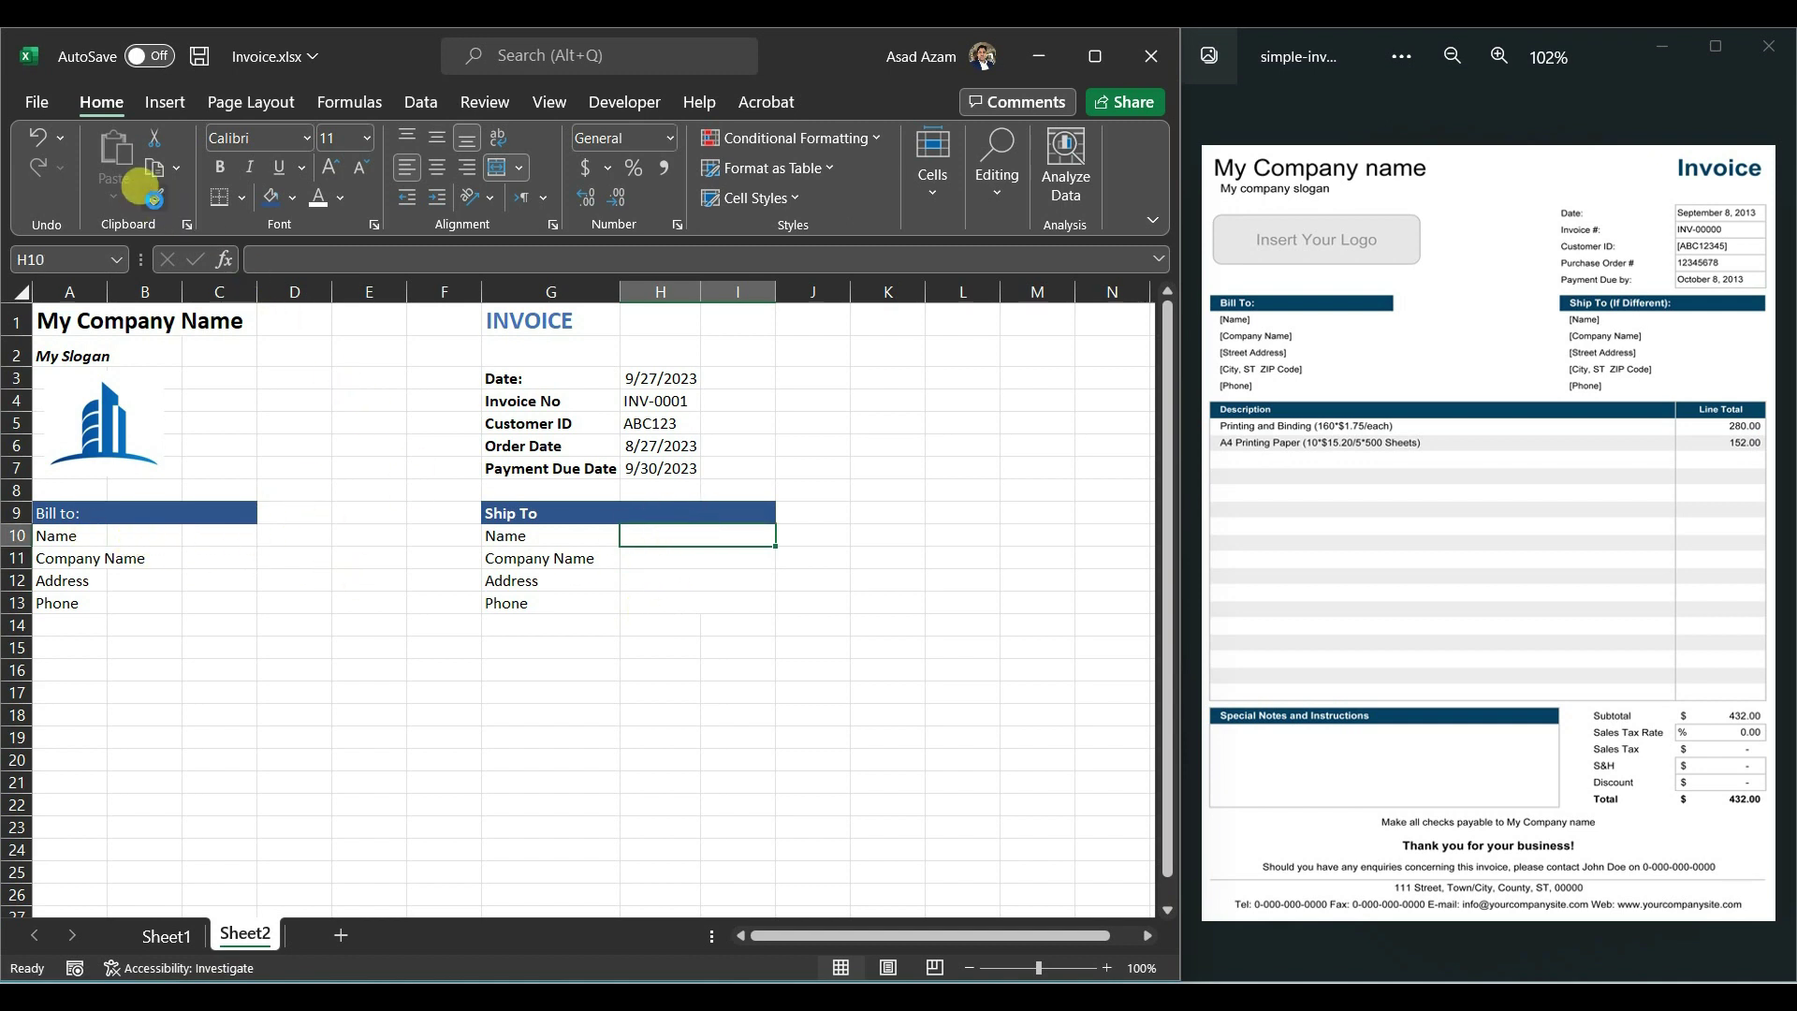
pyautogui.click(154, 196)
pyautogui.moveTo(145, 536)
pyautogui.mouseDown()
pyautogui.moveTo(209, 573)
pyautogui.moveTo(200, 602)
pyautogui.moveTo(165, 549)
pyautogui.mouseUp()
pyautogui.click(163, 538)
pyautogui.click(213, 579)
pyautogui.click(167, 533)
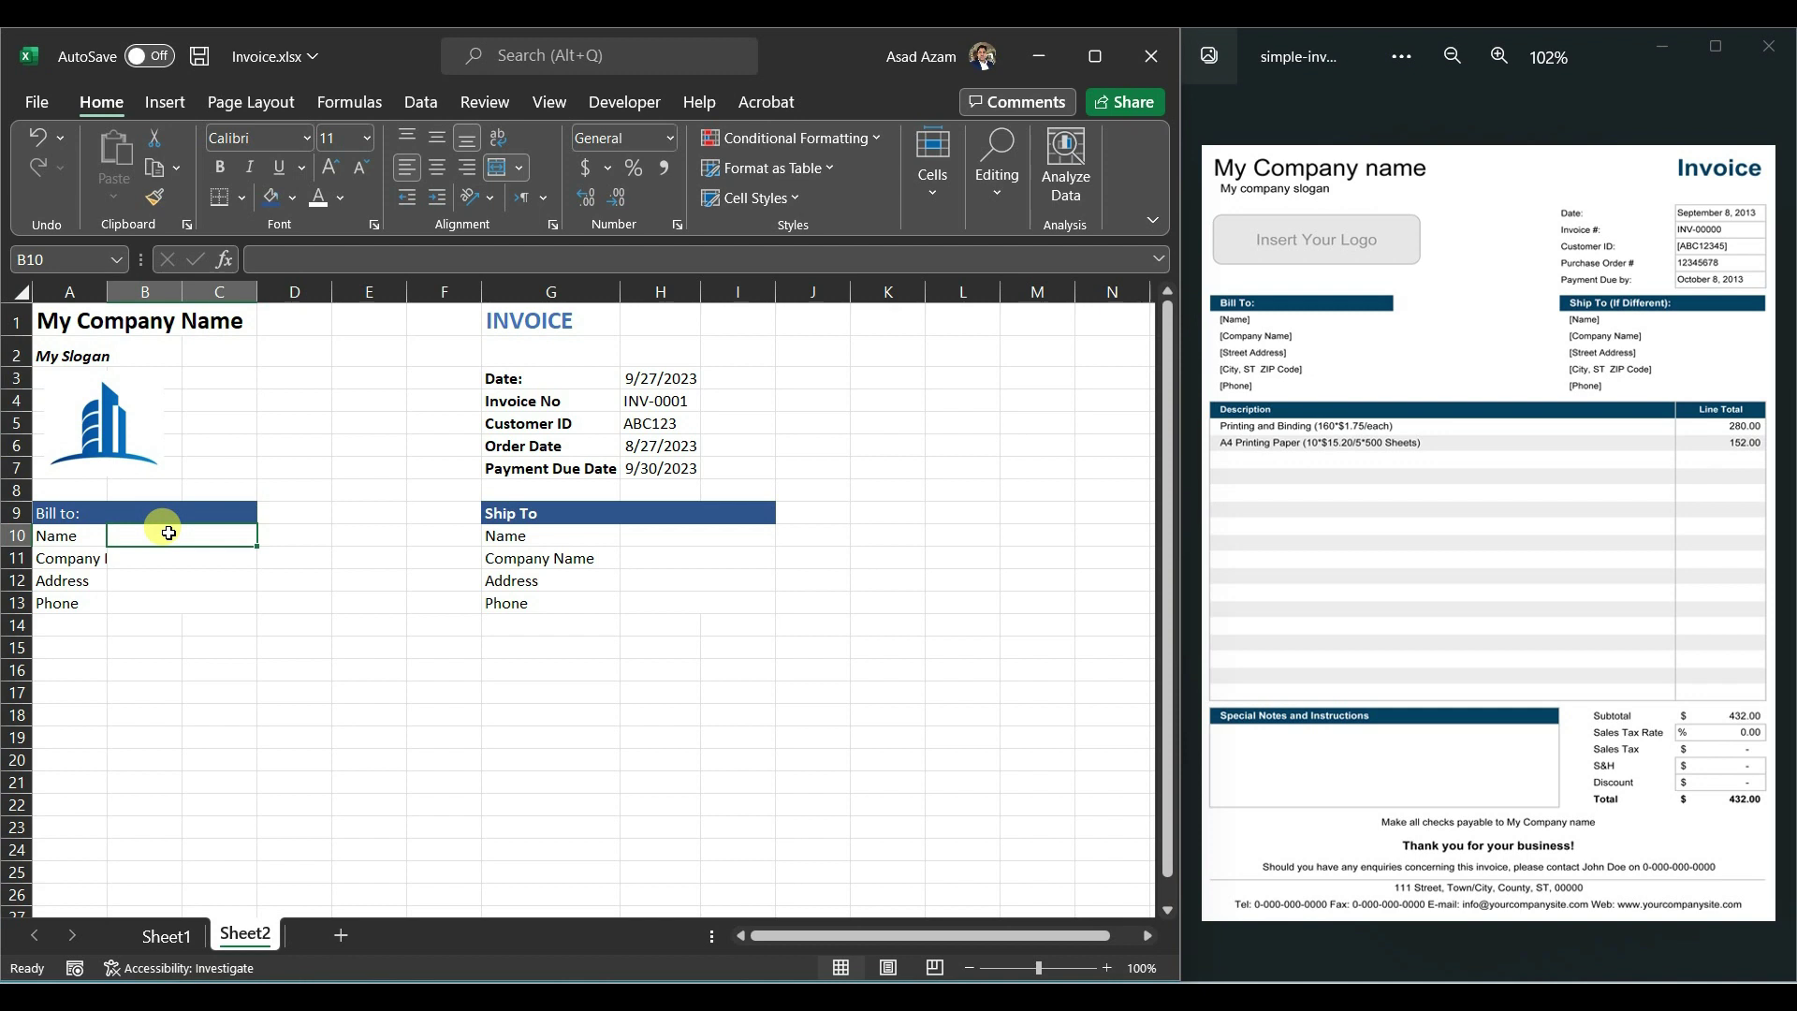
pyautogui.click(646, 534)
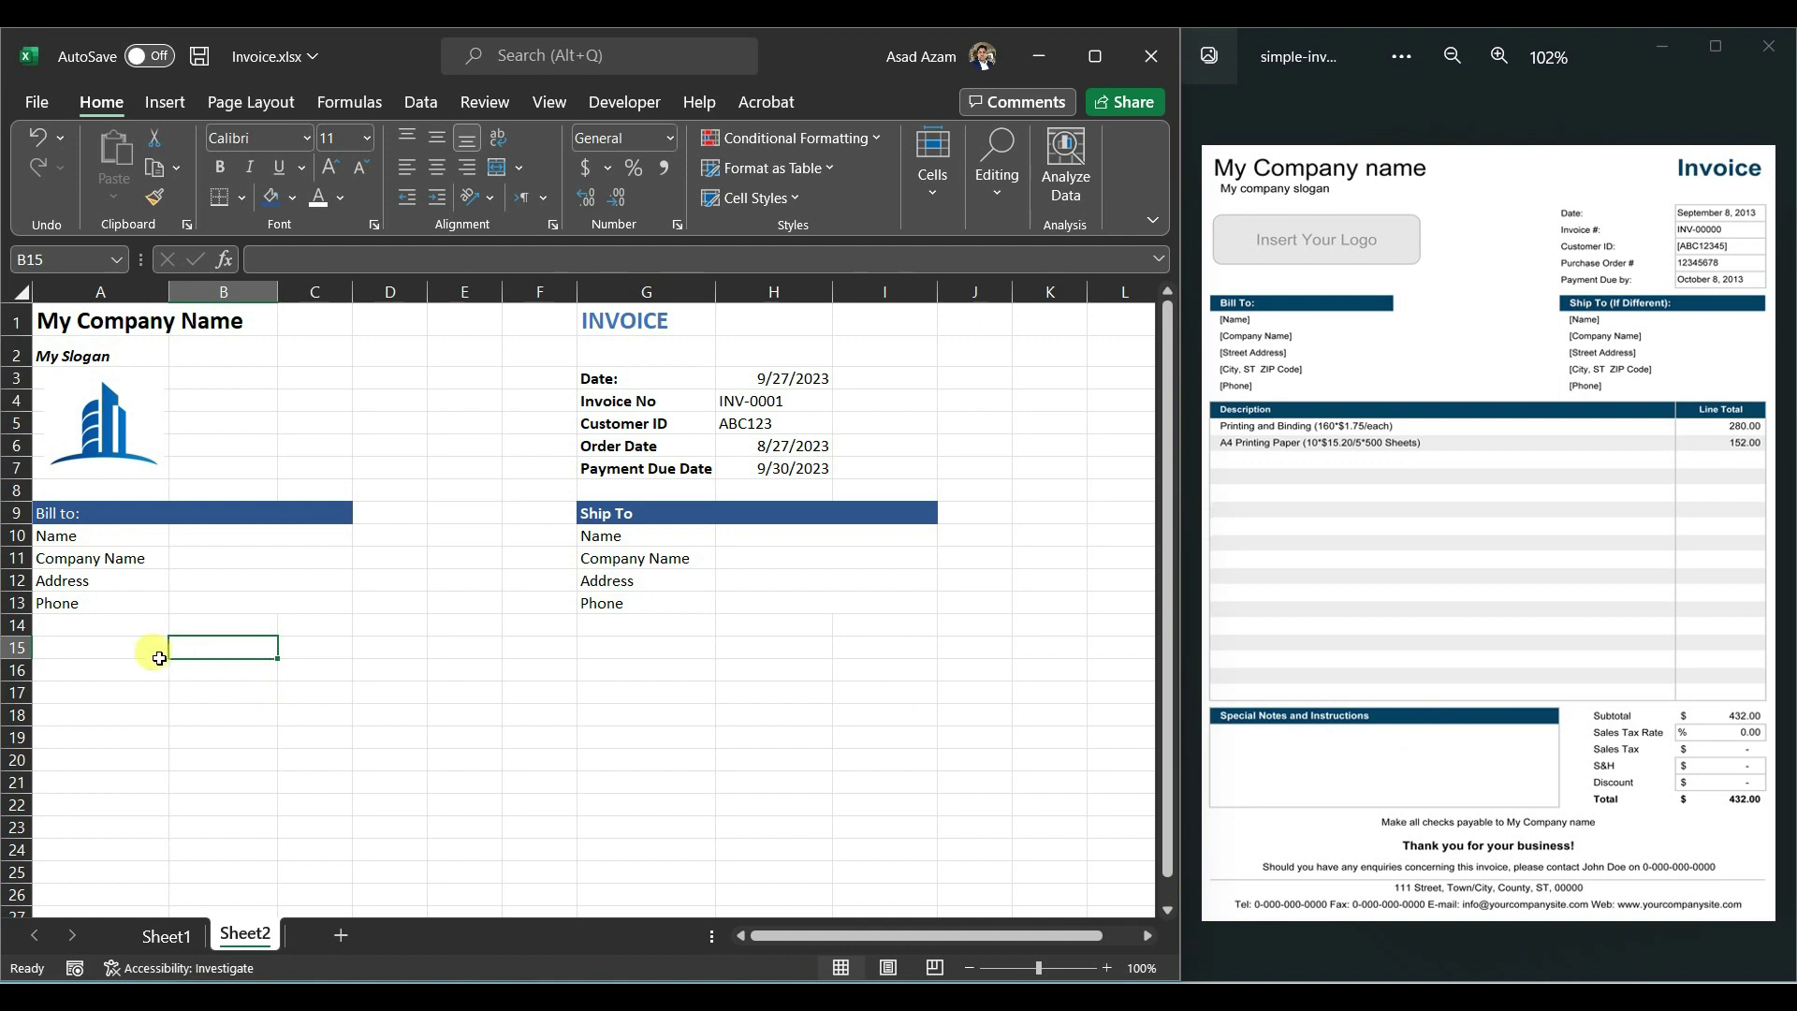
# Step: Enter the item table headings "Decription" in A16 and "Line Total" in I16
pyautogui.moveTo(157, 654); pyautogui.dragTo(646, 653)
pyautogui.click(472, 653)
pyautogui.click(162, 669)
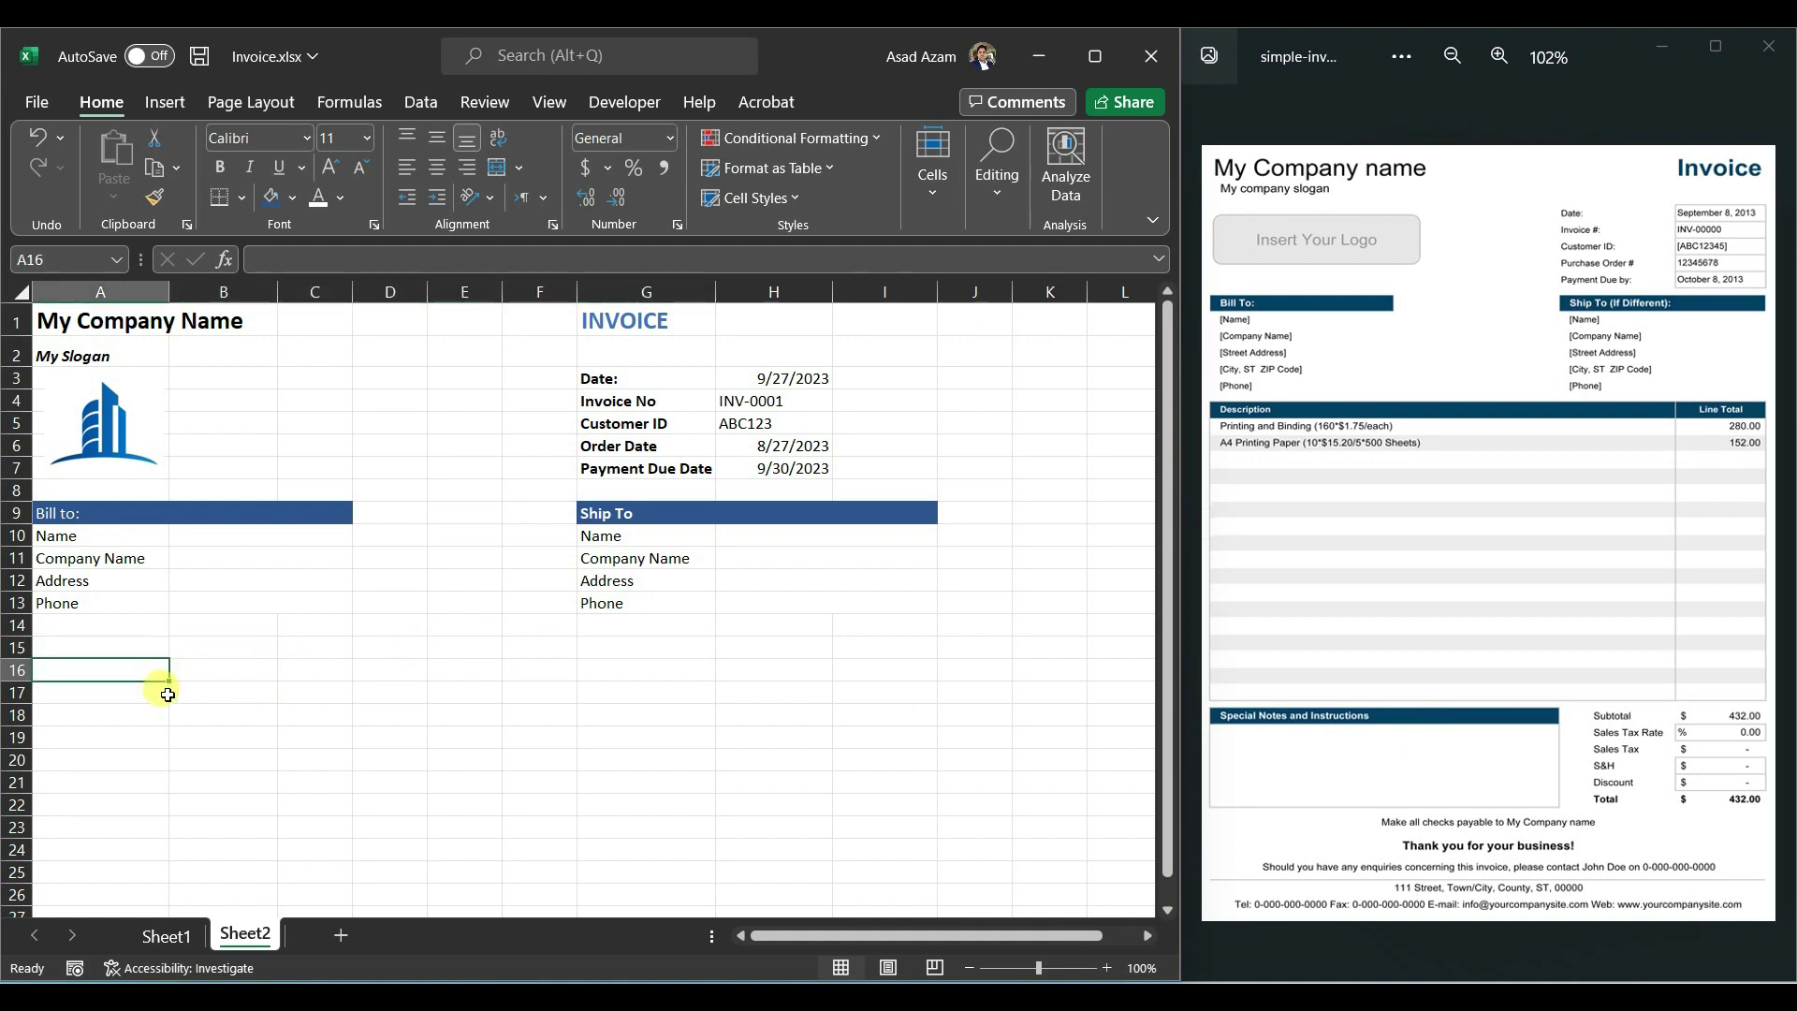
pyautogui.write('Decription')
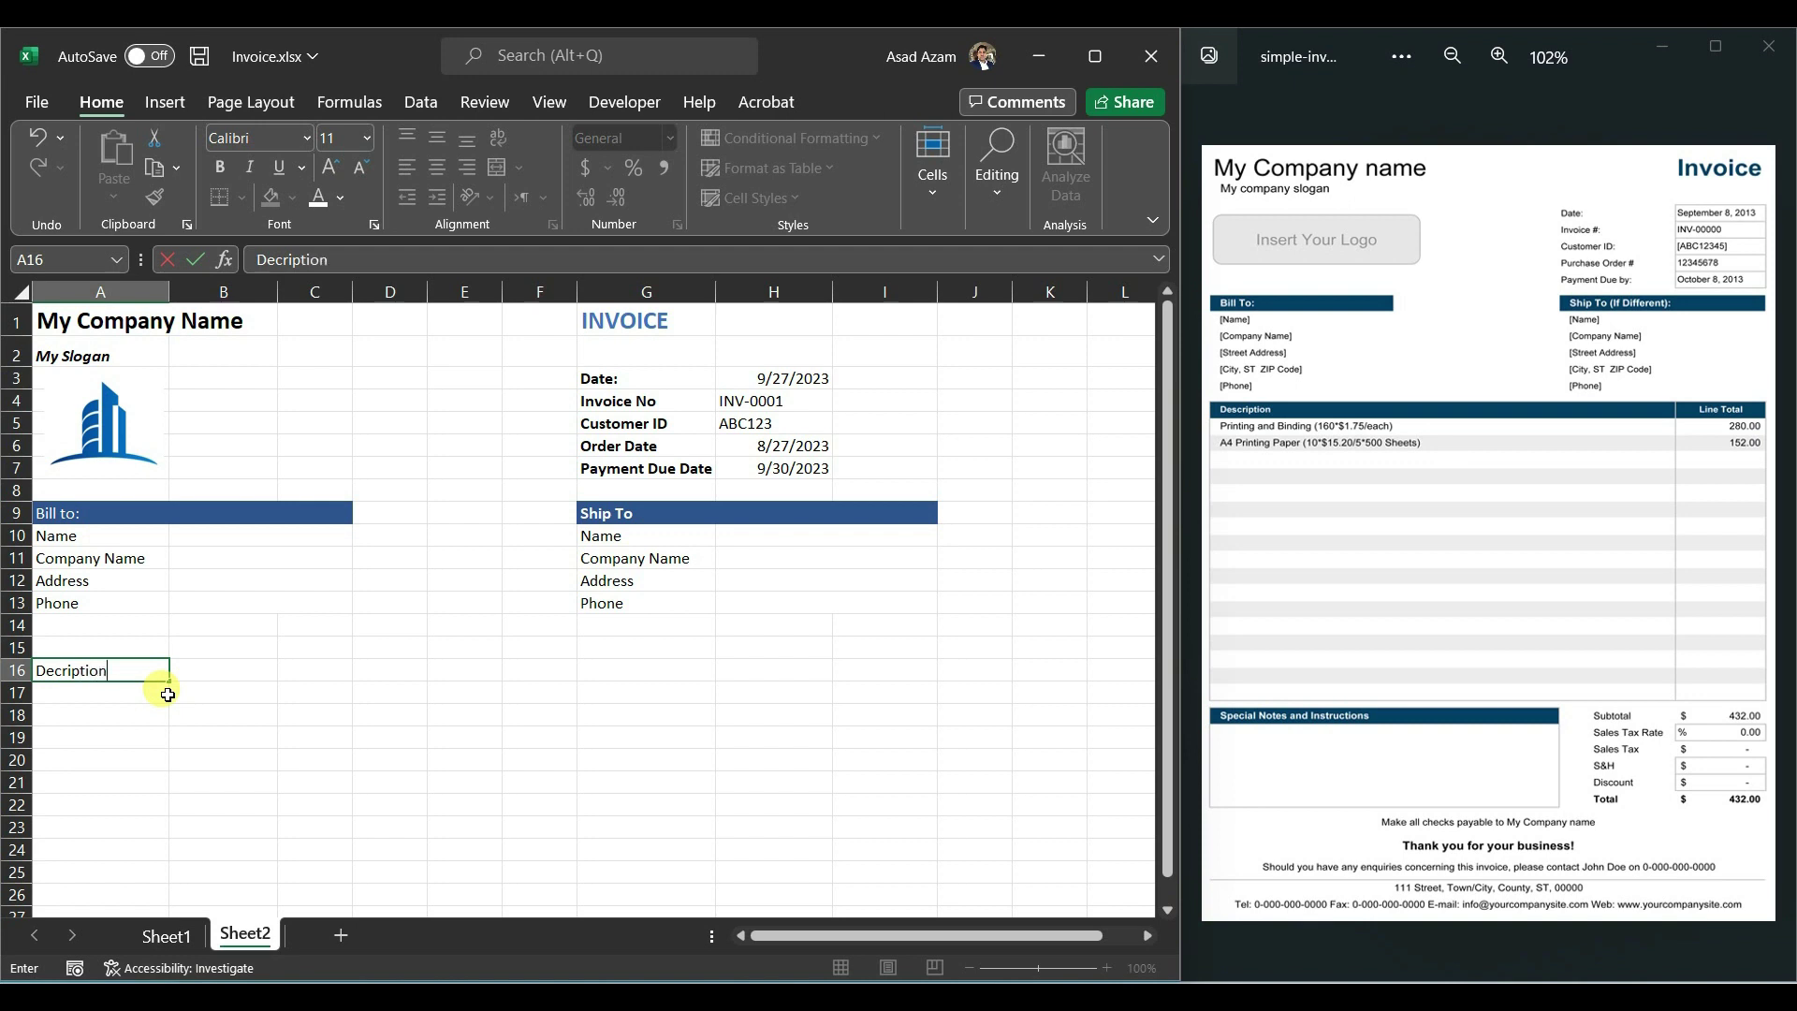
pyautogui.click(224, 670)
pyautogui.click(643, 675)
pyautogui.click(847, 670)
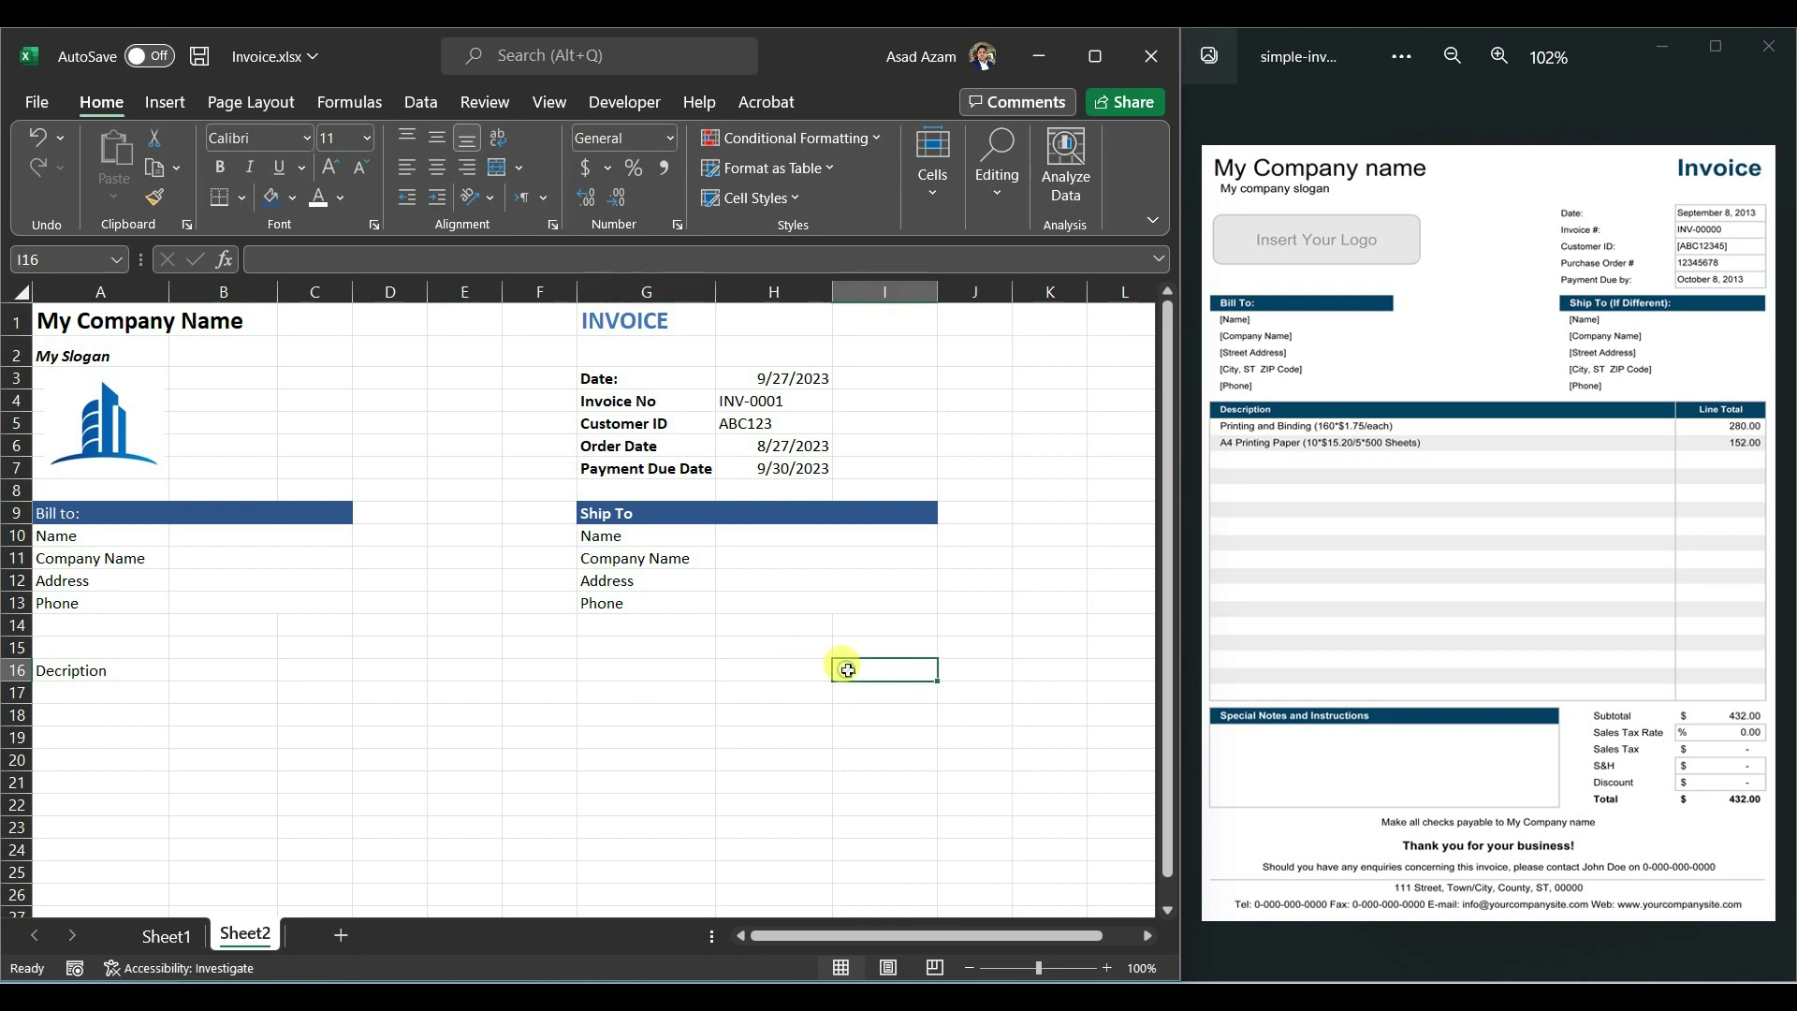
pyautogui.write('Line Tota')
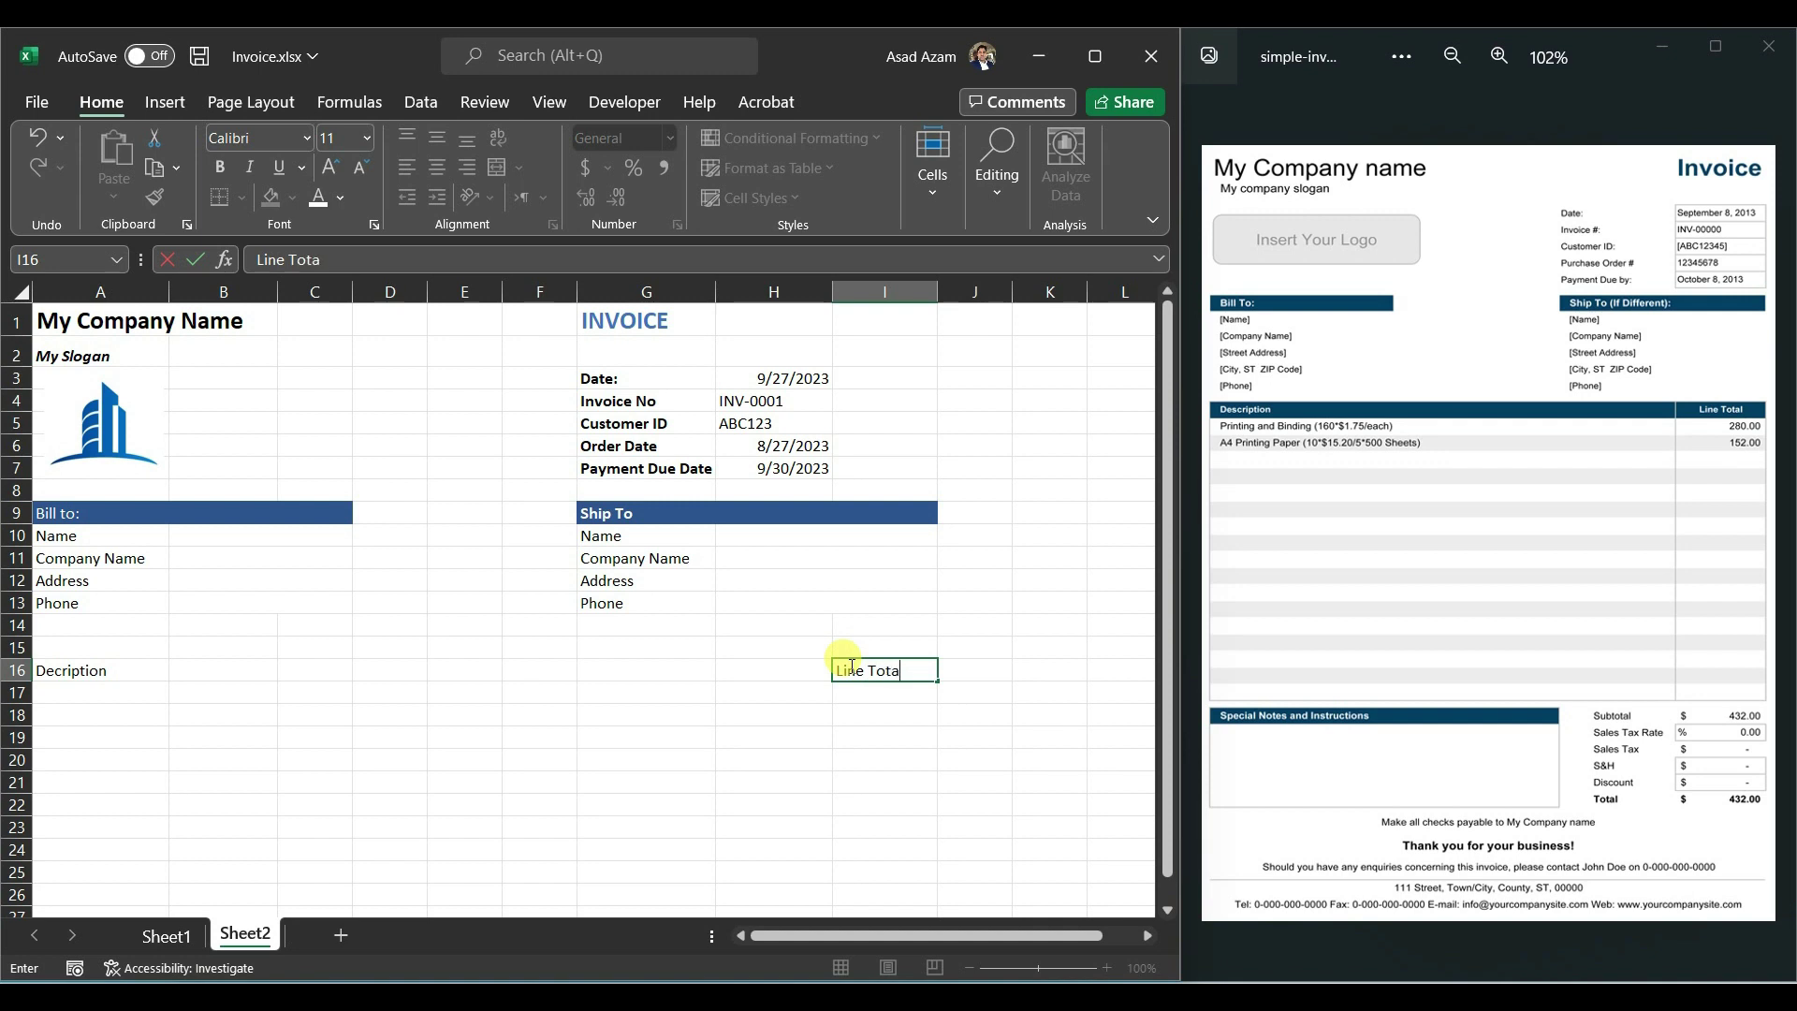
# Step: Format the item table heading row A16:I16 with dark blue fill and white text
pyautogui.moveTo(42, 666); pyautogui.dragTo(921, 665)
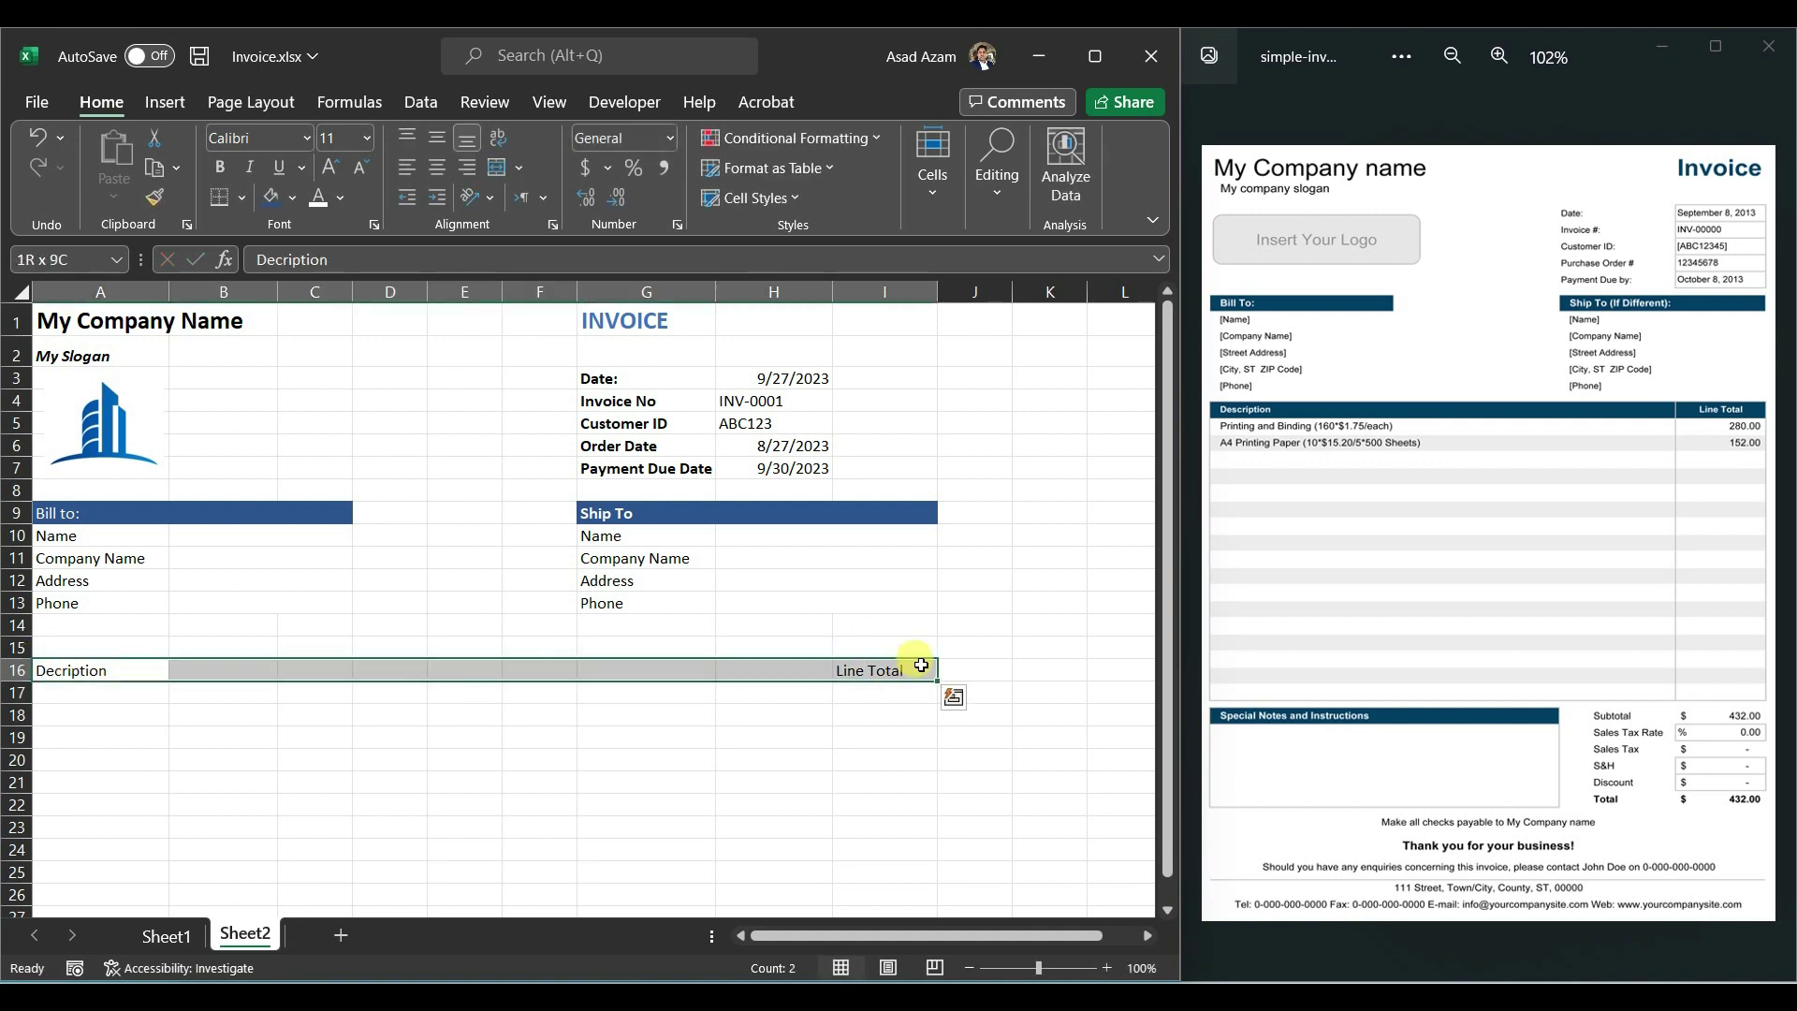
pyautogui.click(271, 197)
pyautogui.click(318, 198)
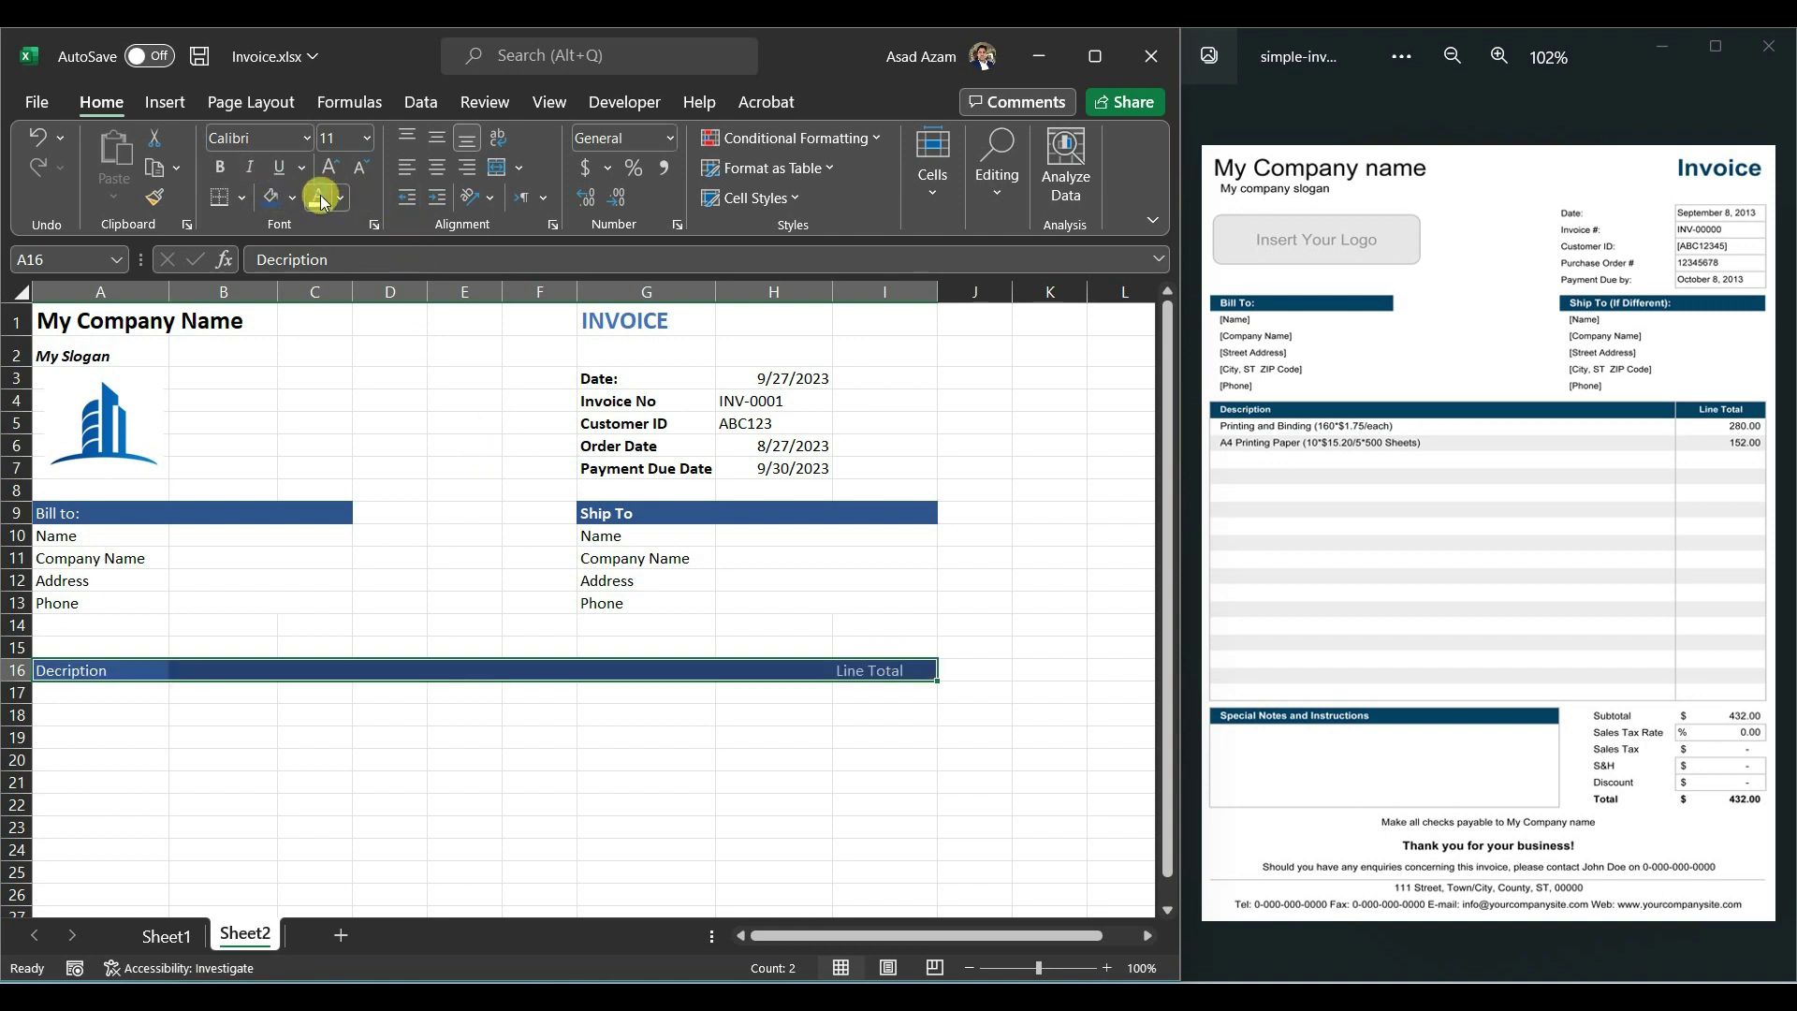
pyautogui.click(733, 674)
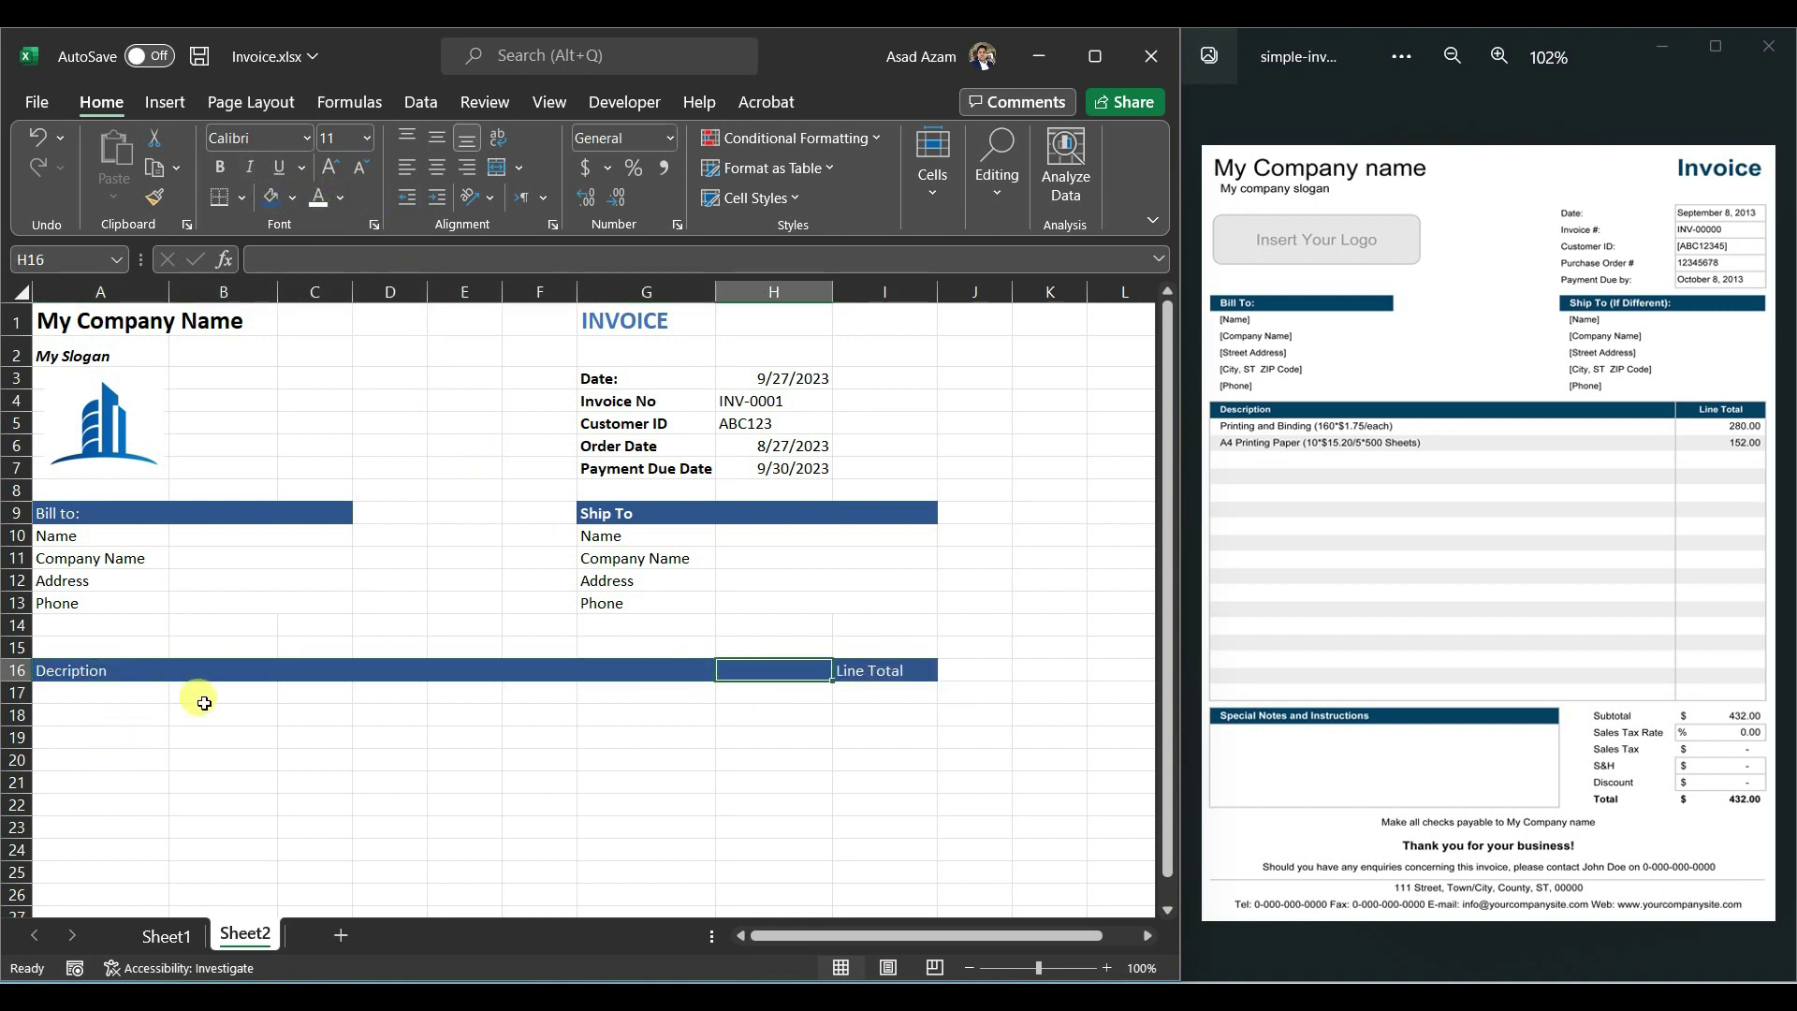
# Step: Merge and center cells A17:H17 as the first description row of the item table
pyautogui.moveTo(132, 691); pyautogui.dragTo(614, 872)
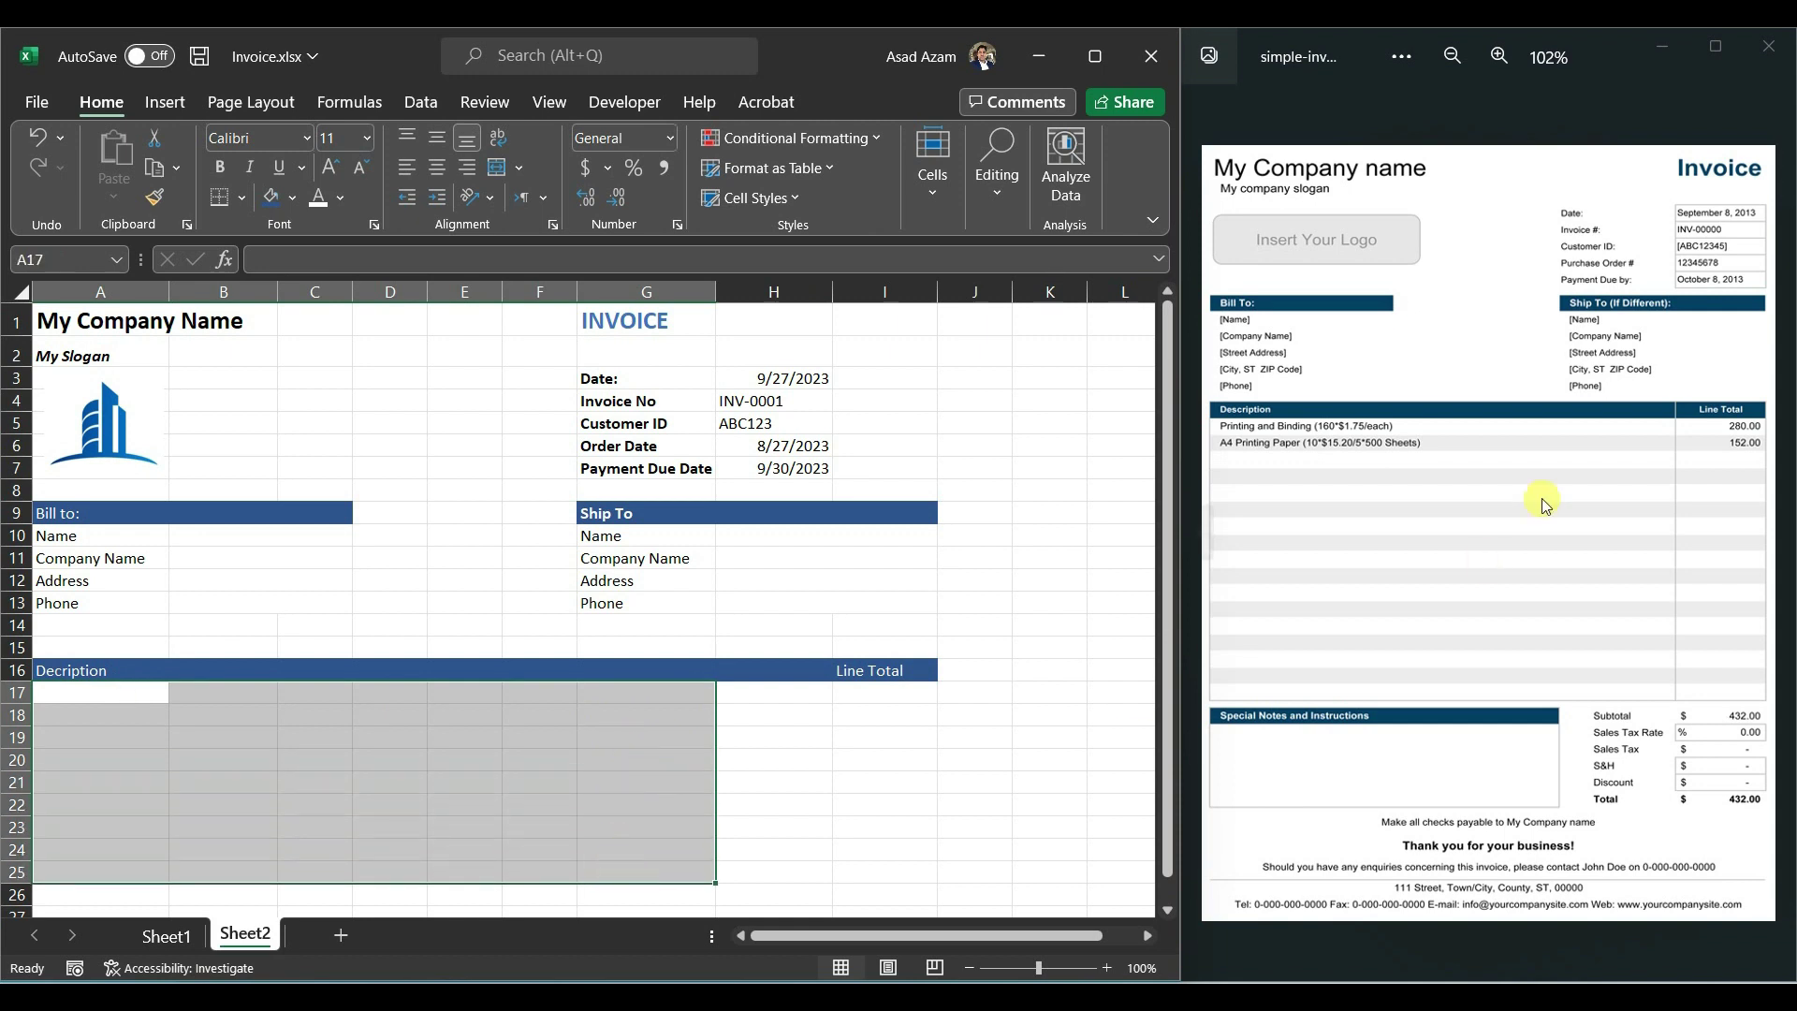
pyautogui.click(1498, 561)
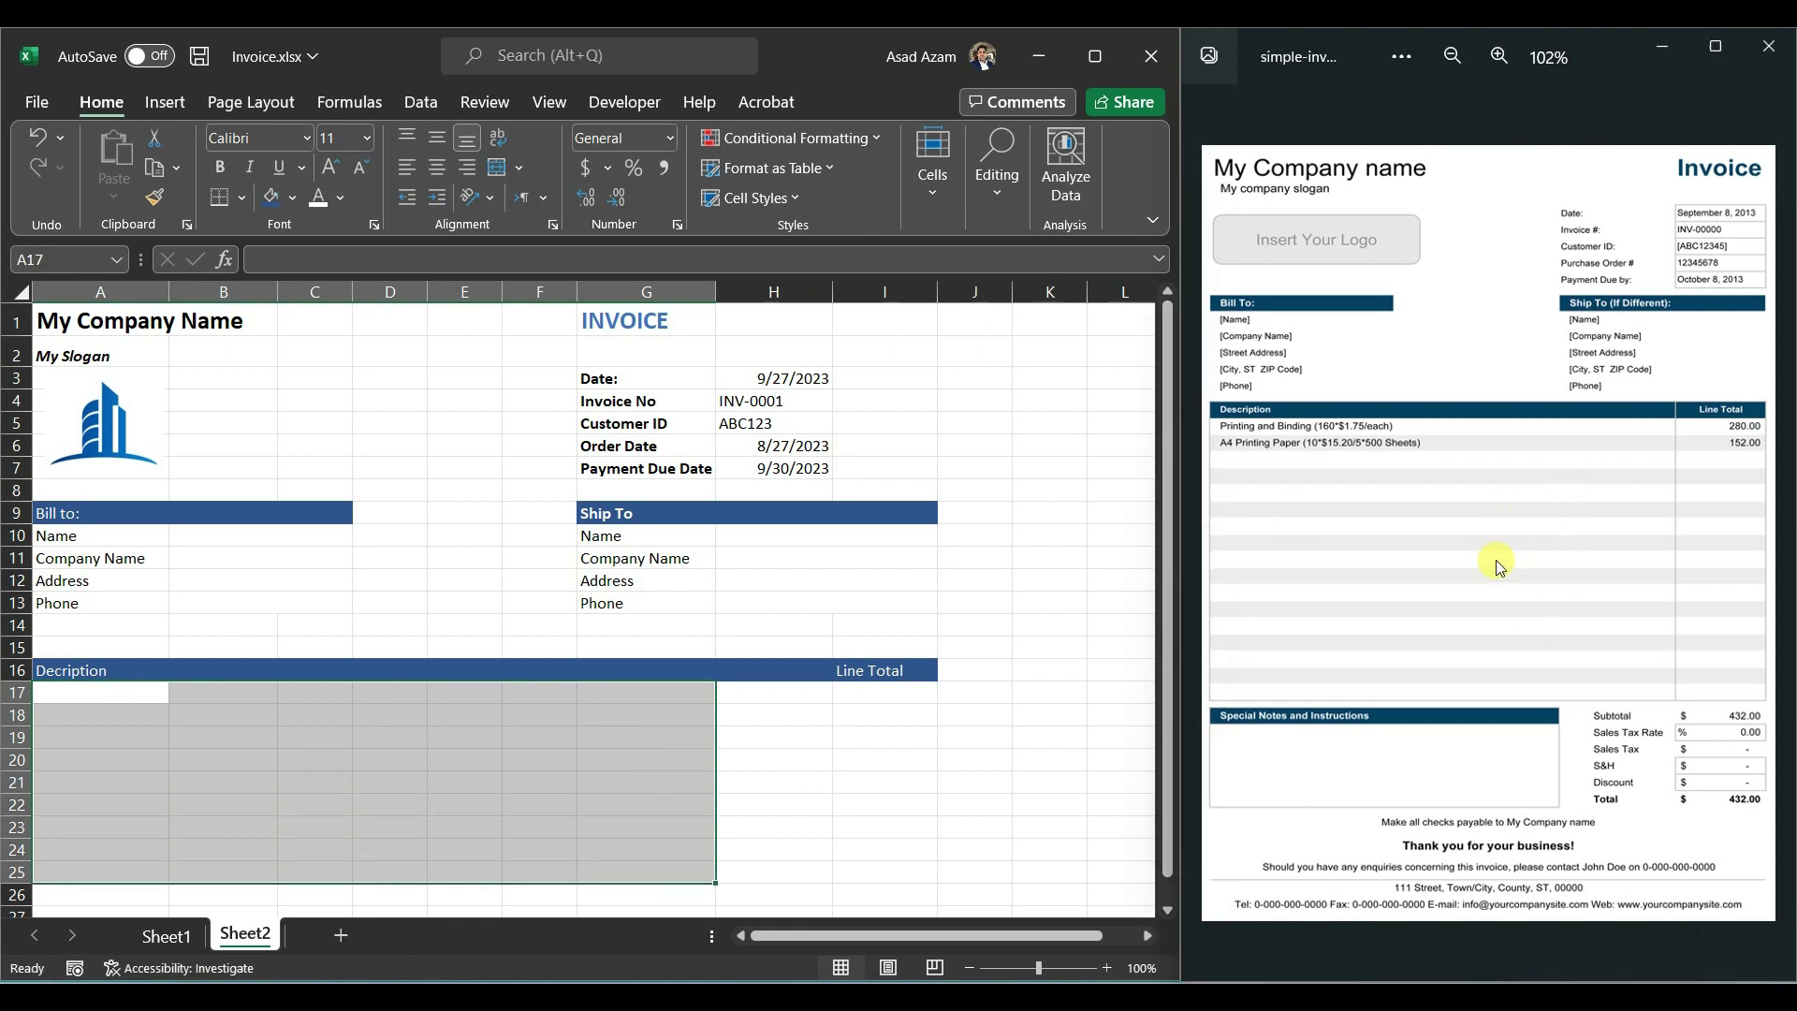
pyautogui.moveTo(132, 697); pyautogui.dragTo(796, 691)
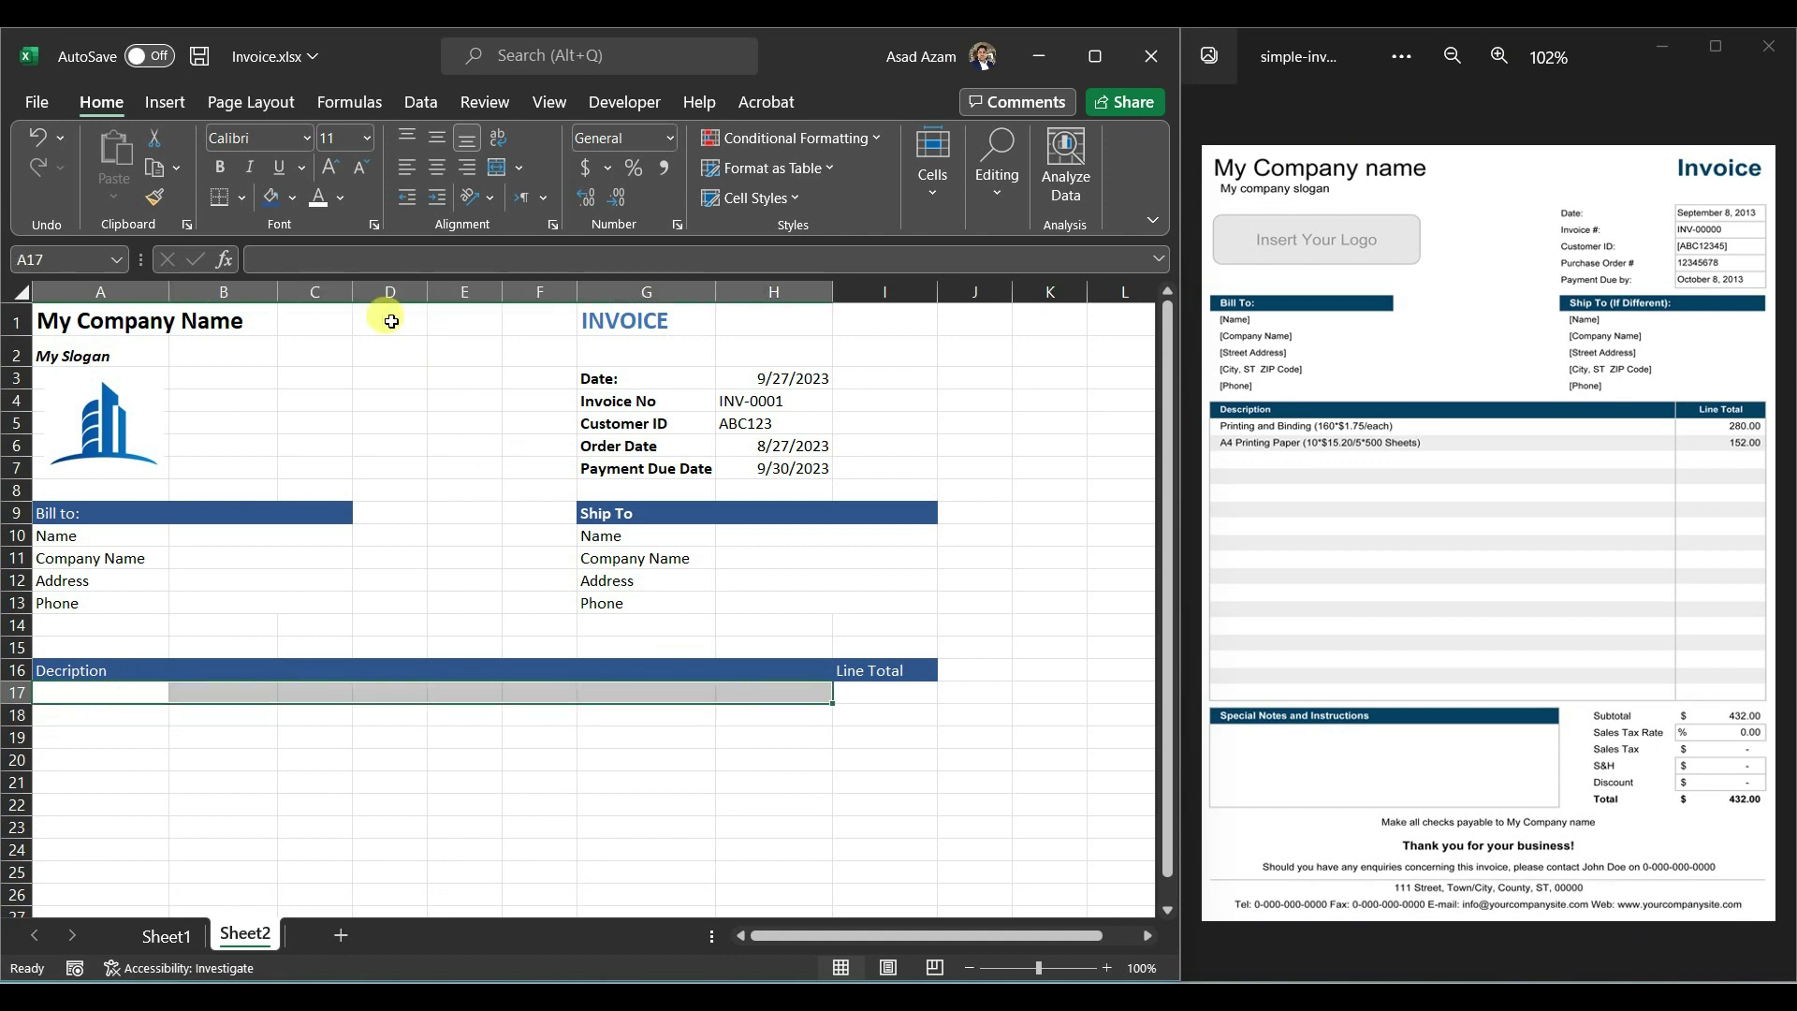
pyautogui.click(497, 169)
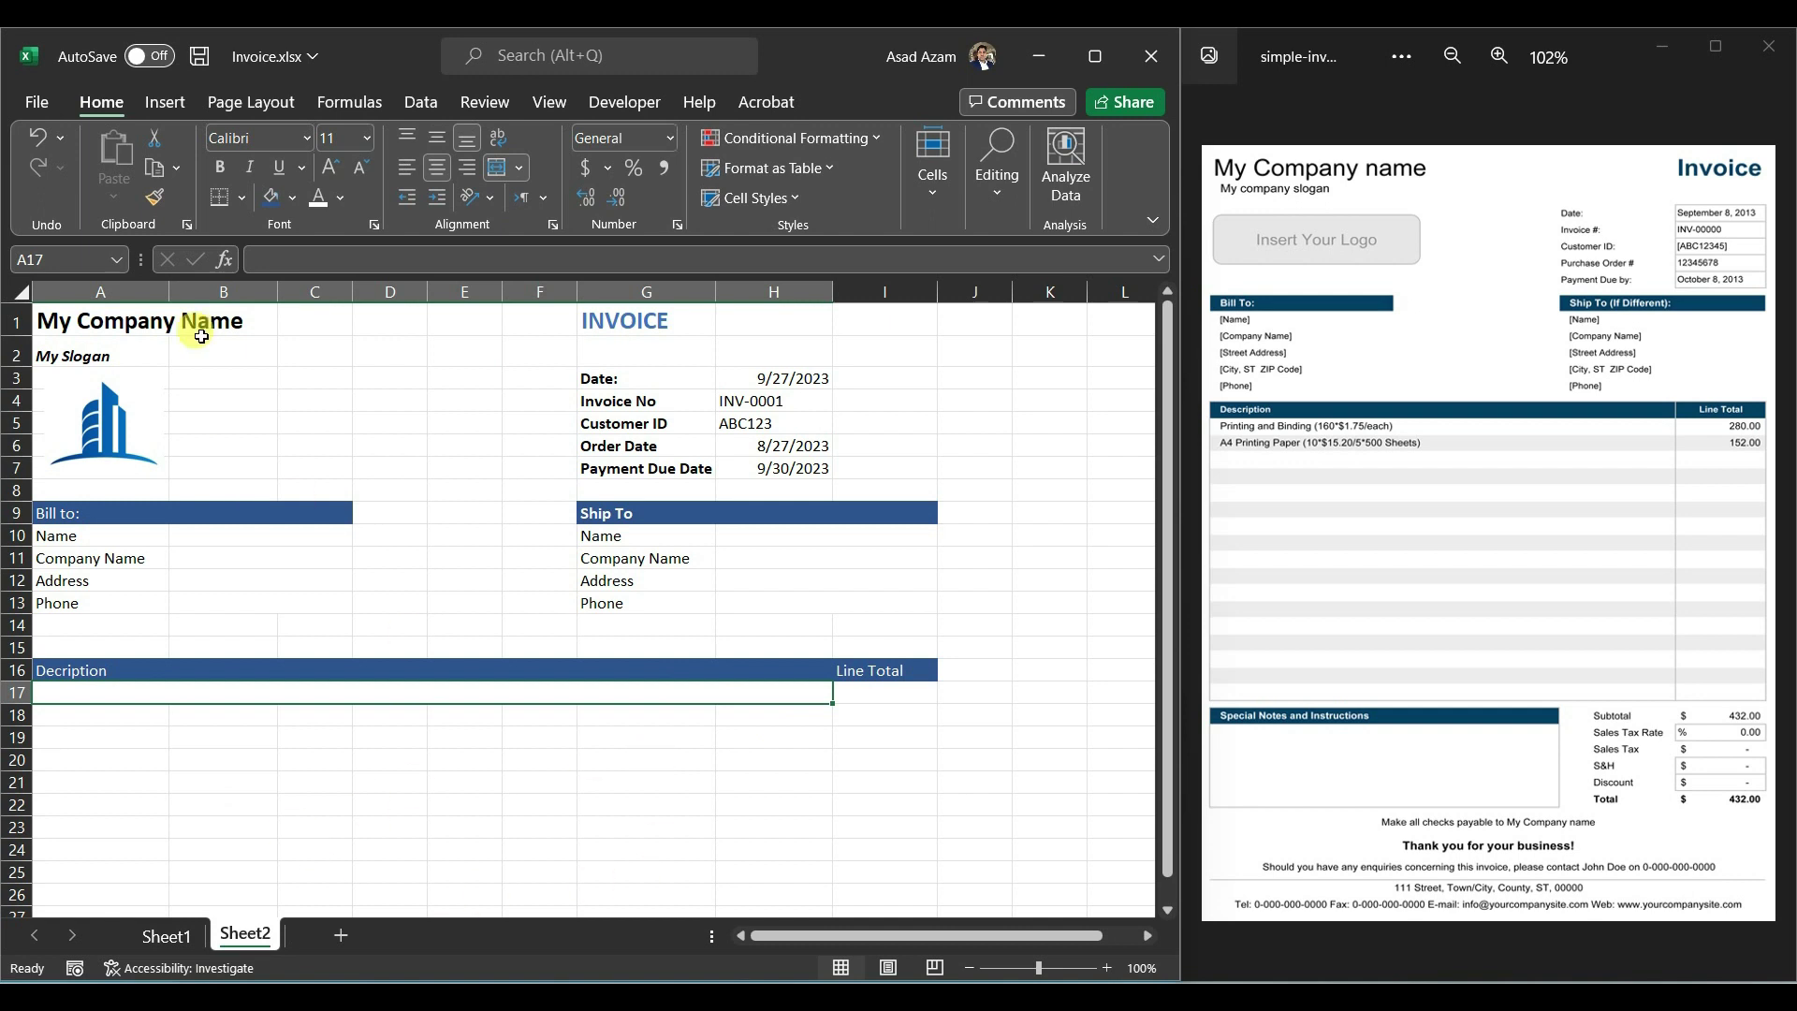
# Step: Apply the merged format of A17:H17 to the description rows A18:H29 with Format Painter
pyautogui.click(155, 198)
pyautogui.moveTo(130, 718)
pyautogui.mouseDown()
pyautogui.moveTo(670, 805)
pyautogui.moveTo(756, 895)
pyautogui.moveTo(749, 855)
pyautogui.mouseUp()
pyautogui.click(501, 762)
pyautogui.moveTo(343, 587); pyautogui.dragTo(386, 811)
pyautogui.click(382, 765)
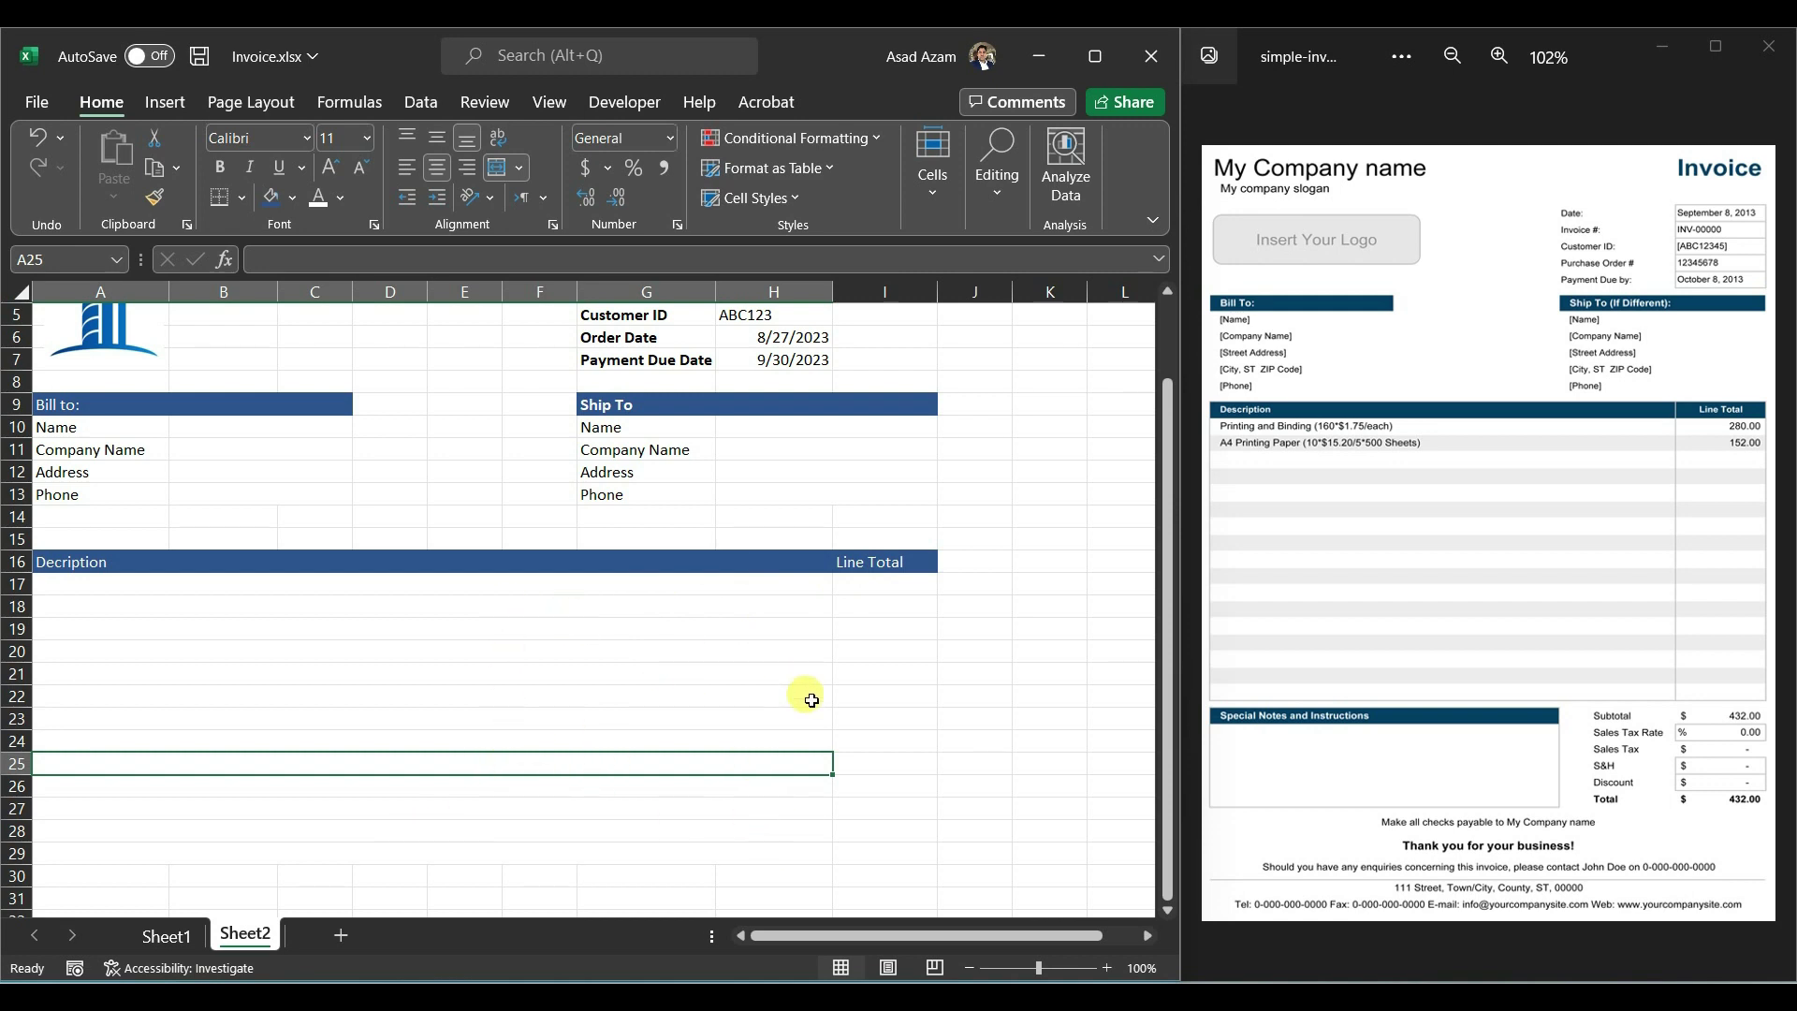
pyautogui.scroll(-1, 711, 729)
pyautogui.click(714, 664)
# Step: Enter "Paper A4 size" as the first item description in A17
pyautogui.click(289, 527)
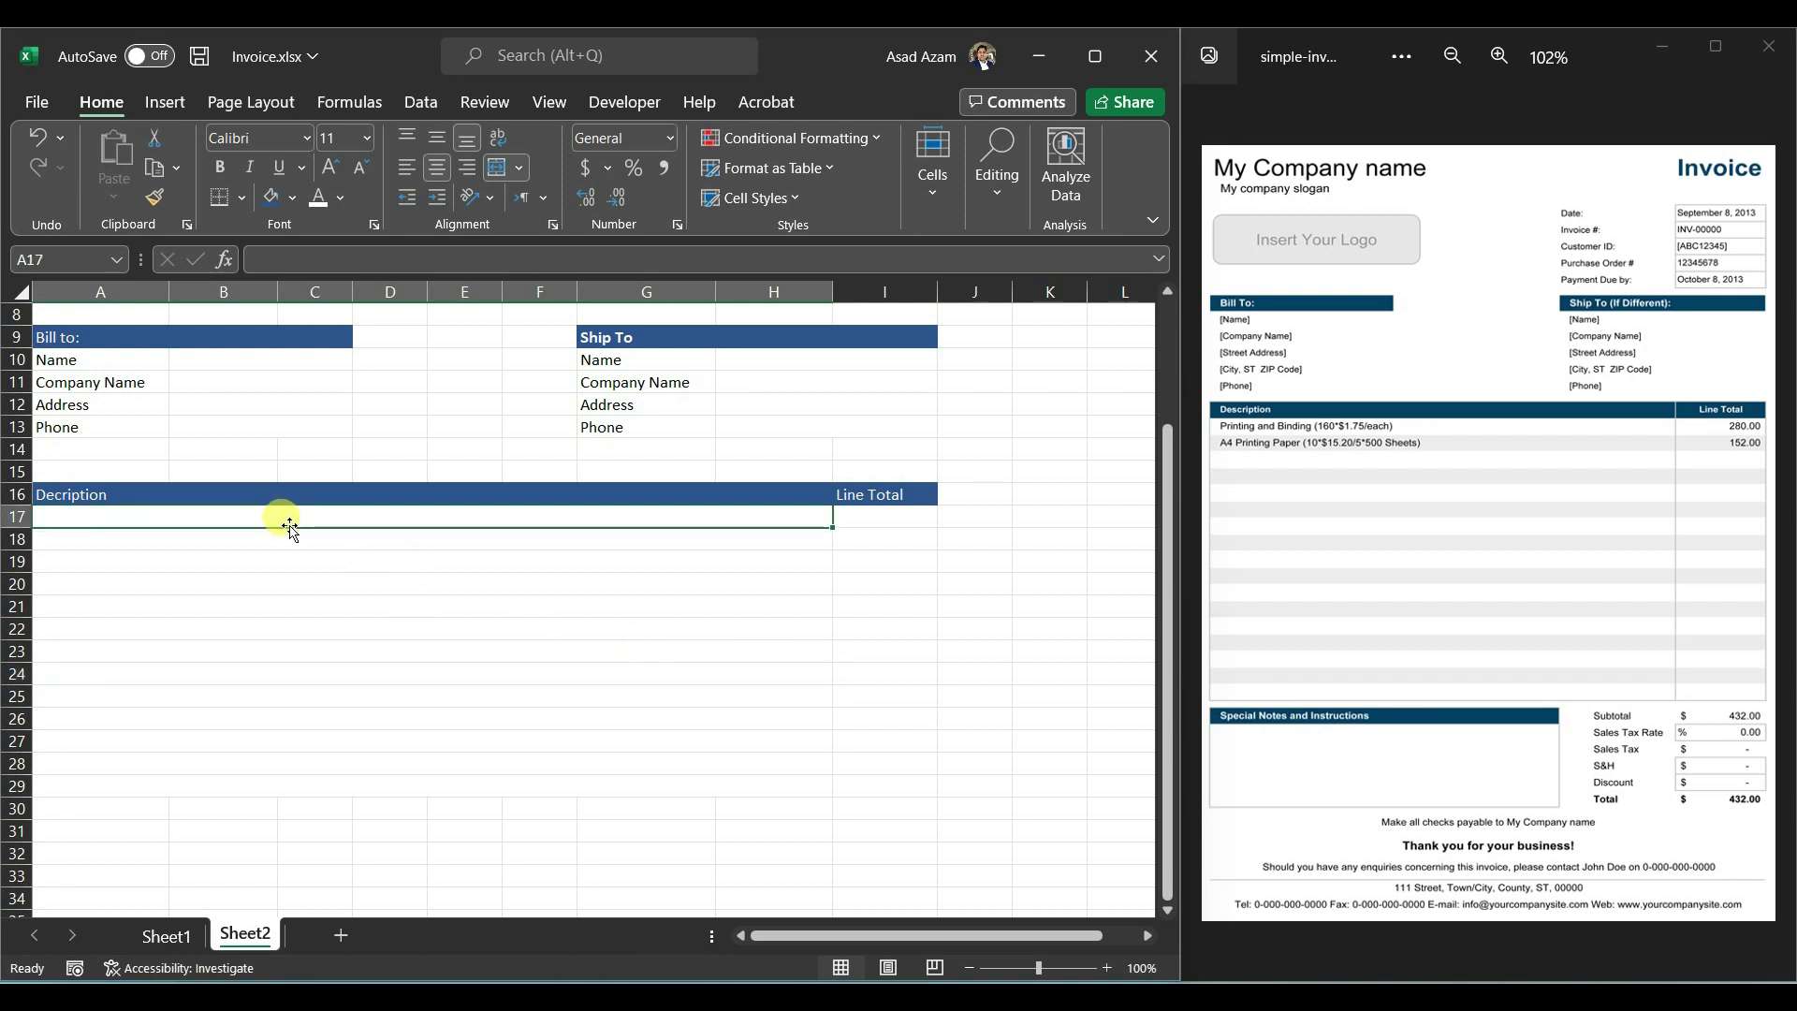
pyautogui.write('Paper A')
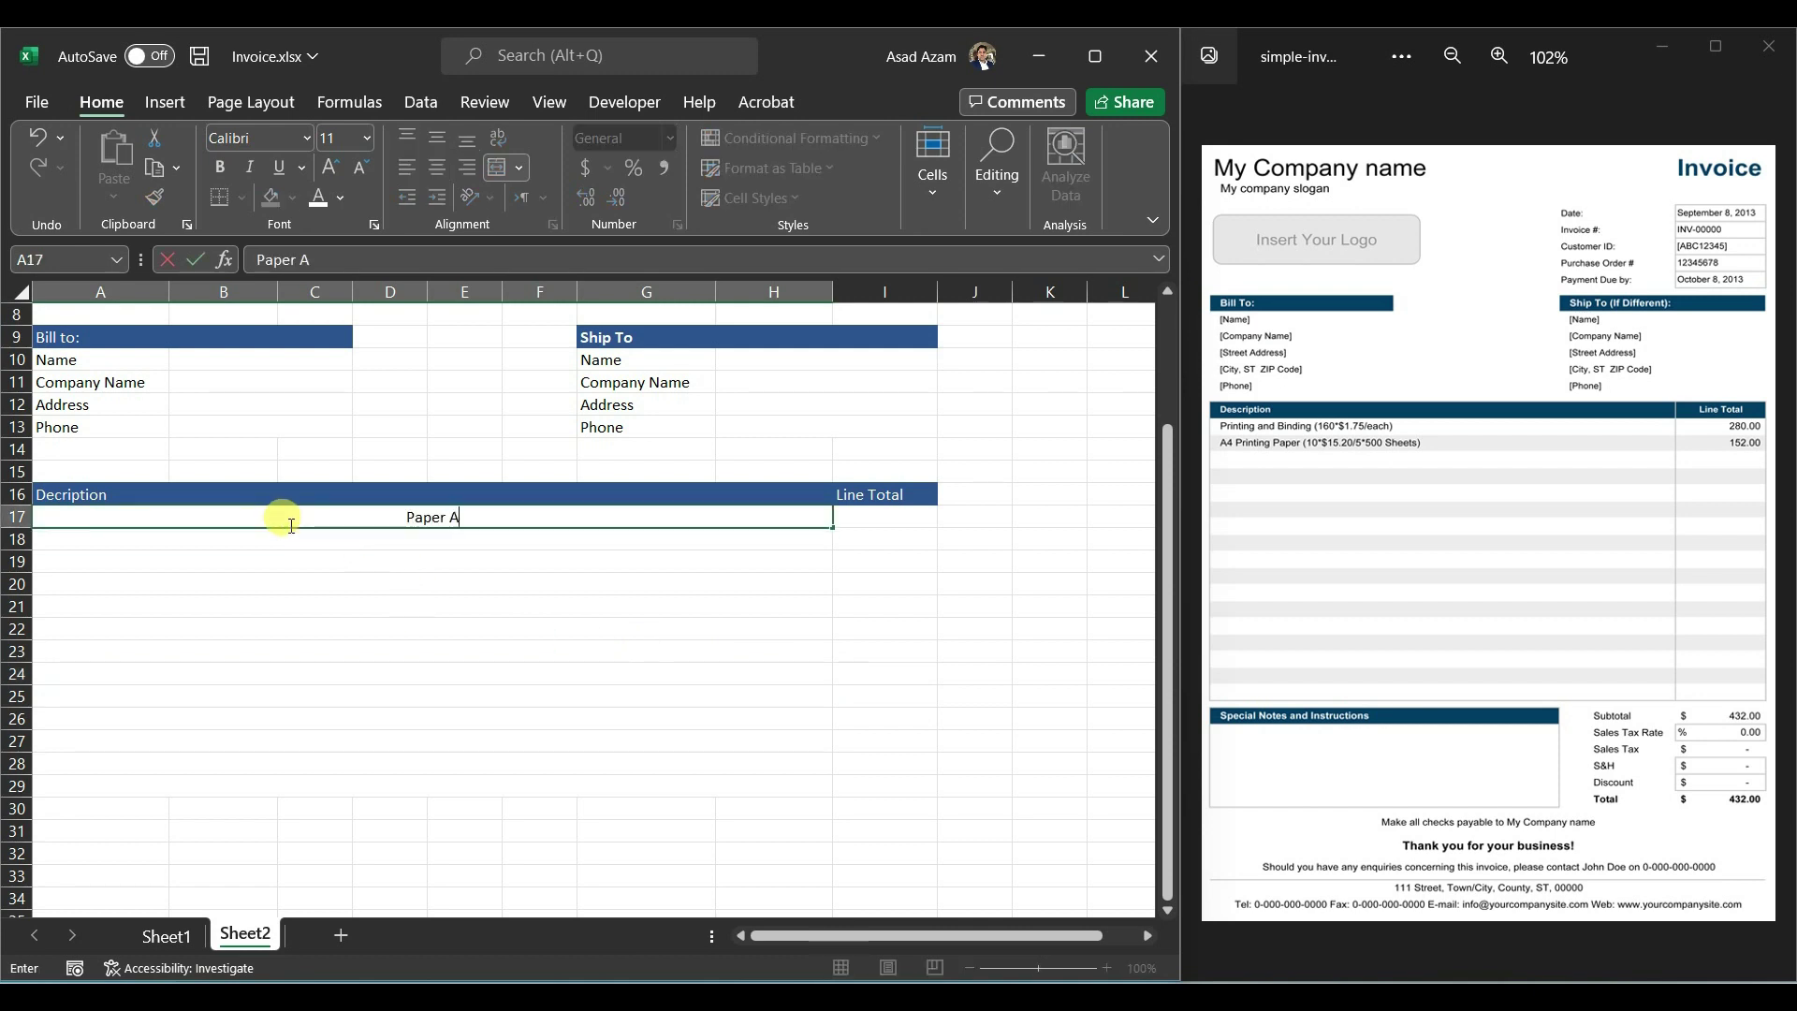
pyautogui.write('4 size')
pyautogui.press('Tab')
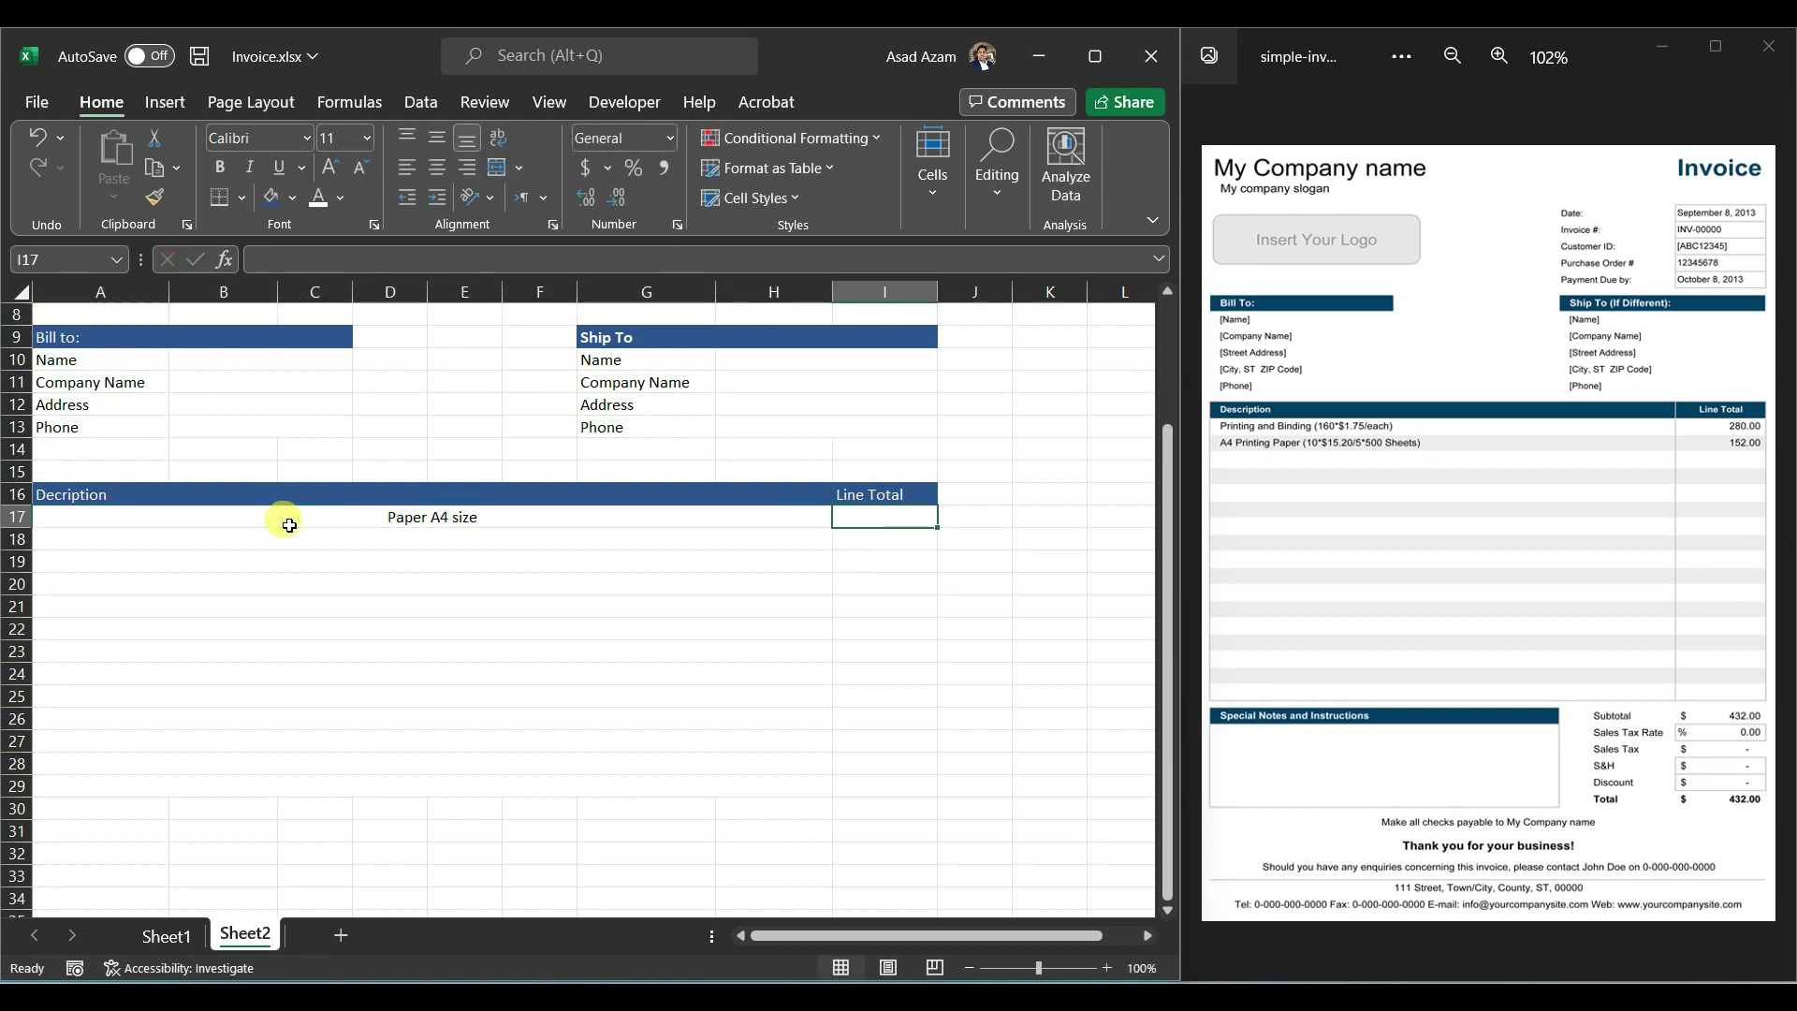
pyautogui.write('10')
pyautogui.press('Return')
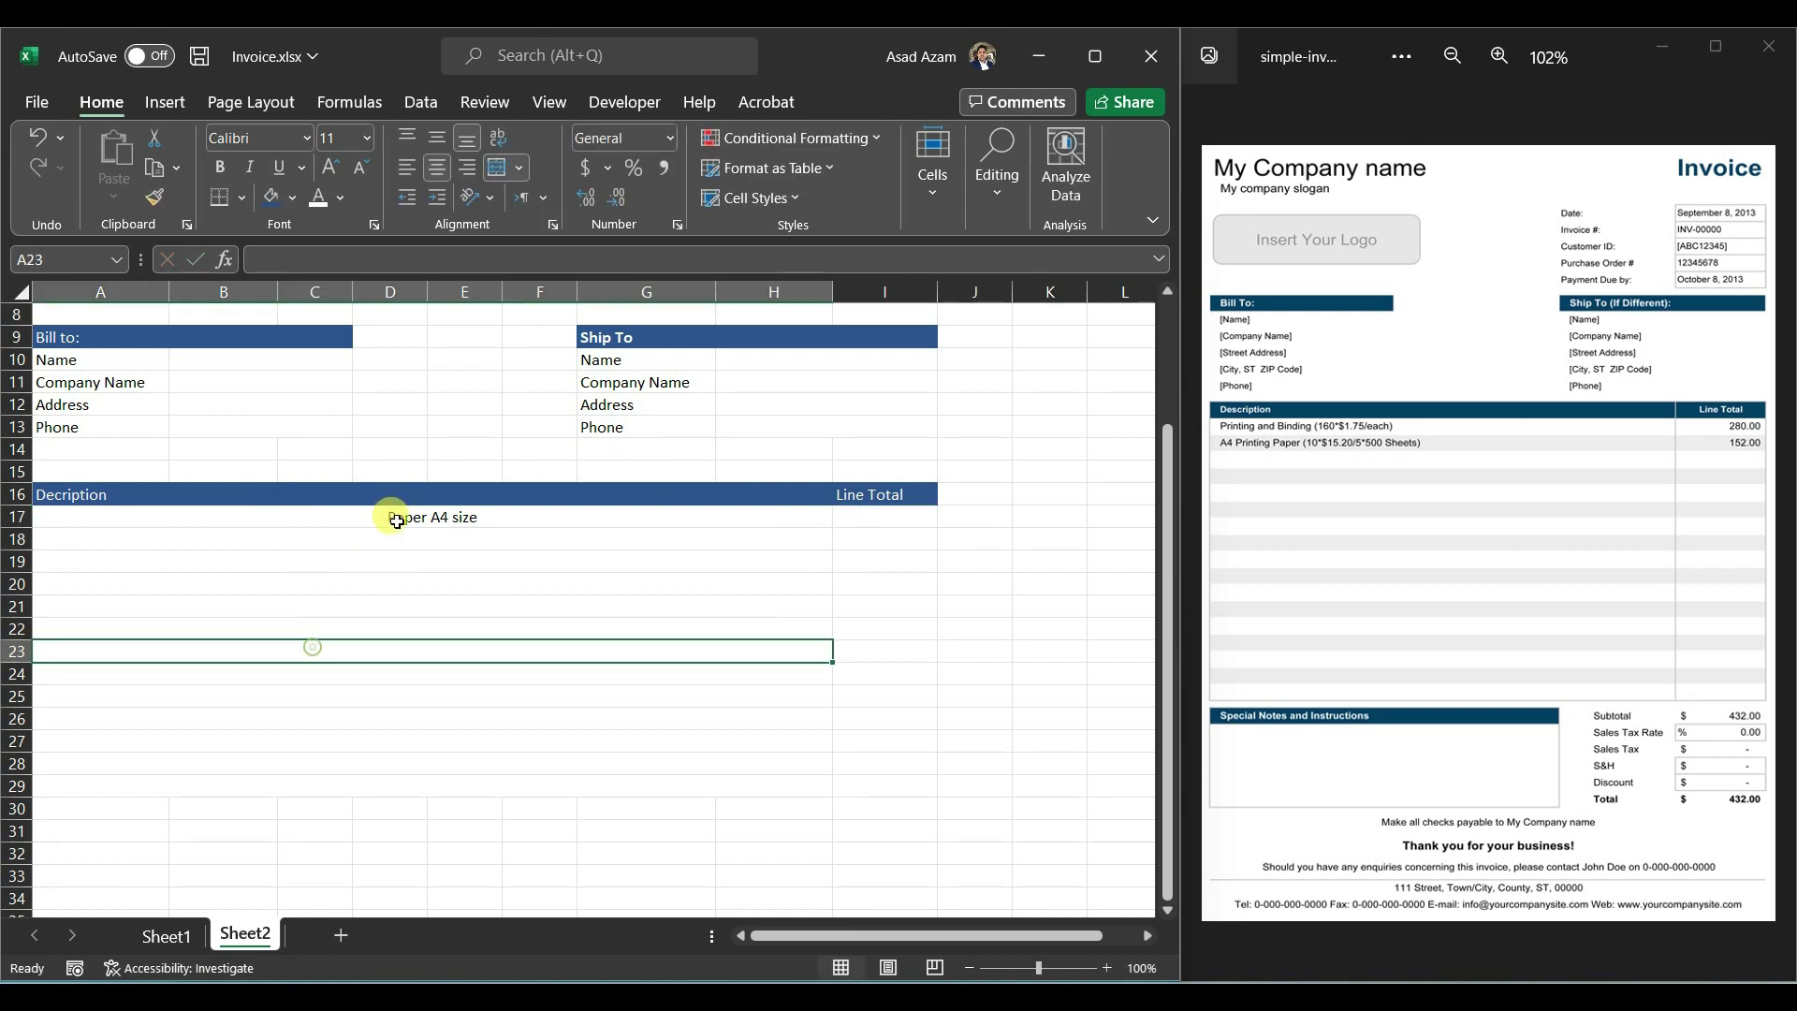
# Step: Left-align the description in A17 and apply its format to rows A18:H29 with Format Painter
pyautogui.click(396, 519)
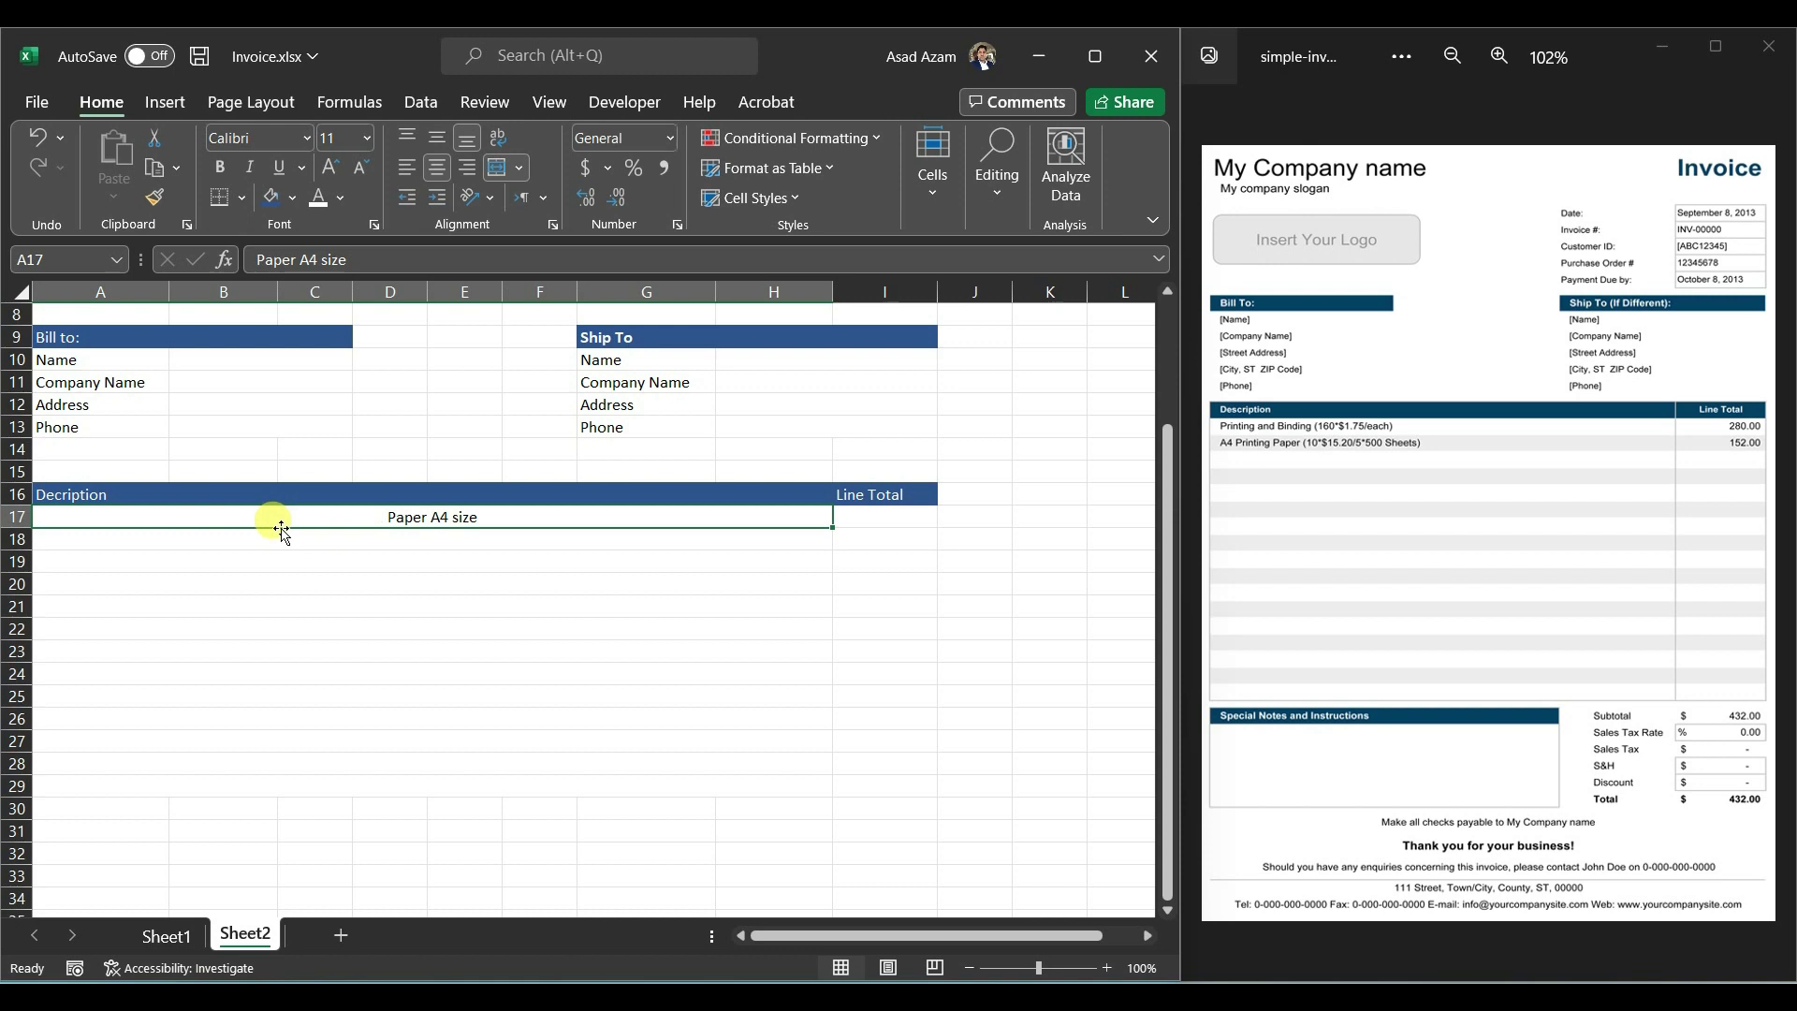
pyautogui.click(407, 170)
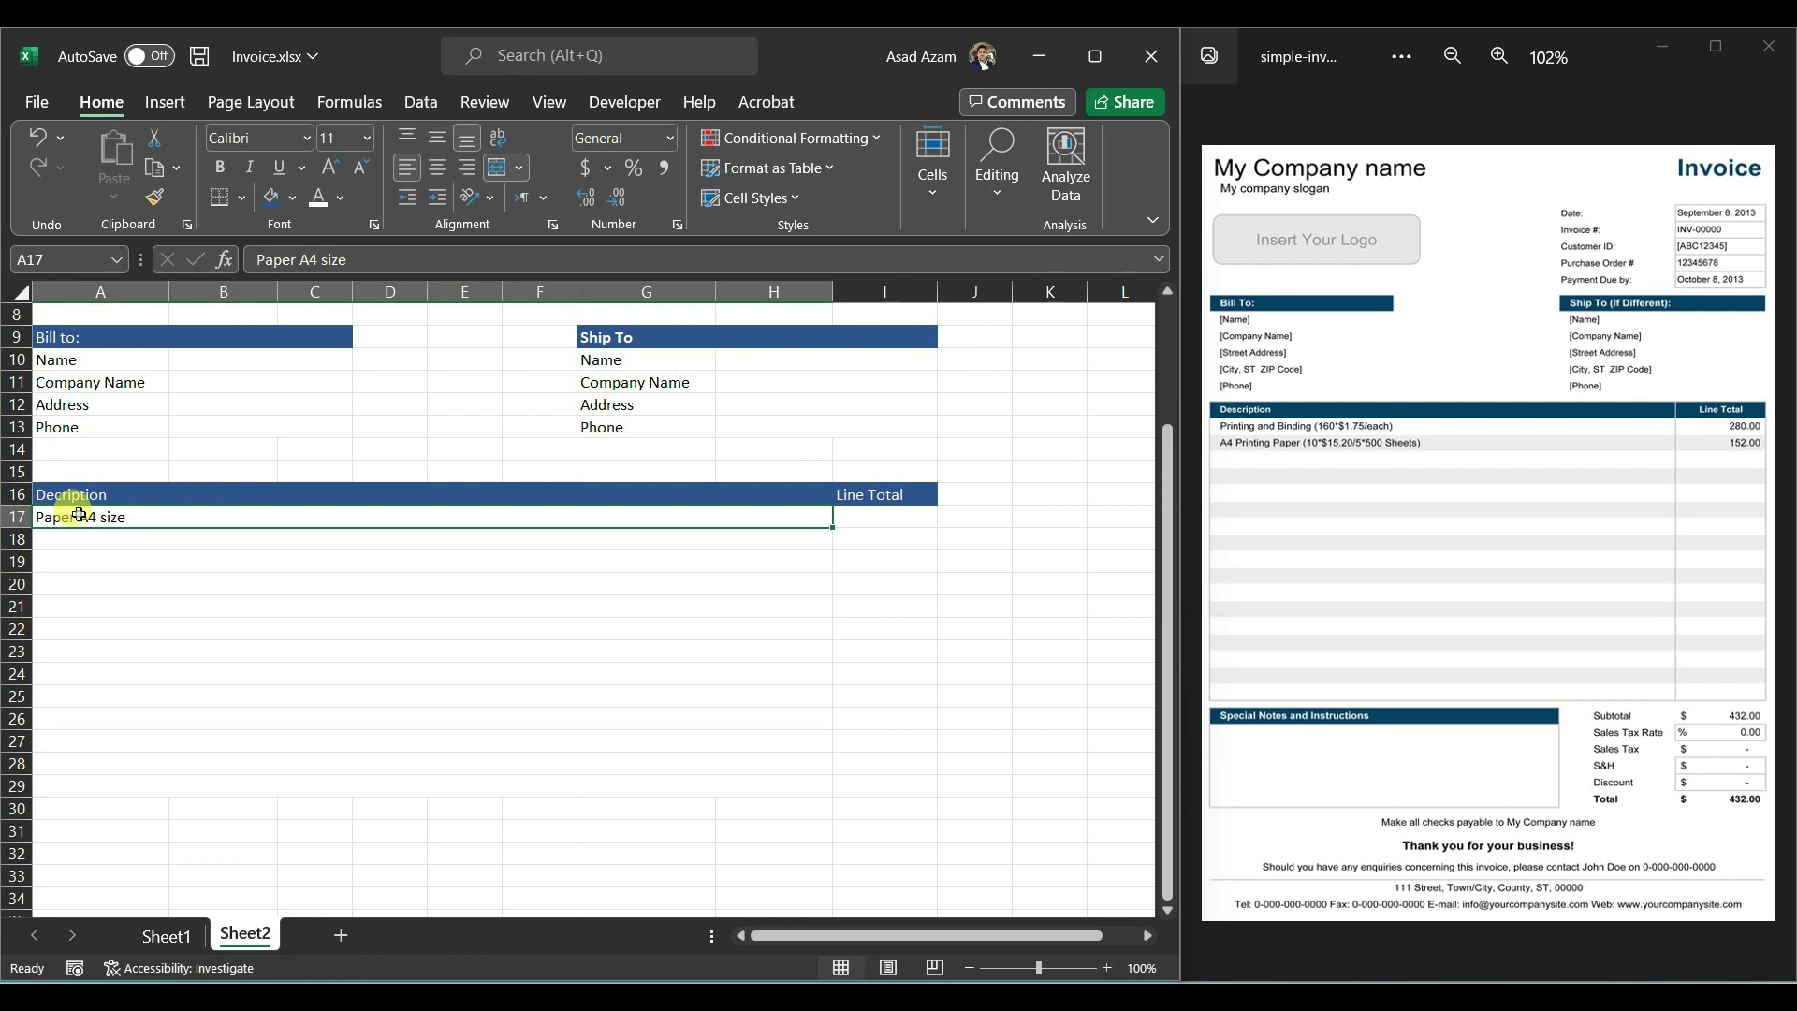
pyautogui.click(161, 206)
pyautogui.moveTo(120, 541)
pyautogui.mouseDown()
pyautogui.moveTo(300, 630)
pyautogui.moveTo(419, 761)
pyautogui.moveTo(412, 784)
pyautogui.mouseUp()
pyautogui.click(298, 676)
# Step: Enter "White board 3' x4'" as the second item description in A18
pyautogui.click(161, 543)
pyautogui.write('M')
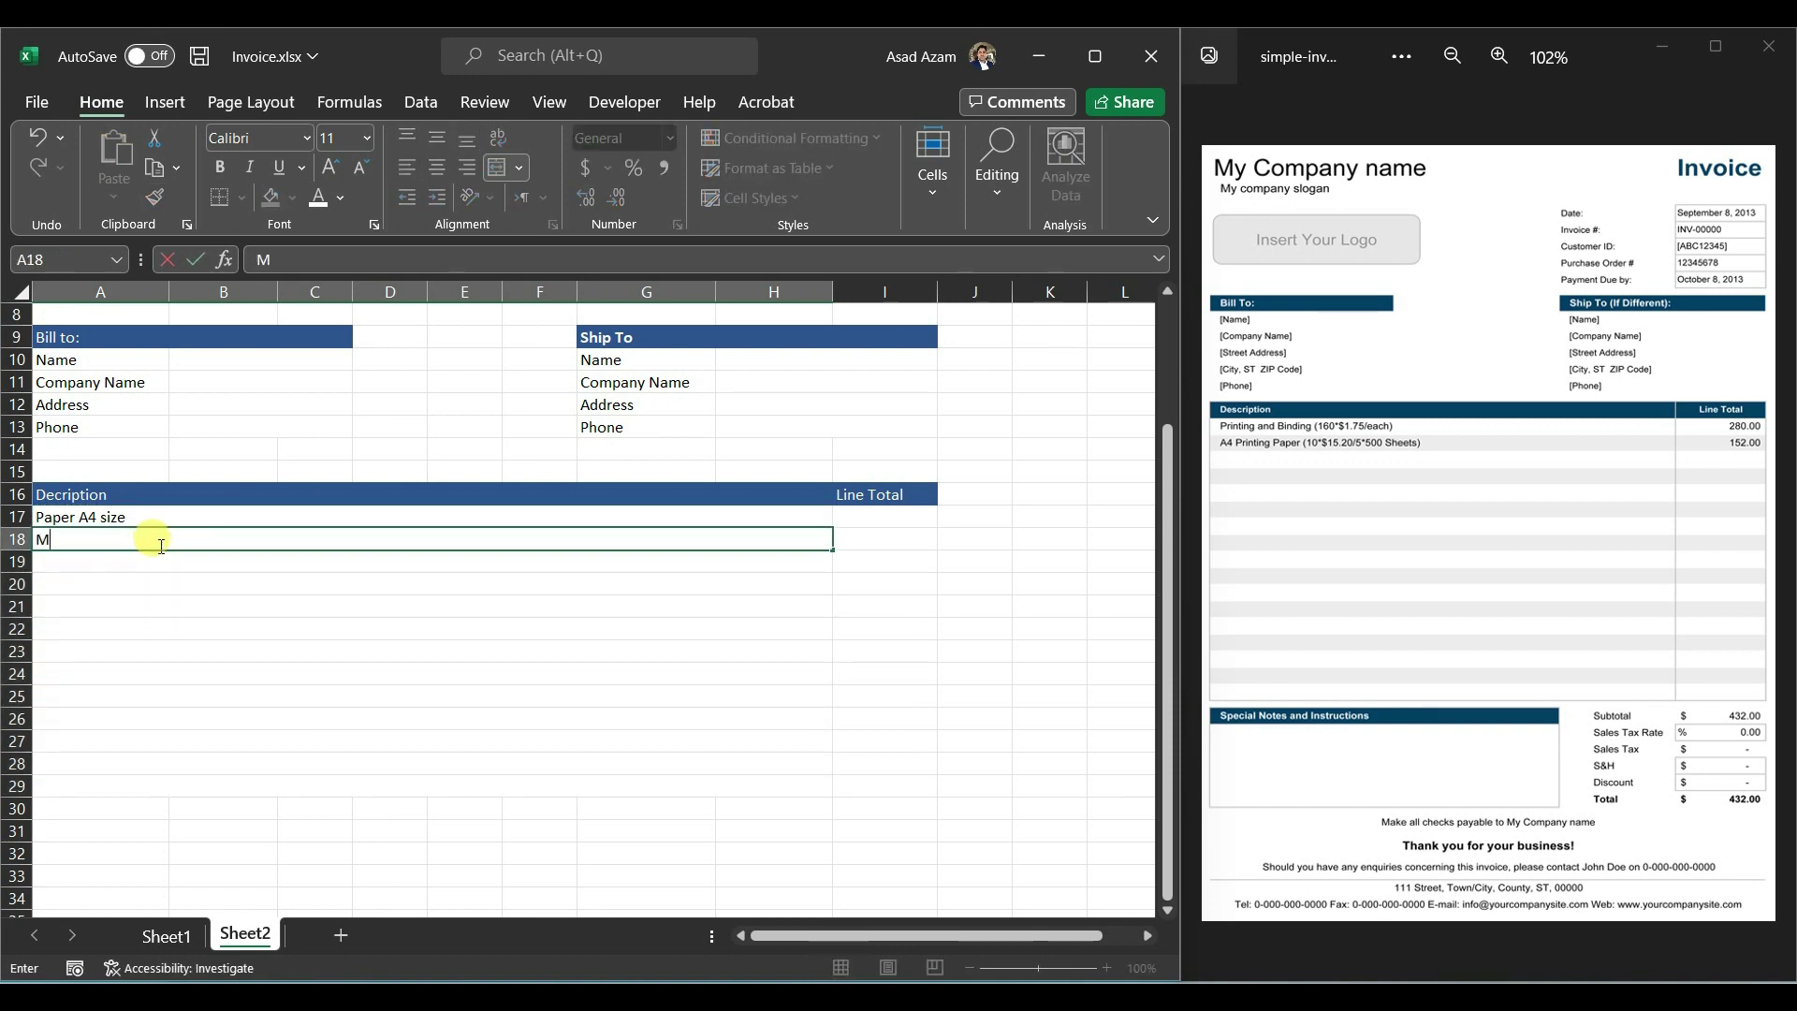
pyautogui.write('ar')
pyautogui.press('BackSpace')
pyautogui.press('BackSpace')
pyautogui.press('BackSpace')
pyautogui.write("White board 3' x")
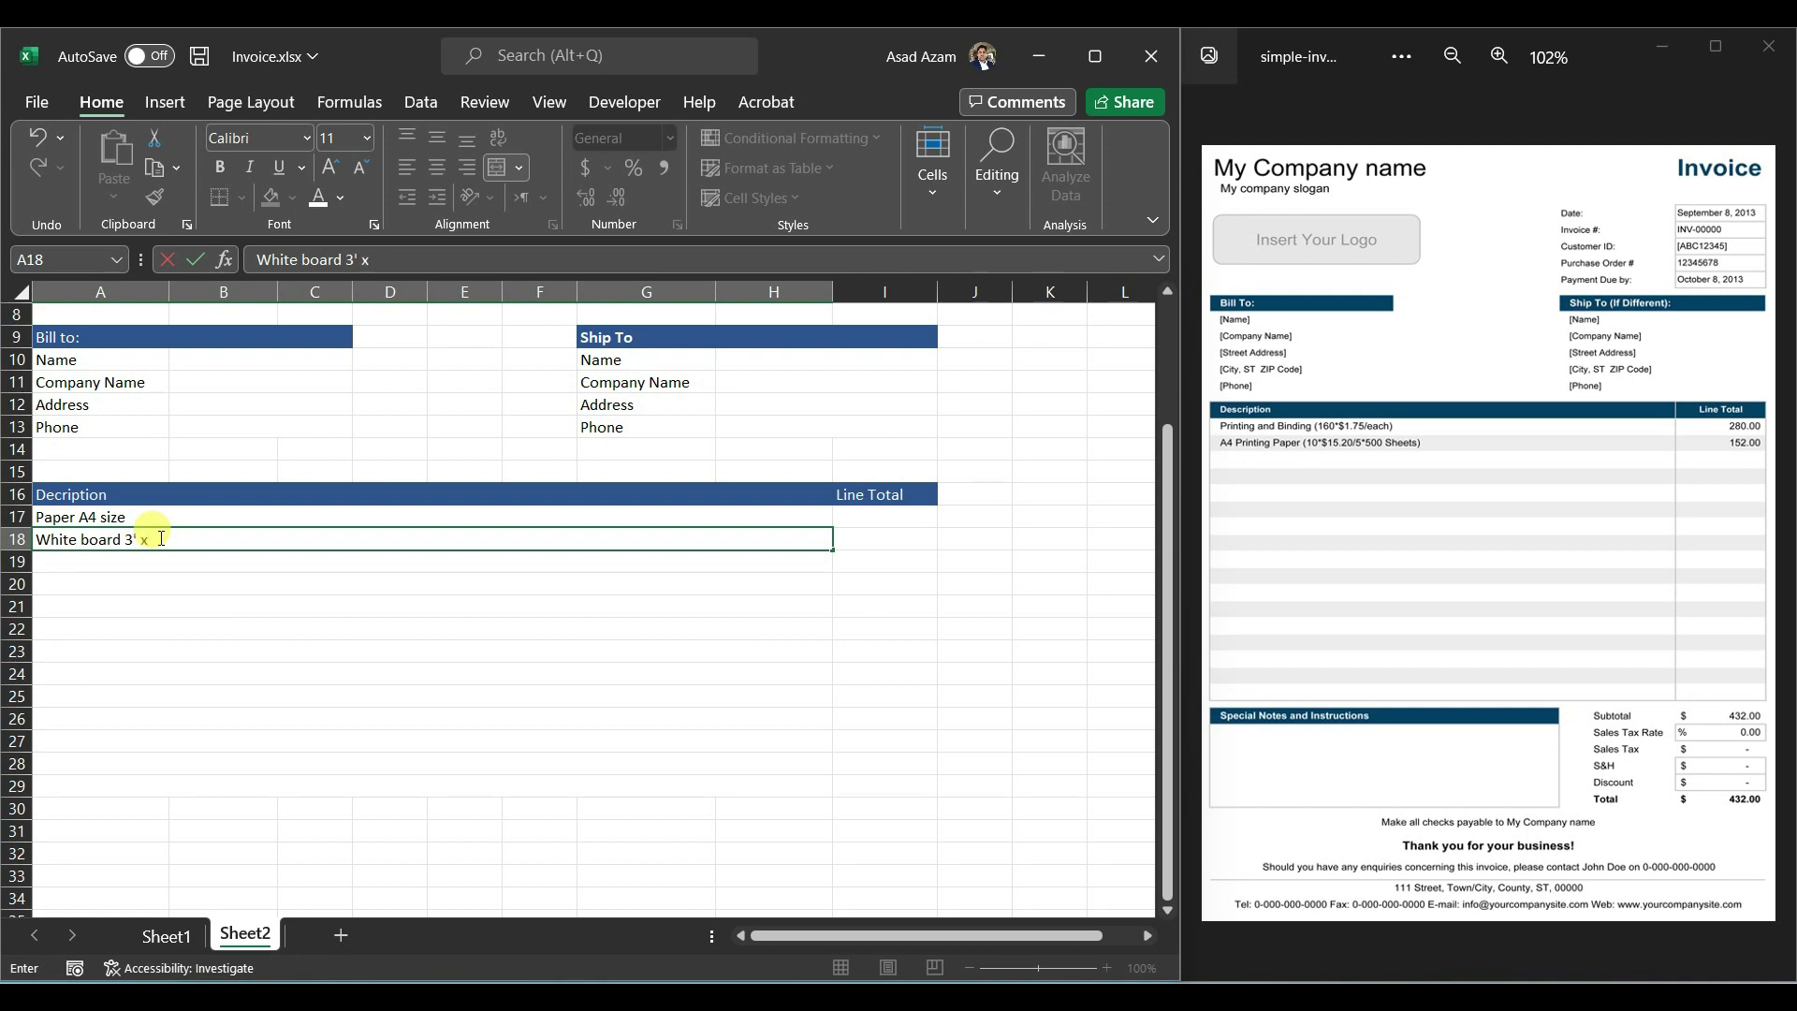
pyautogui.write("'")
# Step: Enter line totals of 100 in I17 and 50 in I18
pyautogui.click(883, 515)
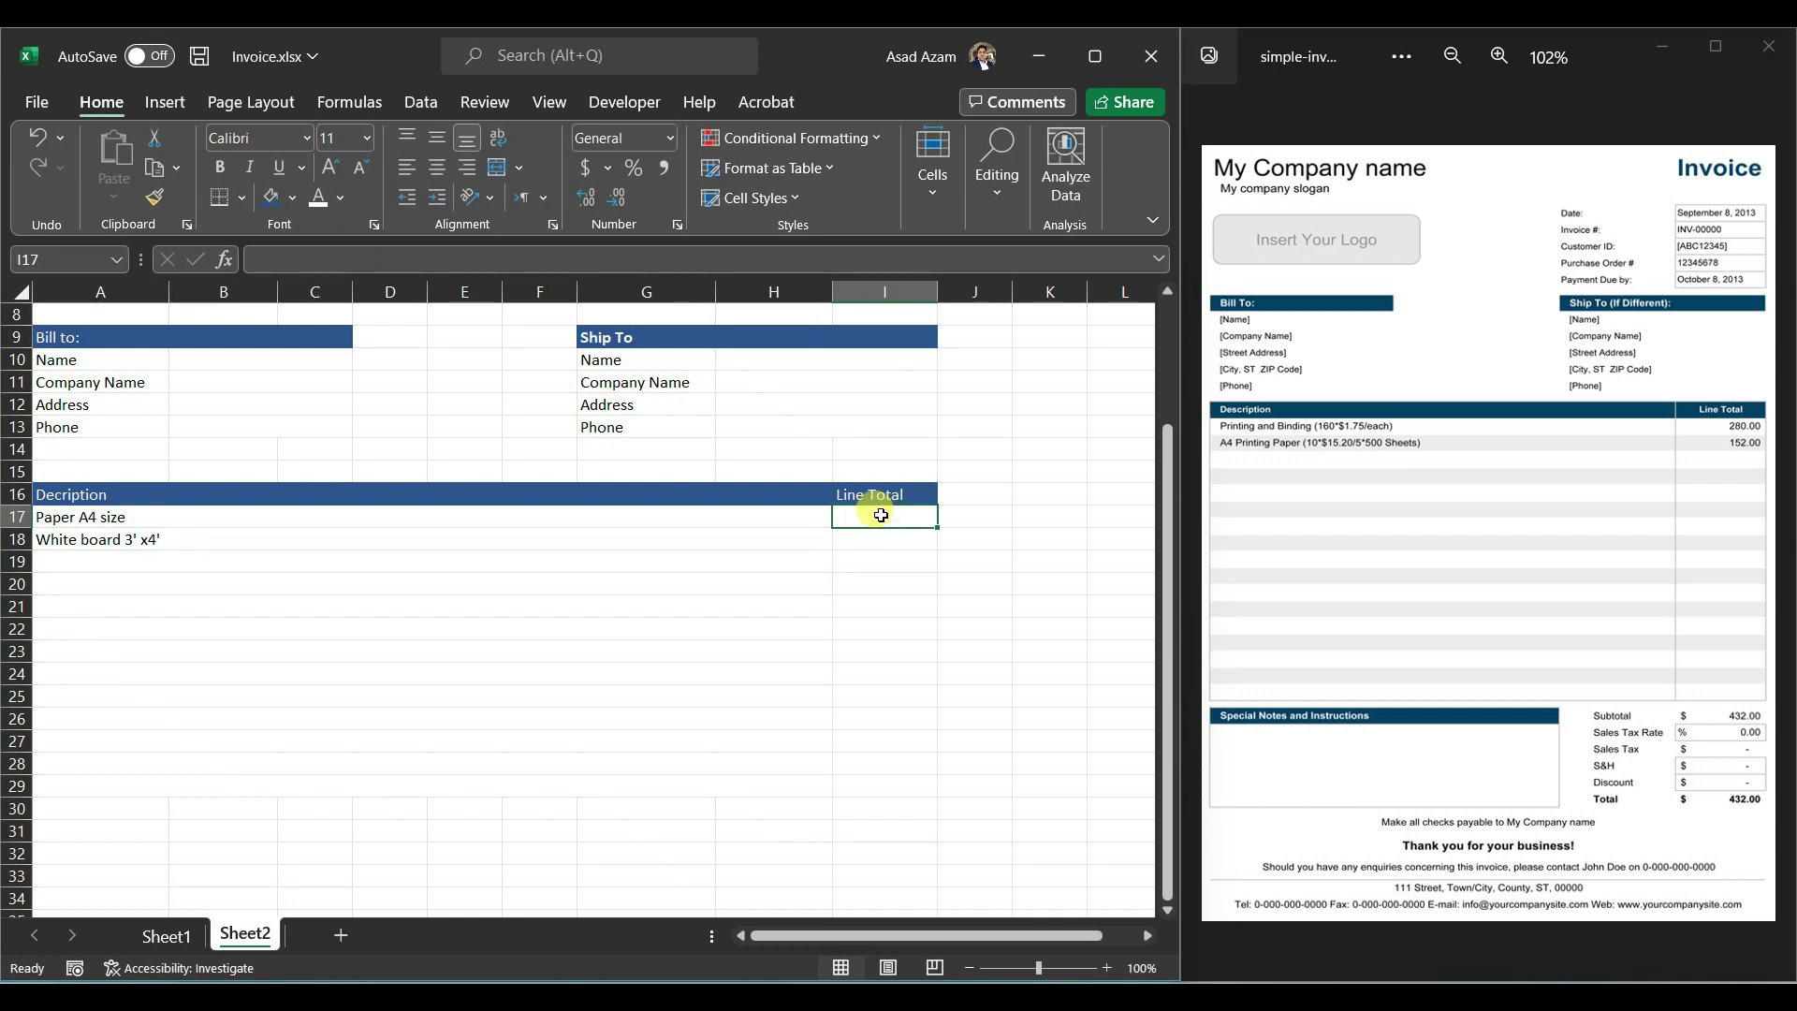
pyautogui.write('100')
pyautogui.press('Return')
pyautogui.write('50')
pyautogui.press('Return')
pyautogui.click(840, 786)
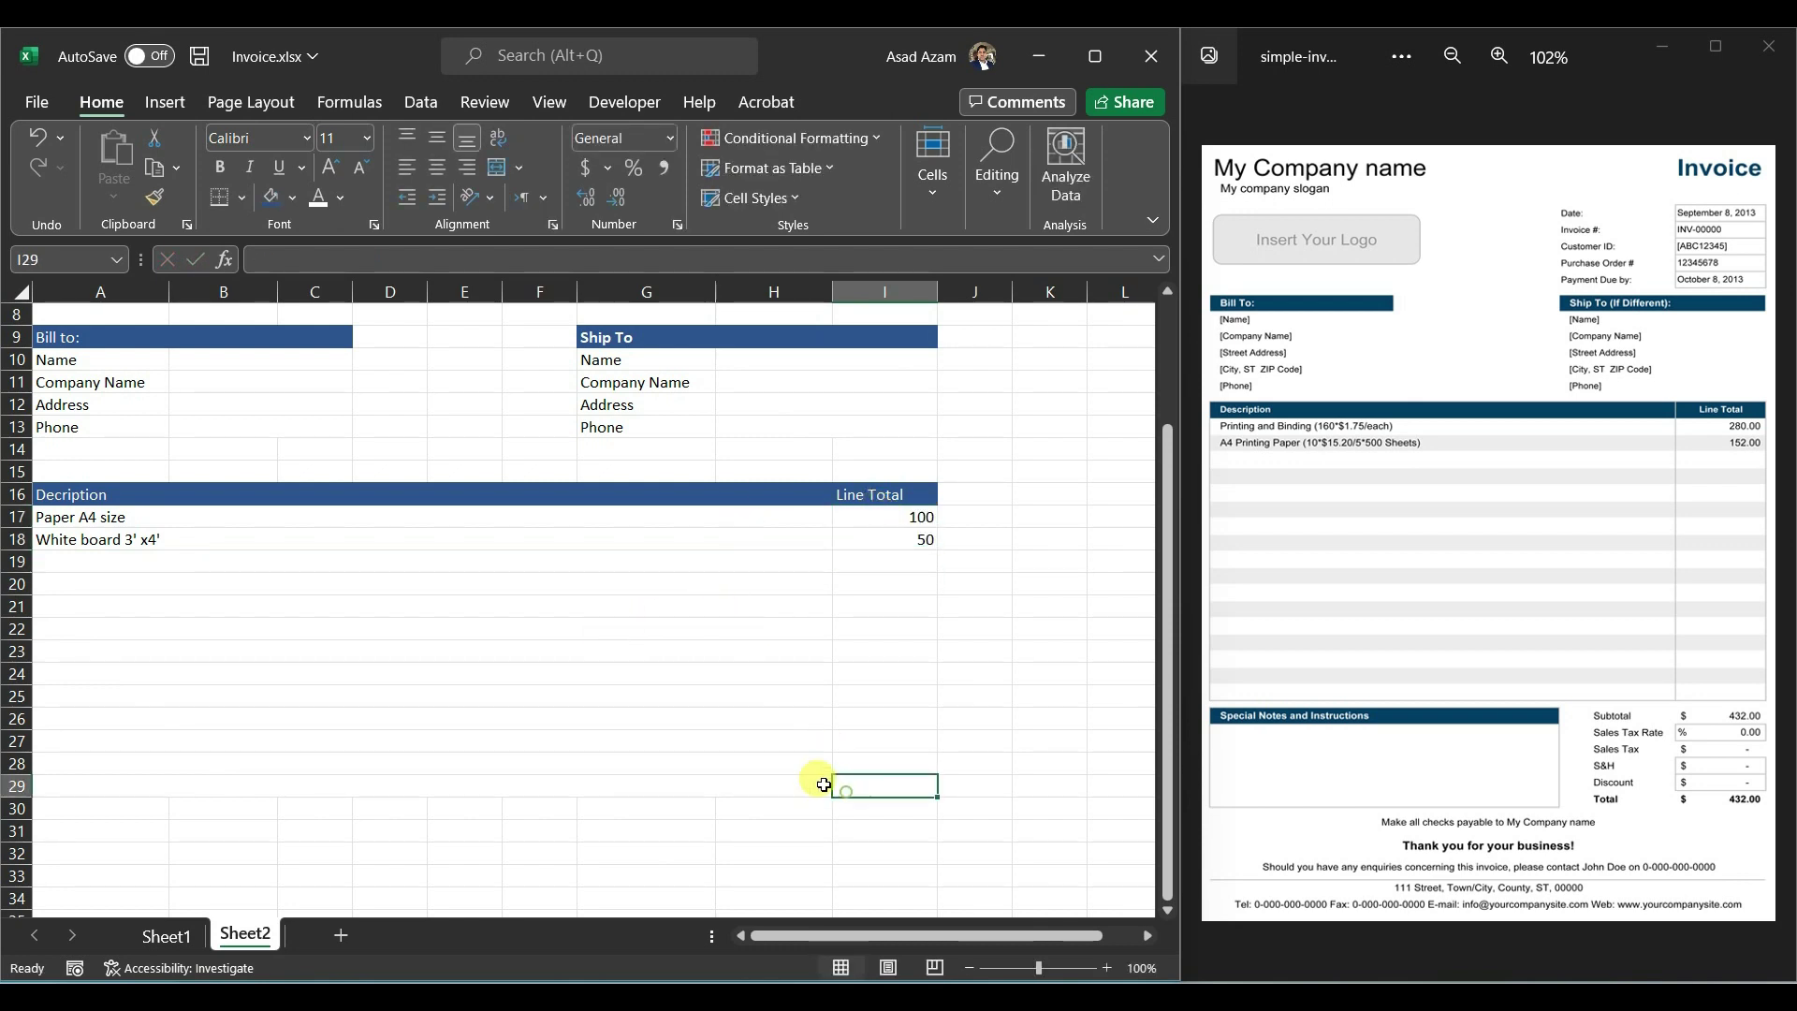
# Step: Preview how the invoice sheet prints and return to the worksheet
pyautogui.moveTo(269, 497); pyautogui.dragTo(854, 786)
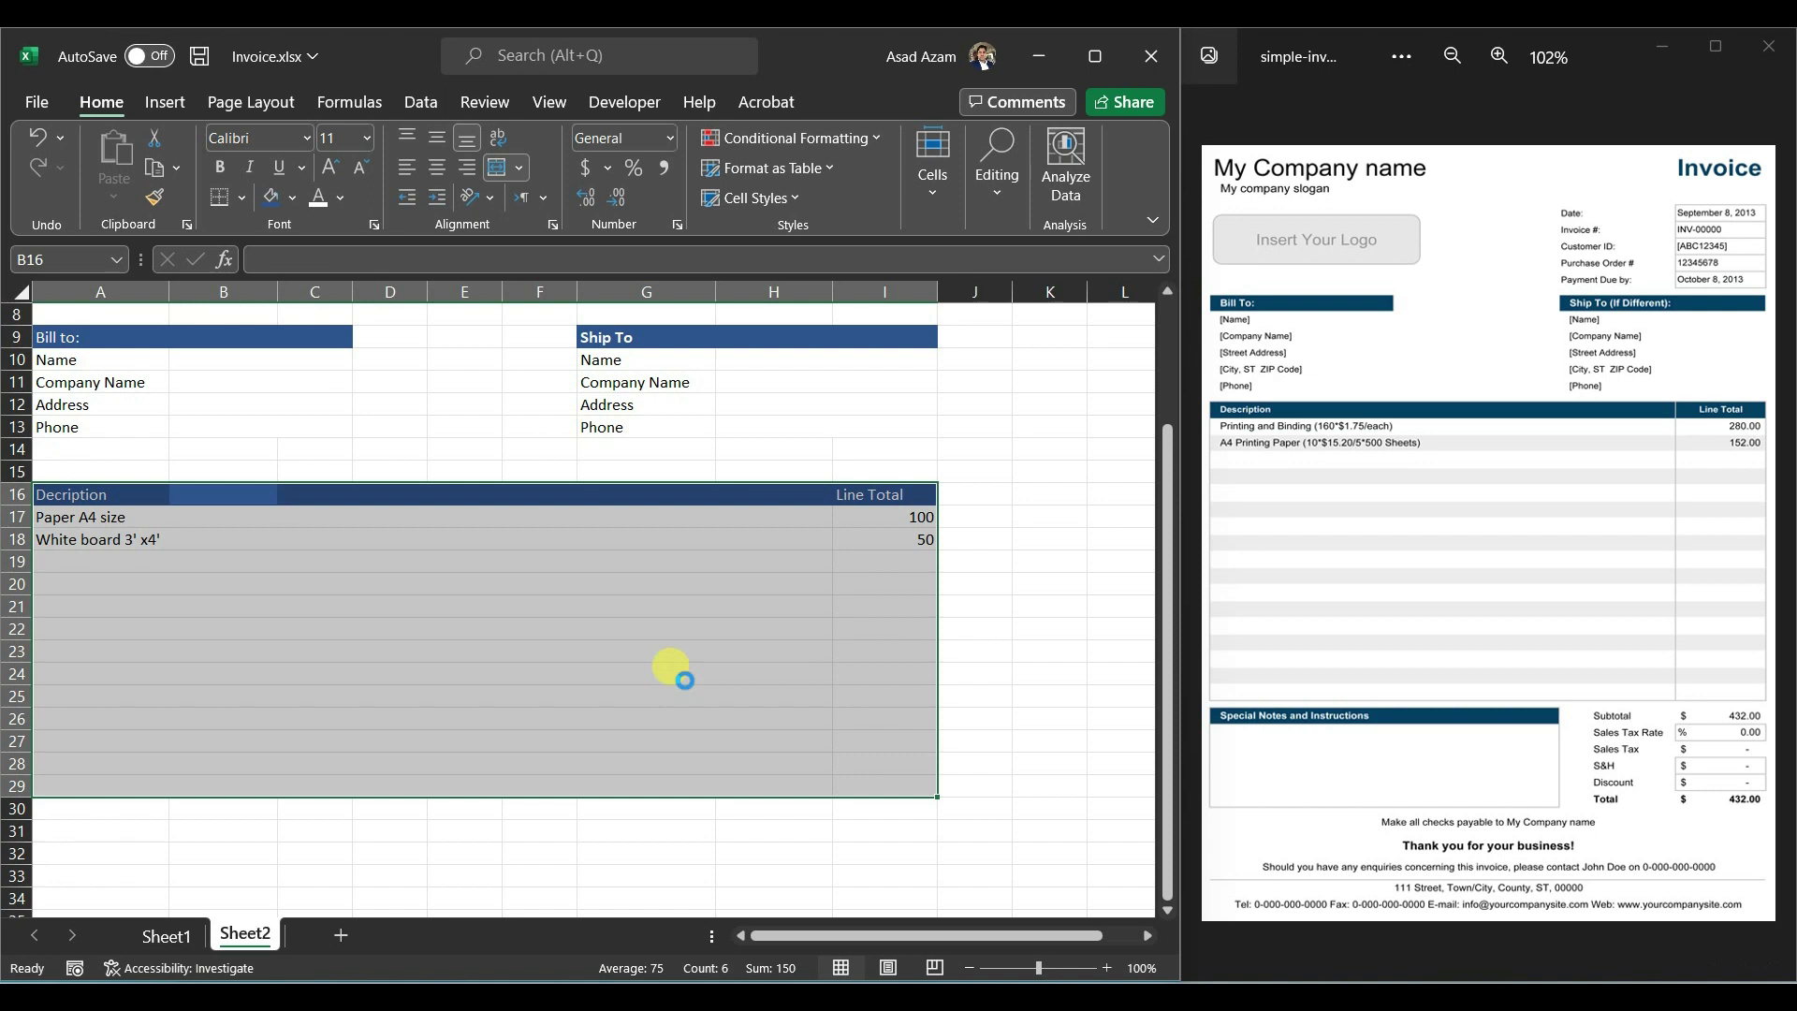
pyautogui.hotkey('ctrl', 'p')
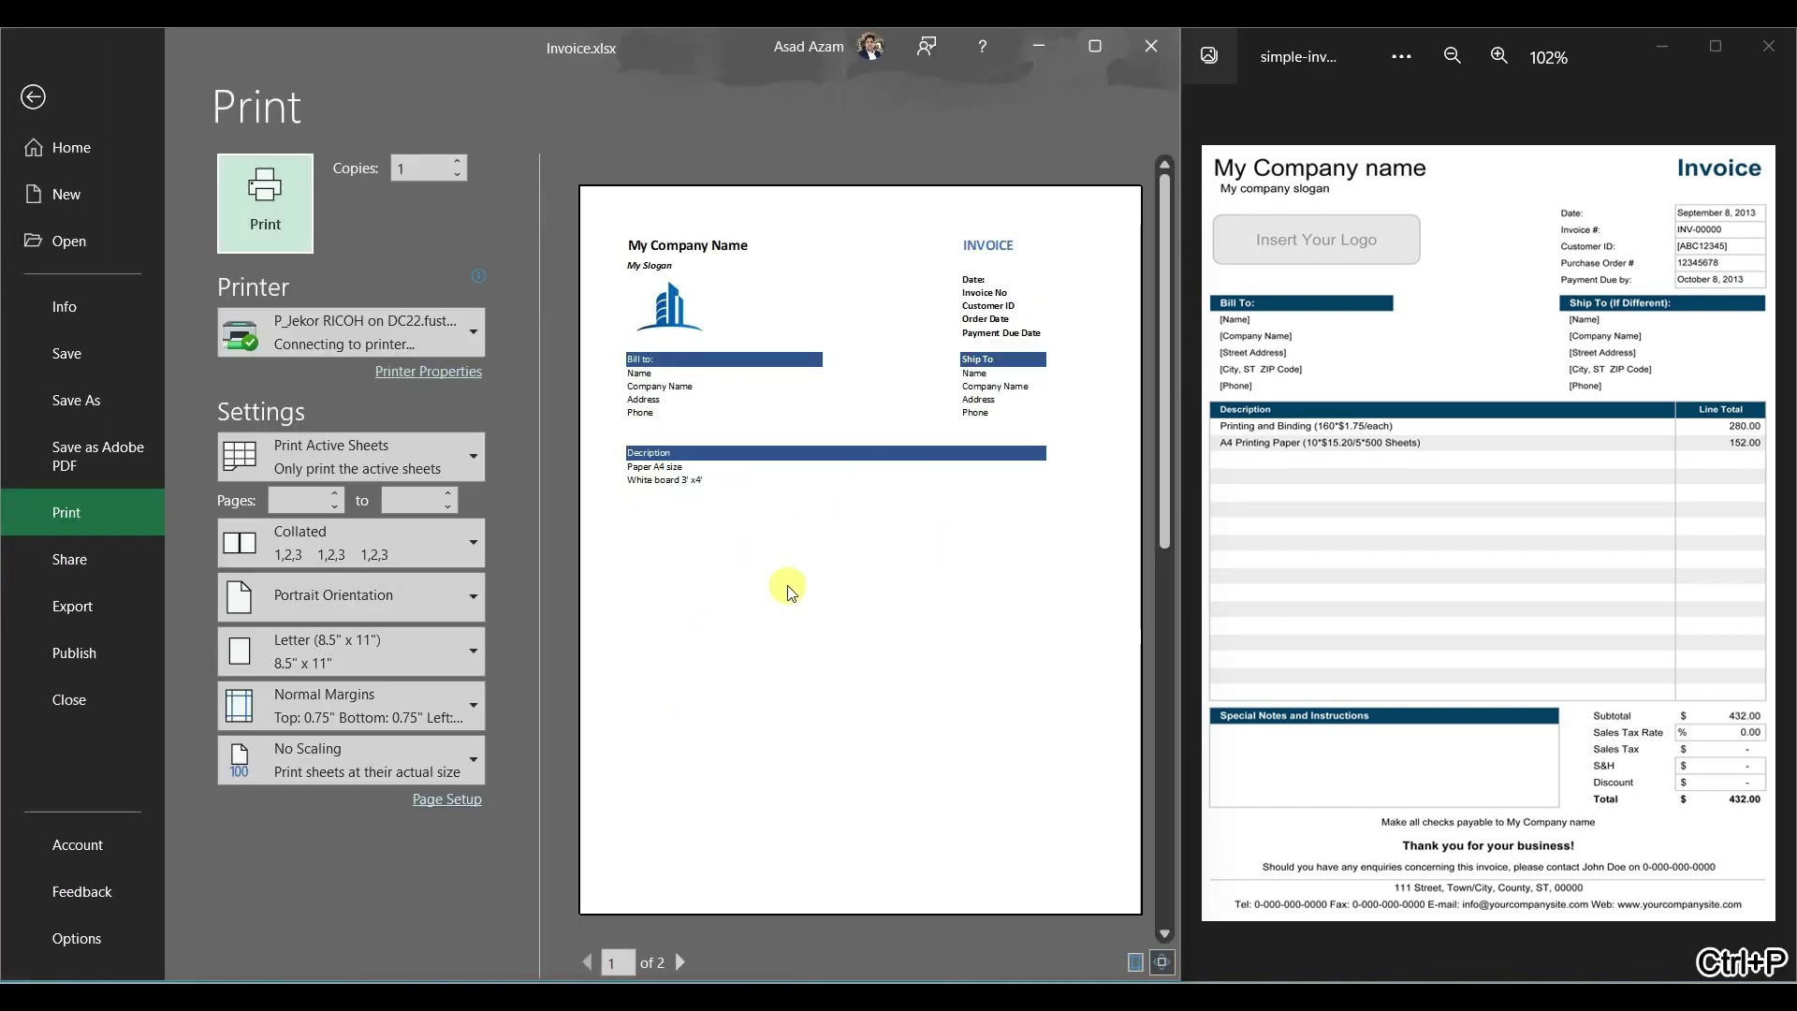
pyautogui.click(33, 96)
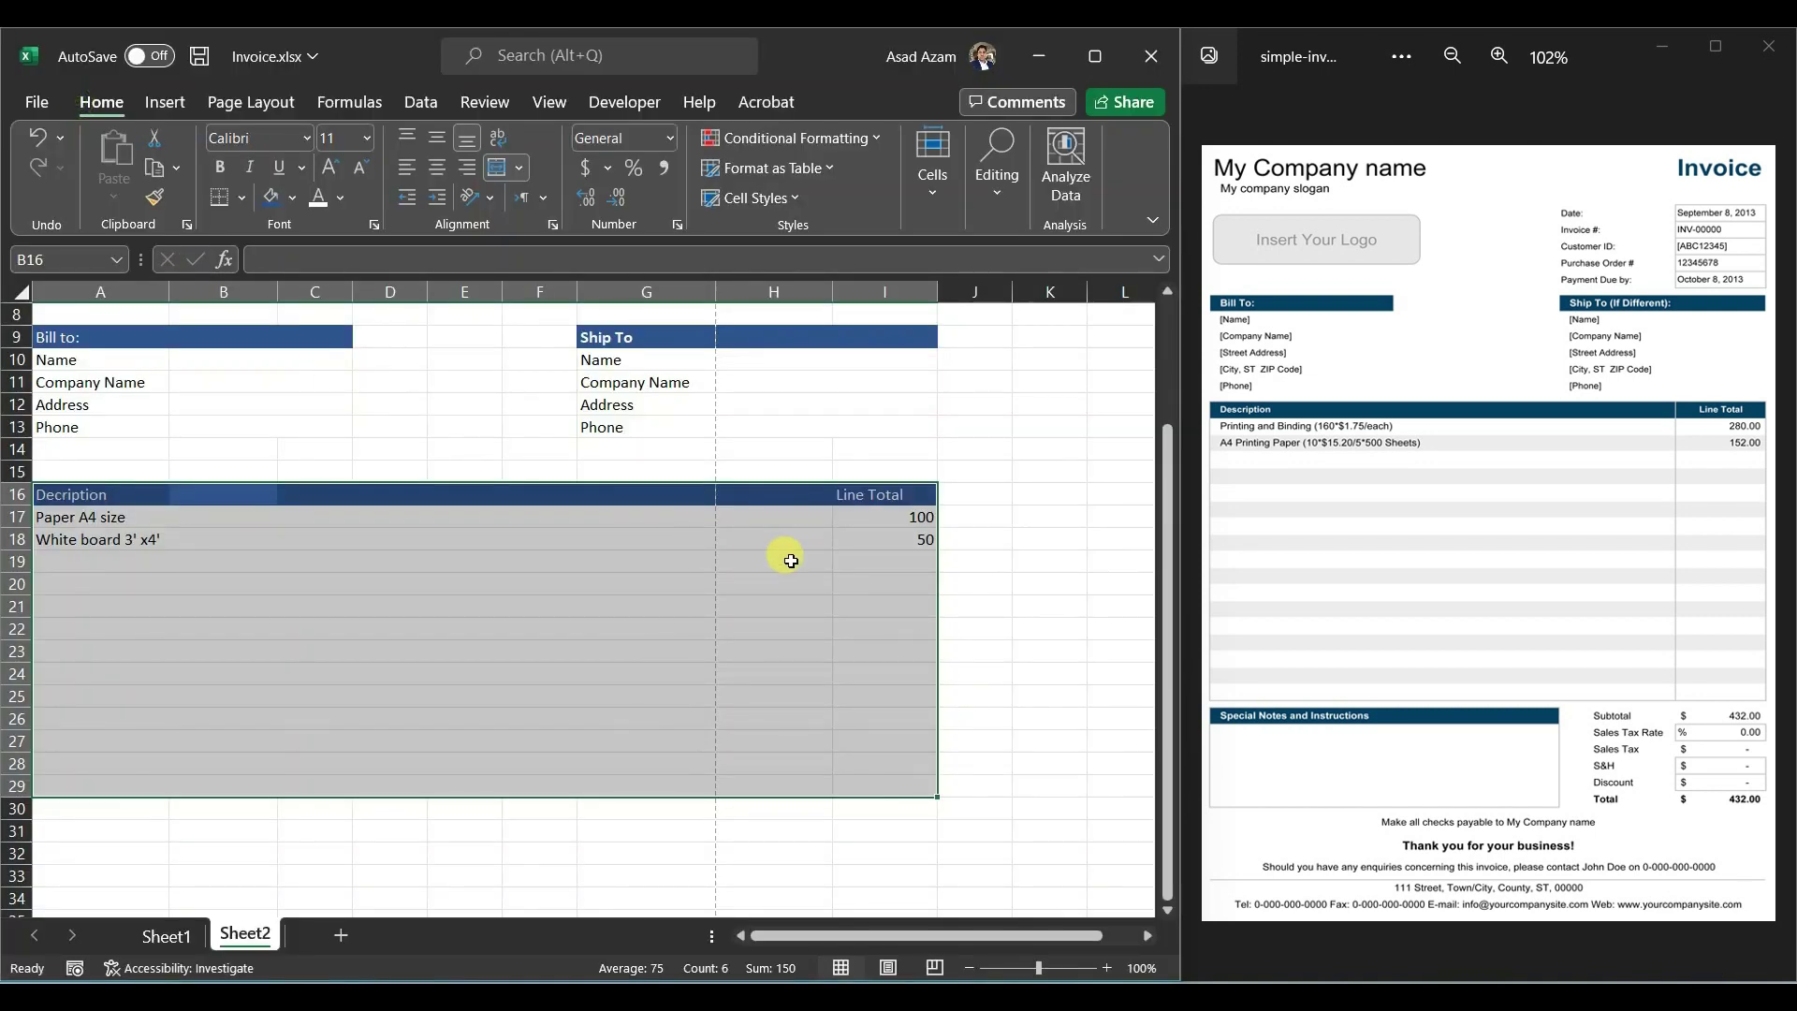
# Step: Apply All Borders to the item table range A16:I29
pyautogui.click(799, 565)
pyautogui.moveTo(53, 494); pyautogui.dragTo(912, 786)
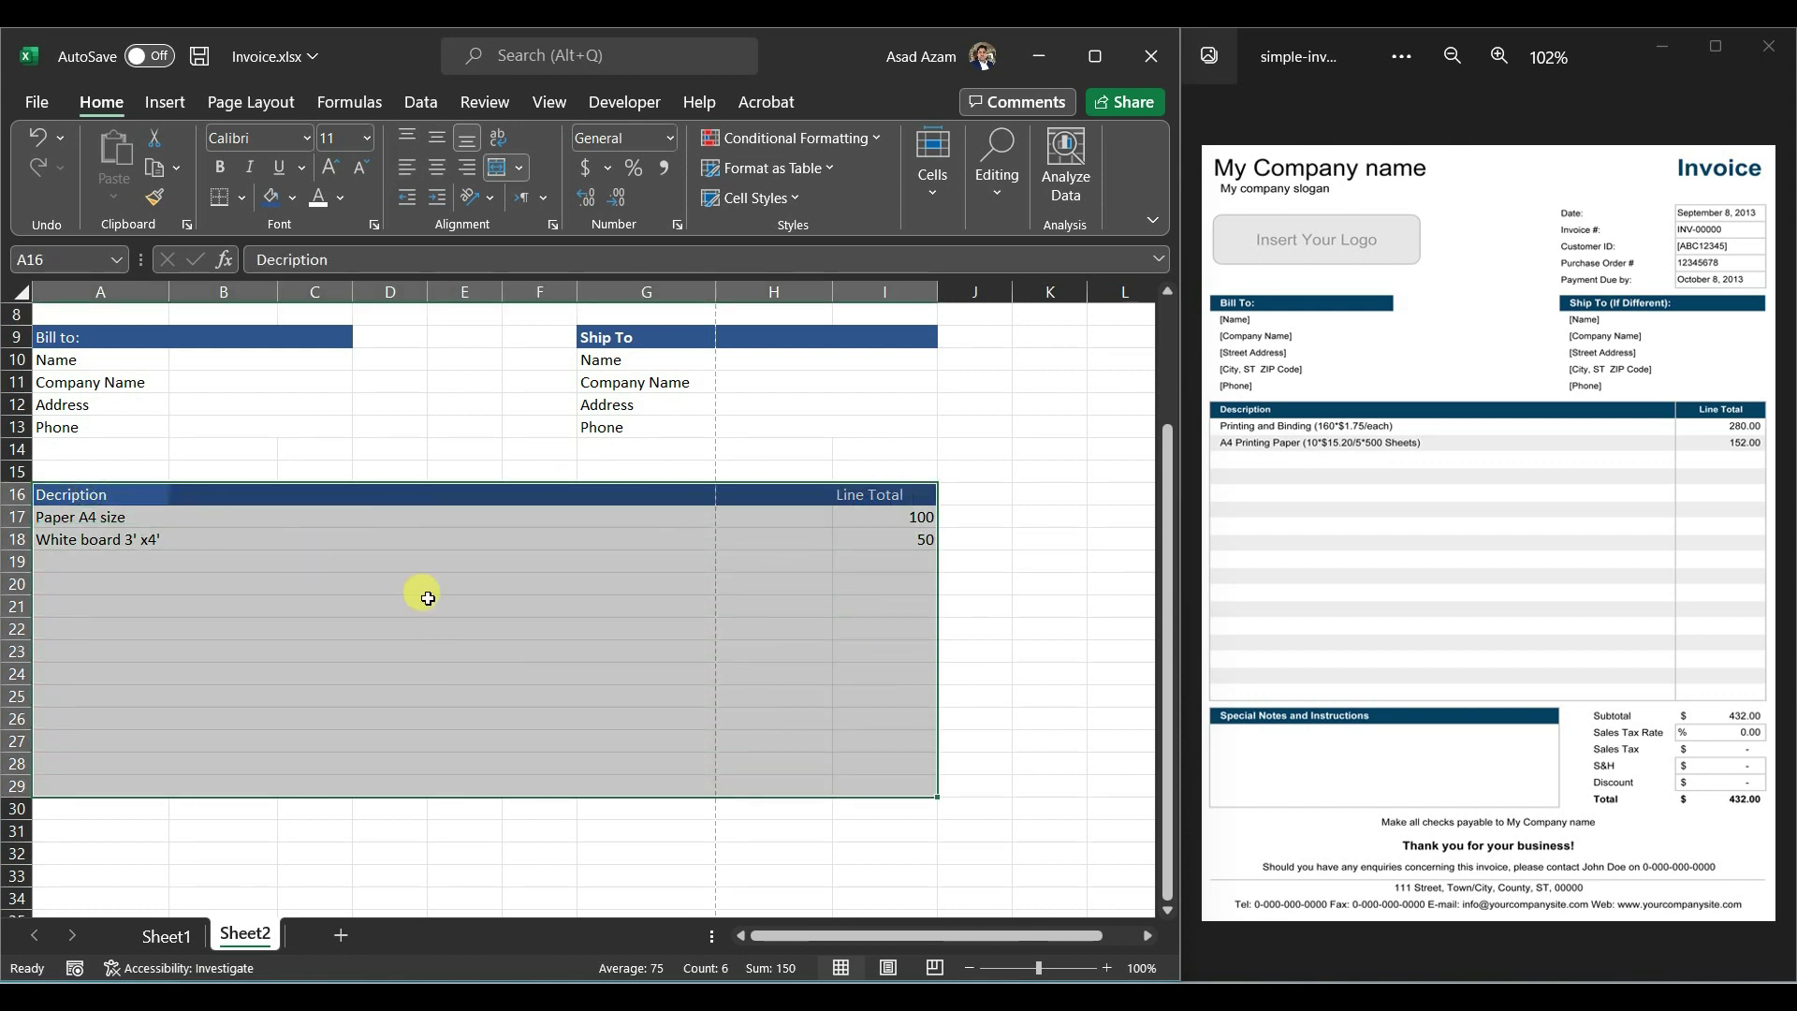
pyautogui.click(241, 198)
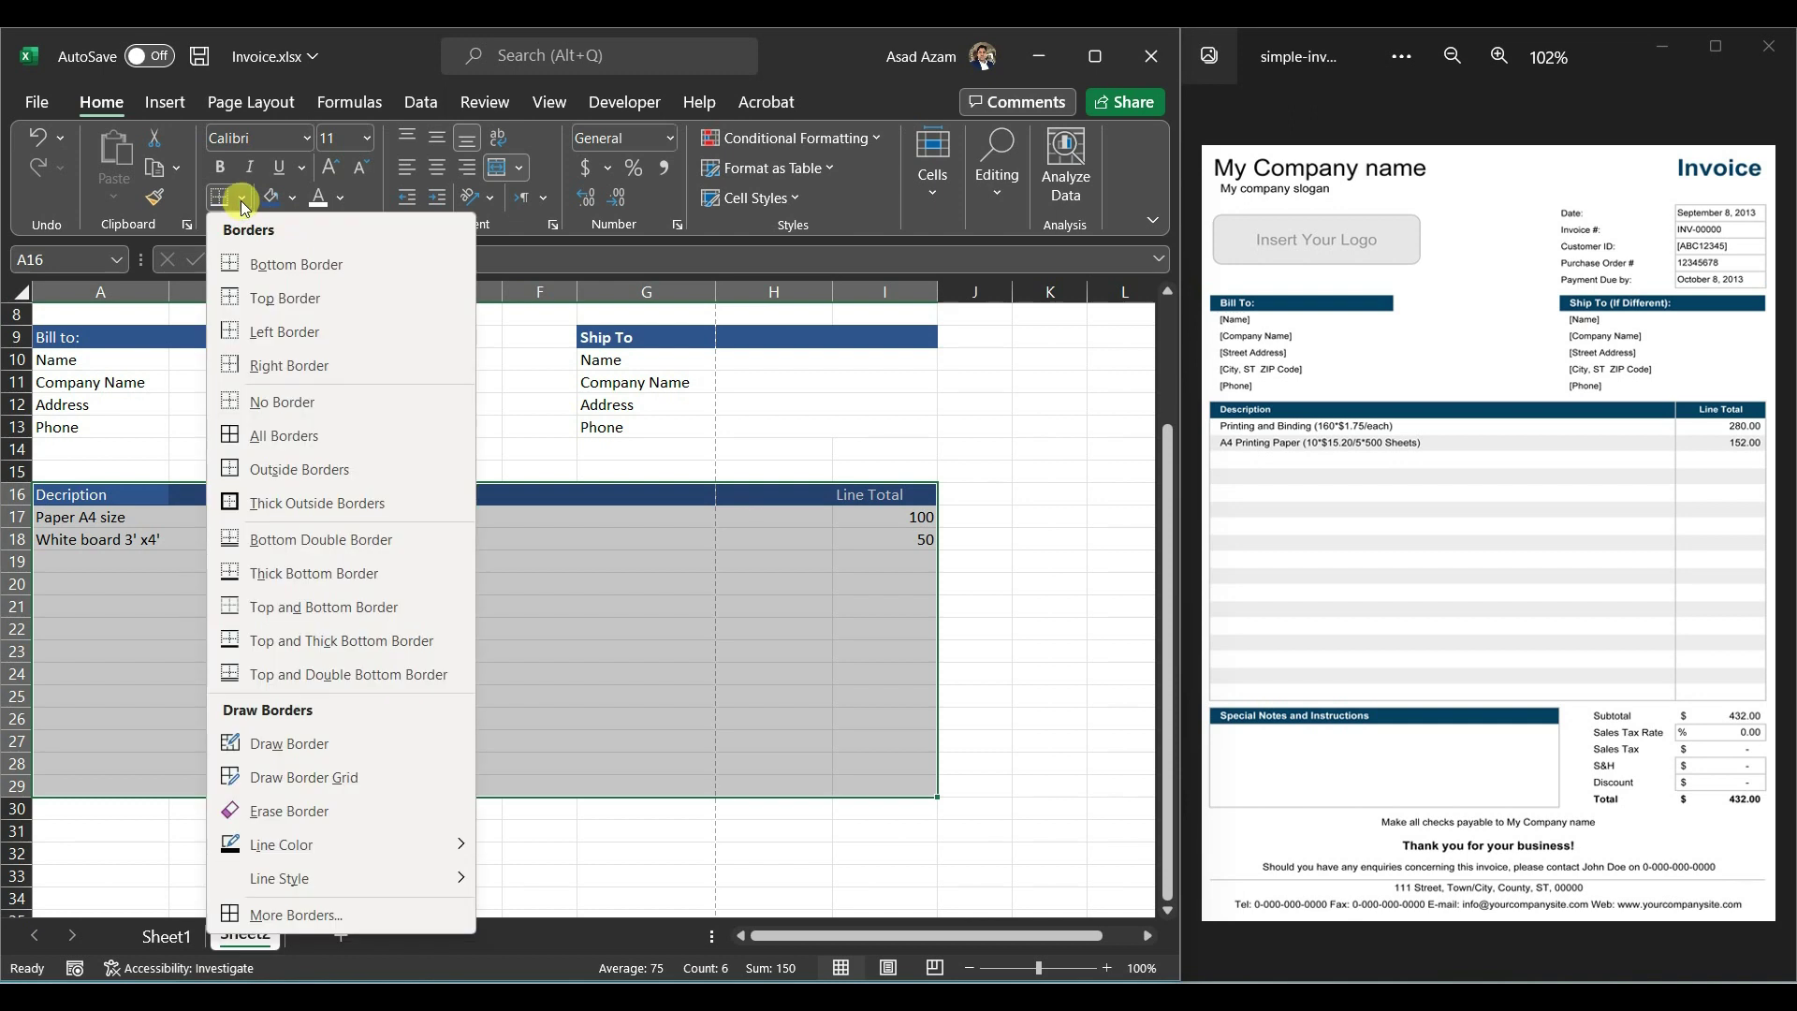
pyautogui.click(278, 437)
pyautogui.click(762, 693)
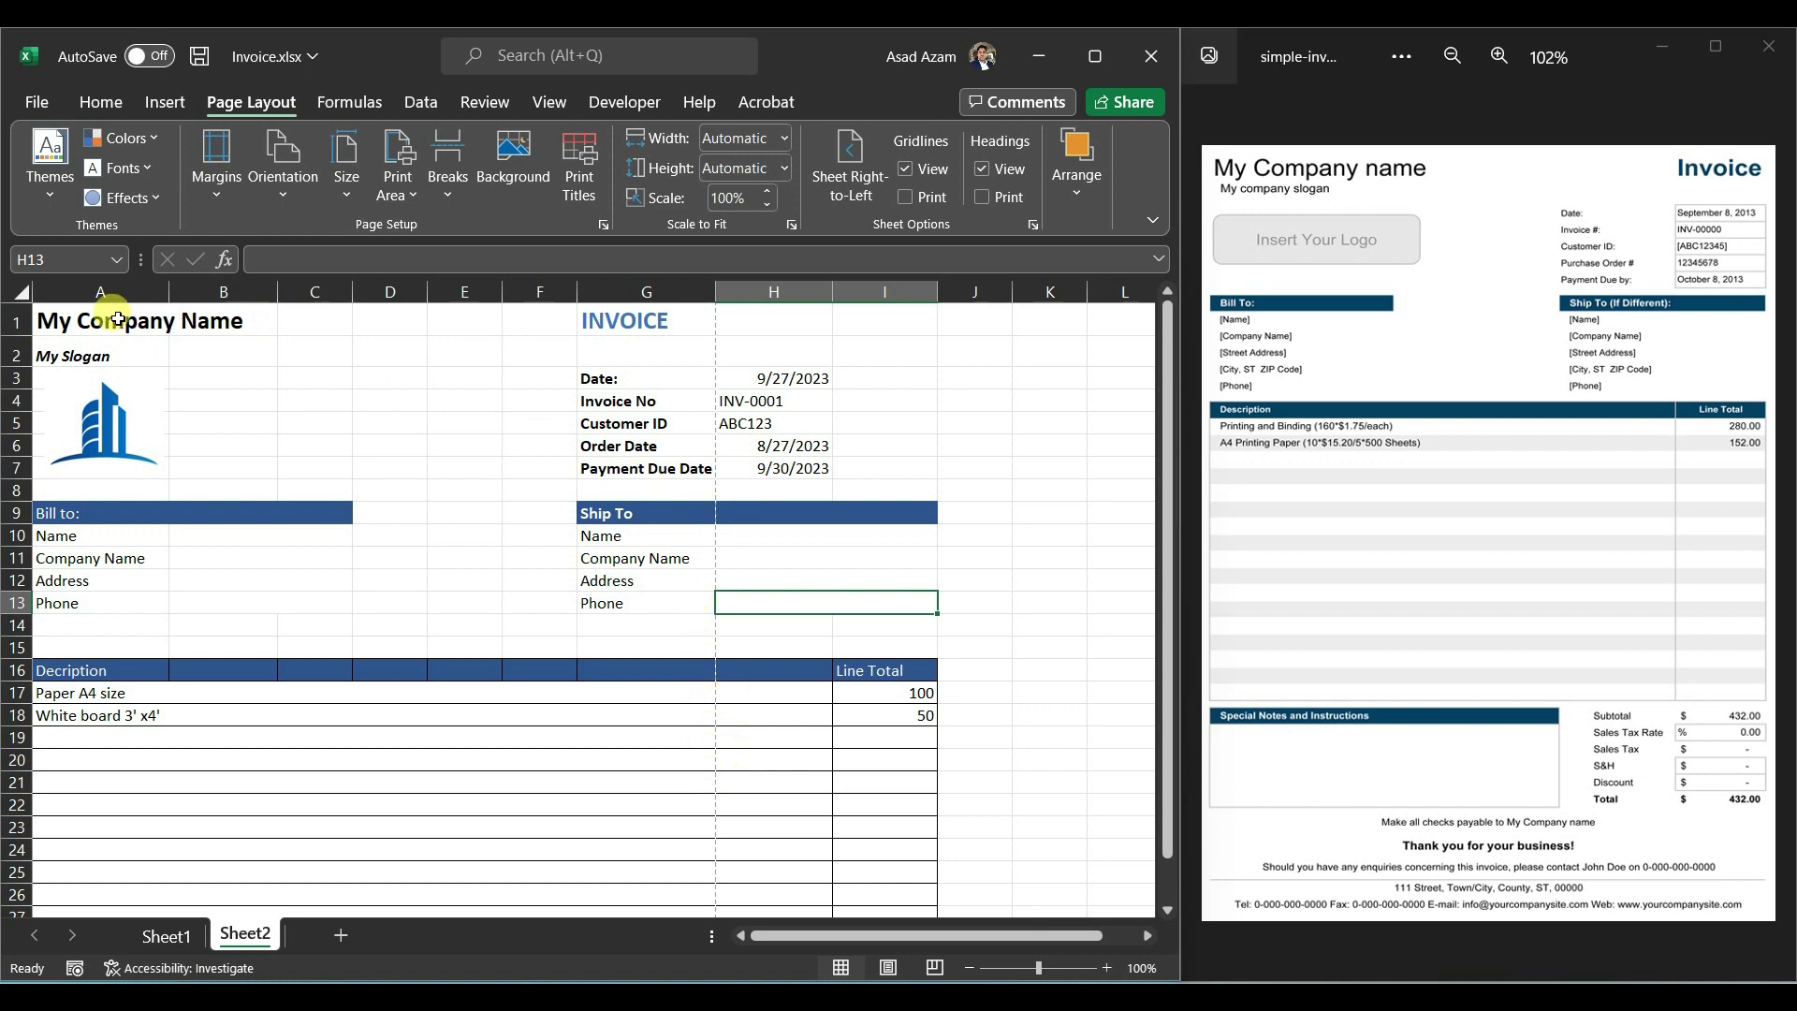
# Step: Look through the available paper sizes, preview both printed pages of the invoice, and return to the worksheet
pyautogui.click(703, 307)
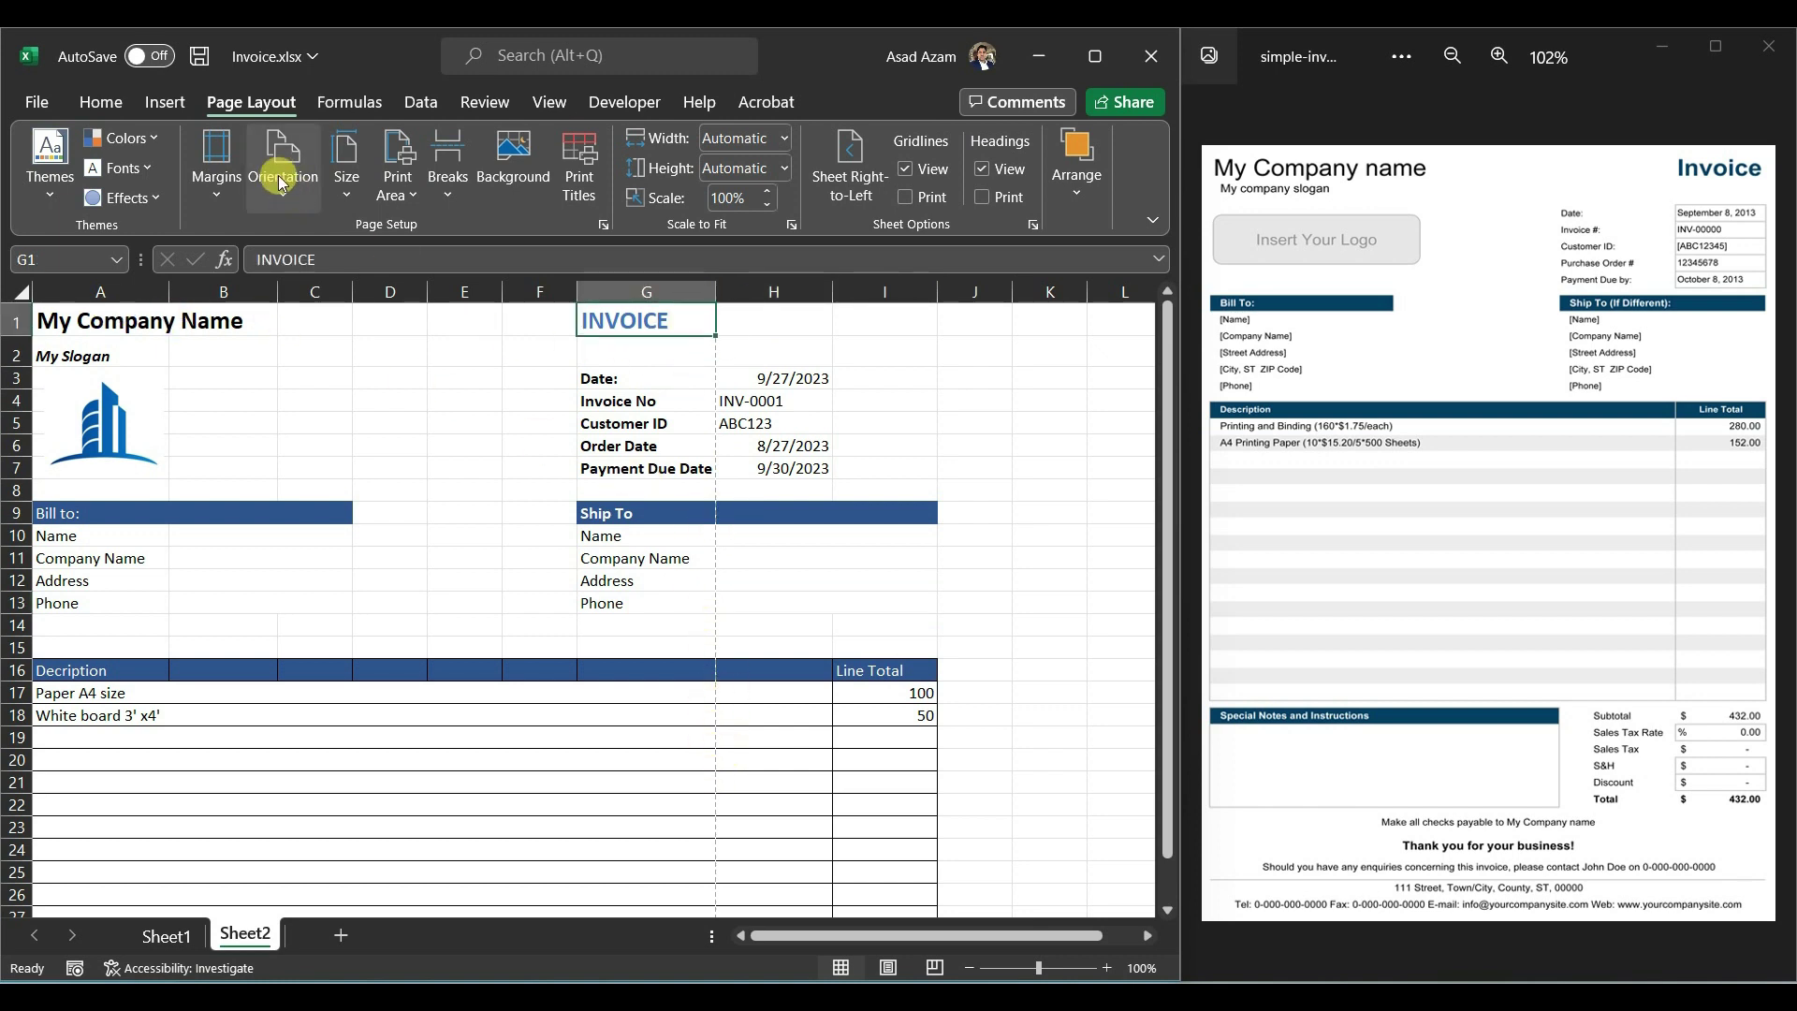
pyautogui.click(344, 176)
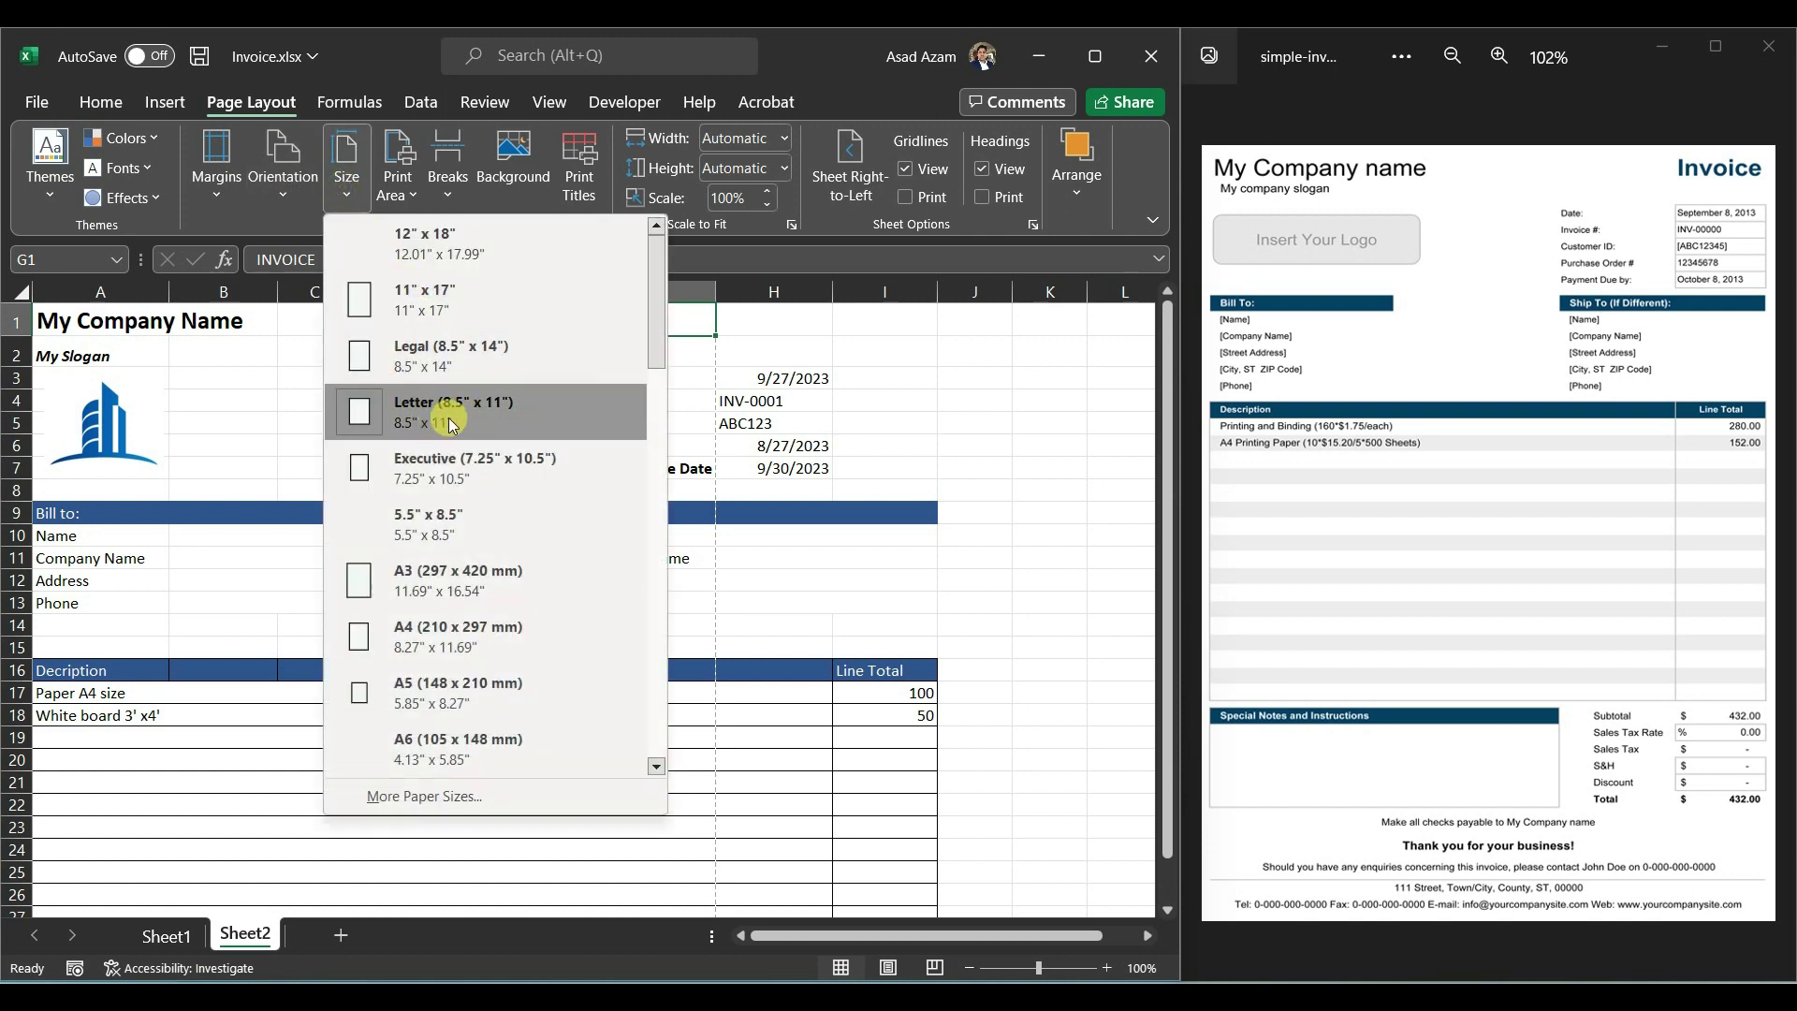
pyautogui.click(697, 347)
pyautogui.click(698, 346)
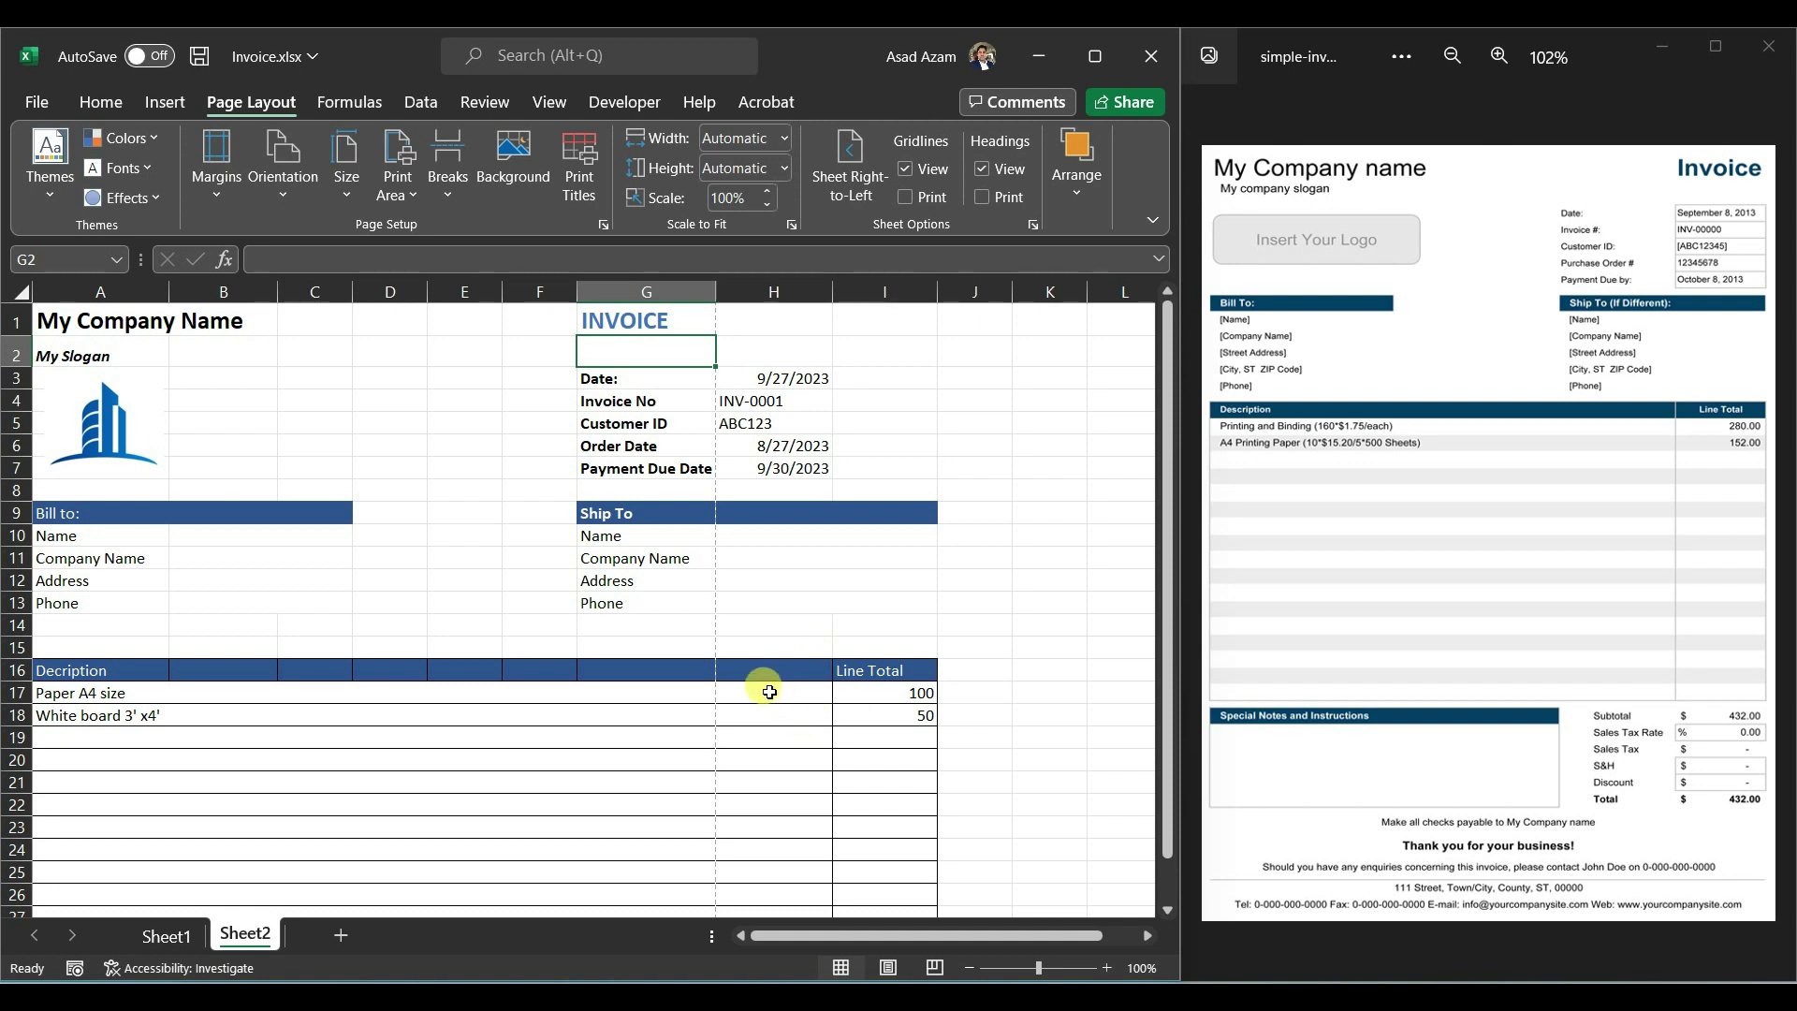
pyautogui.hotkey('ctrl', 'p')
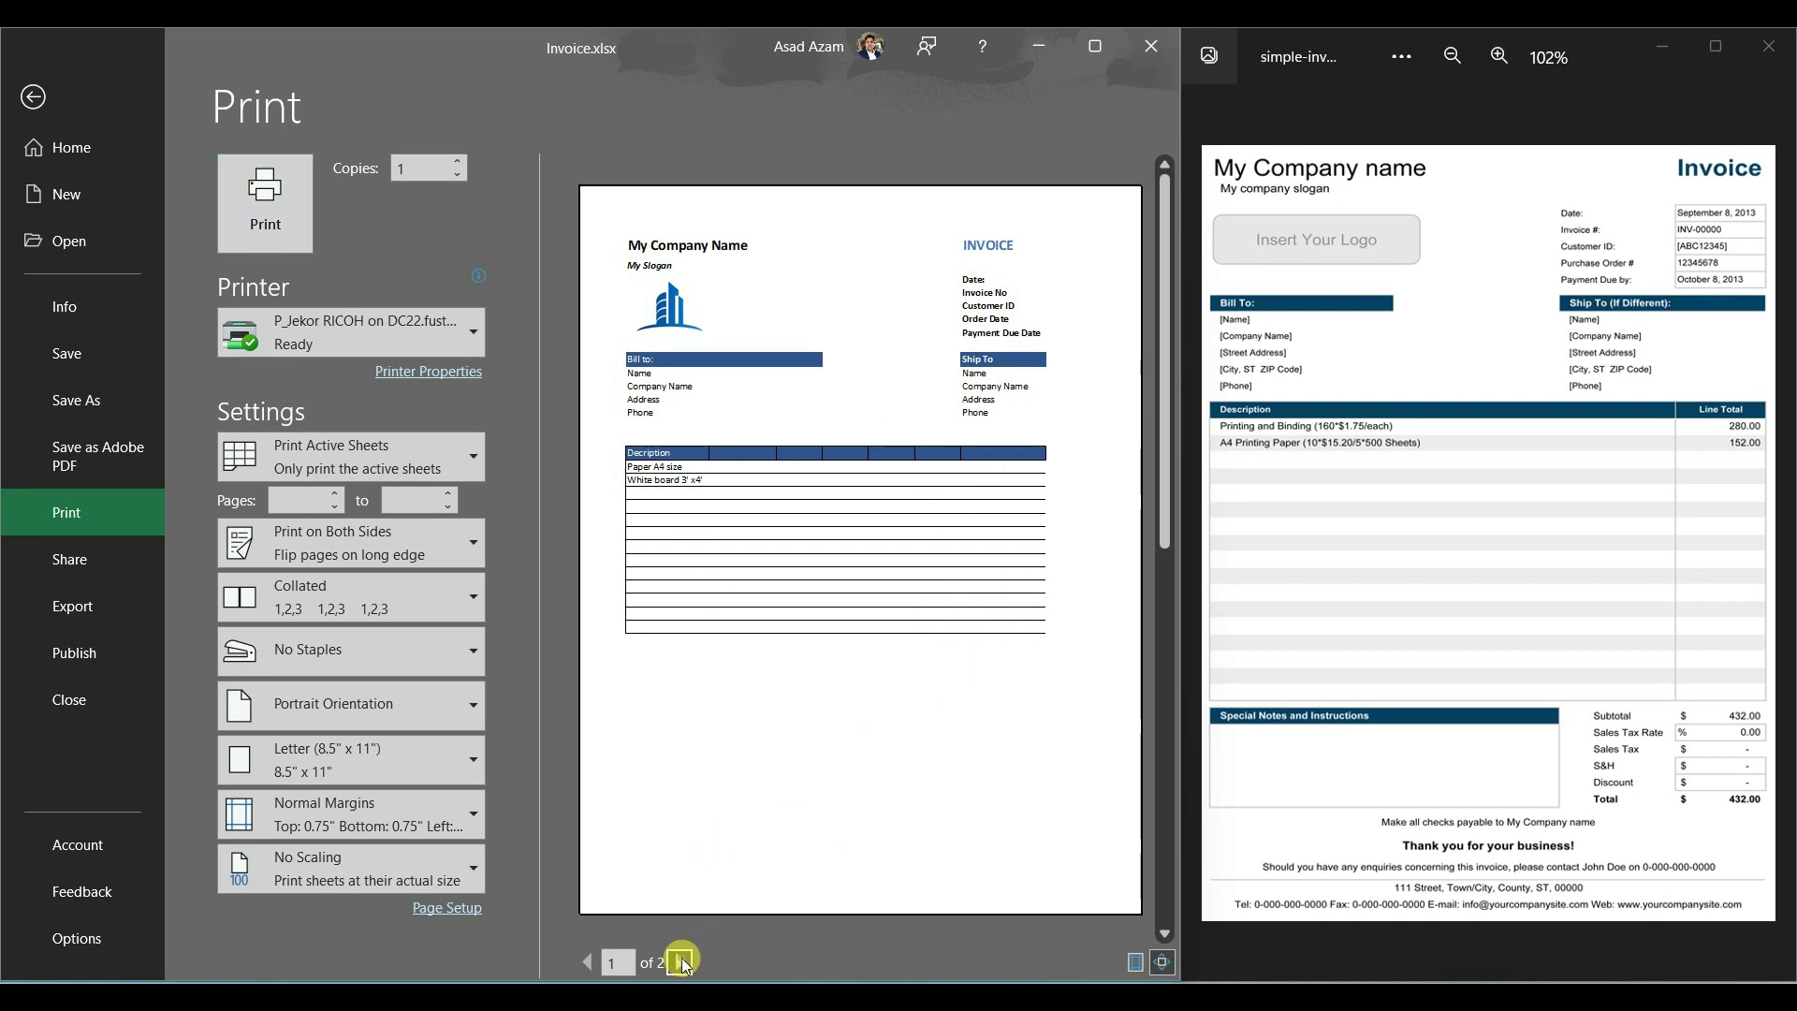
pyautogui.click(680, 962)
pyautogui.press('Escape')
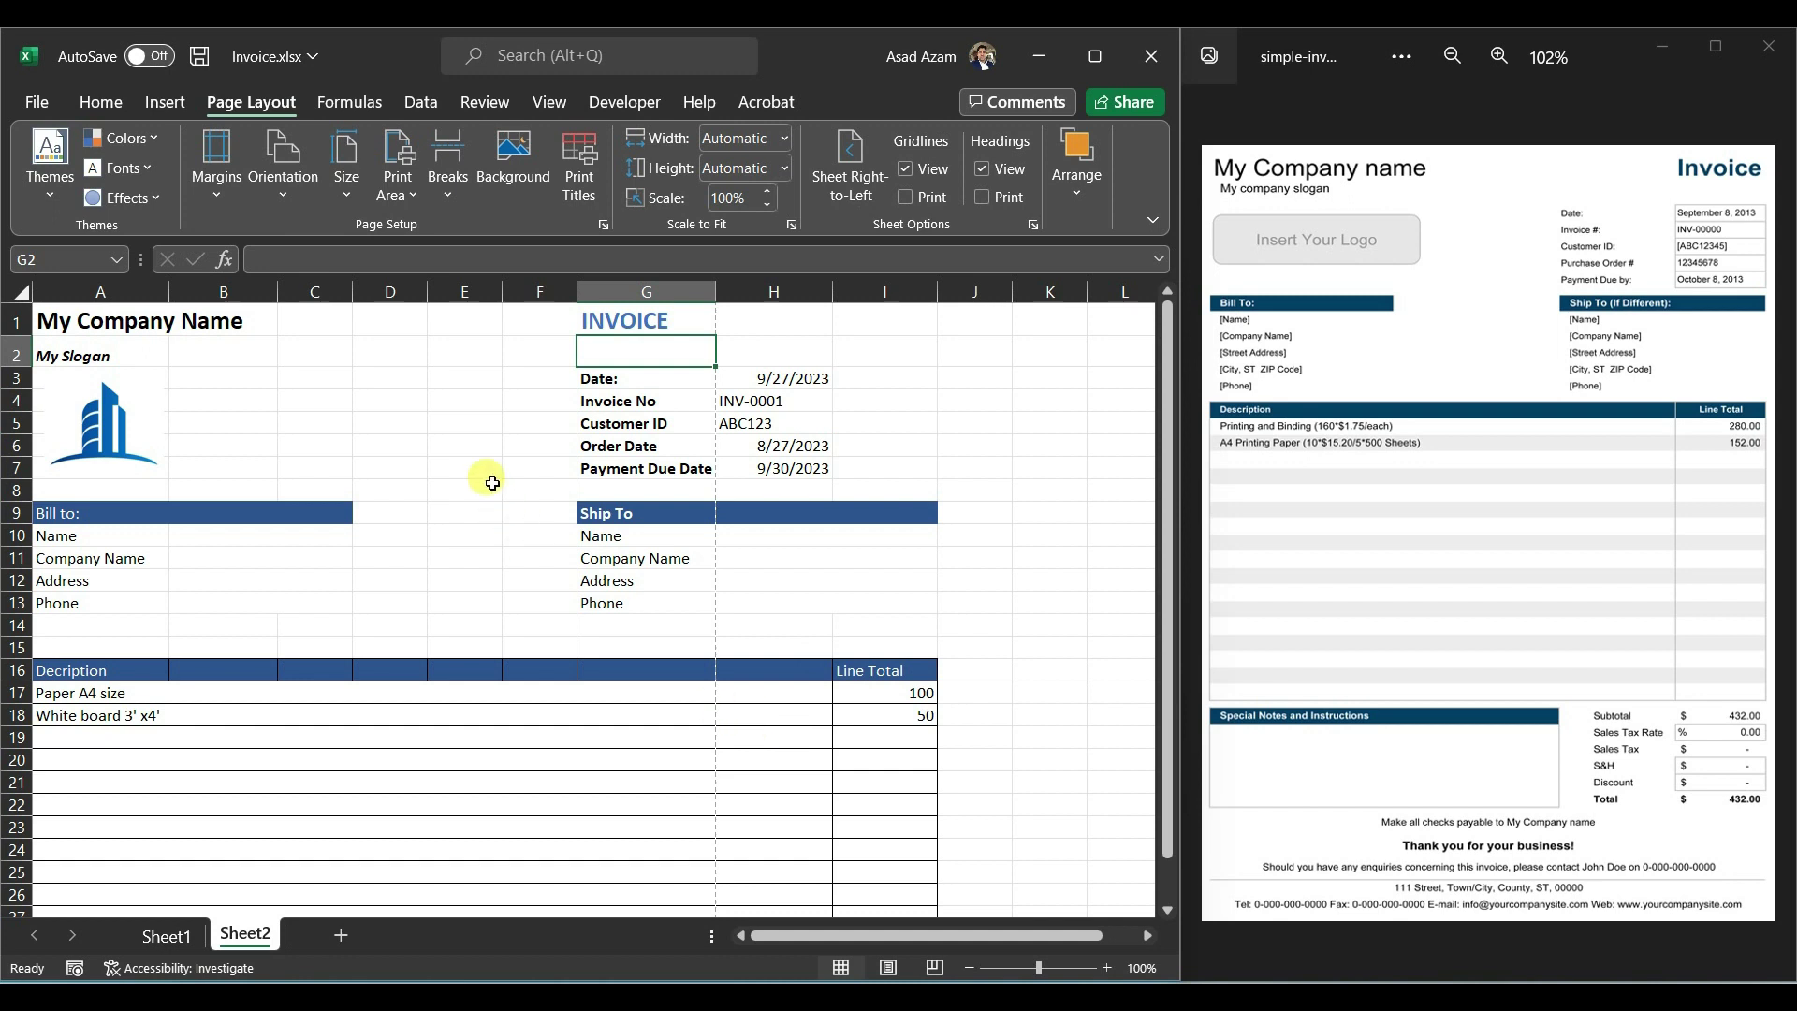
# Step: Narrow columns B to F so the item table fits on one page, and check it in the print preview
pyautogui.moveTo(290, 291); pyautogui.dragTo(409, 293)
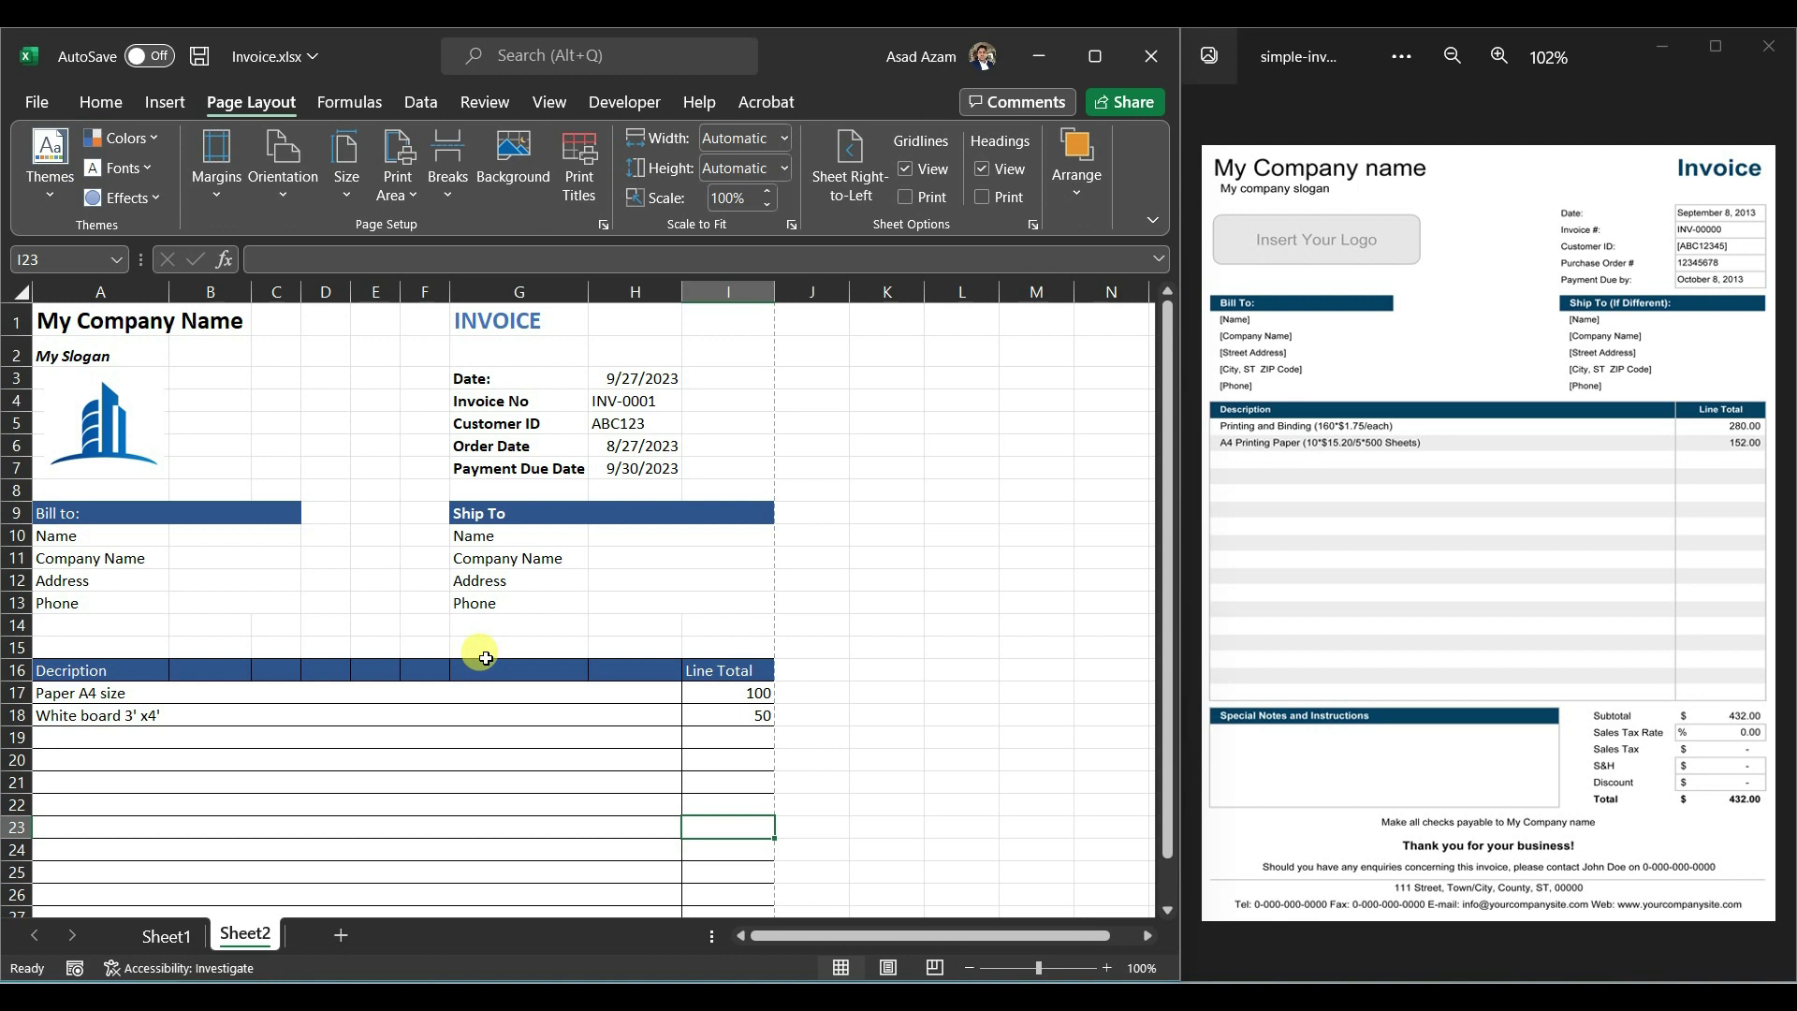
pyautogui.hotkey('ctrl', 'p')
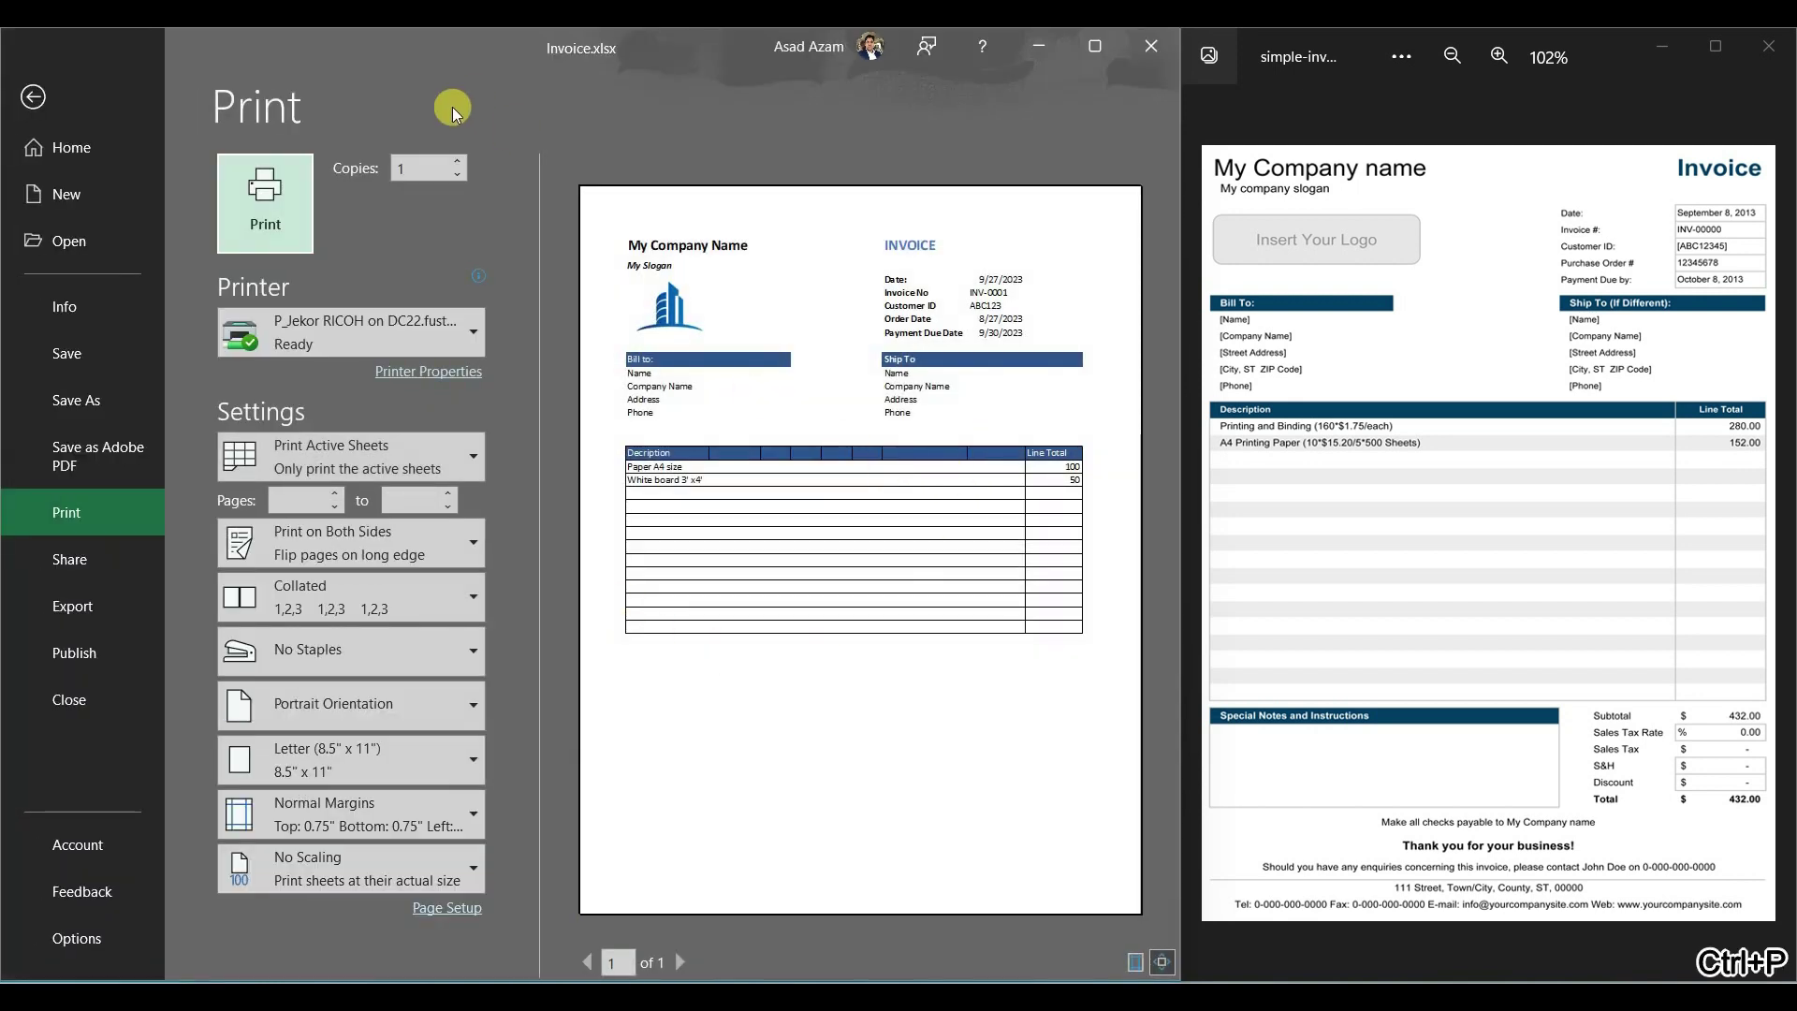
pyautogui.press('Escape')
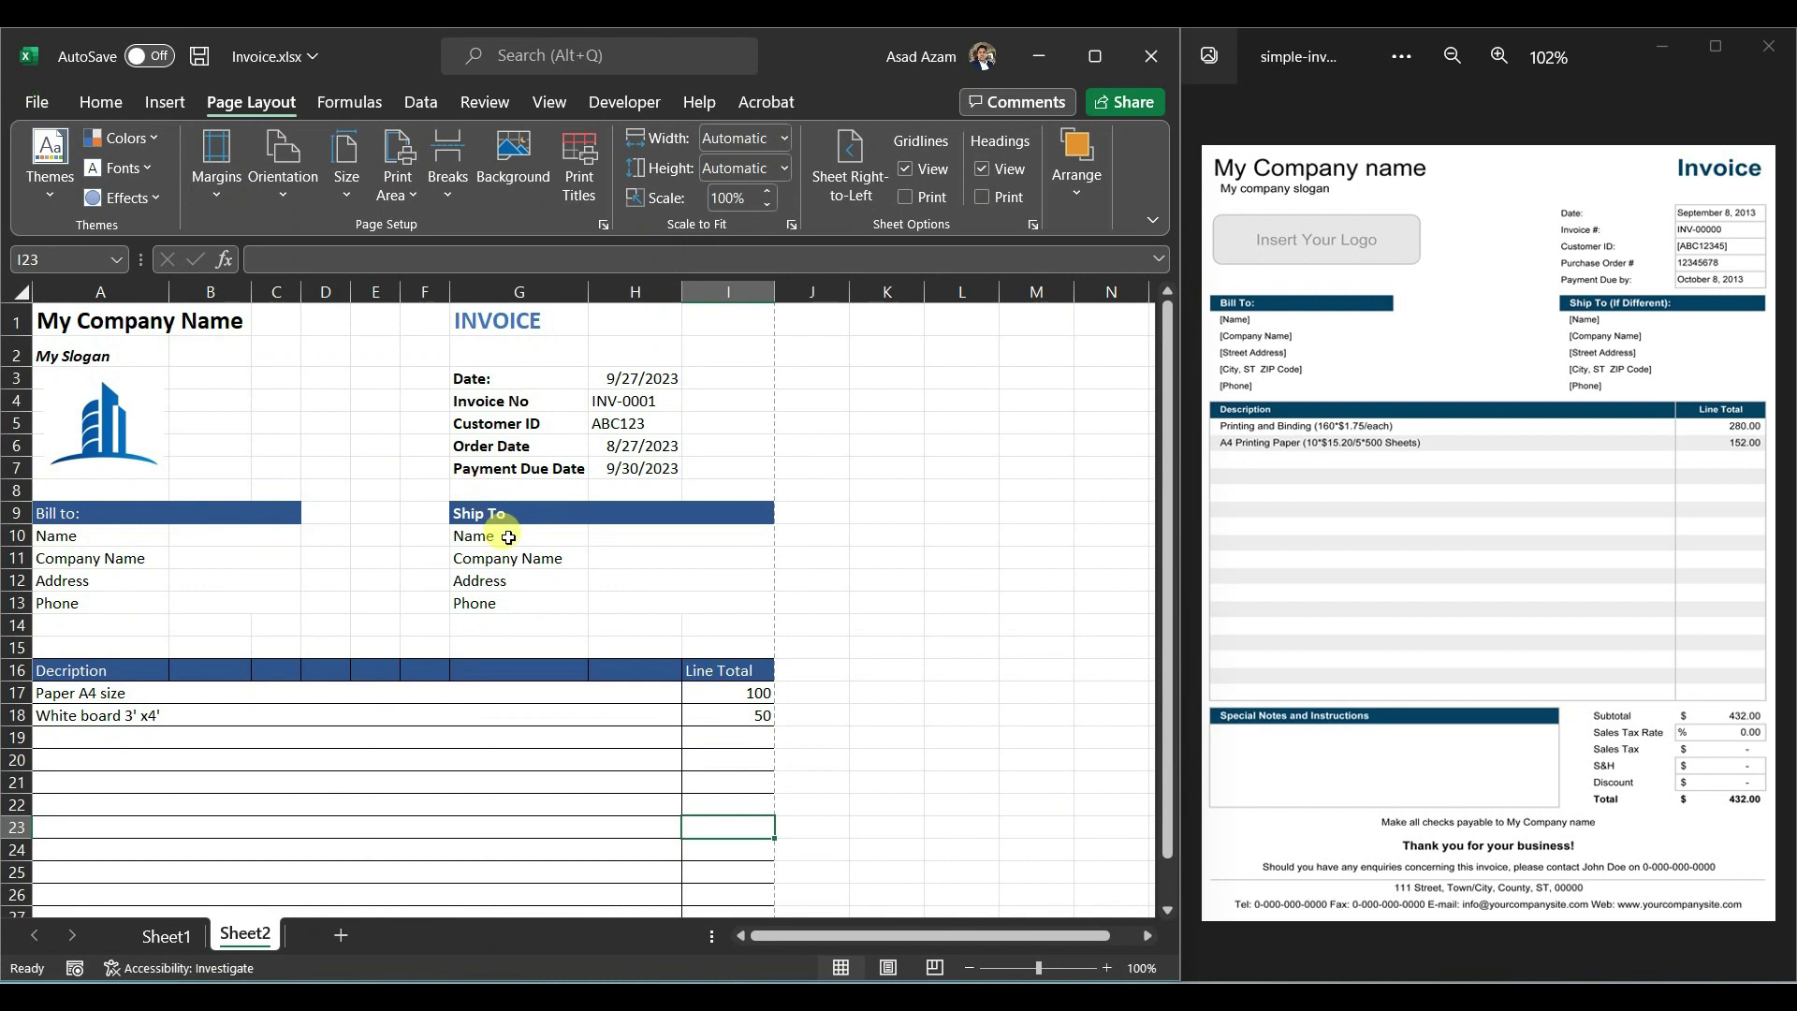
# Step: Apply All Borders to the resized item table A16:I29 and go to cell H30 below it
pyautogui.moveTo(93, 516); pyautogui.dragTo(725, 809)
pyautogui.click(112, 99)
pyautogui.click(240, 199)
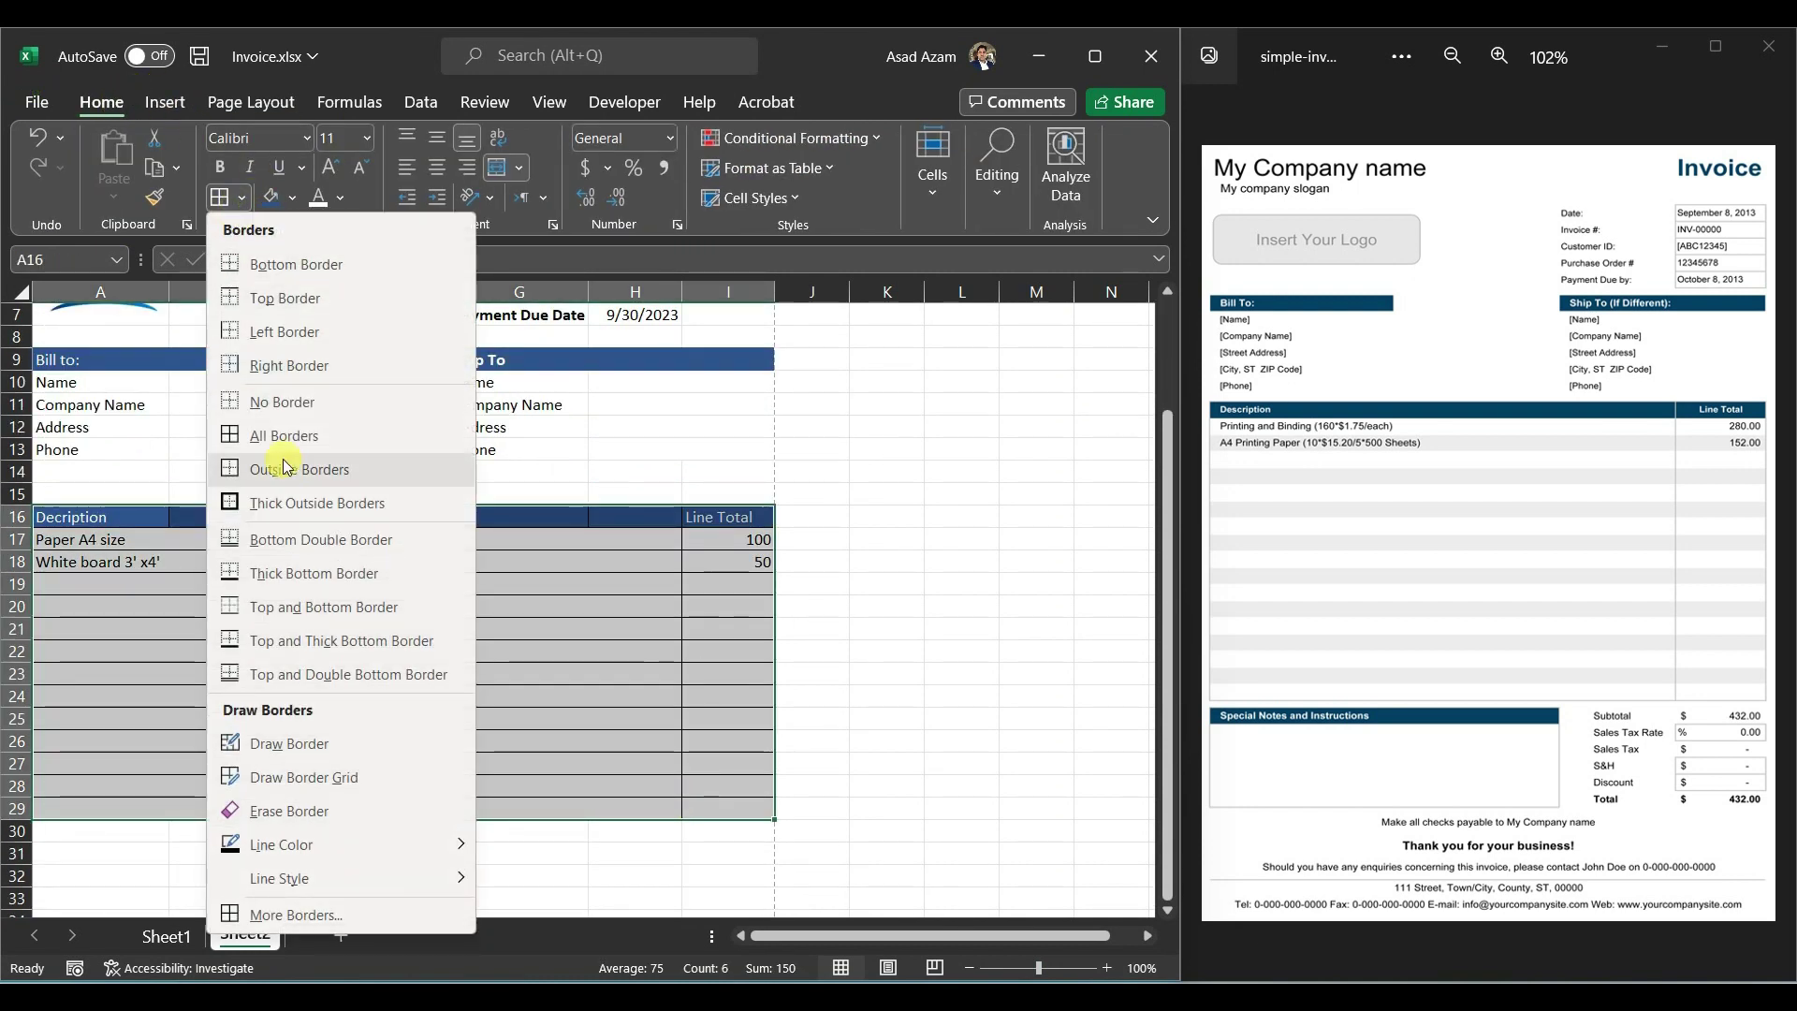
pyautogui.click(285, 436)
pyautogui.scroll(-3, 670, 733)
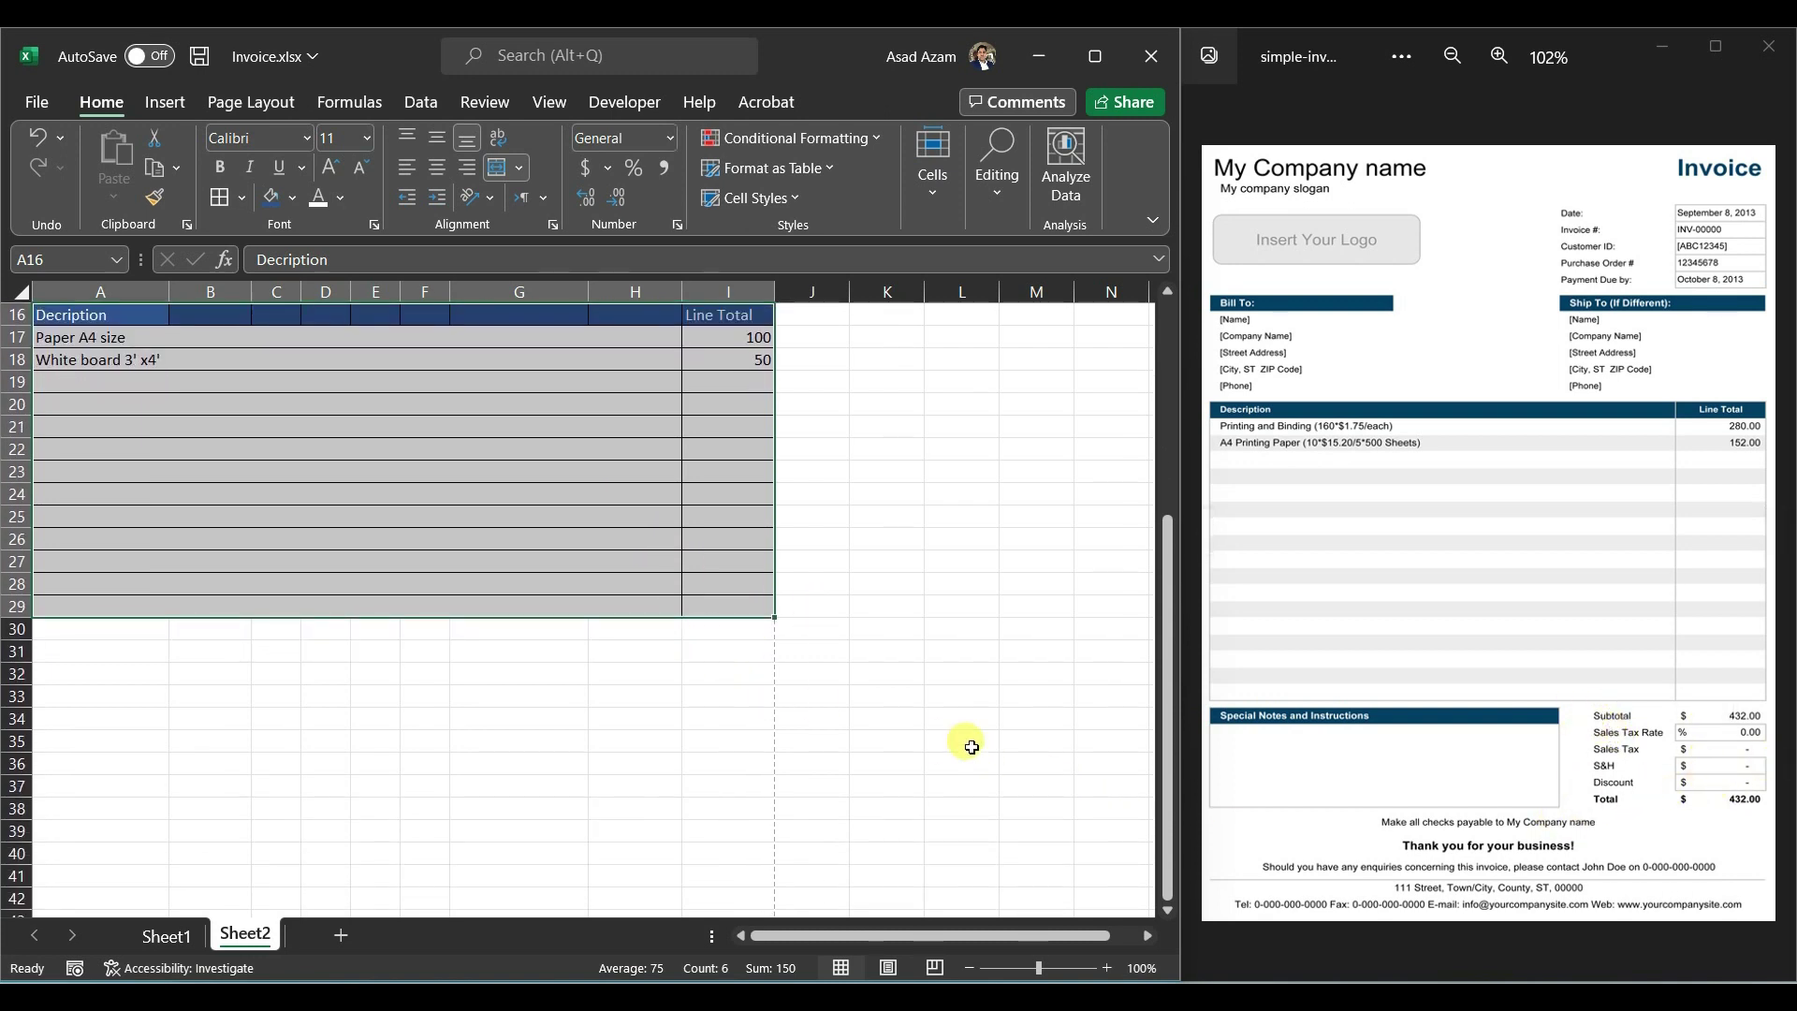
pyautogui.click(646, 623)
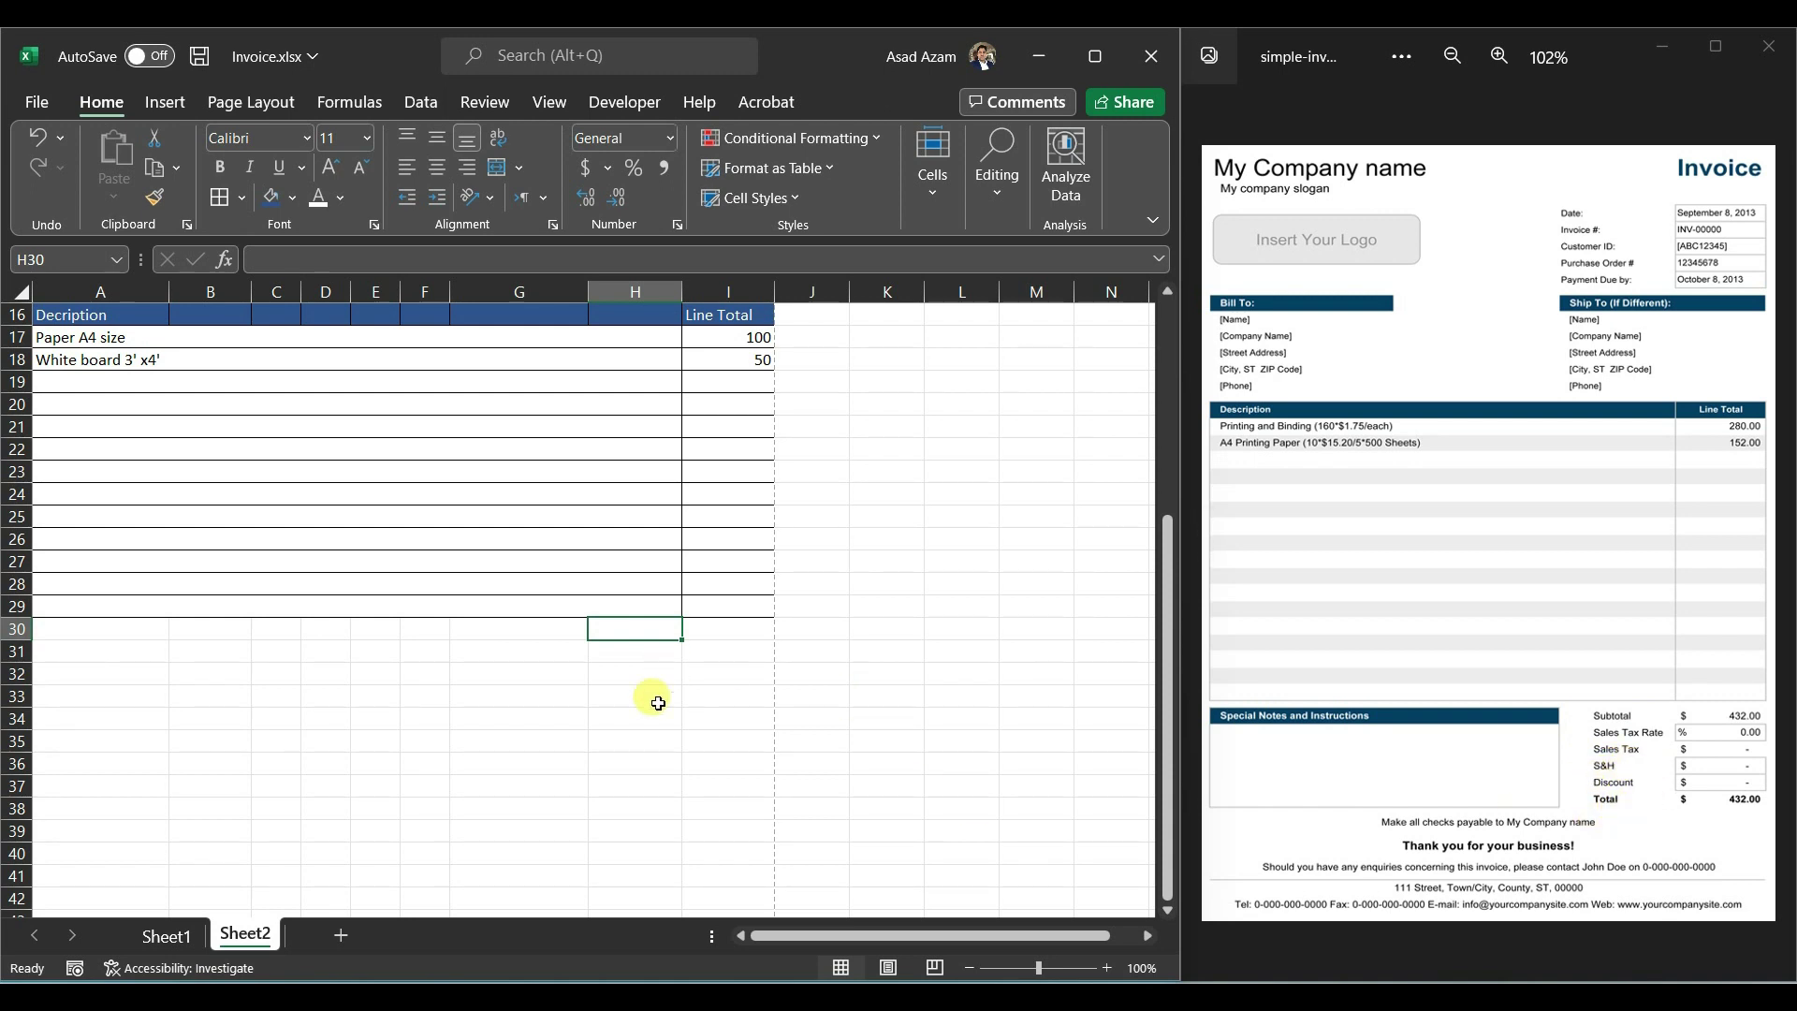
pyautogui.write('Sub toa')
pyautogui.press('BackSpace')
pyautogui.press('BackSpace')
pyautogui.press('BackSpace')
pyautogui.press('BackSpace')
pyautogui.press('BackSpace')
pyautogui.press('BackSpace')
pyautogui.press('BackSpace')
pyautogui.press('BackSpace')
pyautogui.press('Escape')
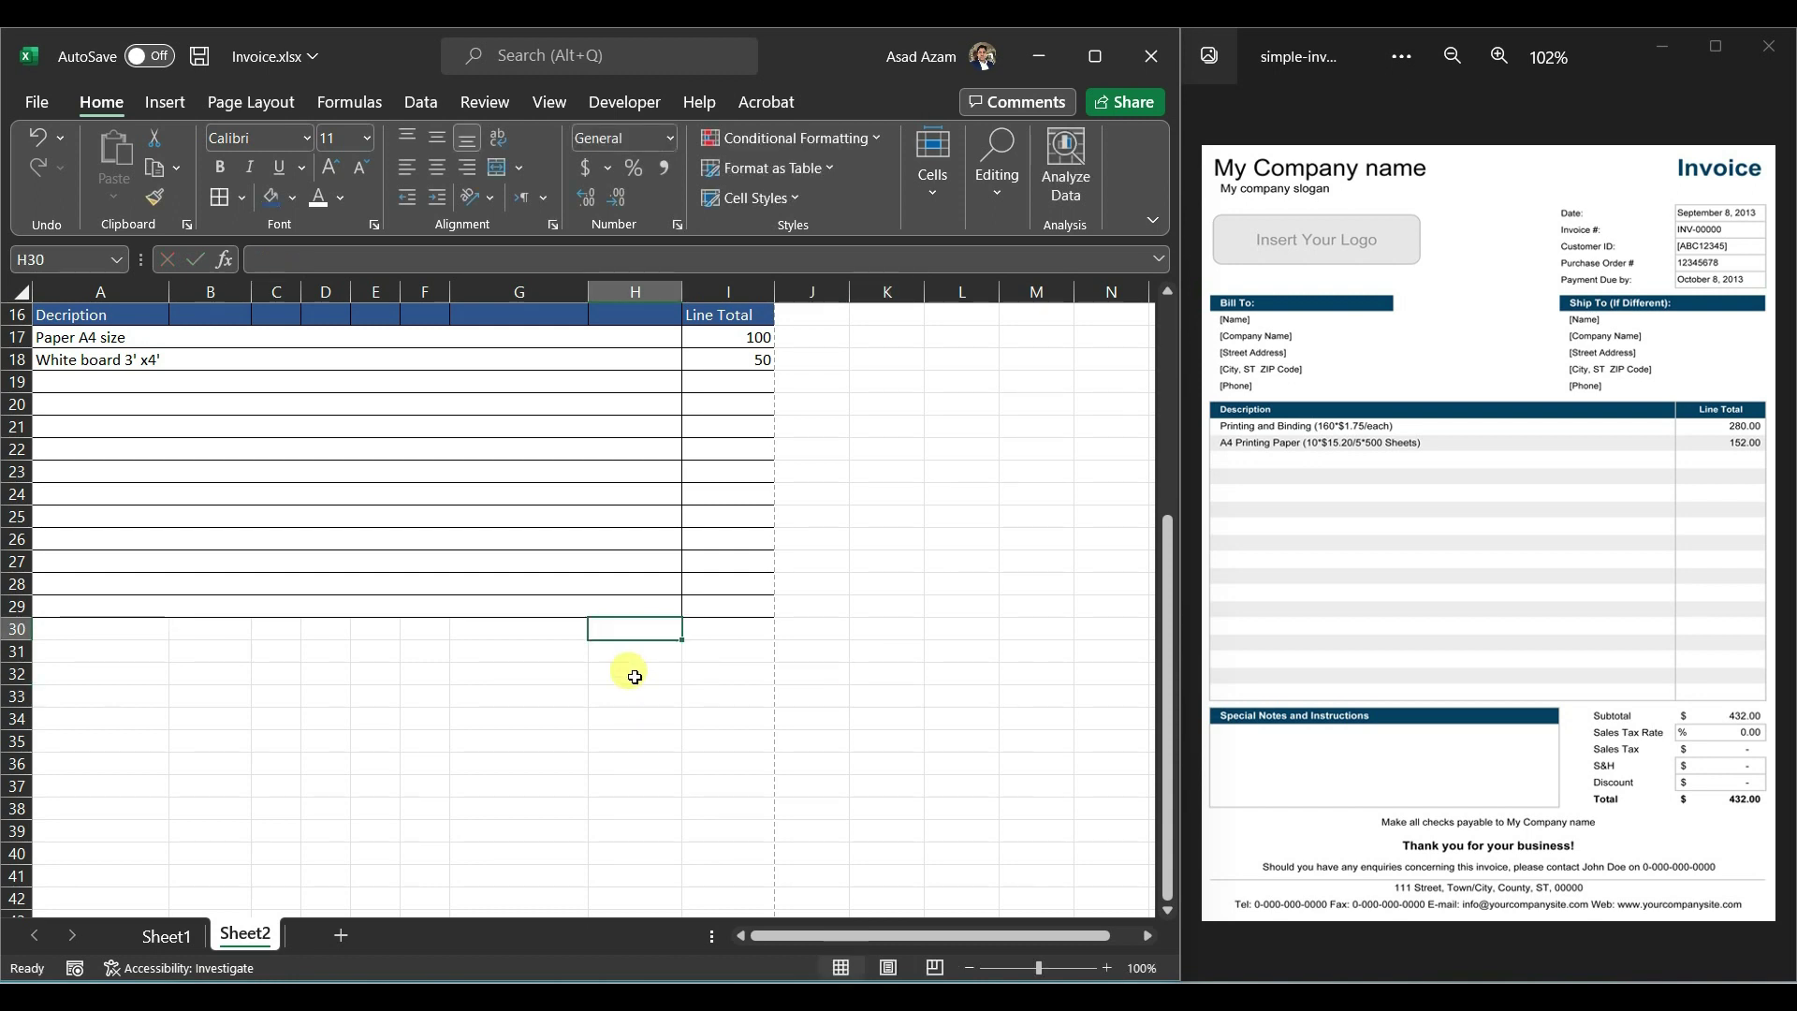
# Step: Enter the label "Sub Total" in H30 below the item table
pyautogui.write('Sub toa')
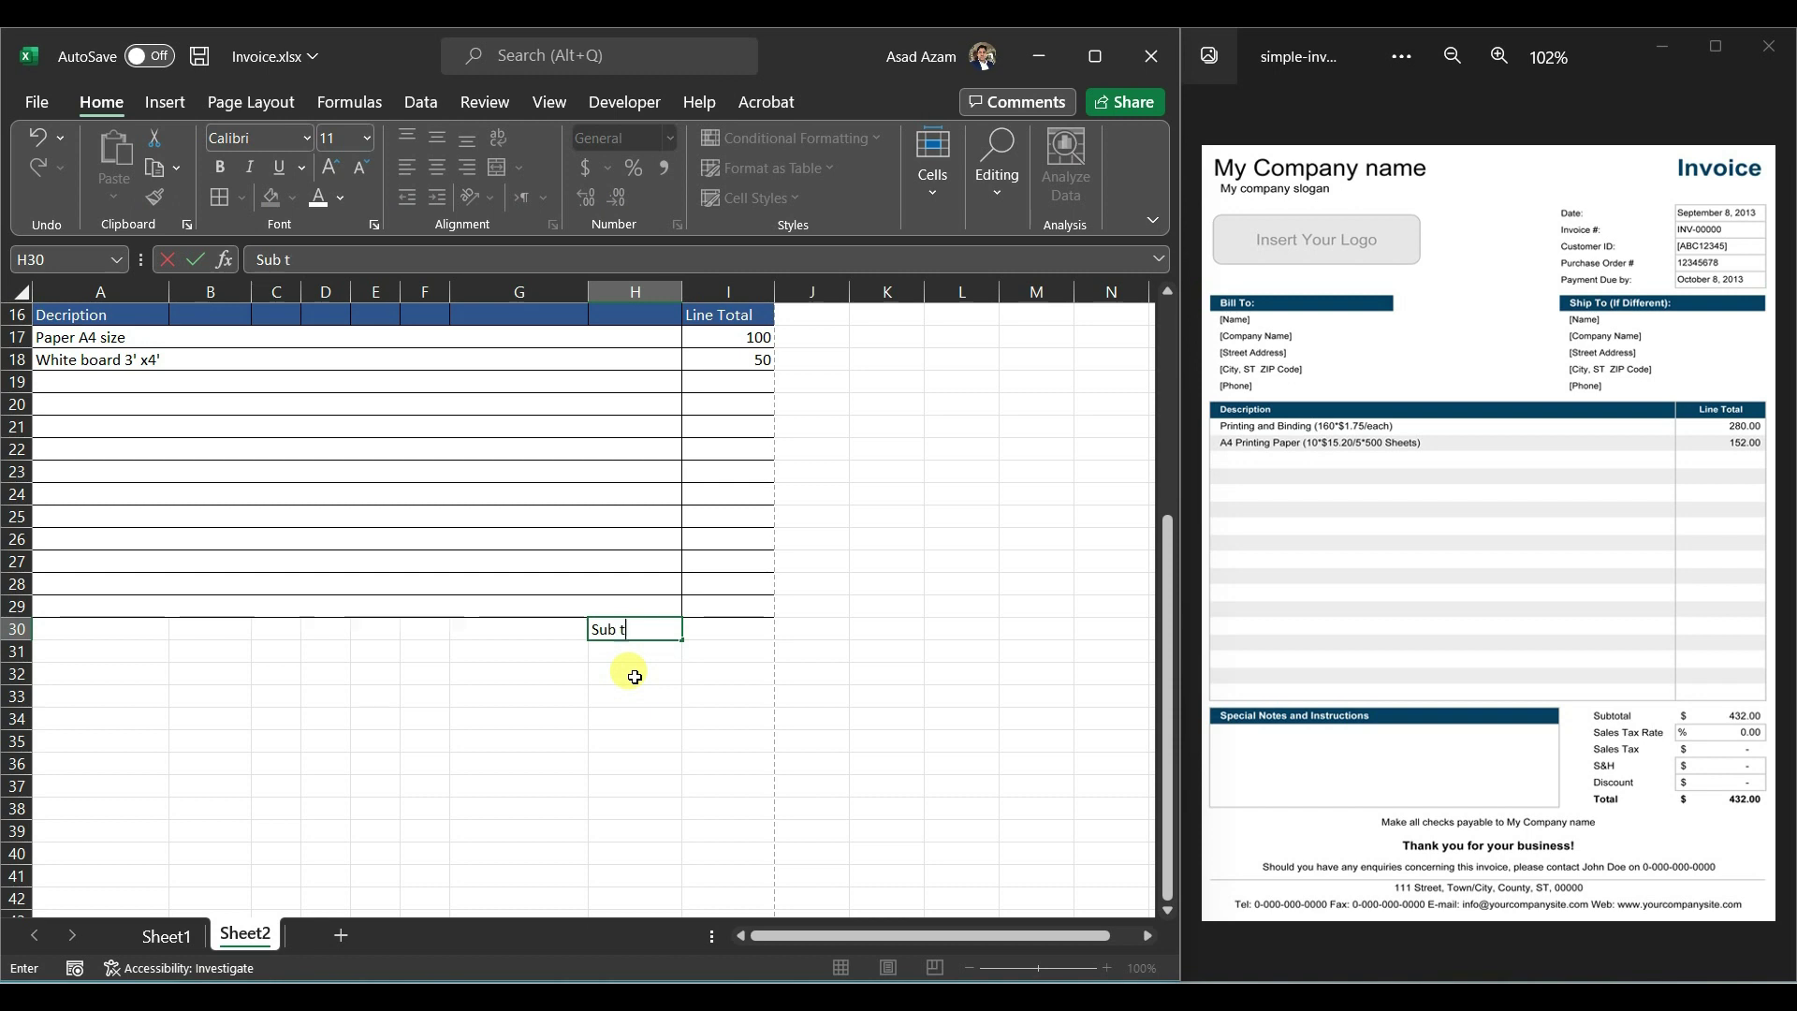
pyautogui.press('BackSpace')
pyautogui.press('BackSpace')
pyautogui.press('BackSpace')
pyautogui.write('Total')
pyautogui.press('Return')
# Step: Enter the labels "Sales Tax Rate" in H31 and "Sales Tax" in H32
pyautogui.write('Sales T')
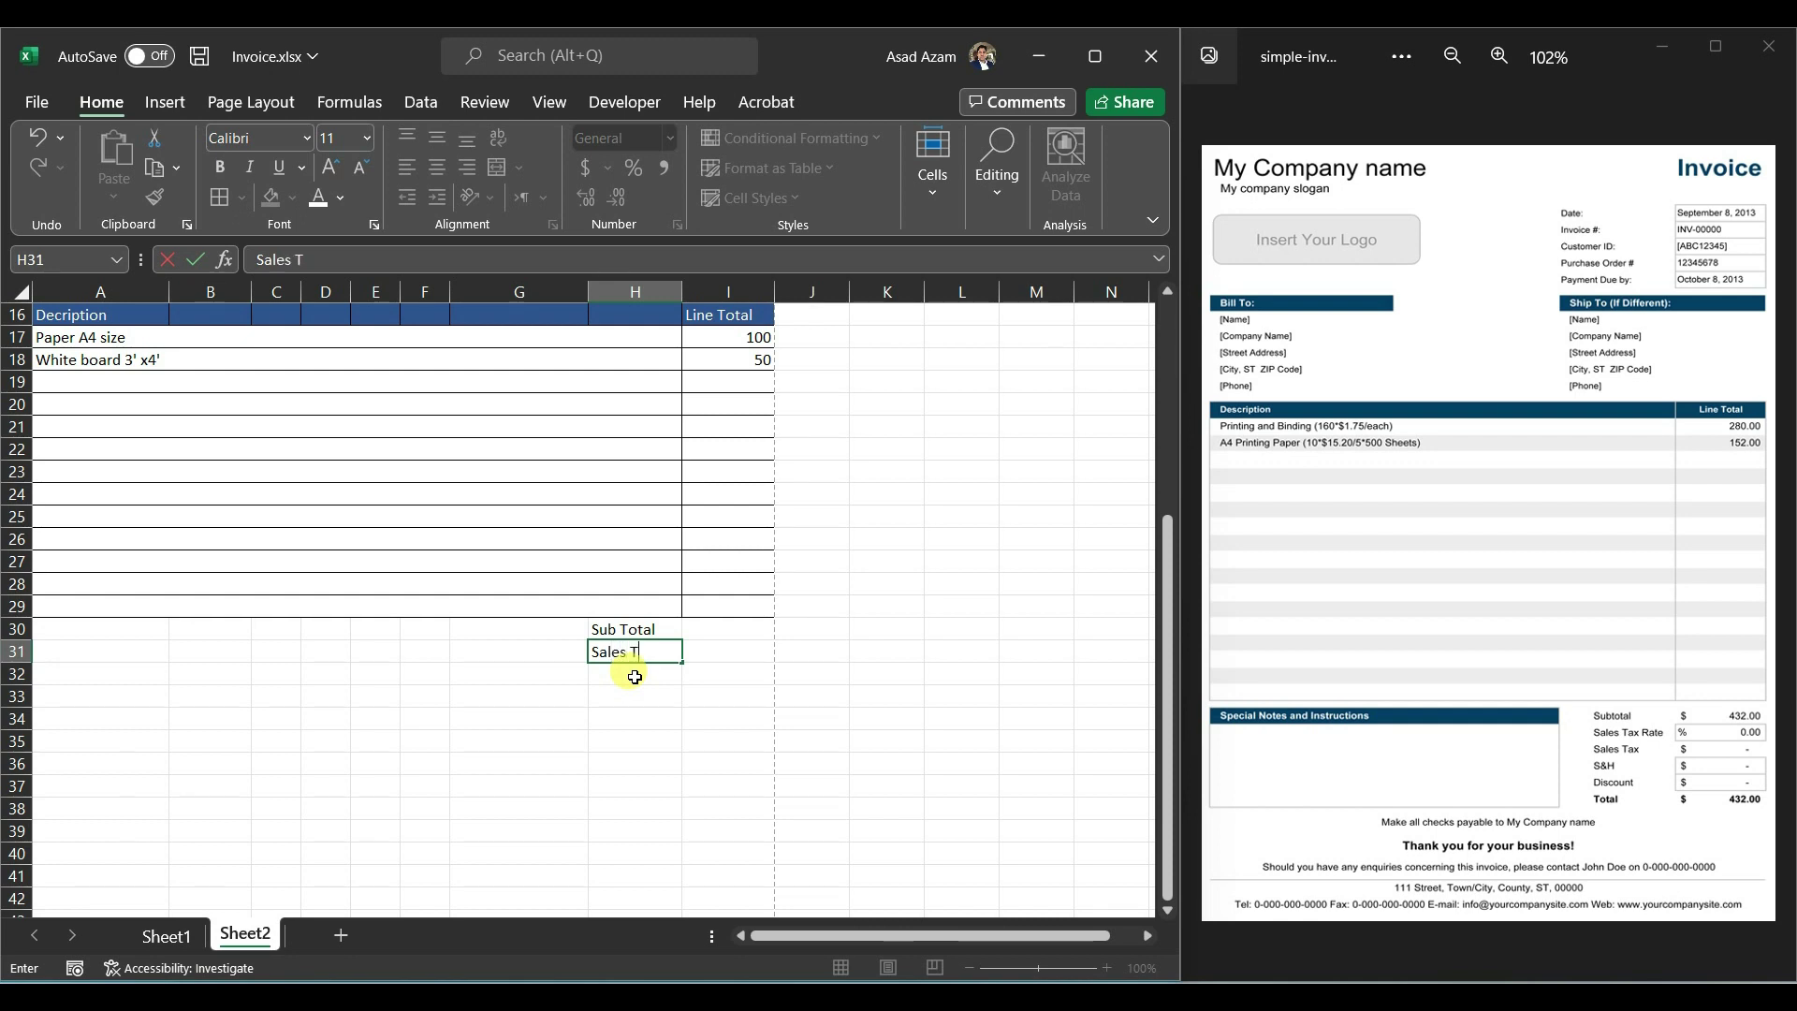
pyautogui.write('T')
pyautogui.press('BackSpace')
pyautogui.write('Rate')
pyautogui.press('Return')
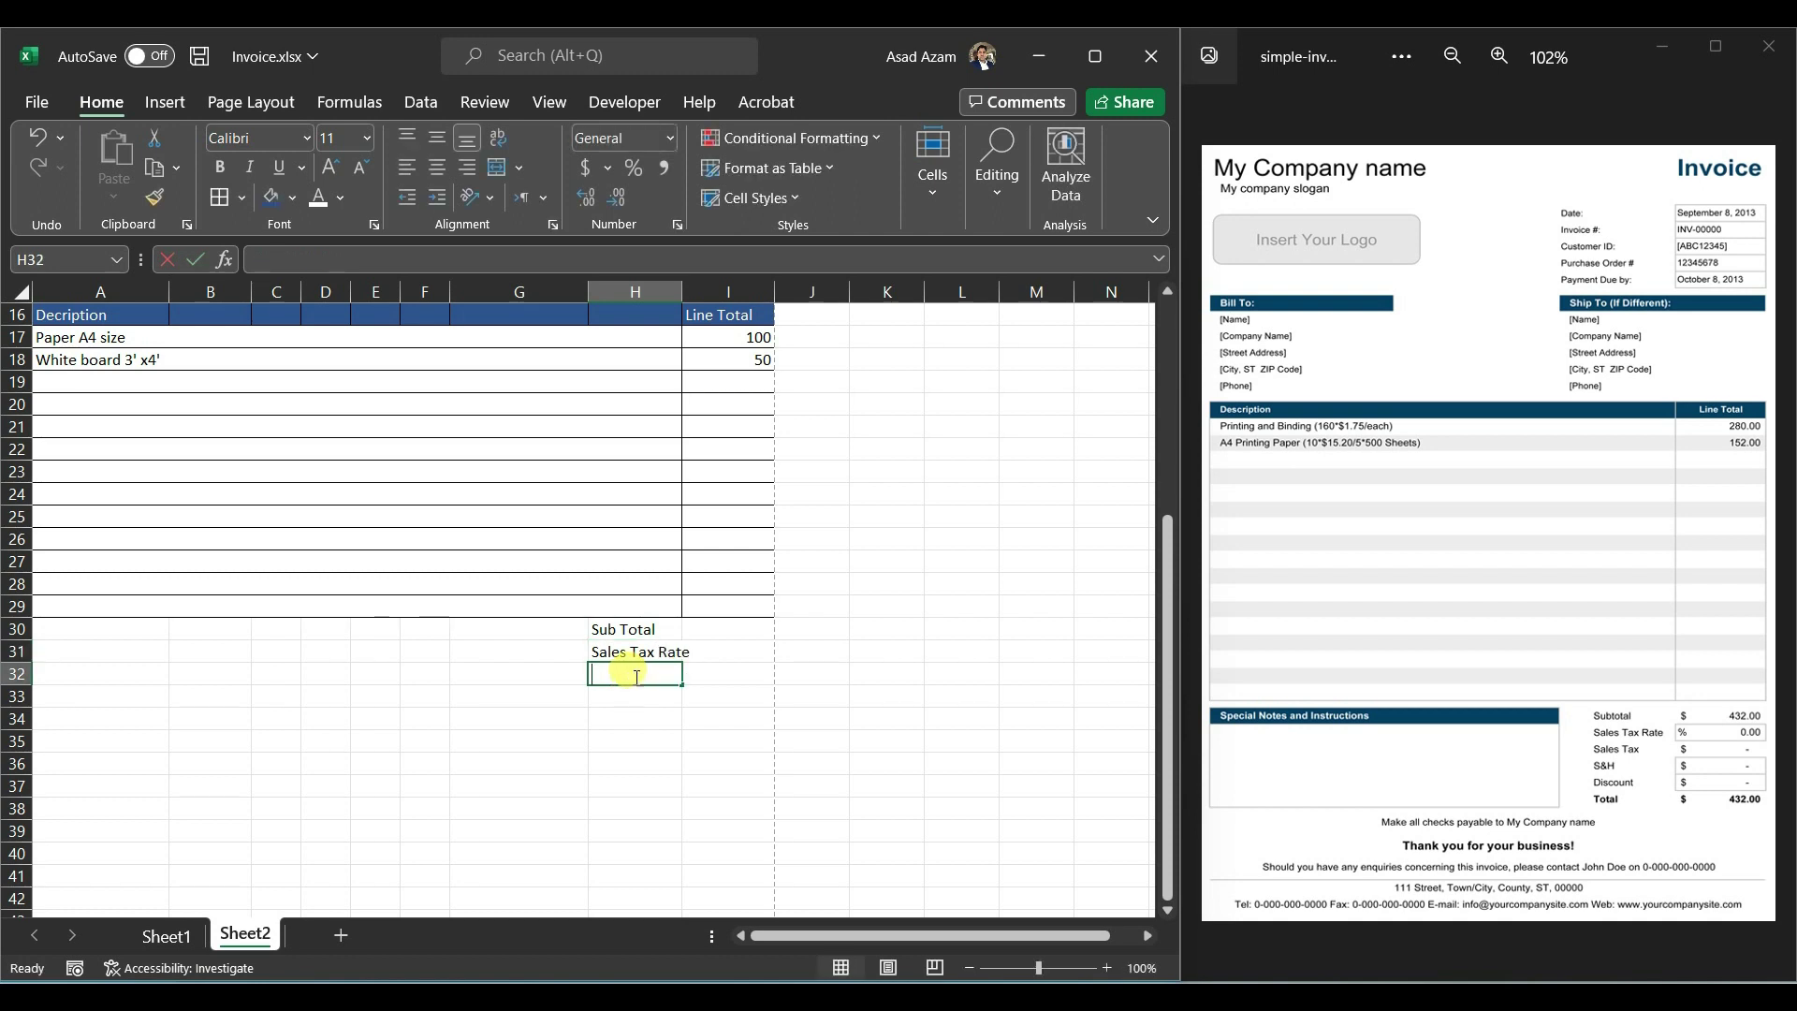
pyautogui.write('Sales Tax Rate')
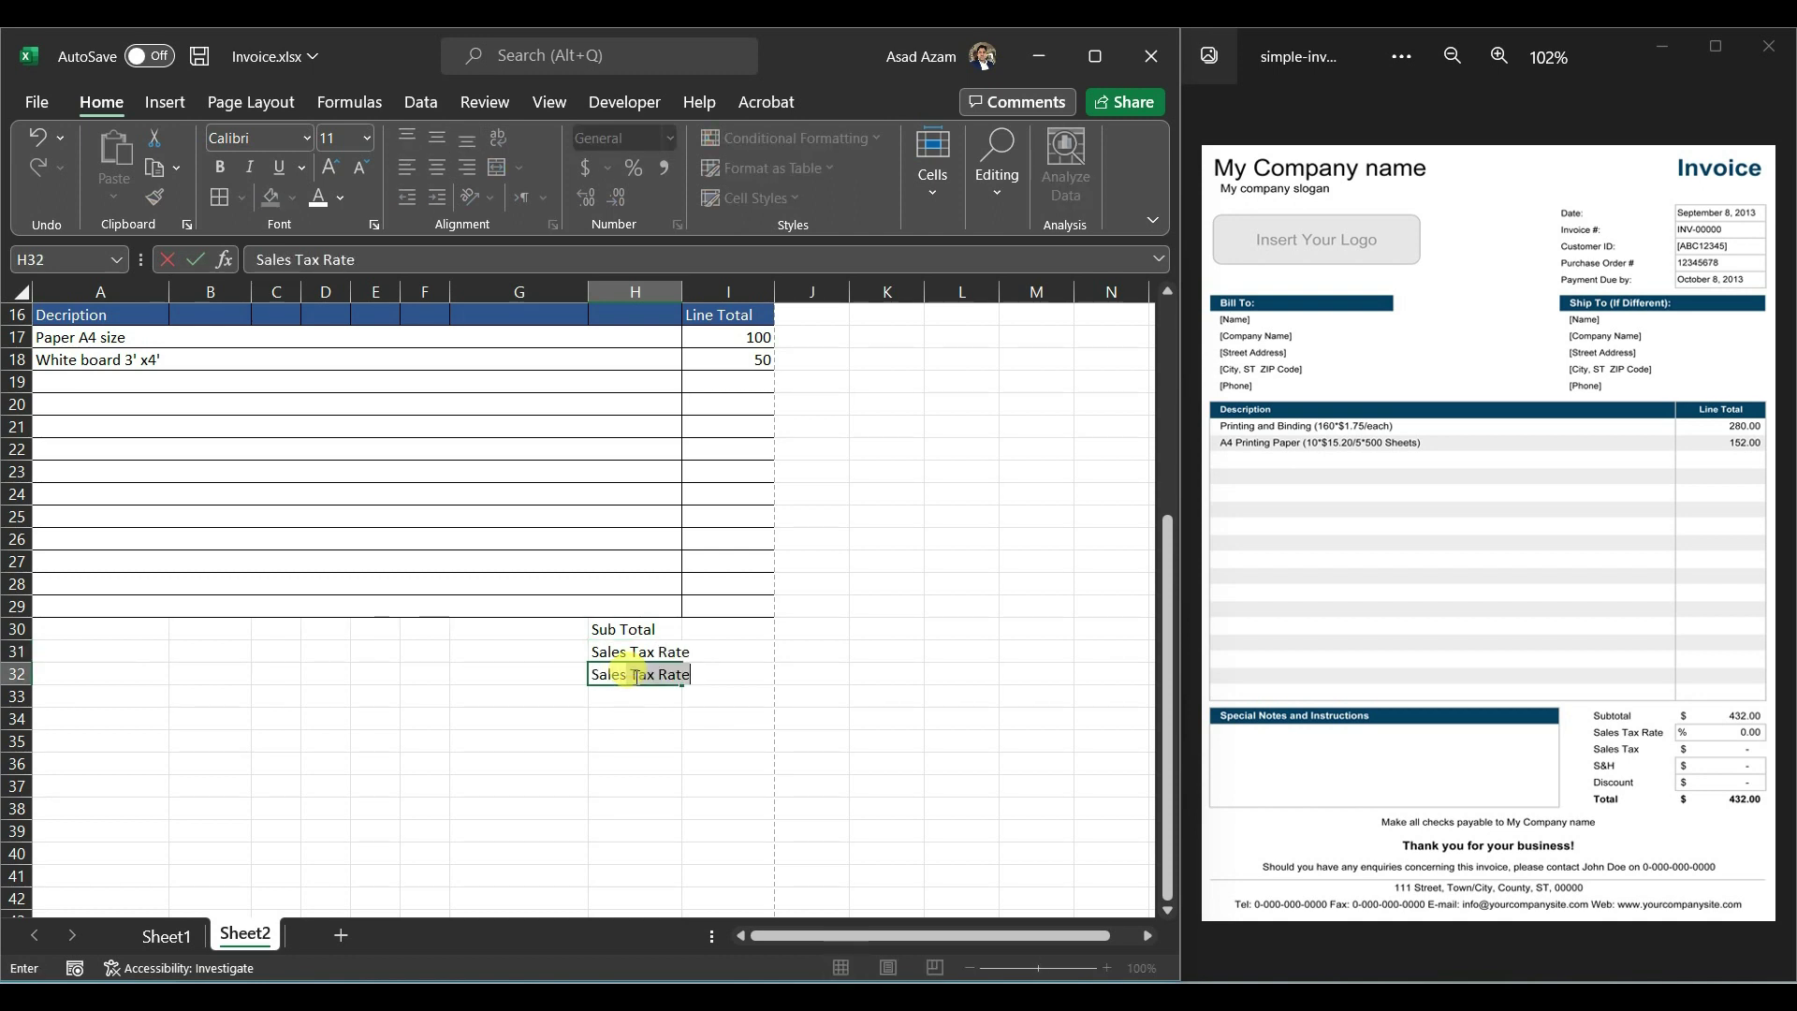
pyautogui.press('Return')
# Step: Enter the labels "Discount" in H33 and "Total" in H34
pyautogui.write('disc')
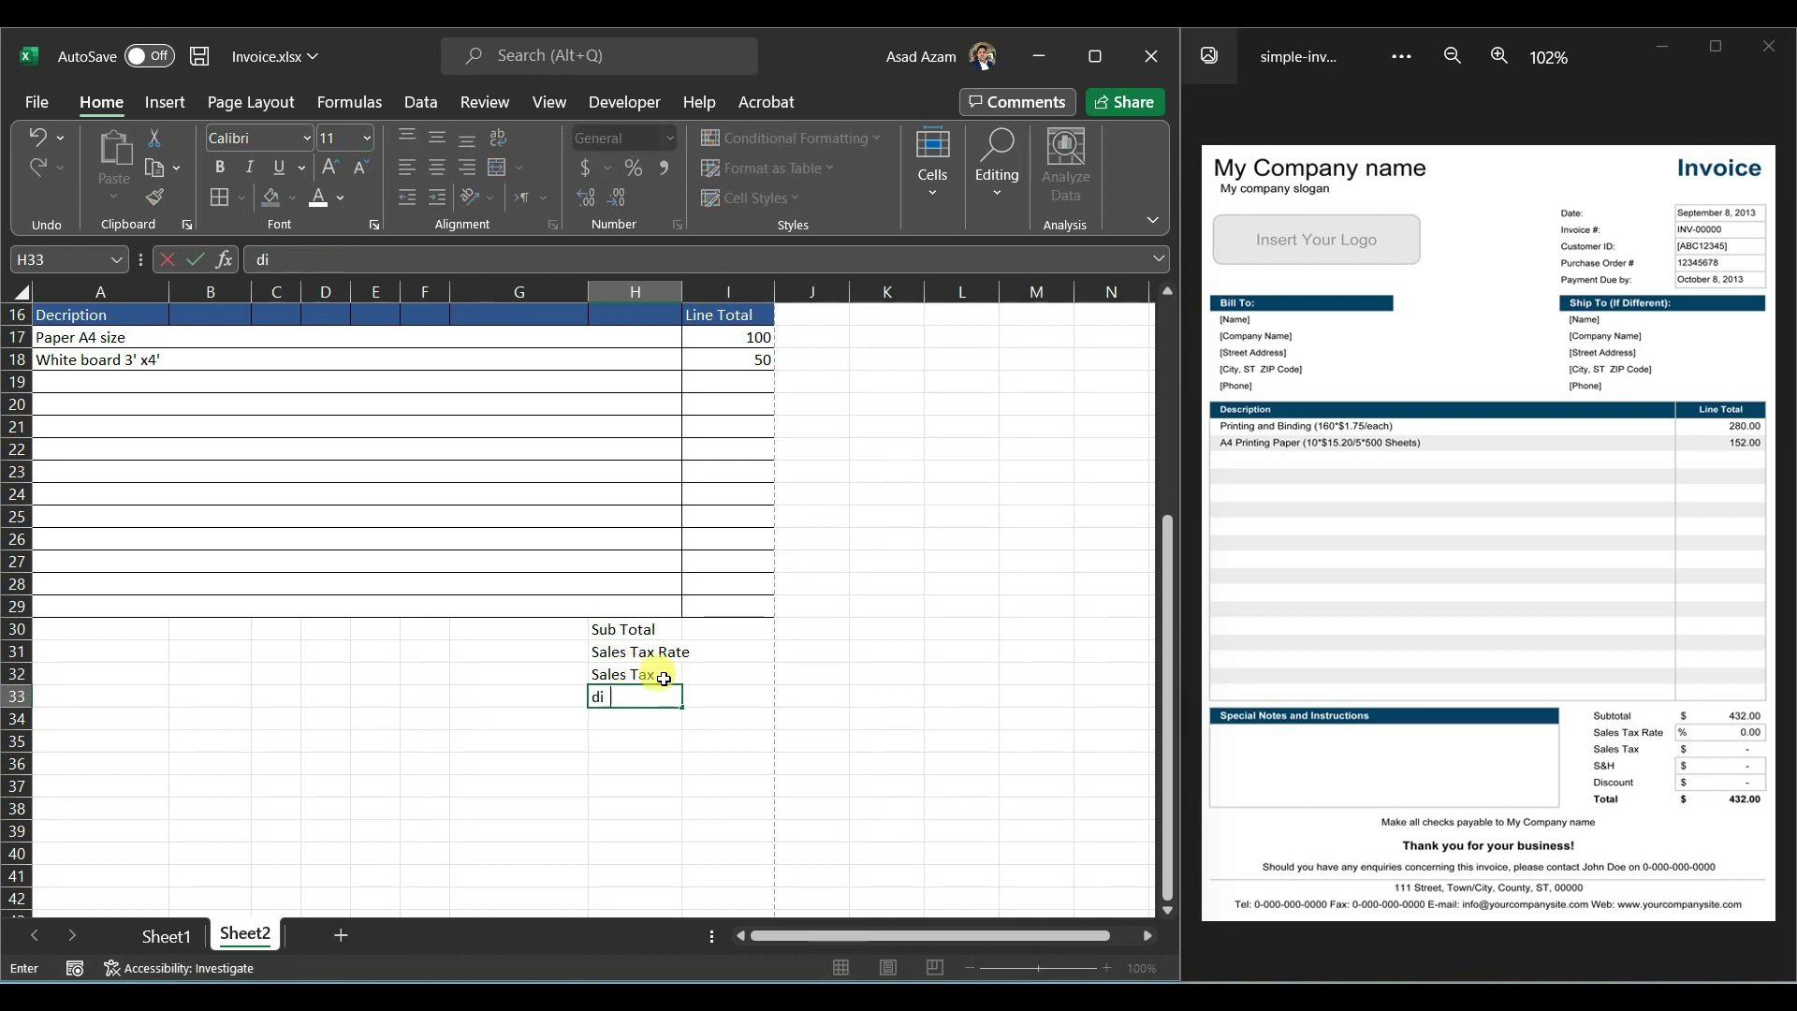
pyautogui.press('BackSpace')
pyautogui.press('BackSpace')
pyautogui.press('BackSpace')
pyautogui.press('BackSpace')
pyautogui.write('Discount')
pyautogui.press('Return')
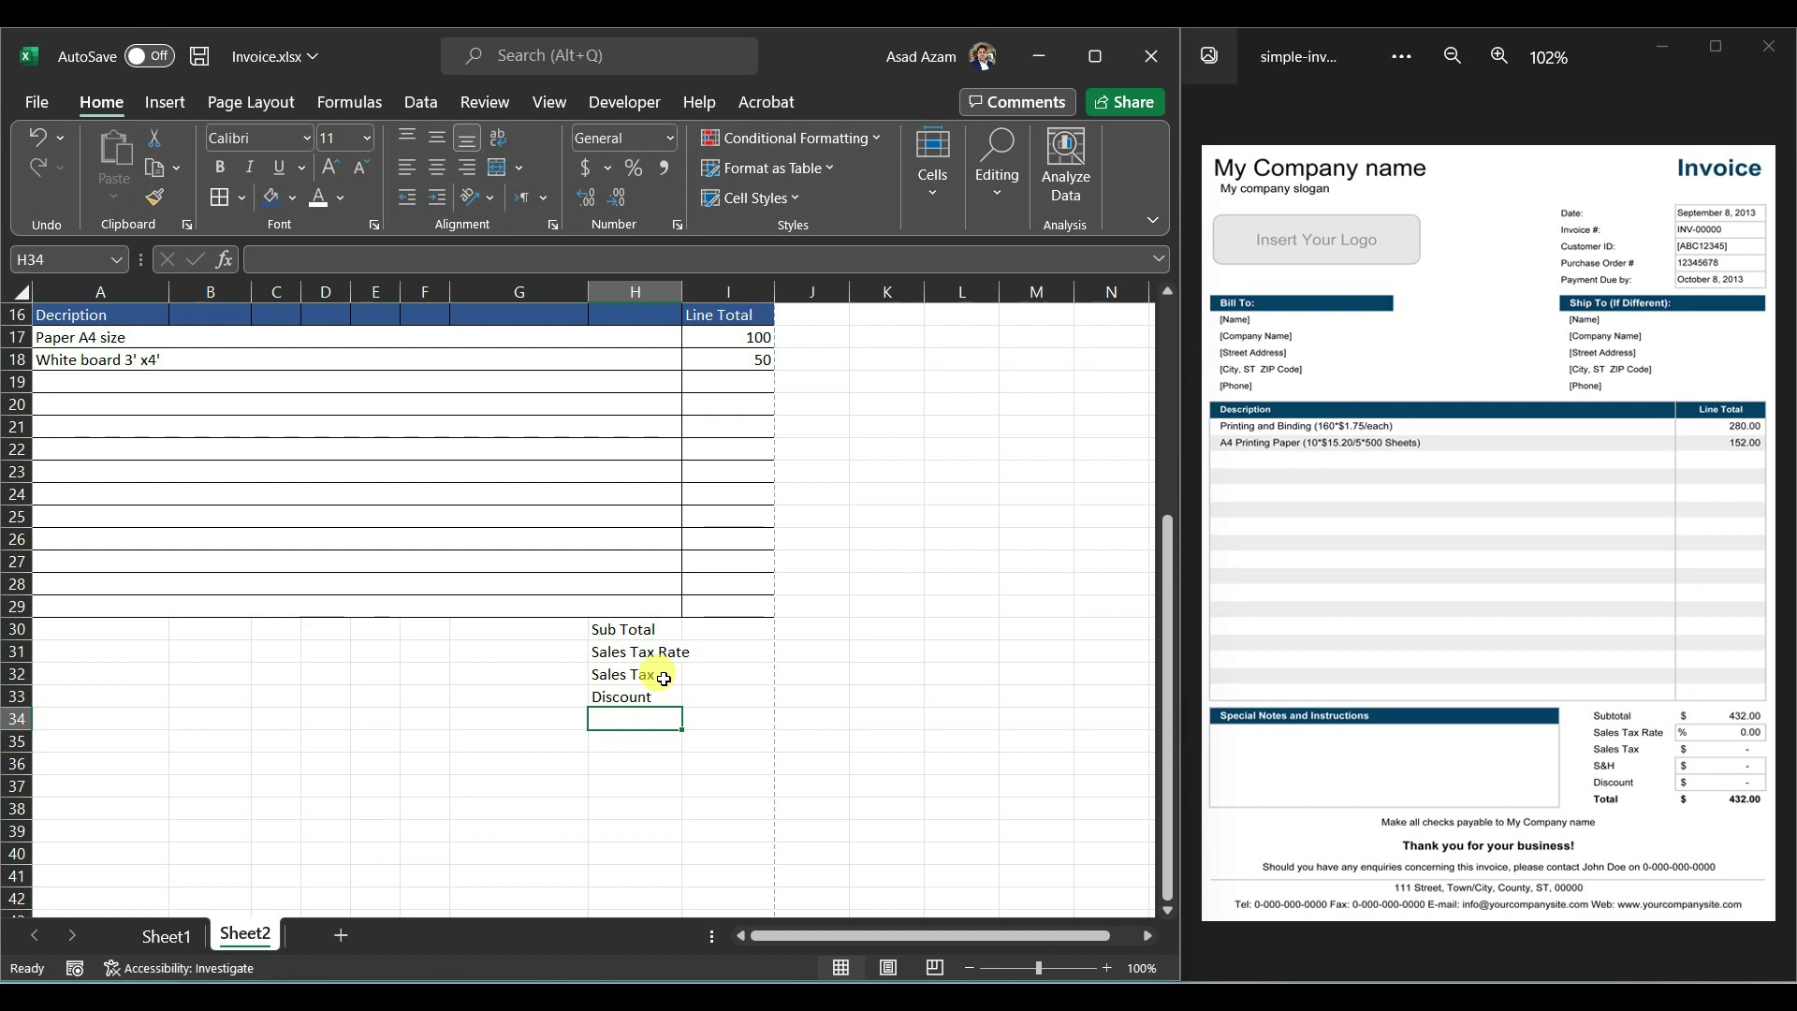
pyautogui.write('tot')
pyautogui.press('BackSpace')
pyautogui.press('BackSpace')
pyautogui.press('BackSpace')
pyautogui.write('Total')
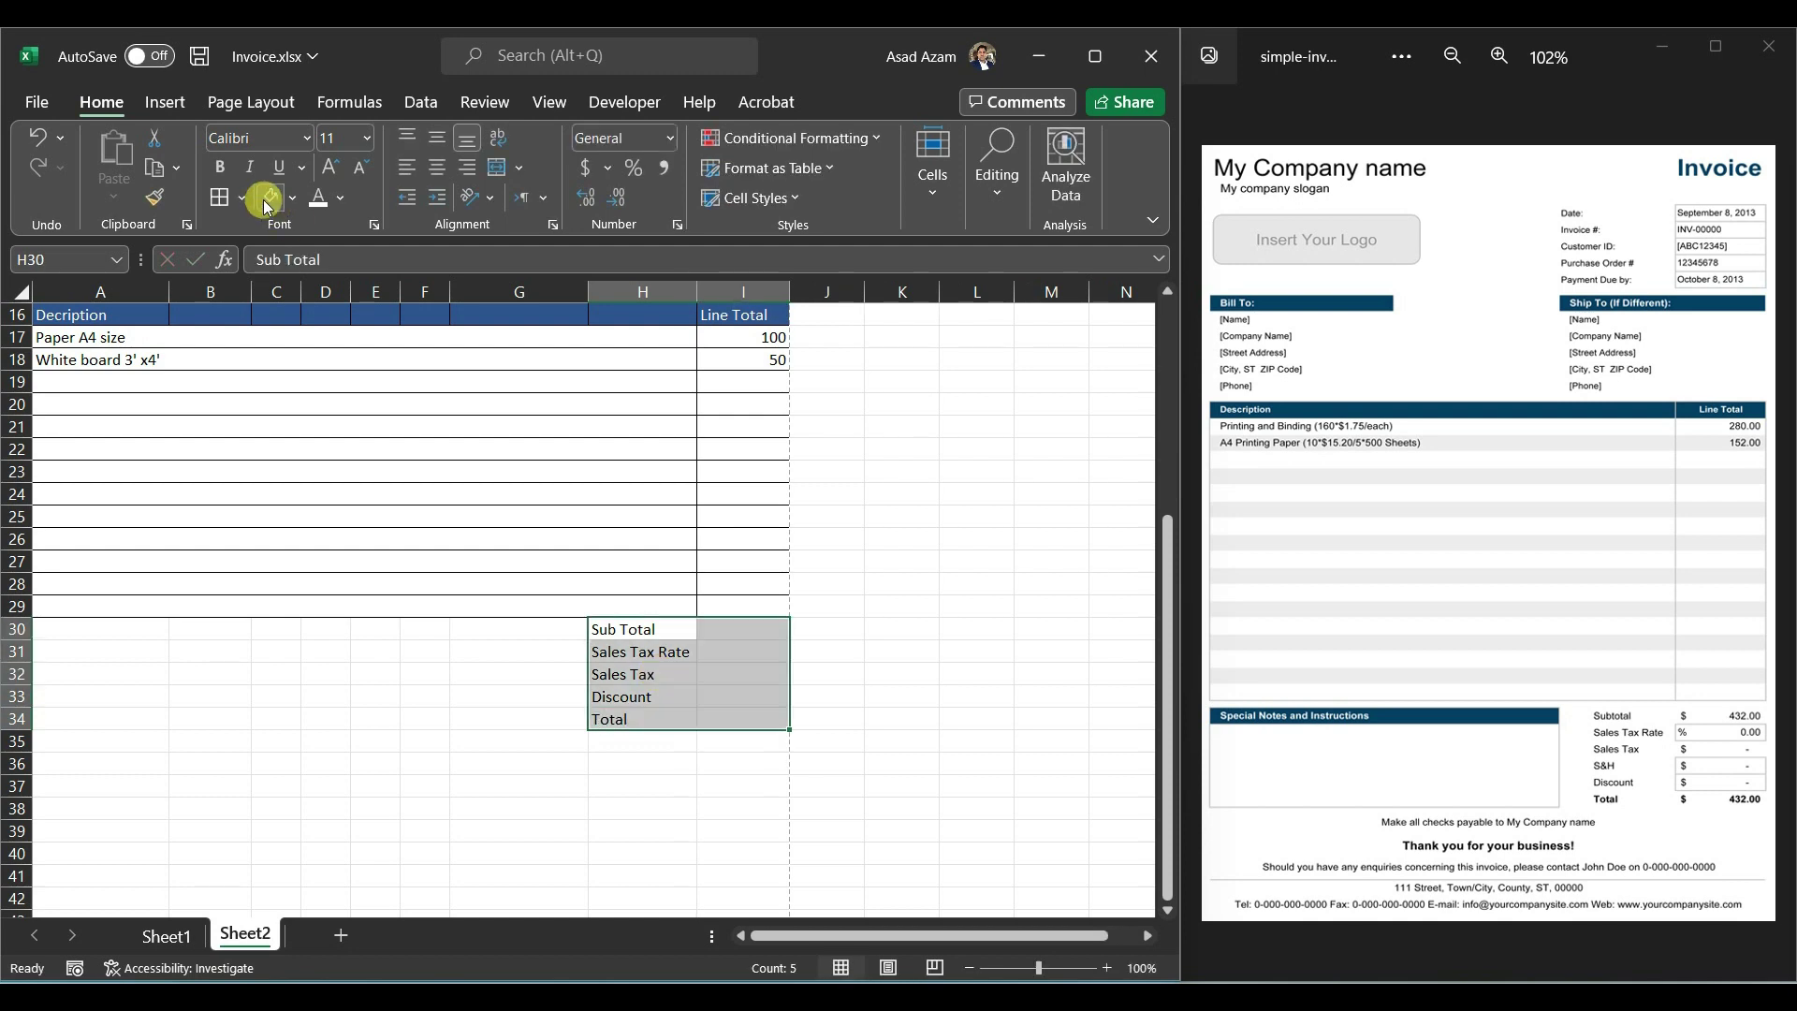
# Step: Apply all borders to the totals block H30:I34
pyautogui.click(268, 199)
pyautogui.click(731, 645)
# Step: Calculate the subtotal in I30 by summing the line totals with =SUM(I17:I29), and check the formula
pyautogui.click(725, 627)
pyautogui.scroll(1, 739, 655)
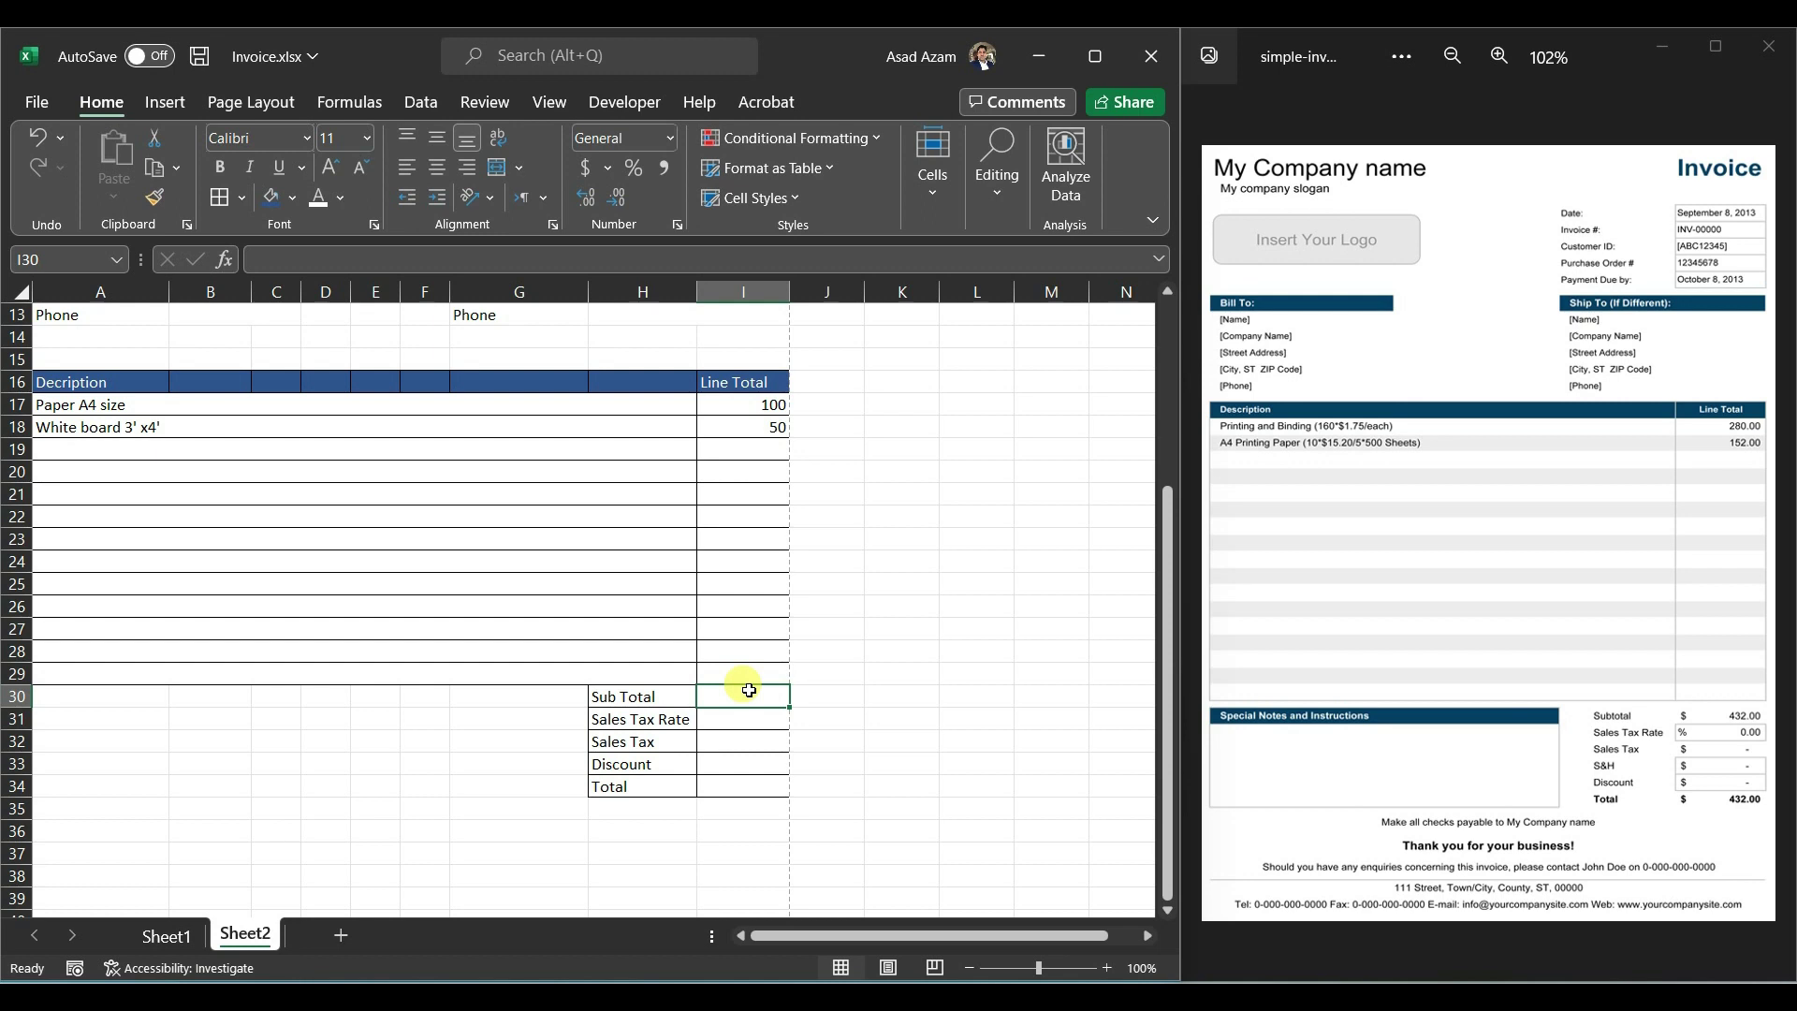
pyautogui.write('=')
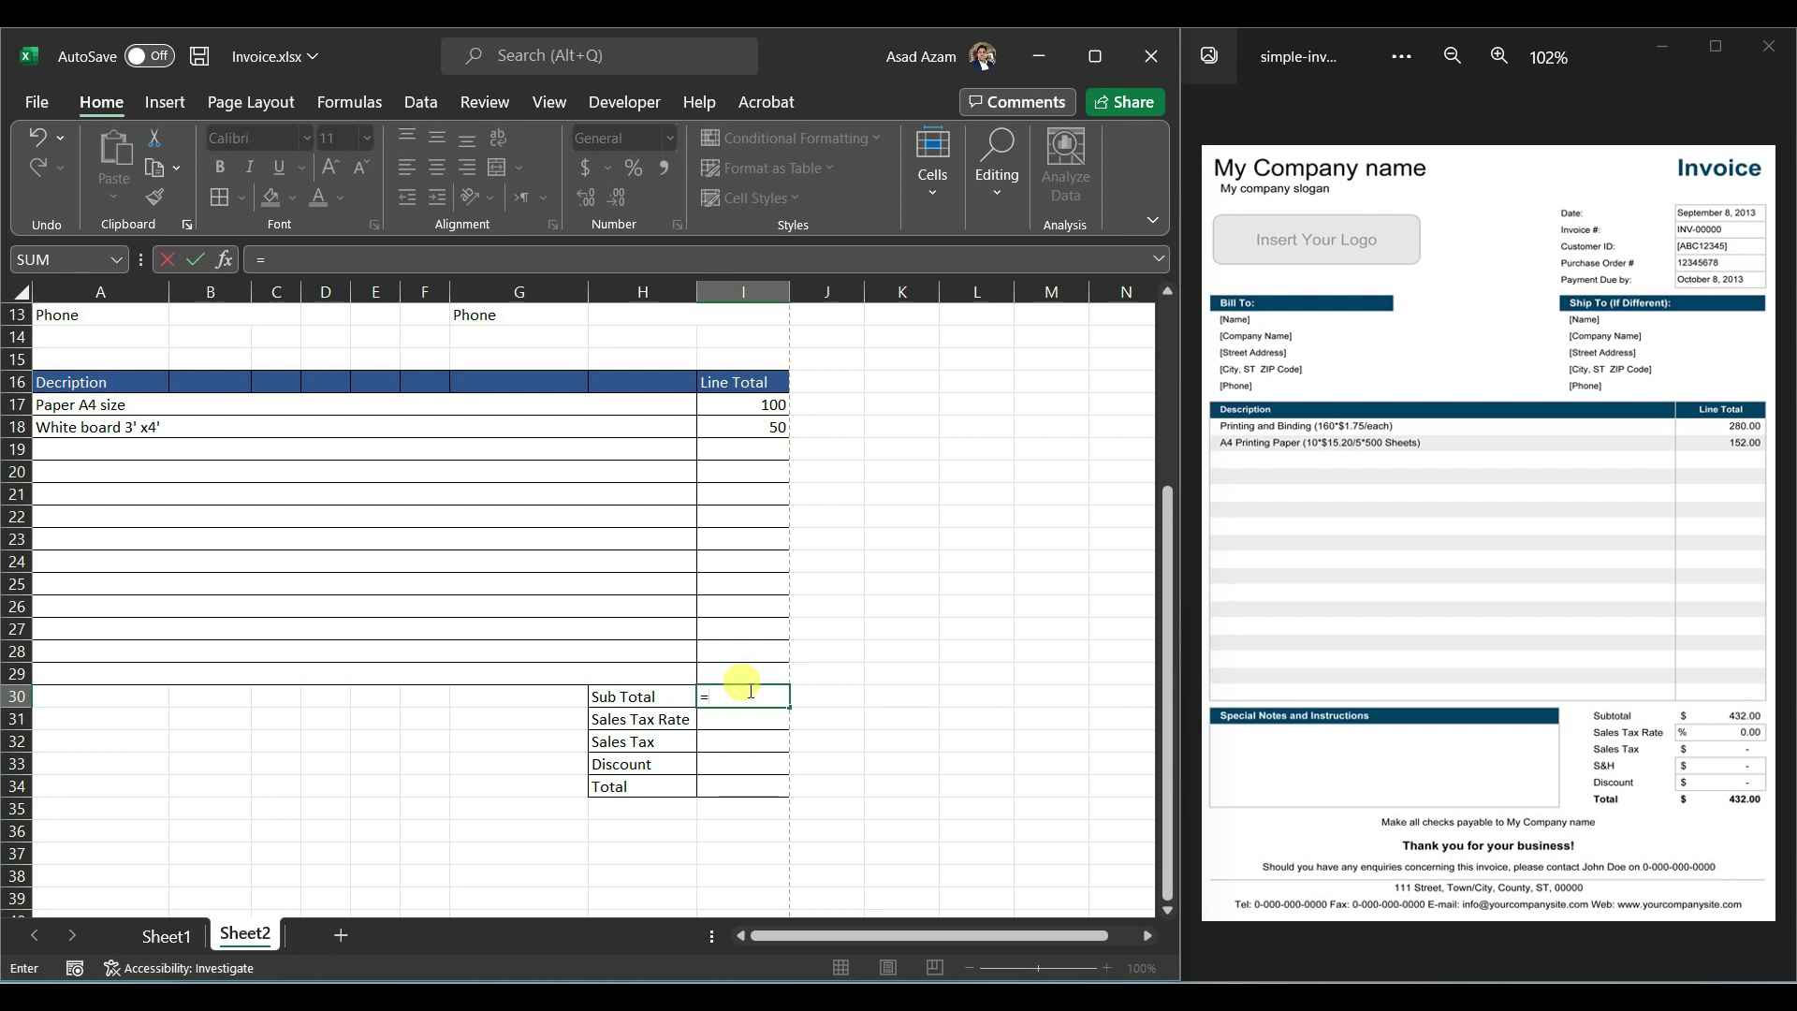
pyautogui.write('sum')
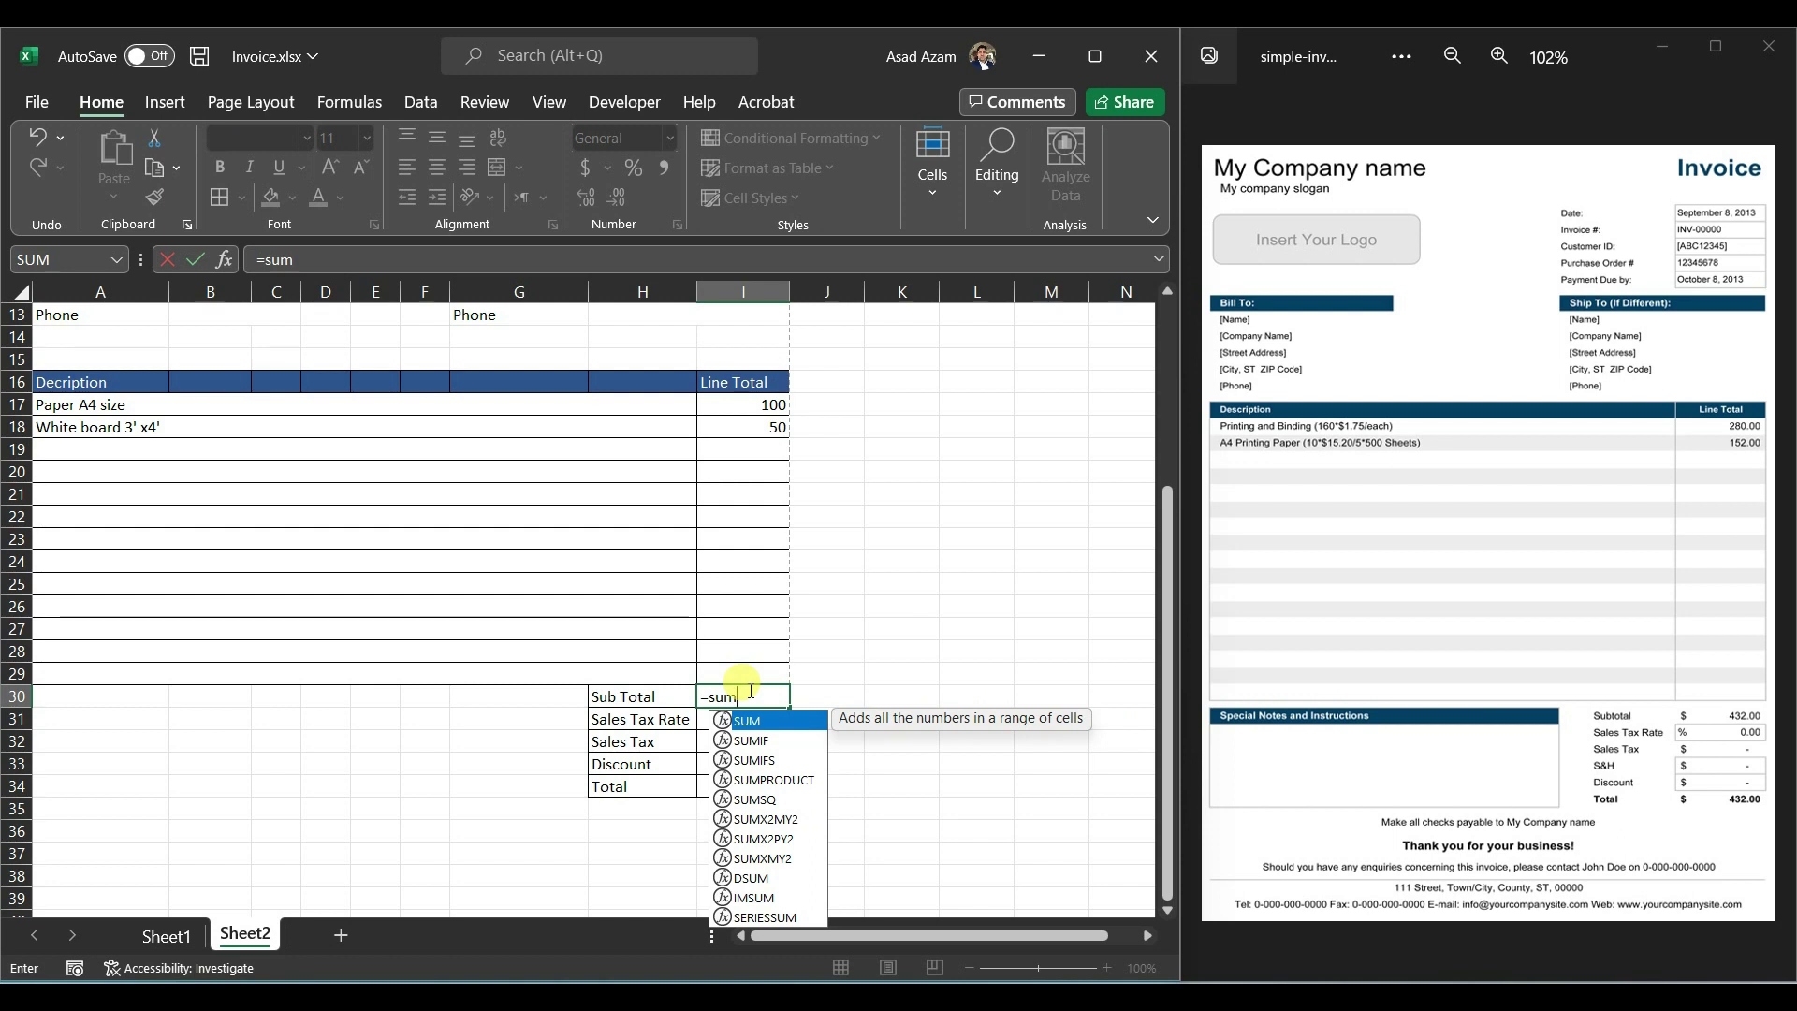
pyautogui.write('(')
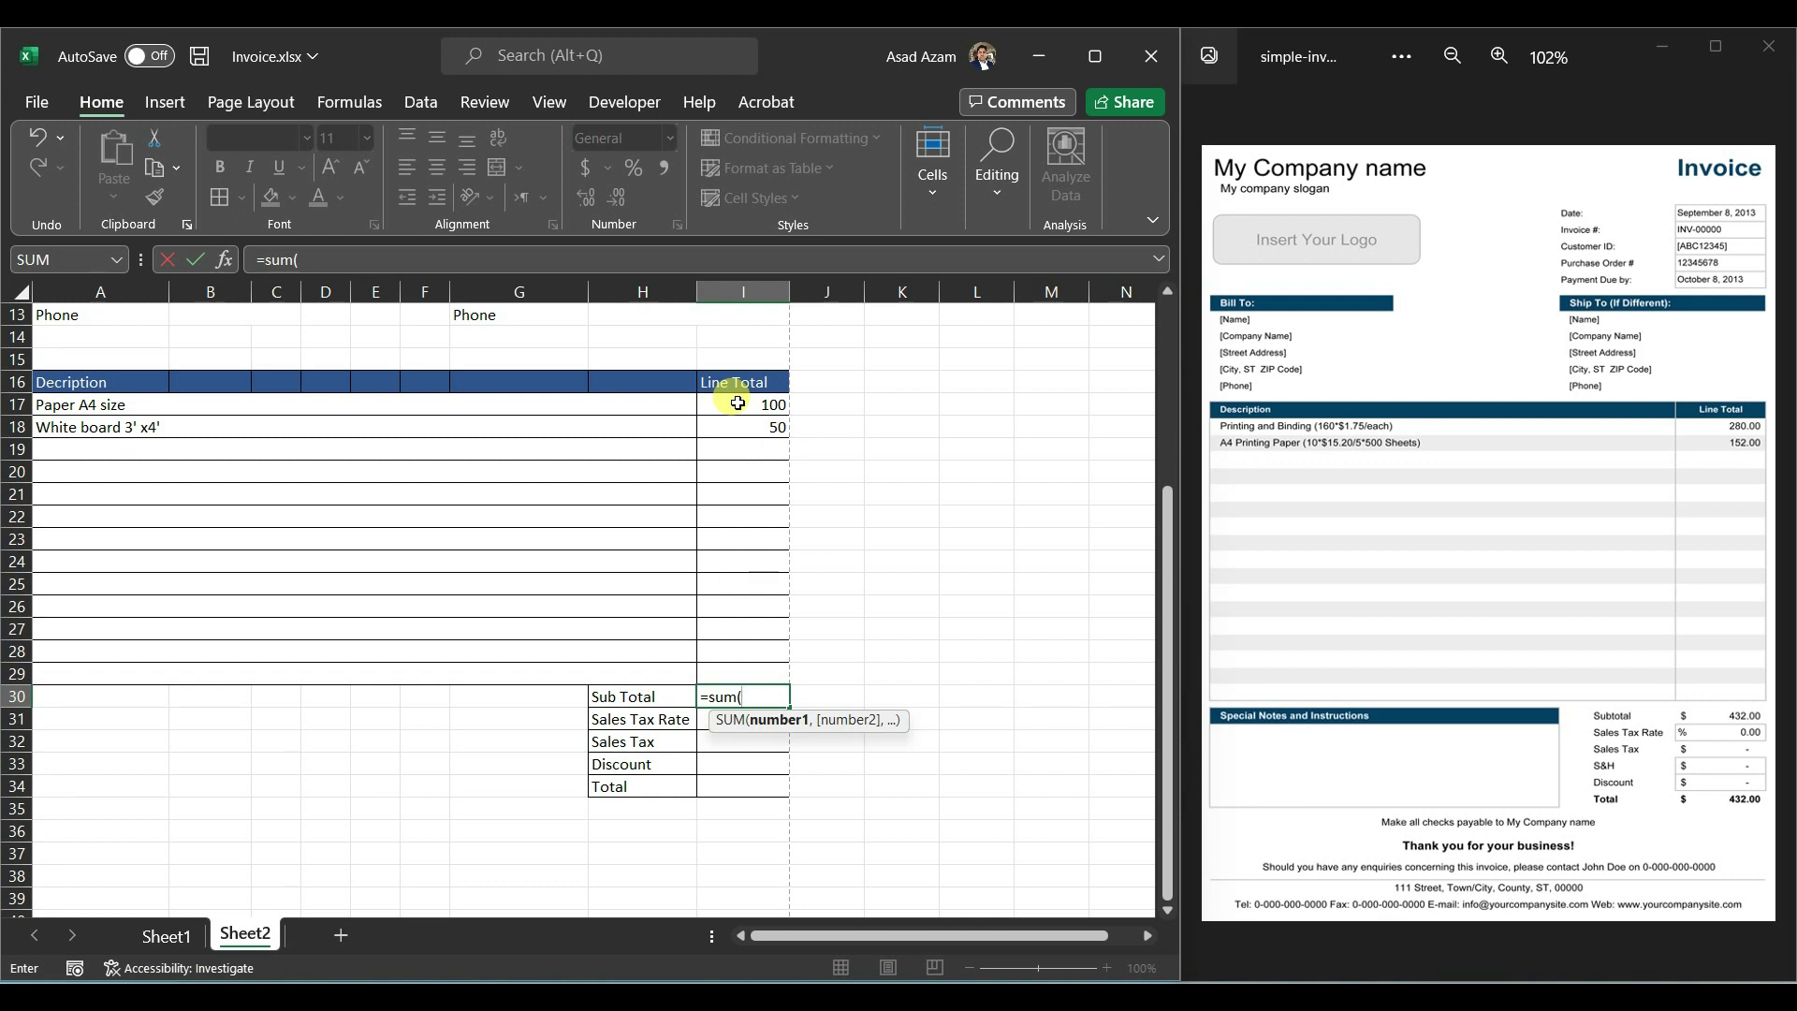
pyautogui.moveTo(738, 402); pyautogui.dragTo(748, 675)
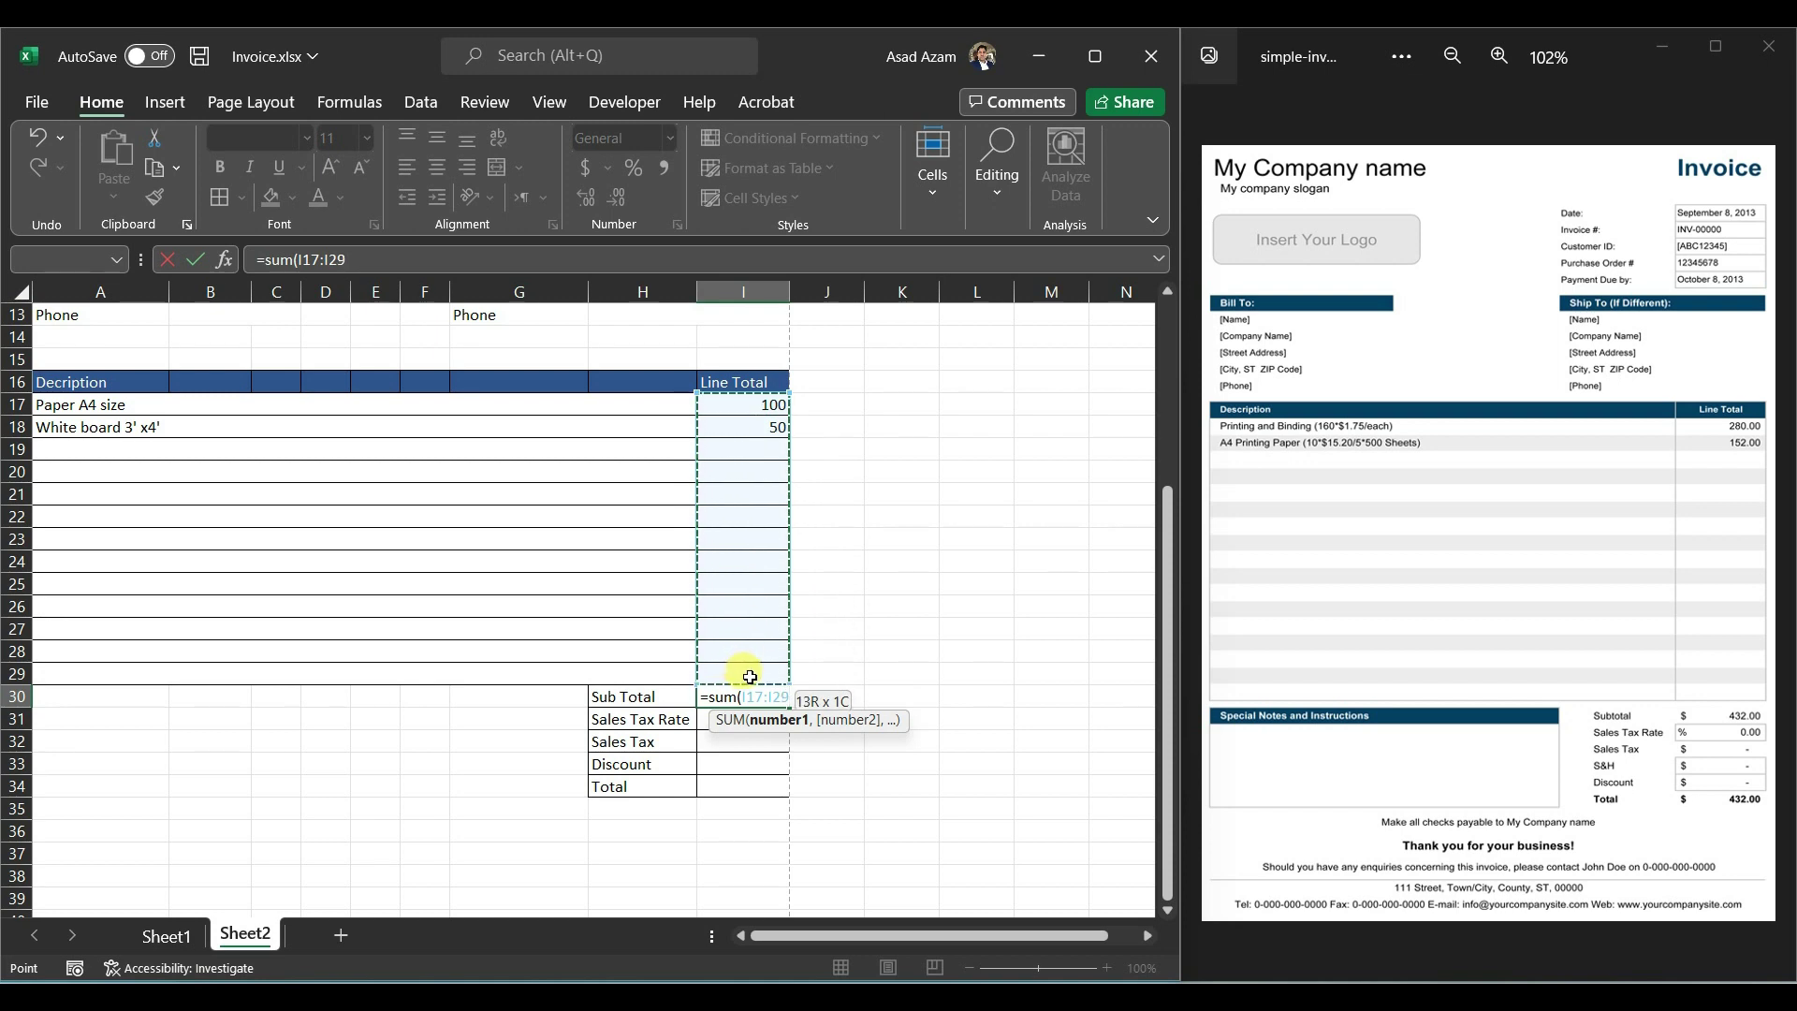
pyautogui.moveTo(750, 677); pyautogui.dragTo(749, 676)
pyautogui.press('Return')
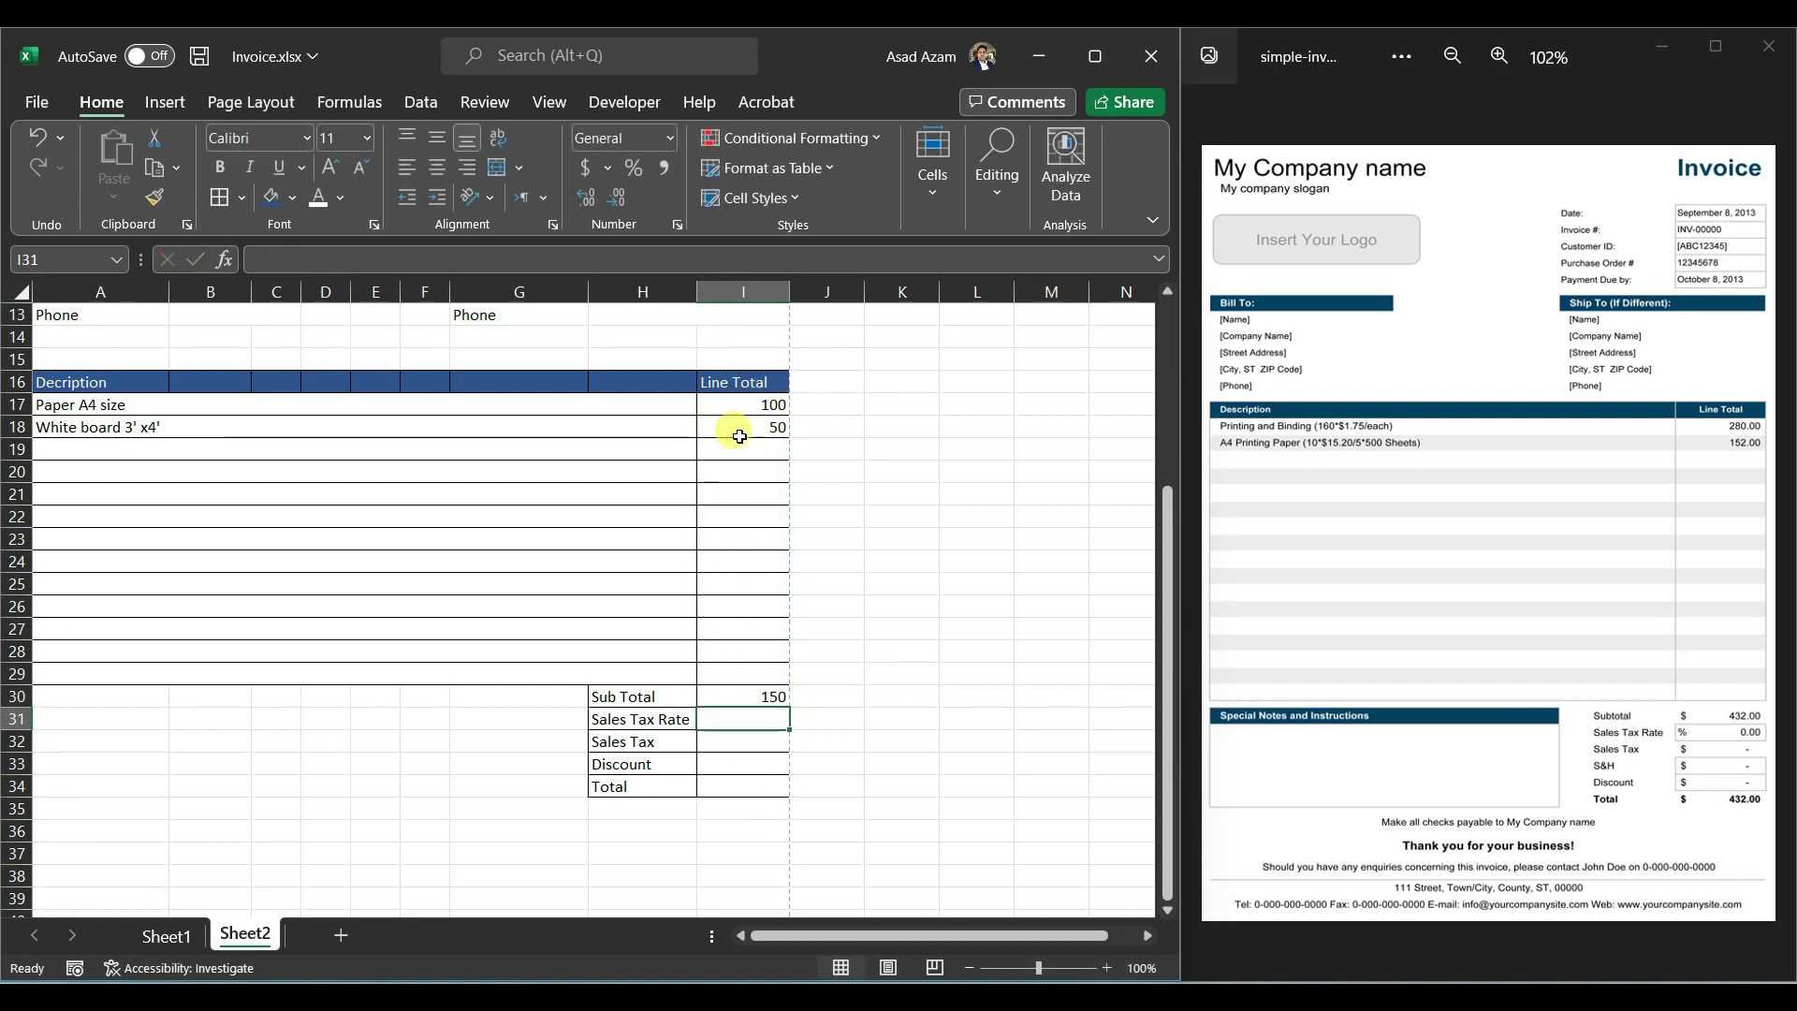
pyautogui.click(756, 697)
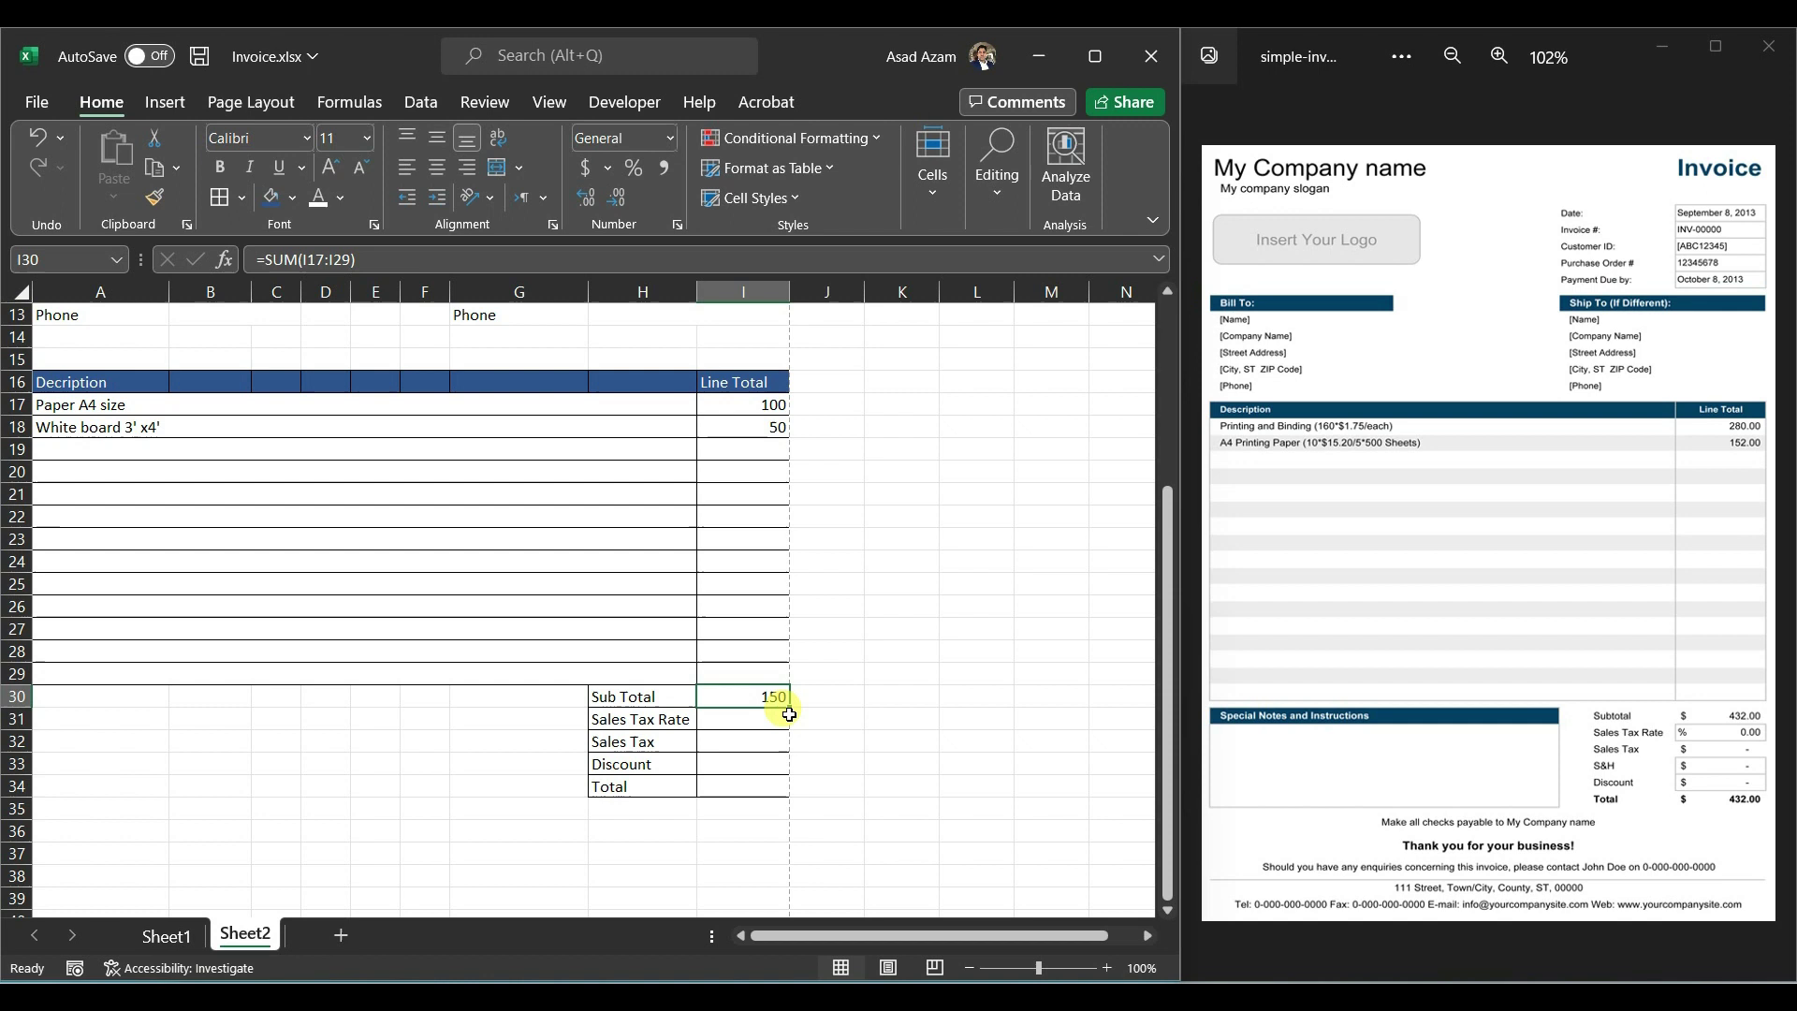
# Step: Test the subtotal formula by entering a trial line total of 50 in I19, and clear that cell again
pyautogui.click(757, 453)
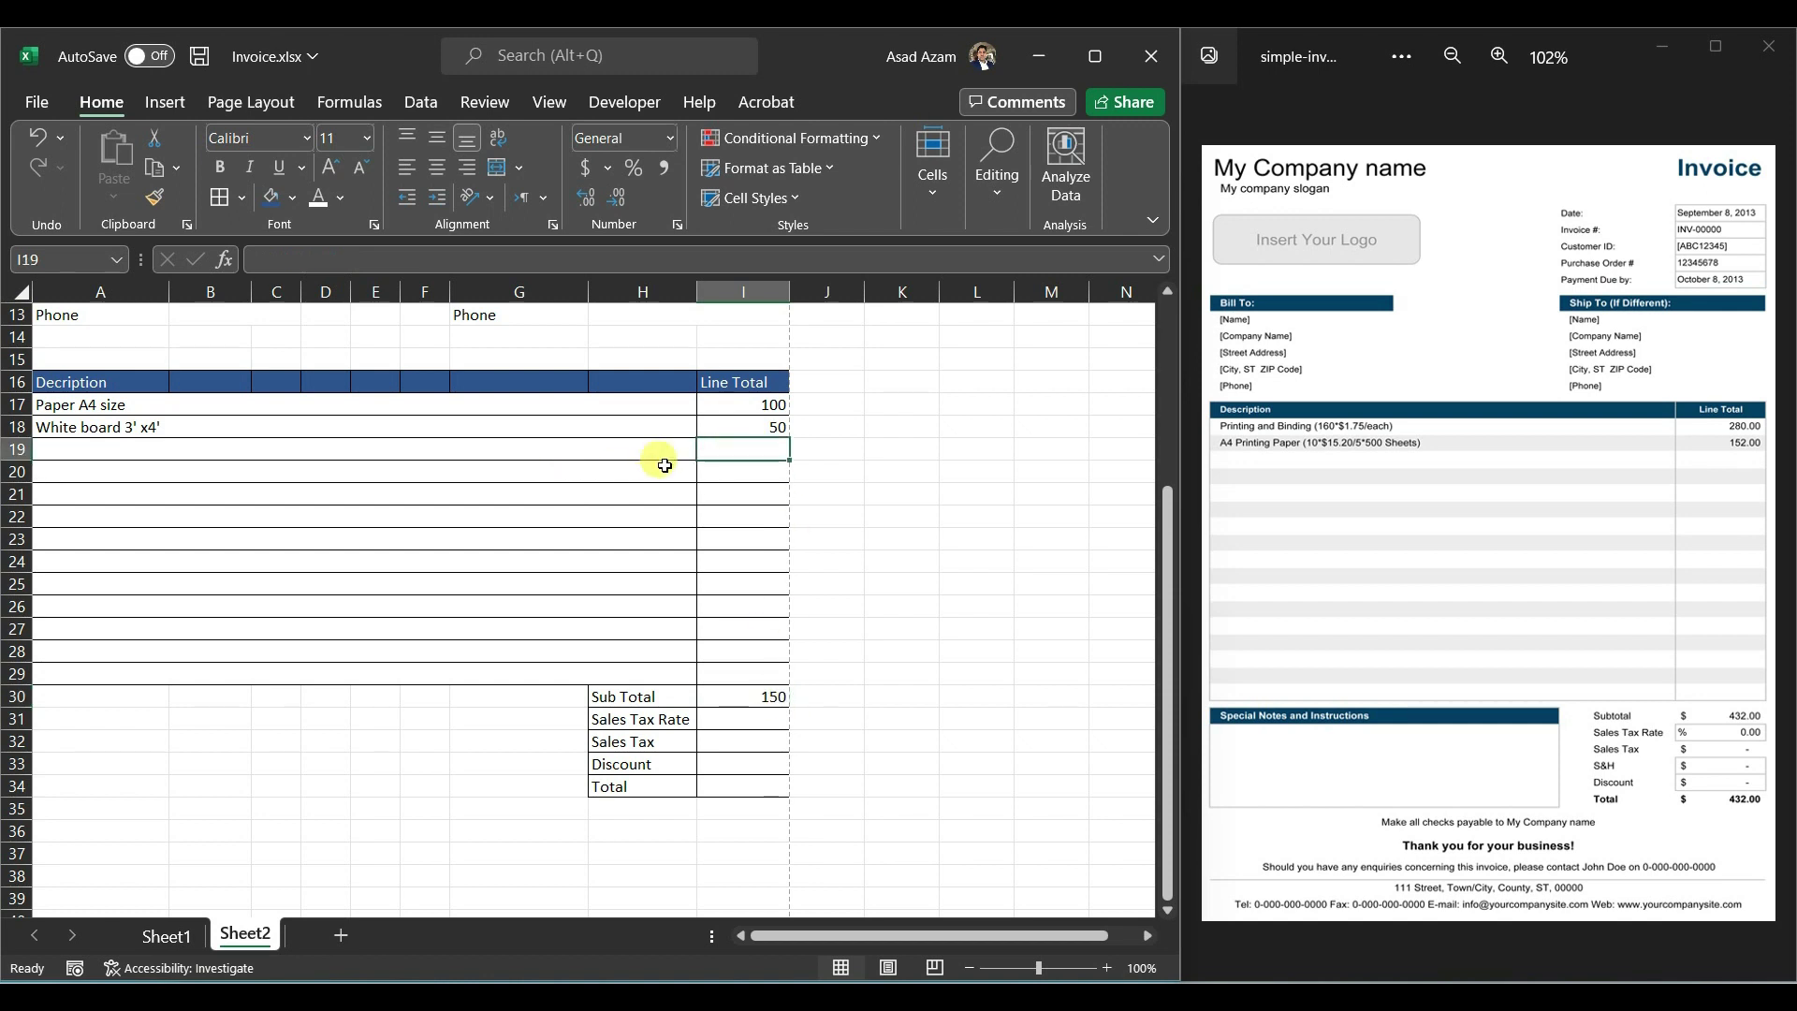
pyautogui.write('50')
pyautogui.press('Return')
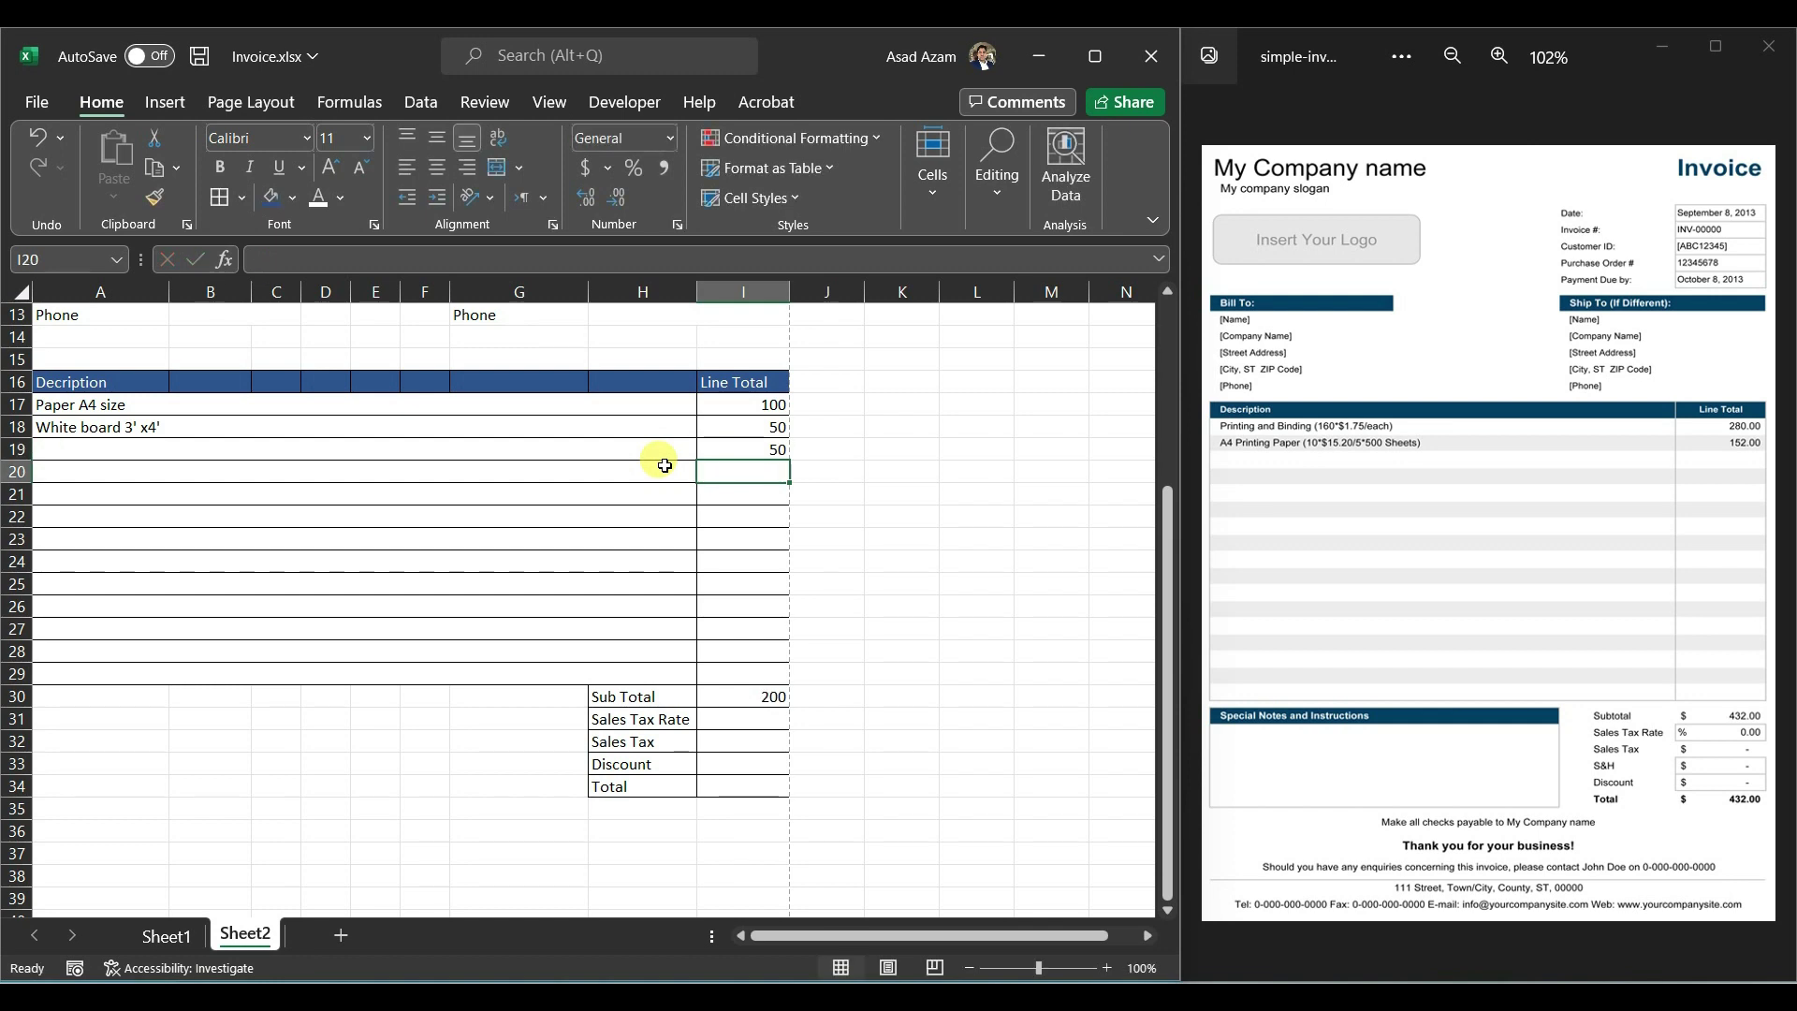
pyautogui.click(767, 453)
pyautogui.press('Delete')
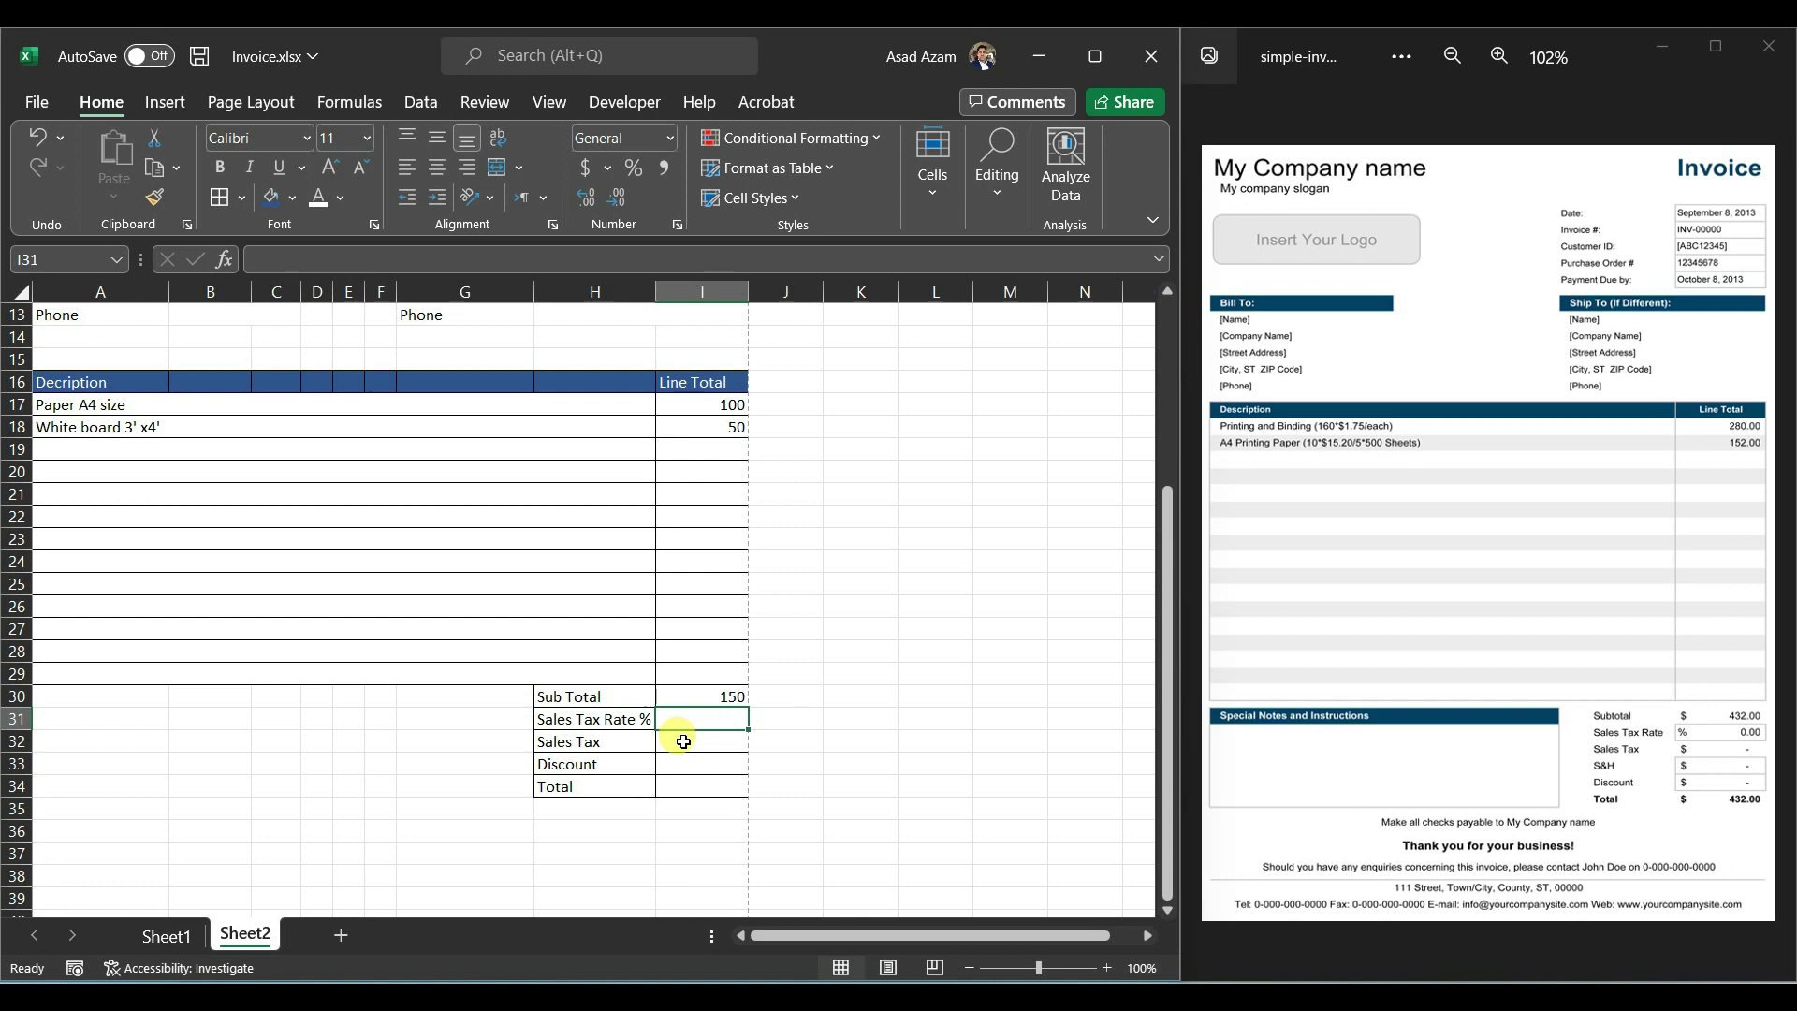
# Step: Enter a sales tax rate of 10 in I31 and calculate the sales tax in I32 with =I30*I31/100
pyautogui.write('10')
pyautogui.press('Return')
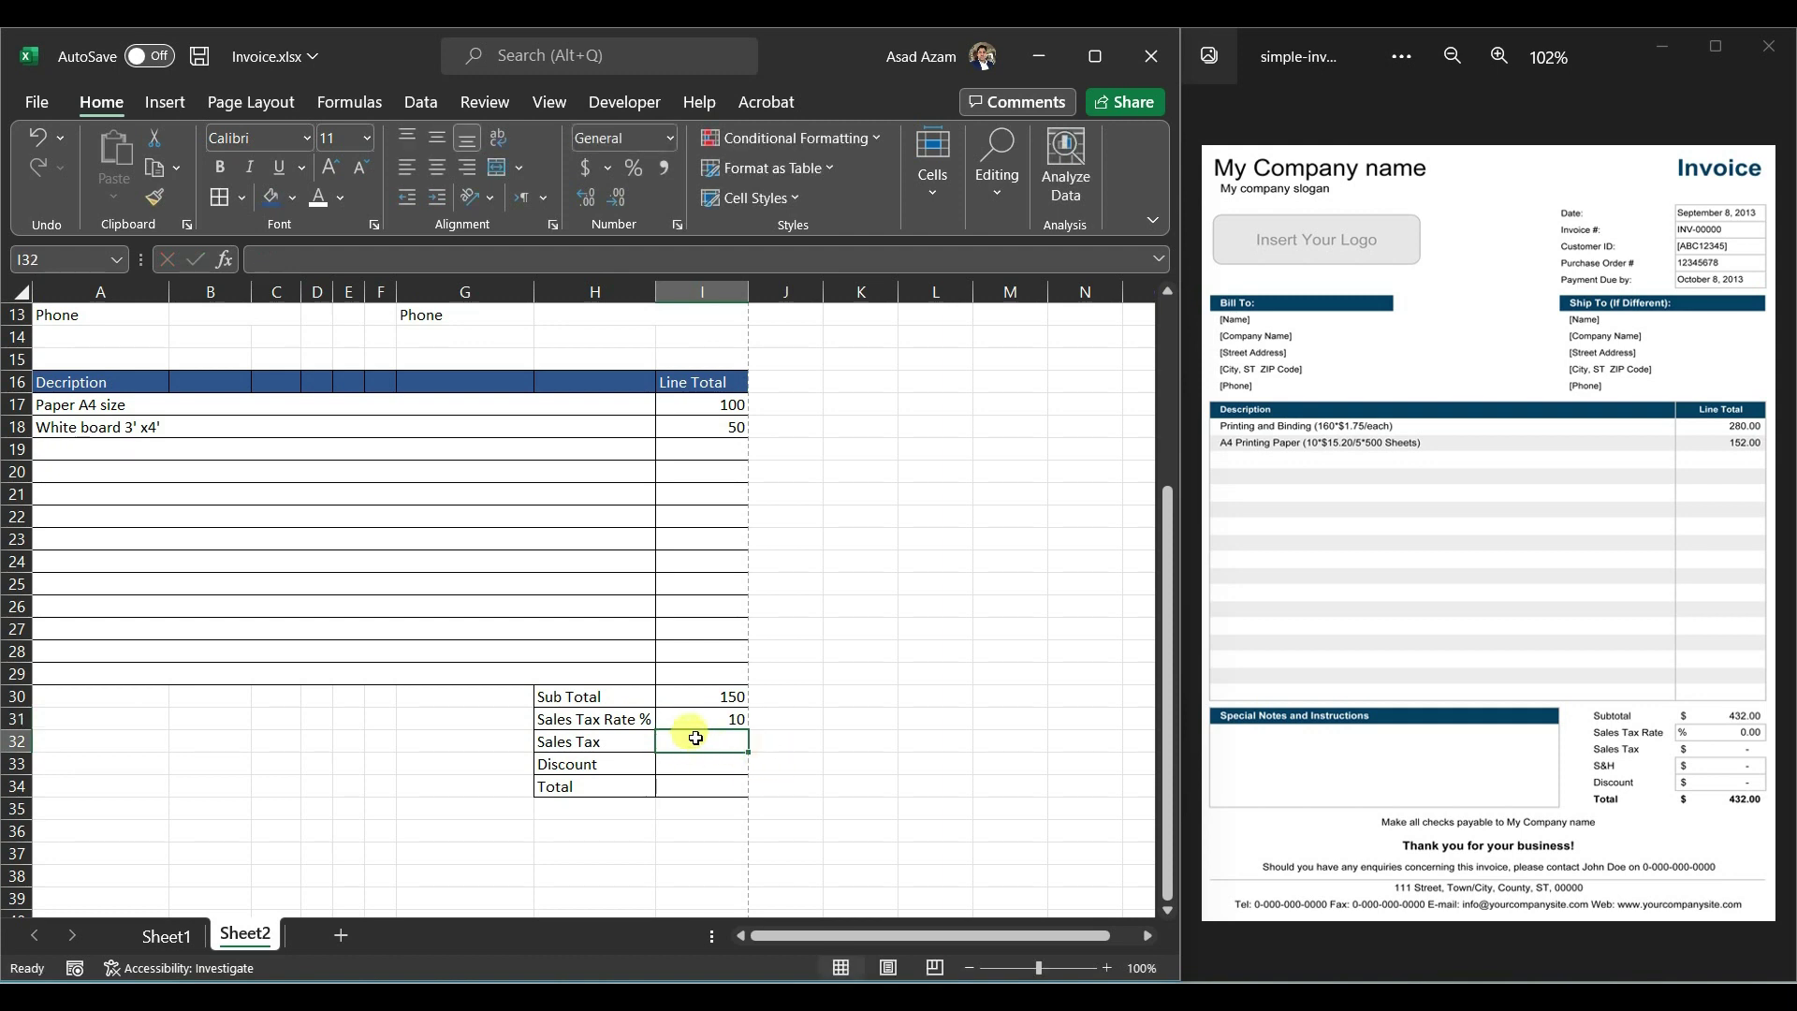
pyautogui.write('=')
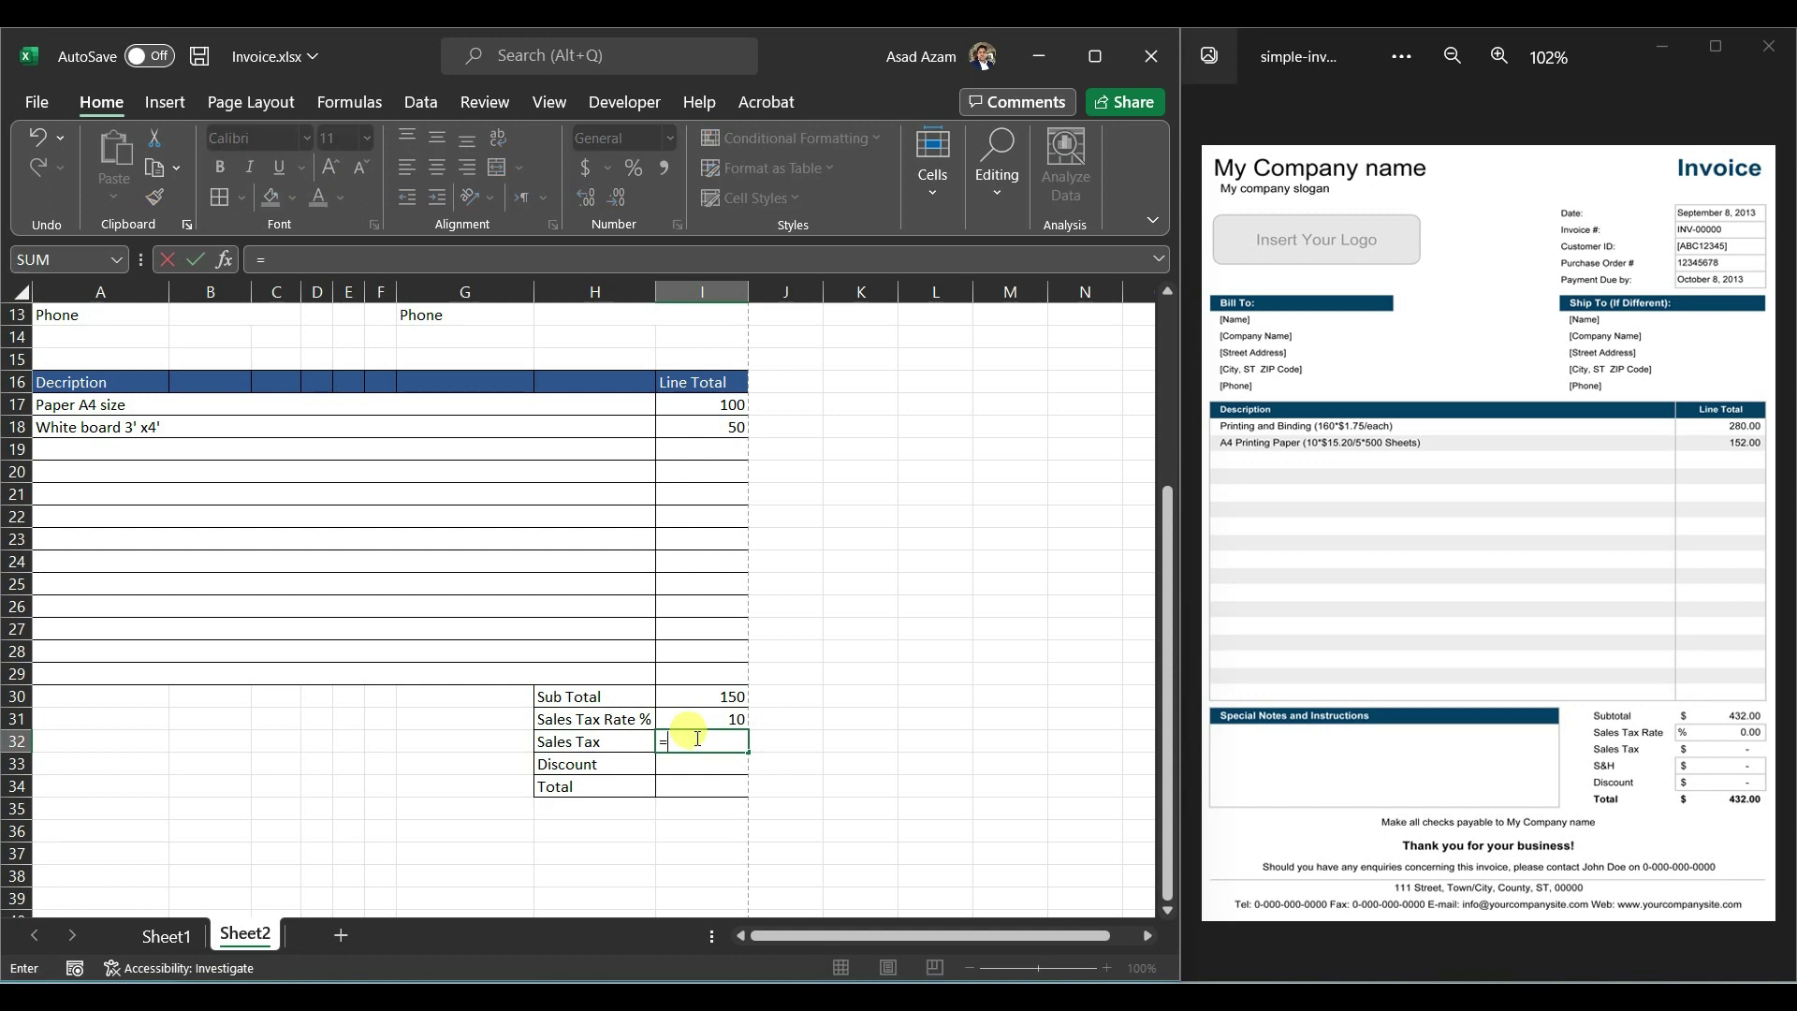
pyautogui.click(690, 701)
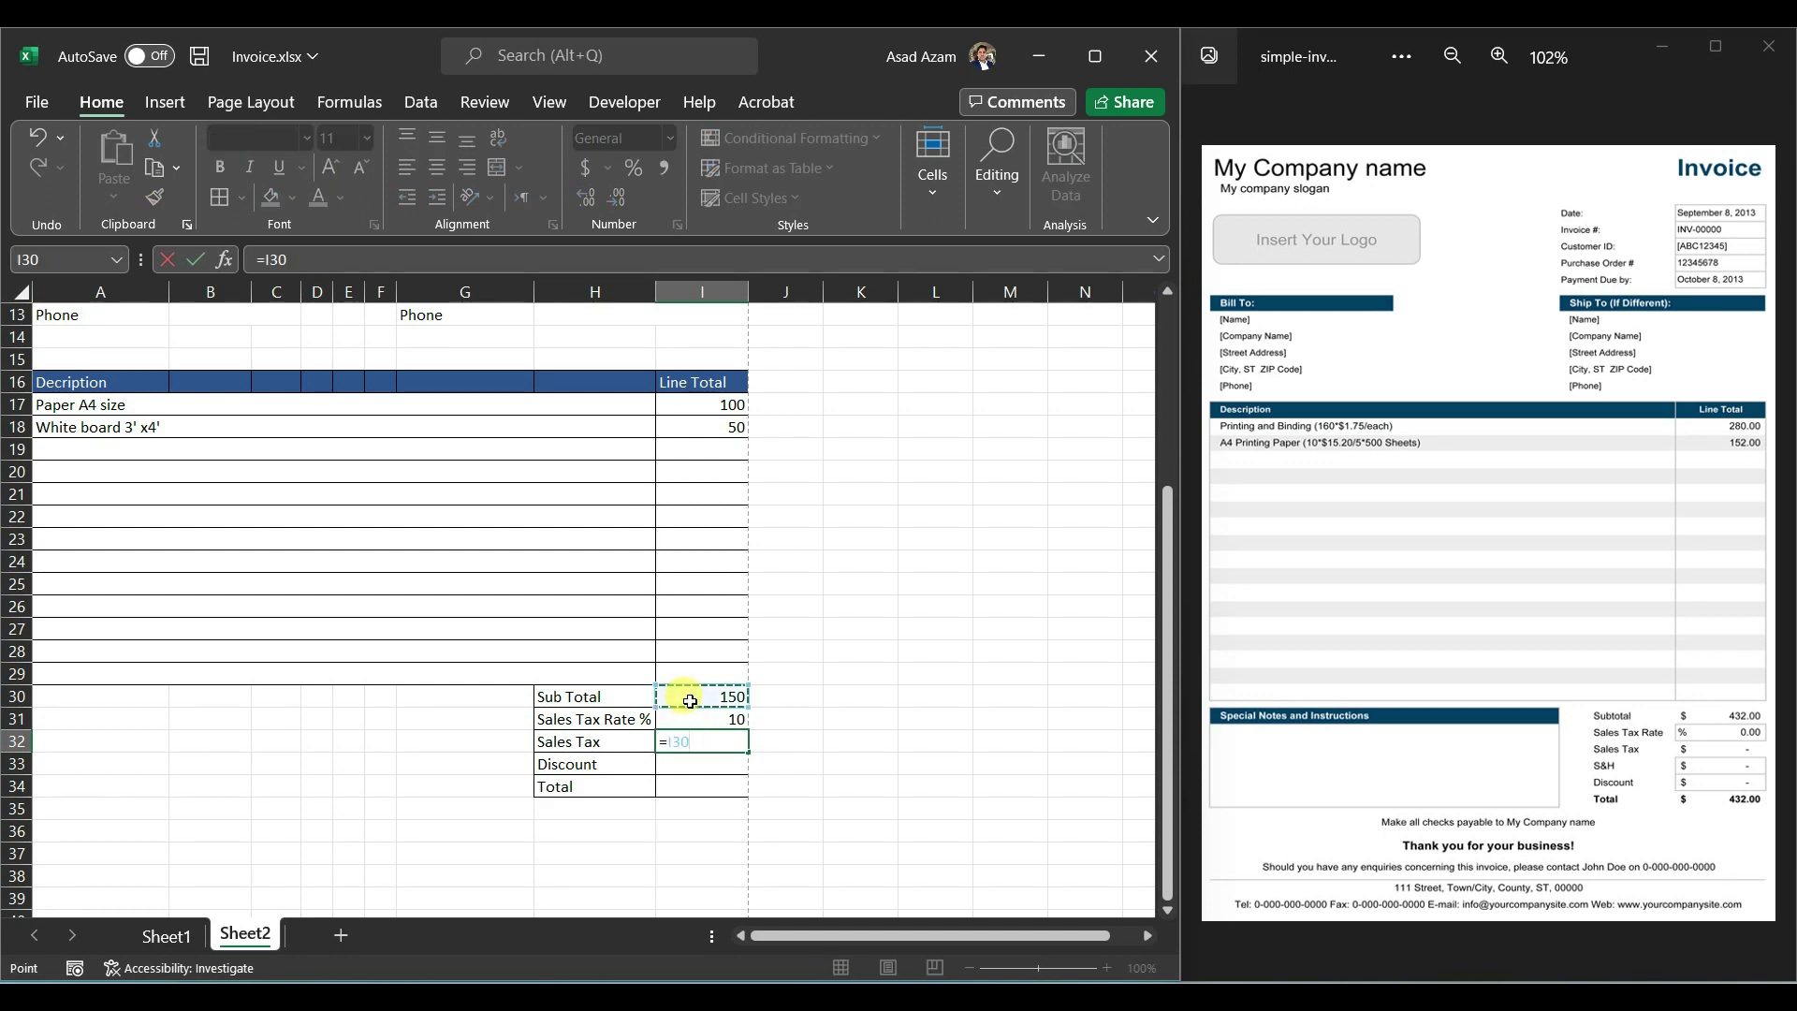
pyautogui.write('*')
pyautogui.click(701, 722)
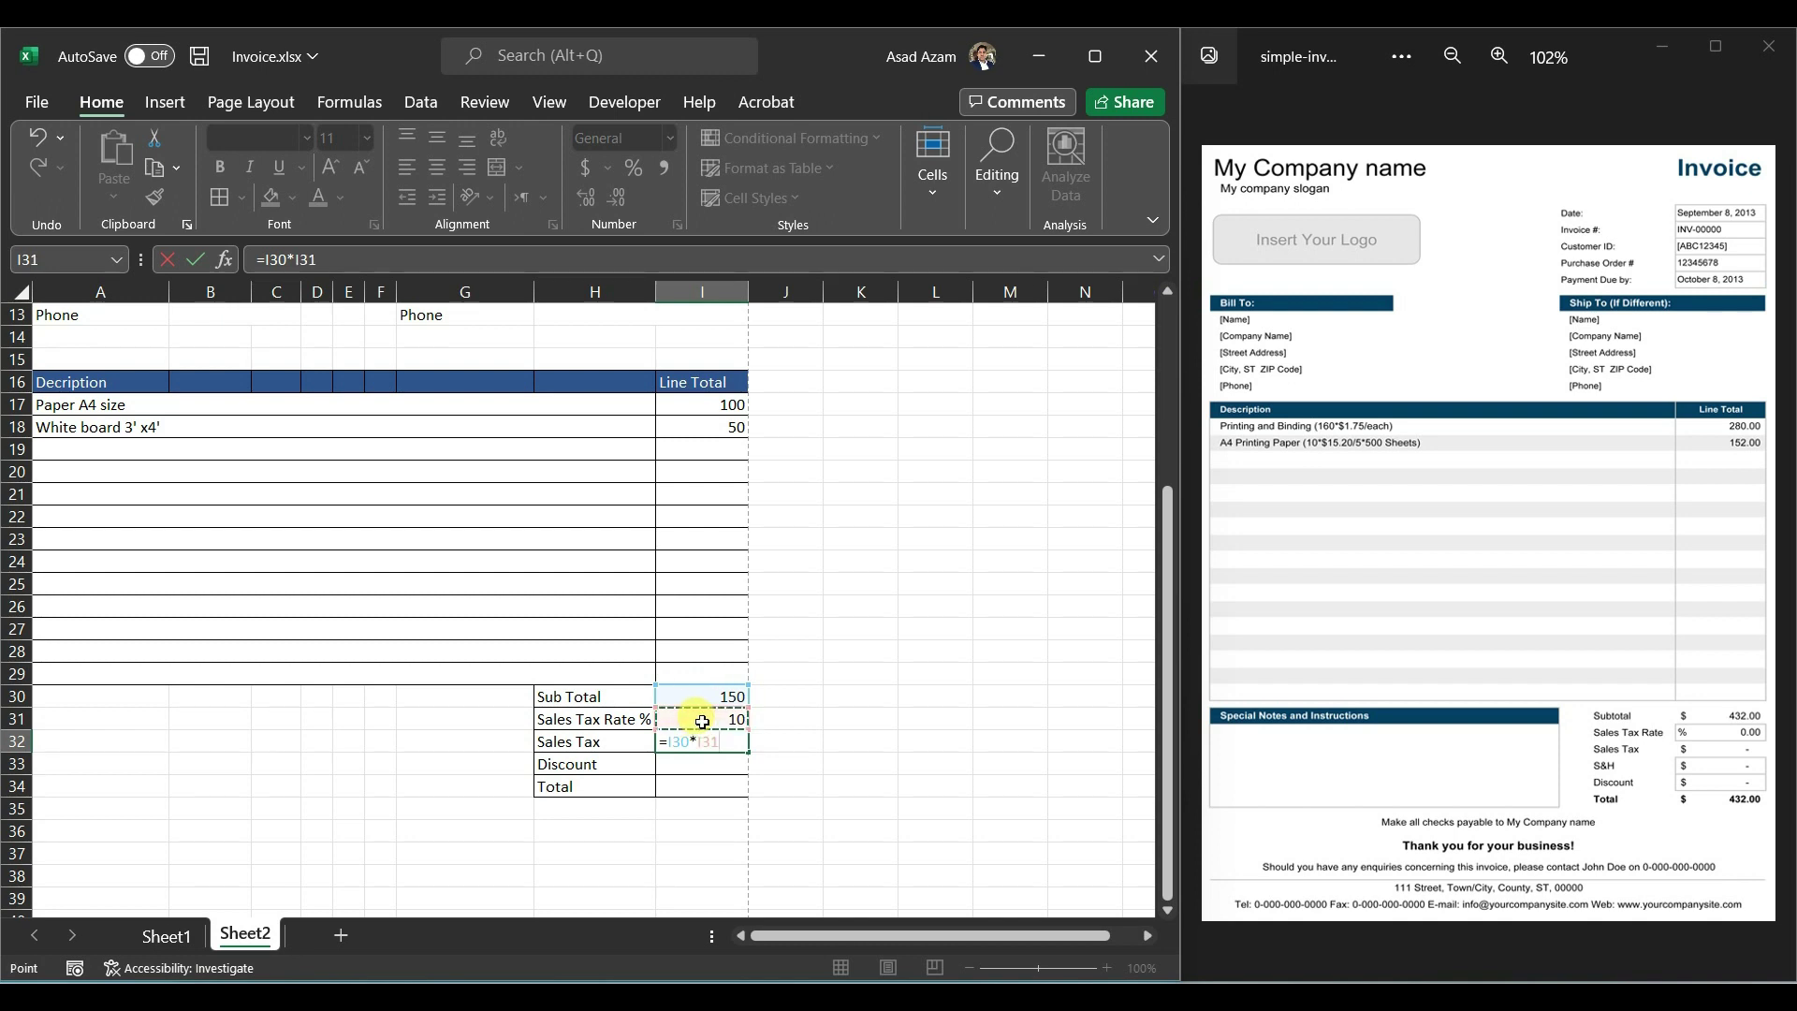
pyautogui.write('/100')
pyautogui.press('Return')
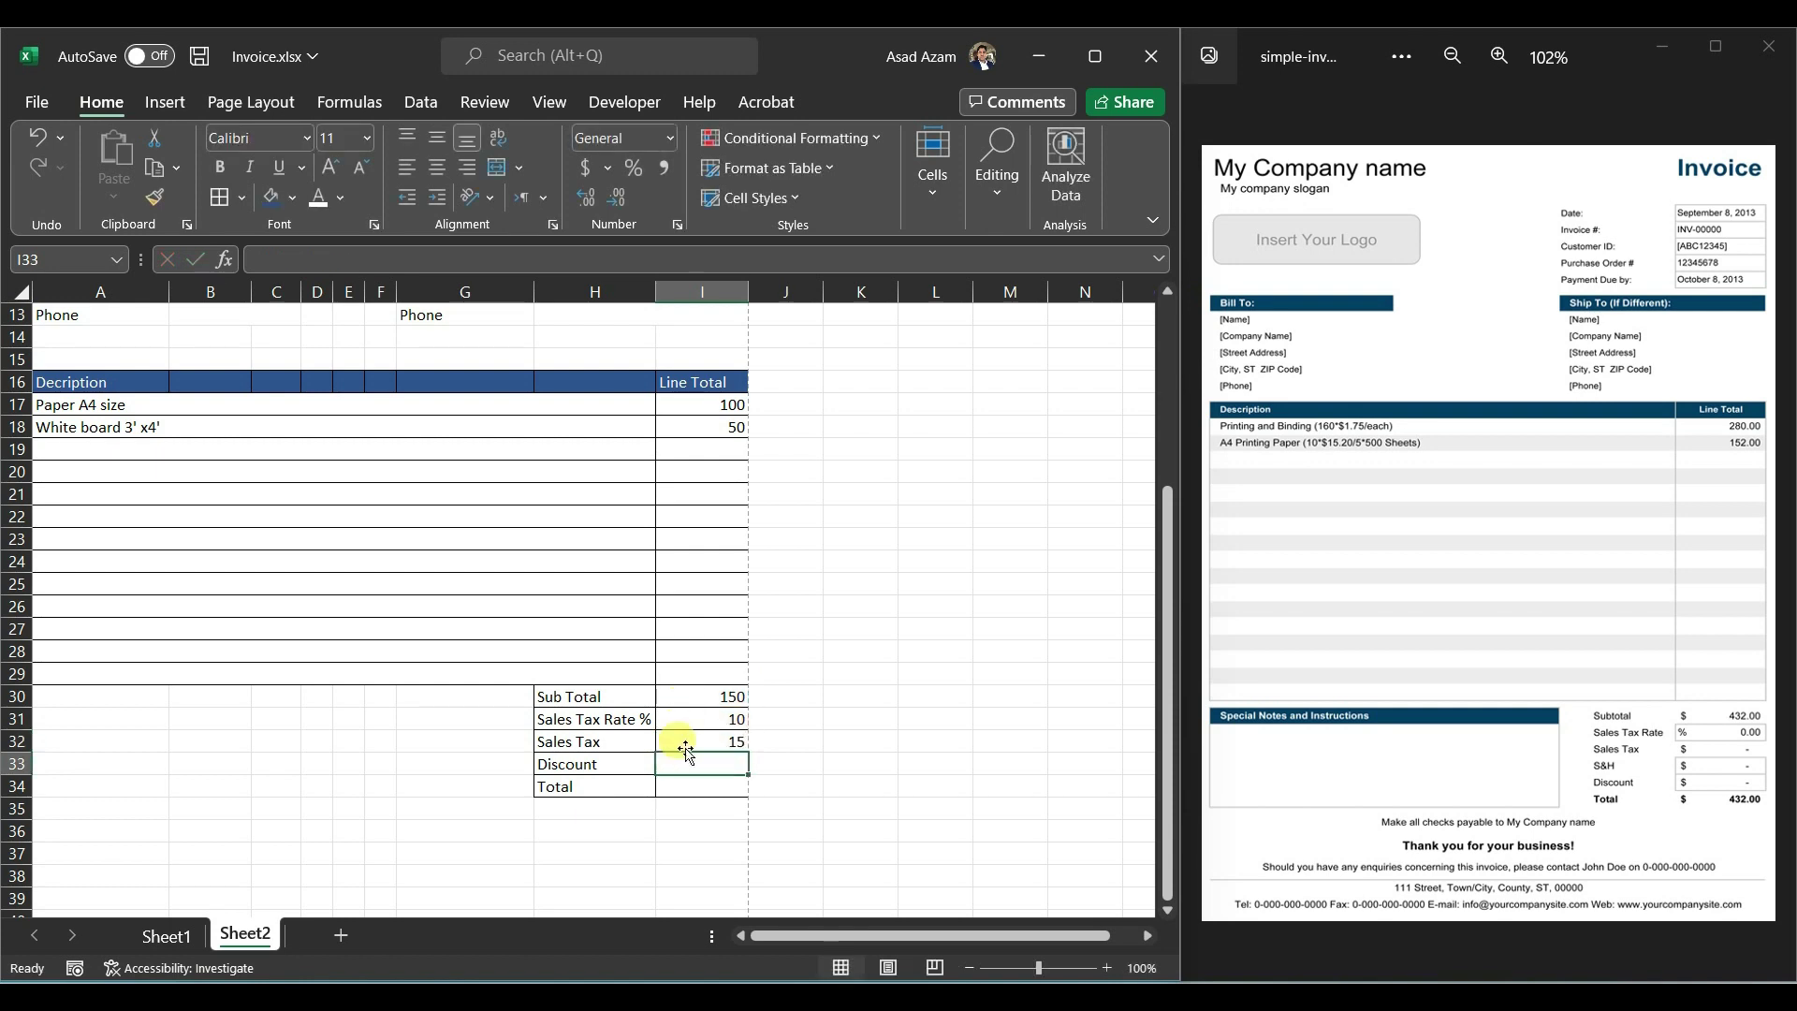
pyautogui.click(696, 739)
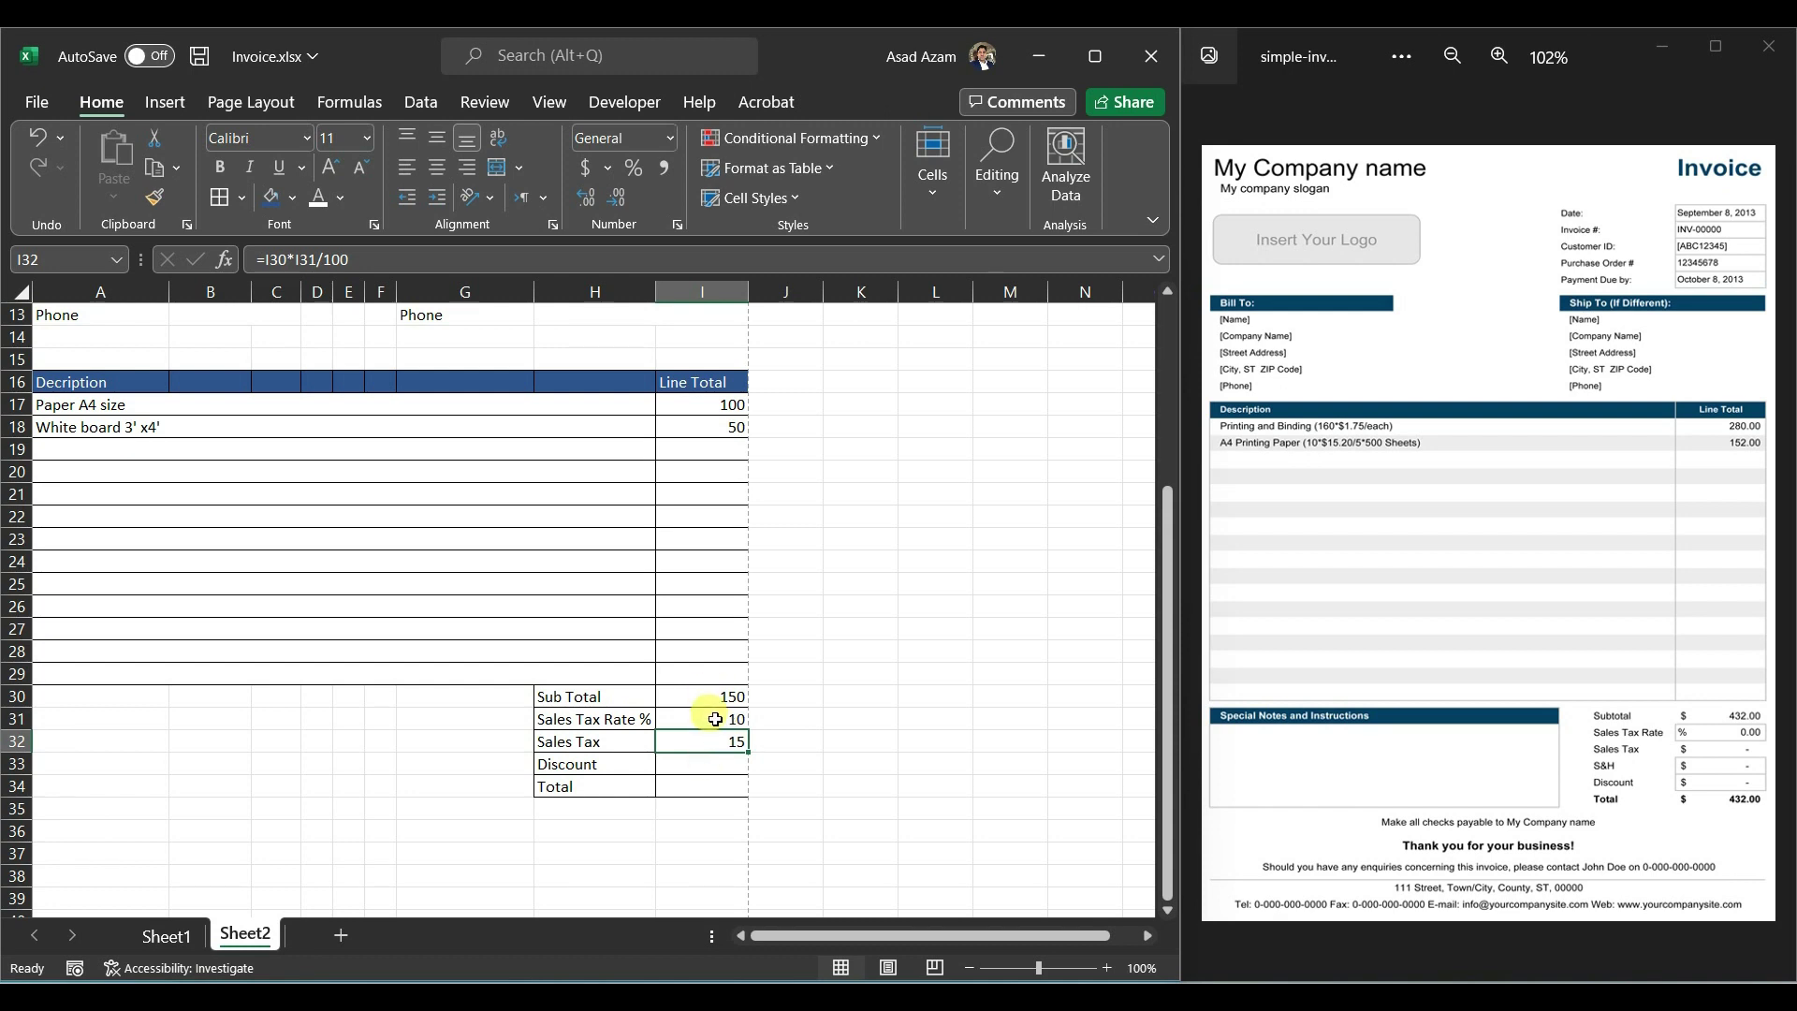
# Step: Enter a discount of 5 in I33
pyautogui.click(703, 765)
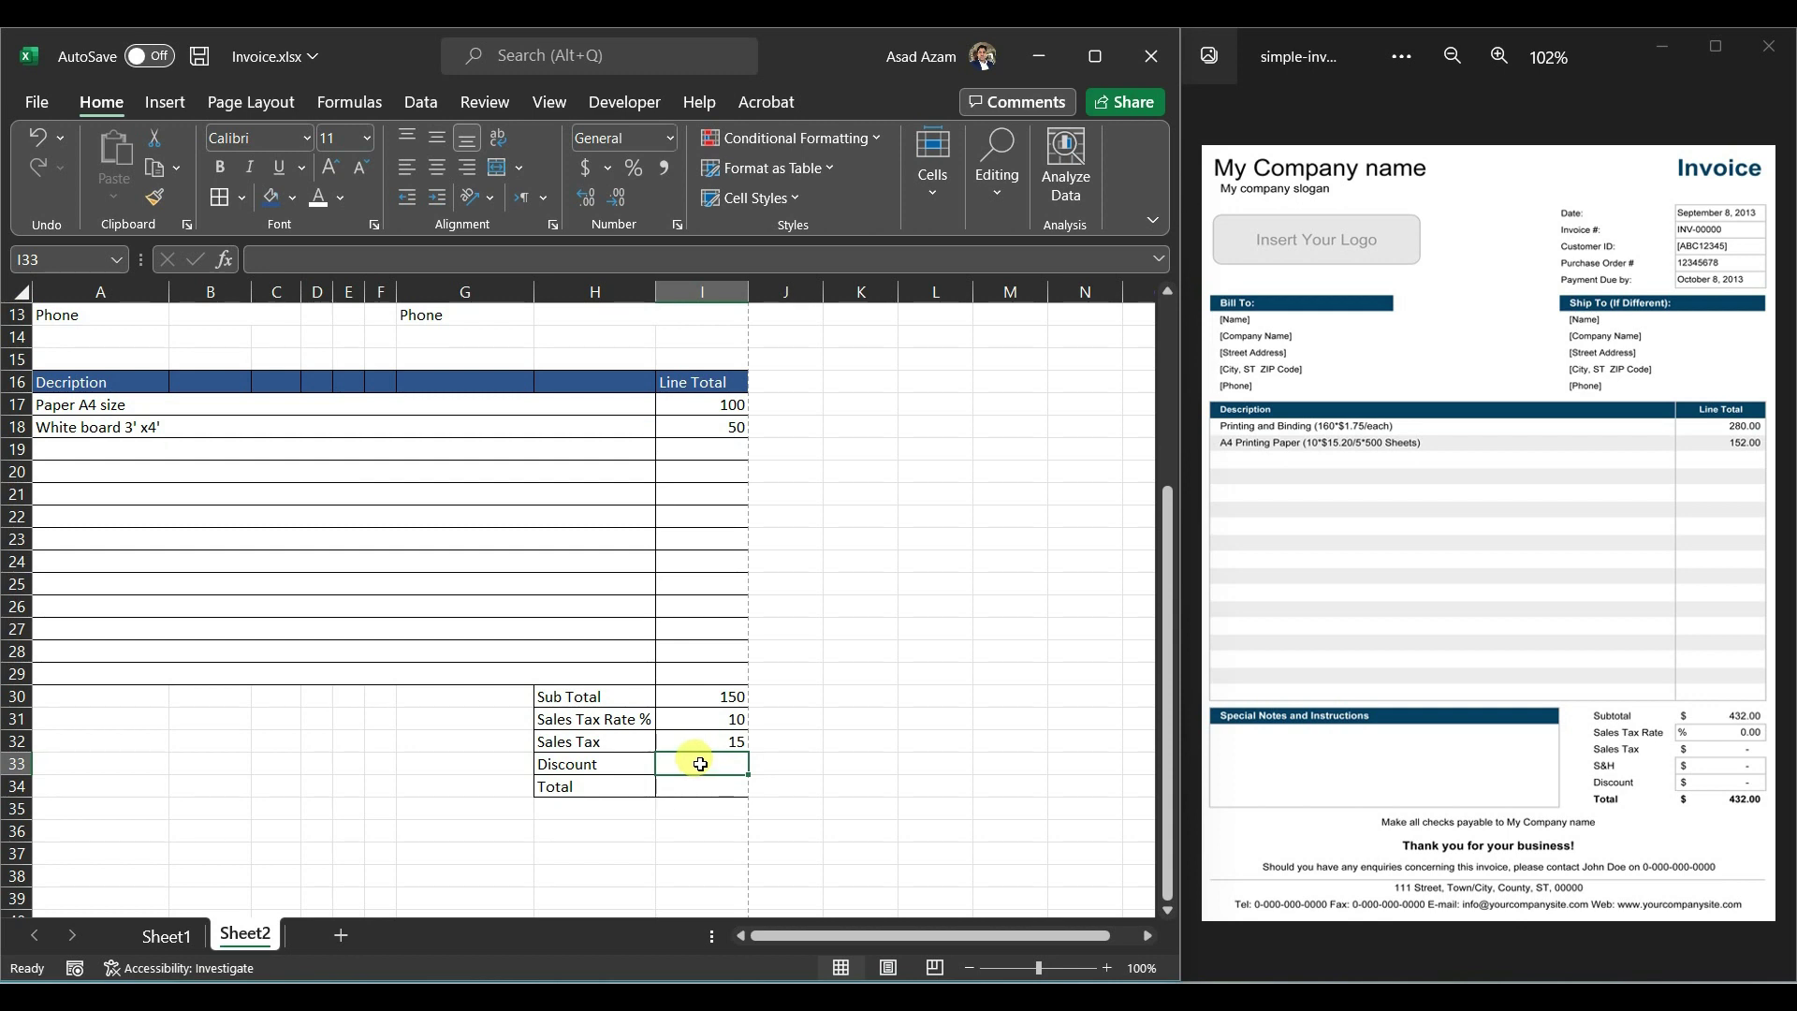
pyautogui.write('5')
pyautogui.press('Return')
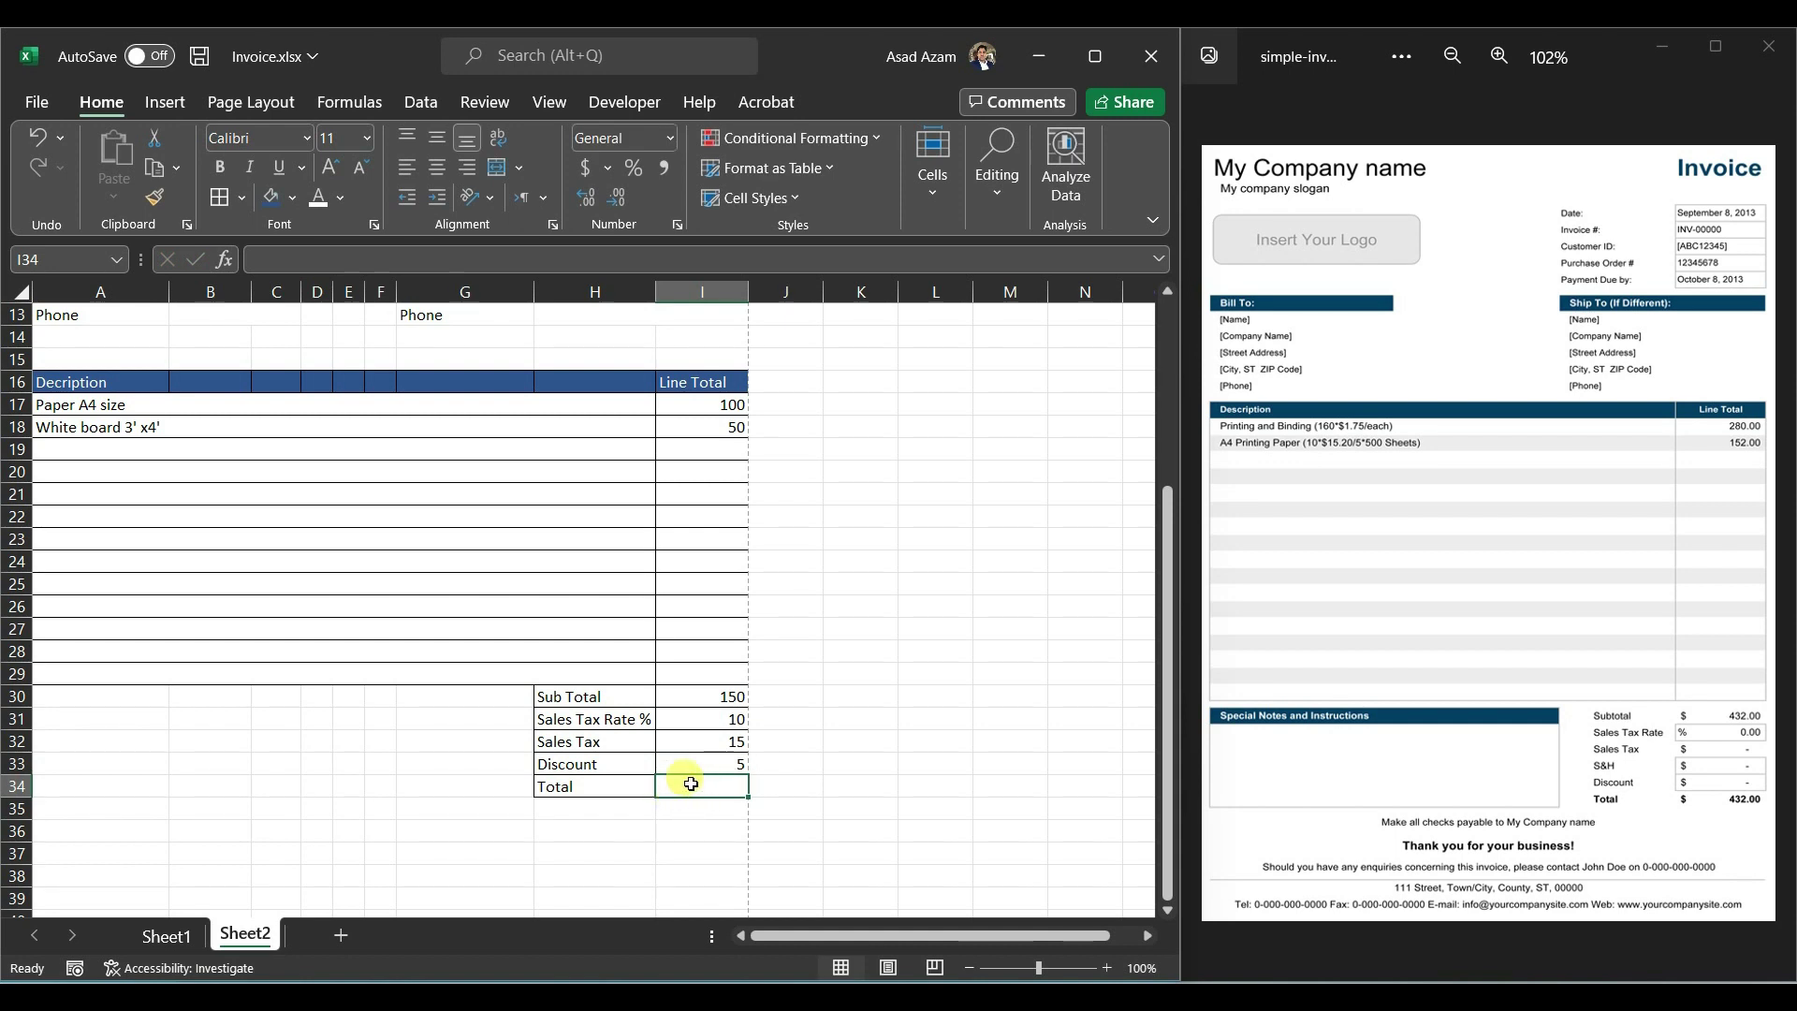
# Step: Calculate the invoice total in I34 with =I30+I32-I33, and check the formula
pyautogui.write('=')
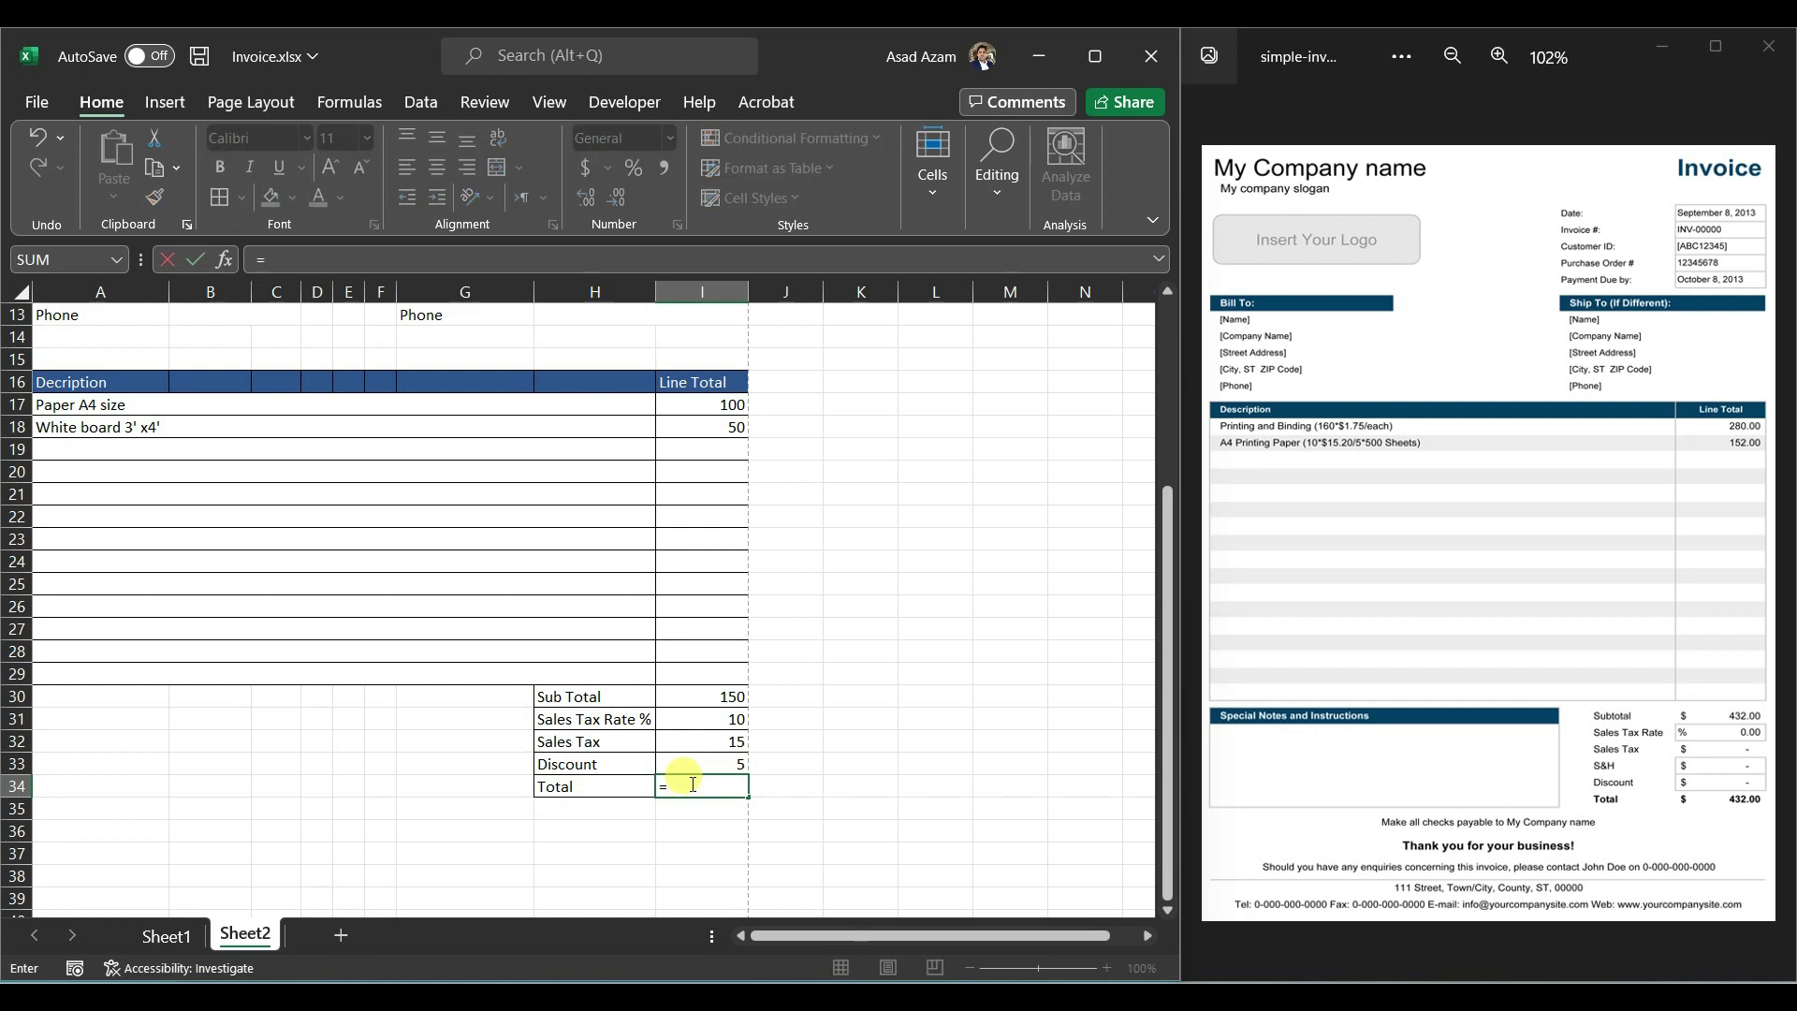
pyautogui.click(697, 697)
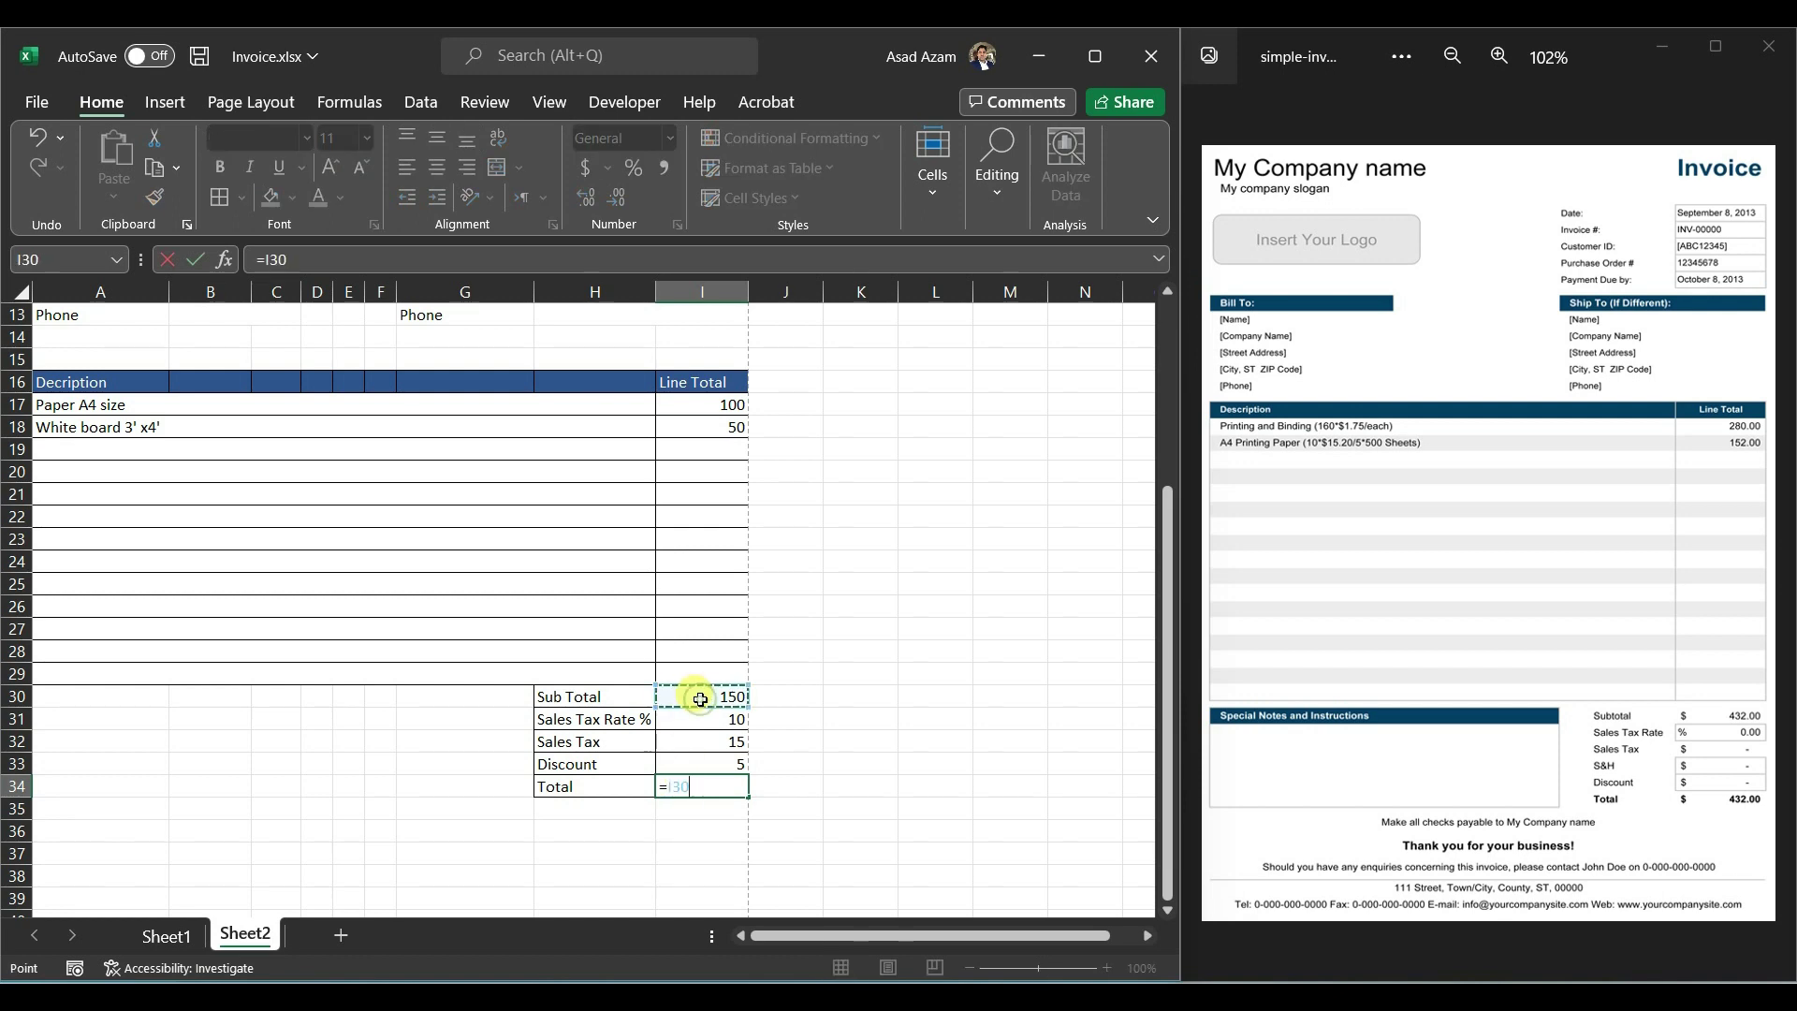
pyautogui.write('+')
pyautogui.click(703, 742)
pyautogui.write('-')
pyautogui.click(727, 763)
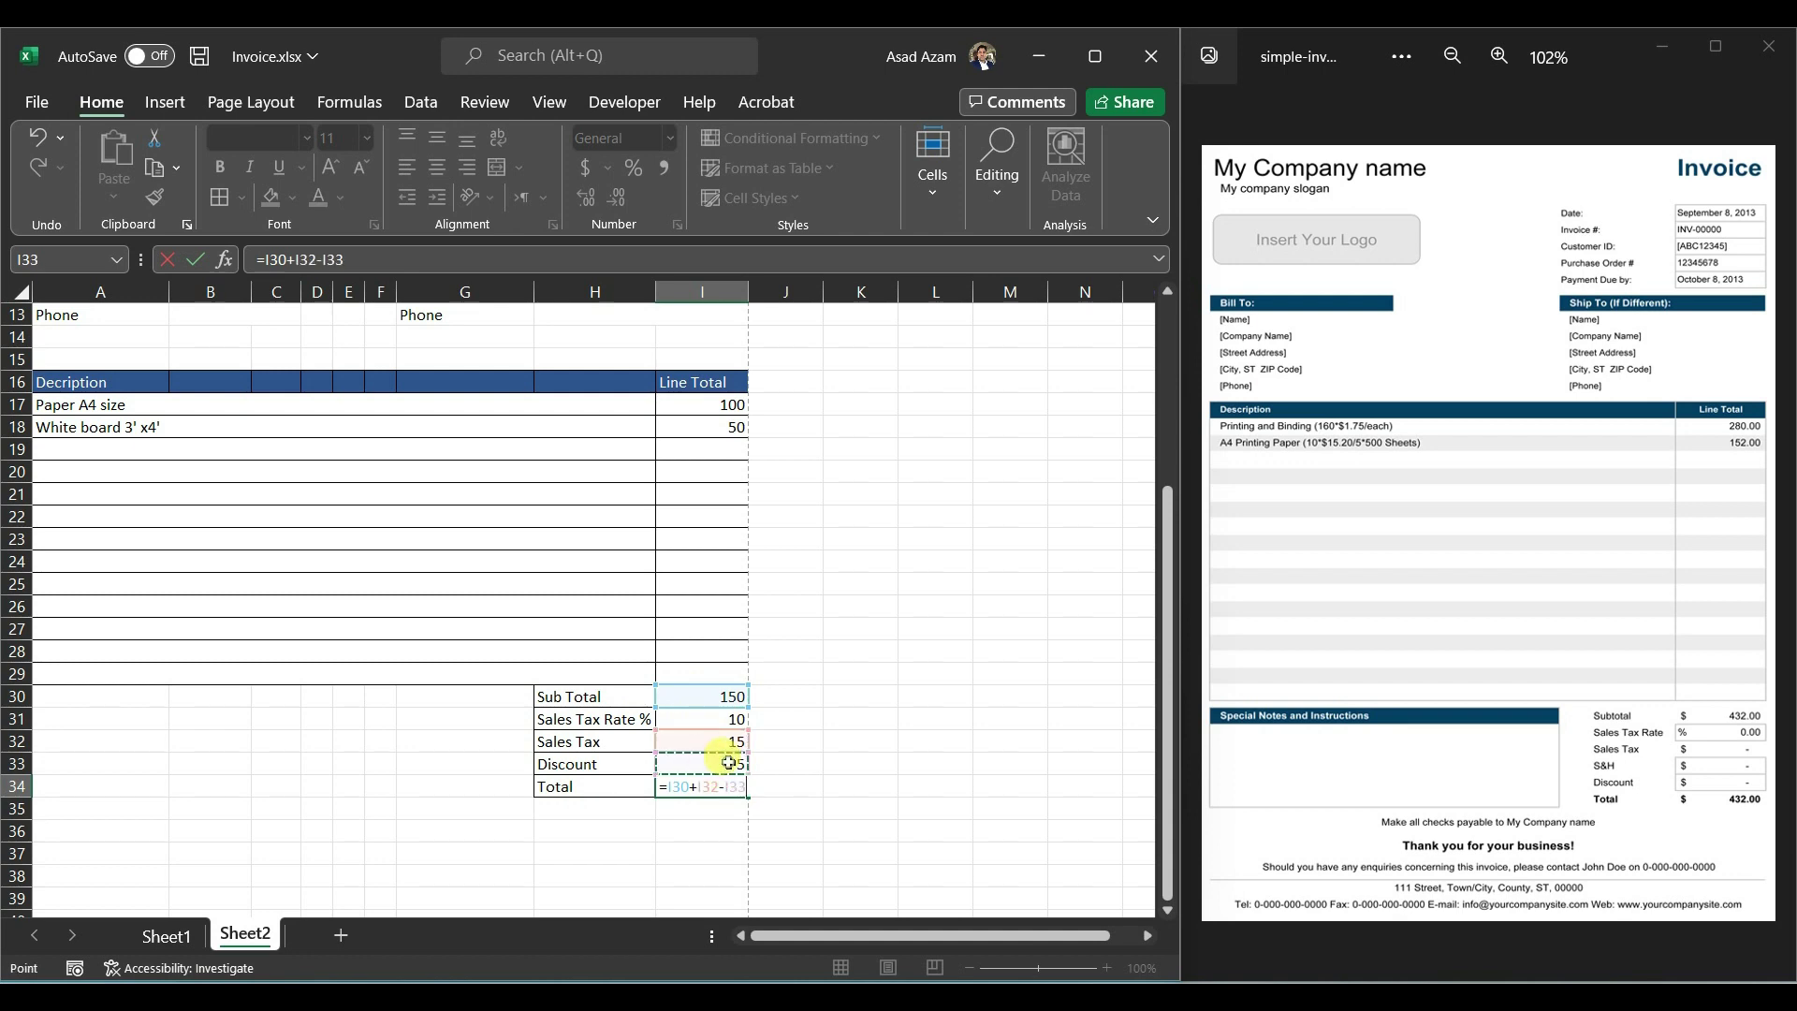
pyautogui.hotkey('ctrl', 'Return')
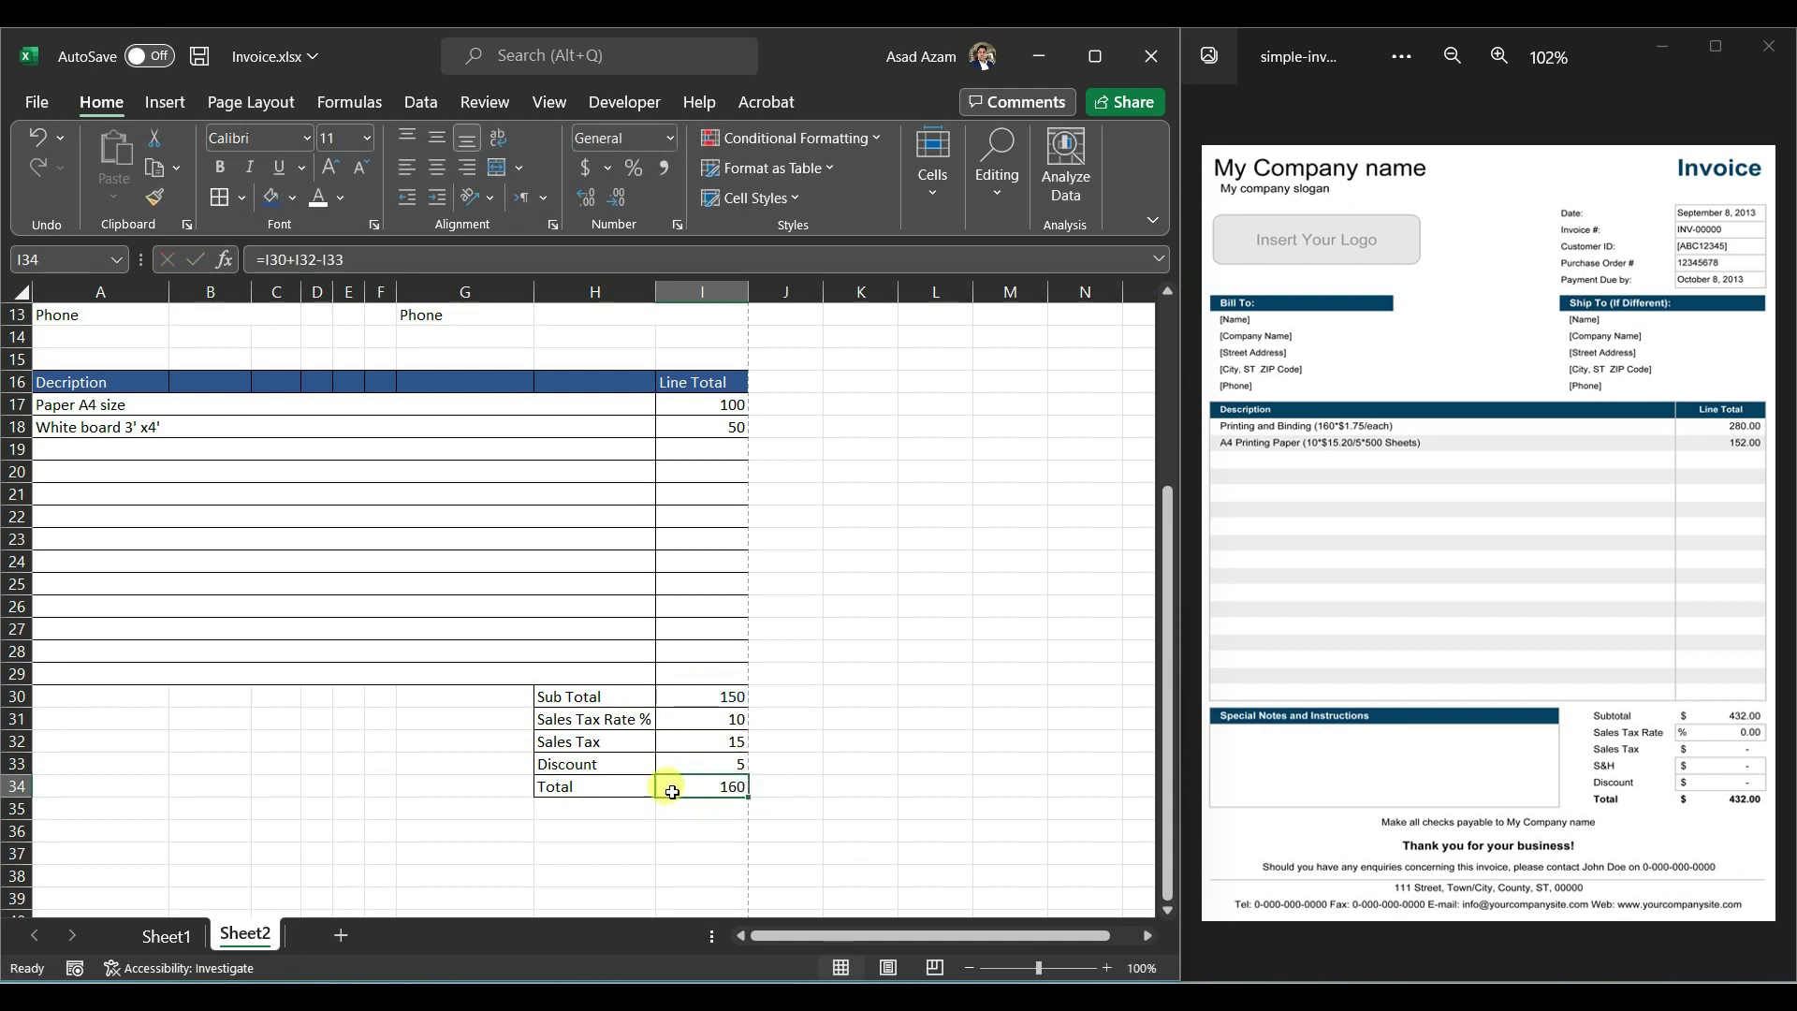
pyautogui.click(700, 854)
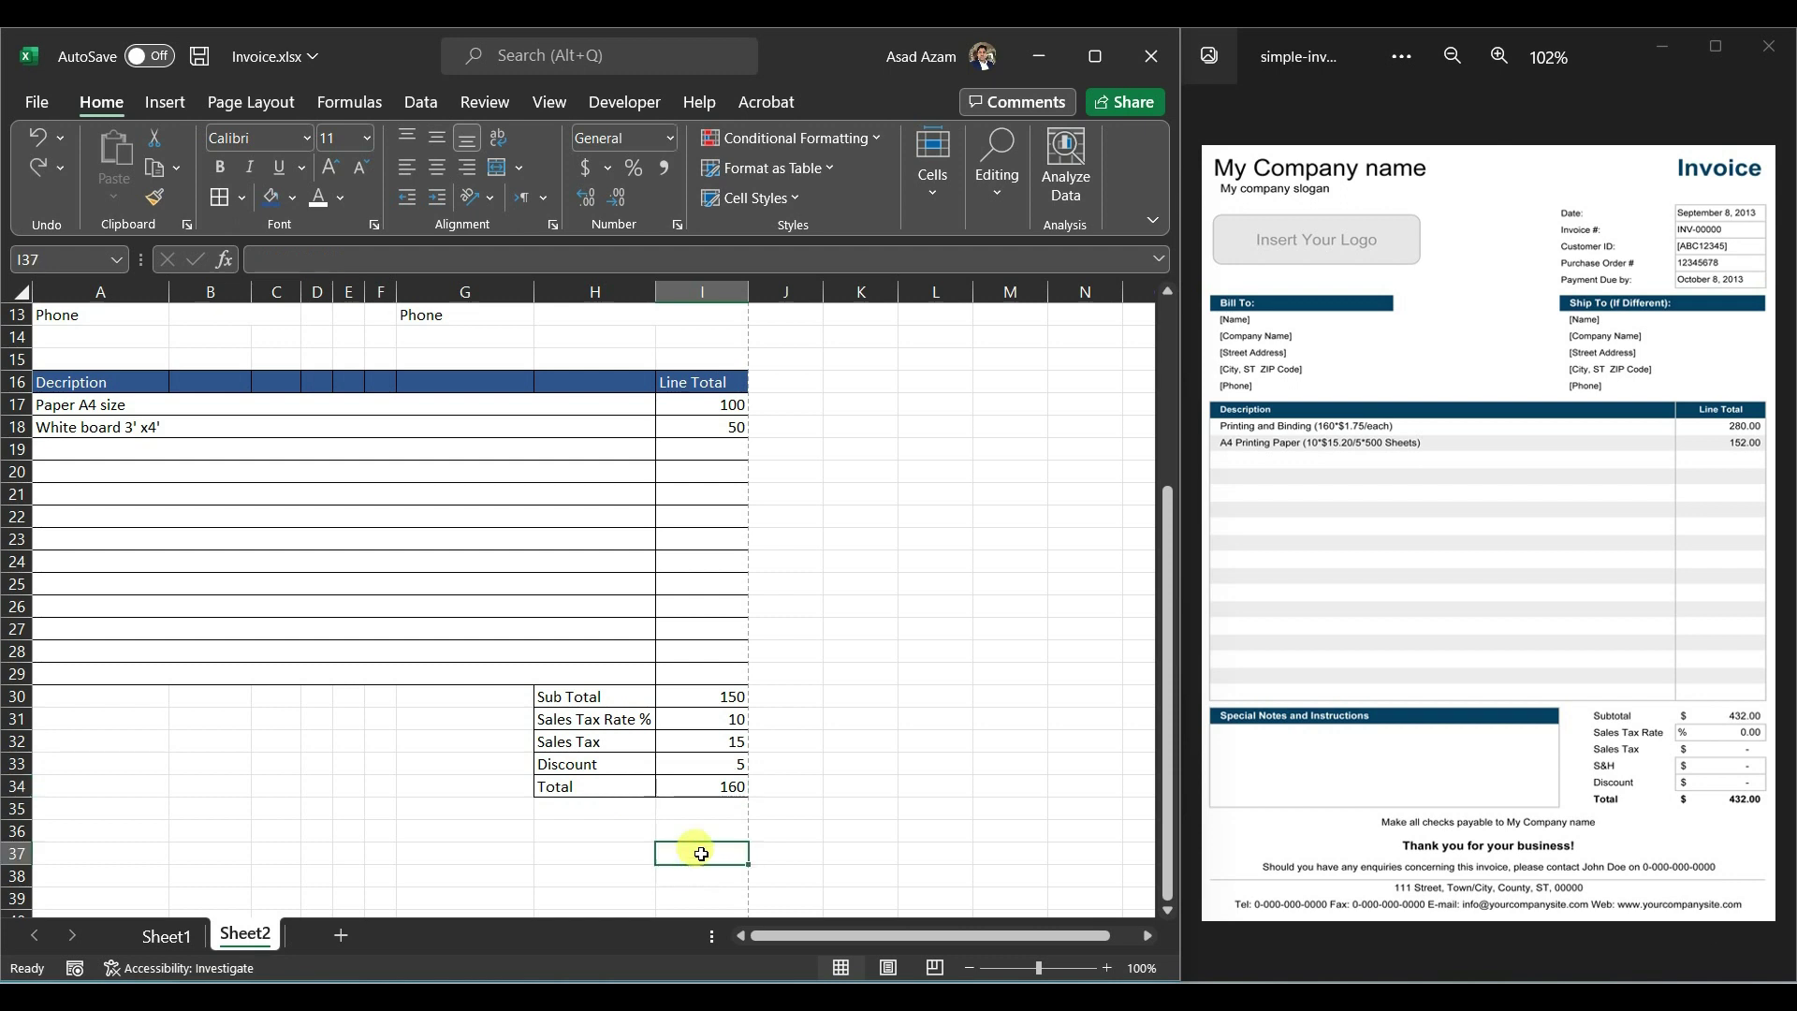
pyautogui.click(708, 786)
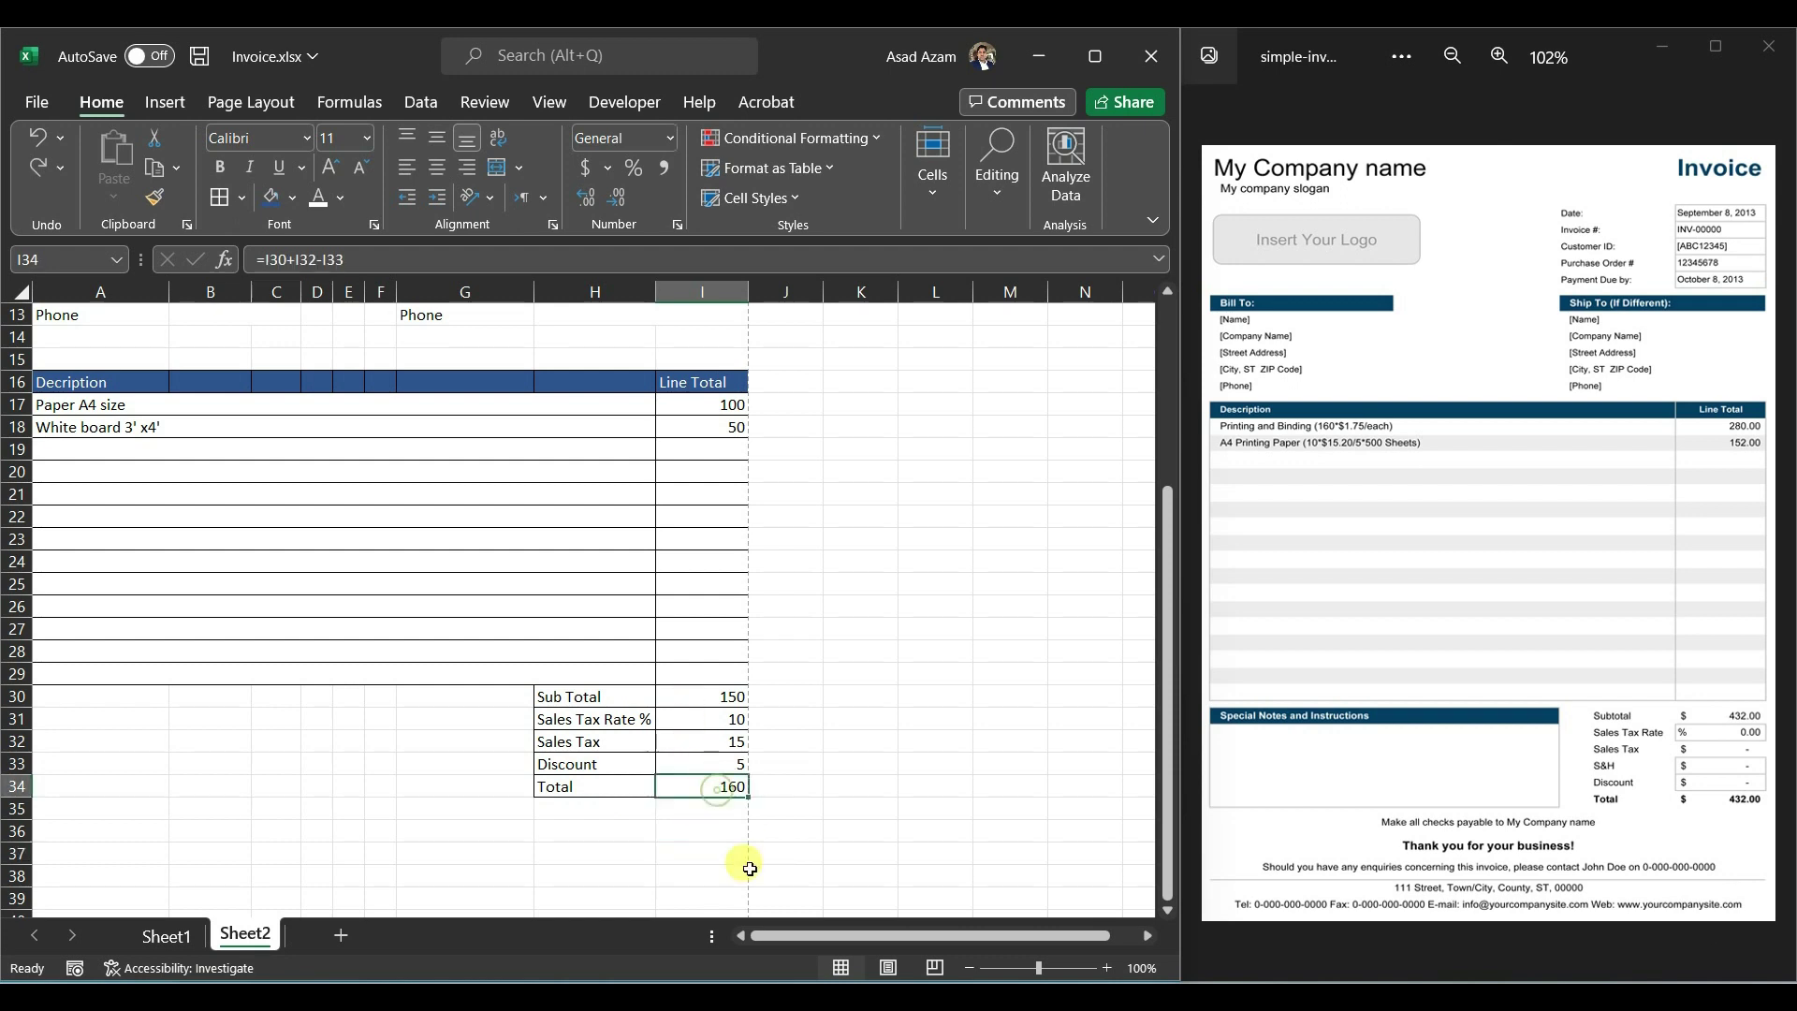
# Step: Set the white board's line total in I18 to 100
pyautogui.click(715, 434)
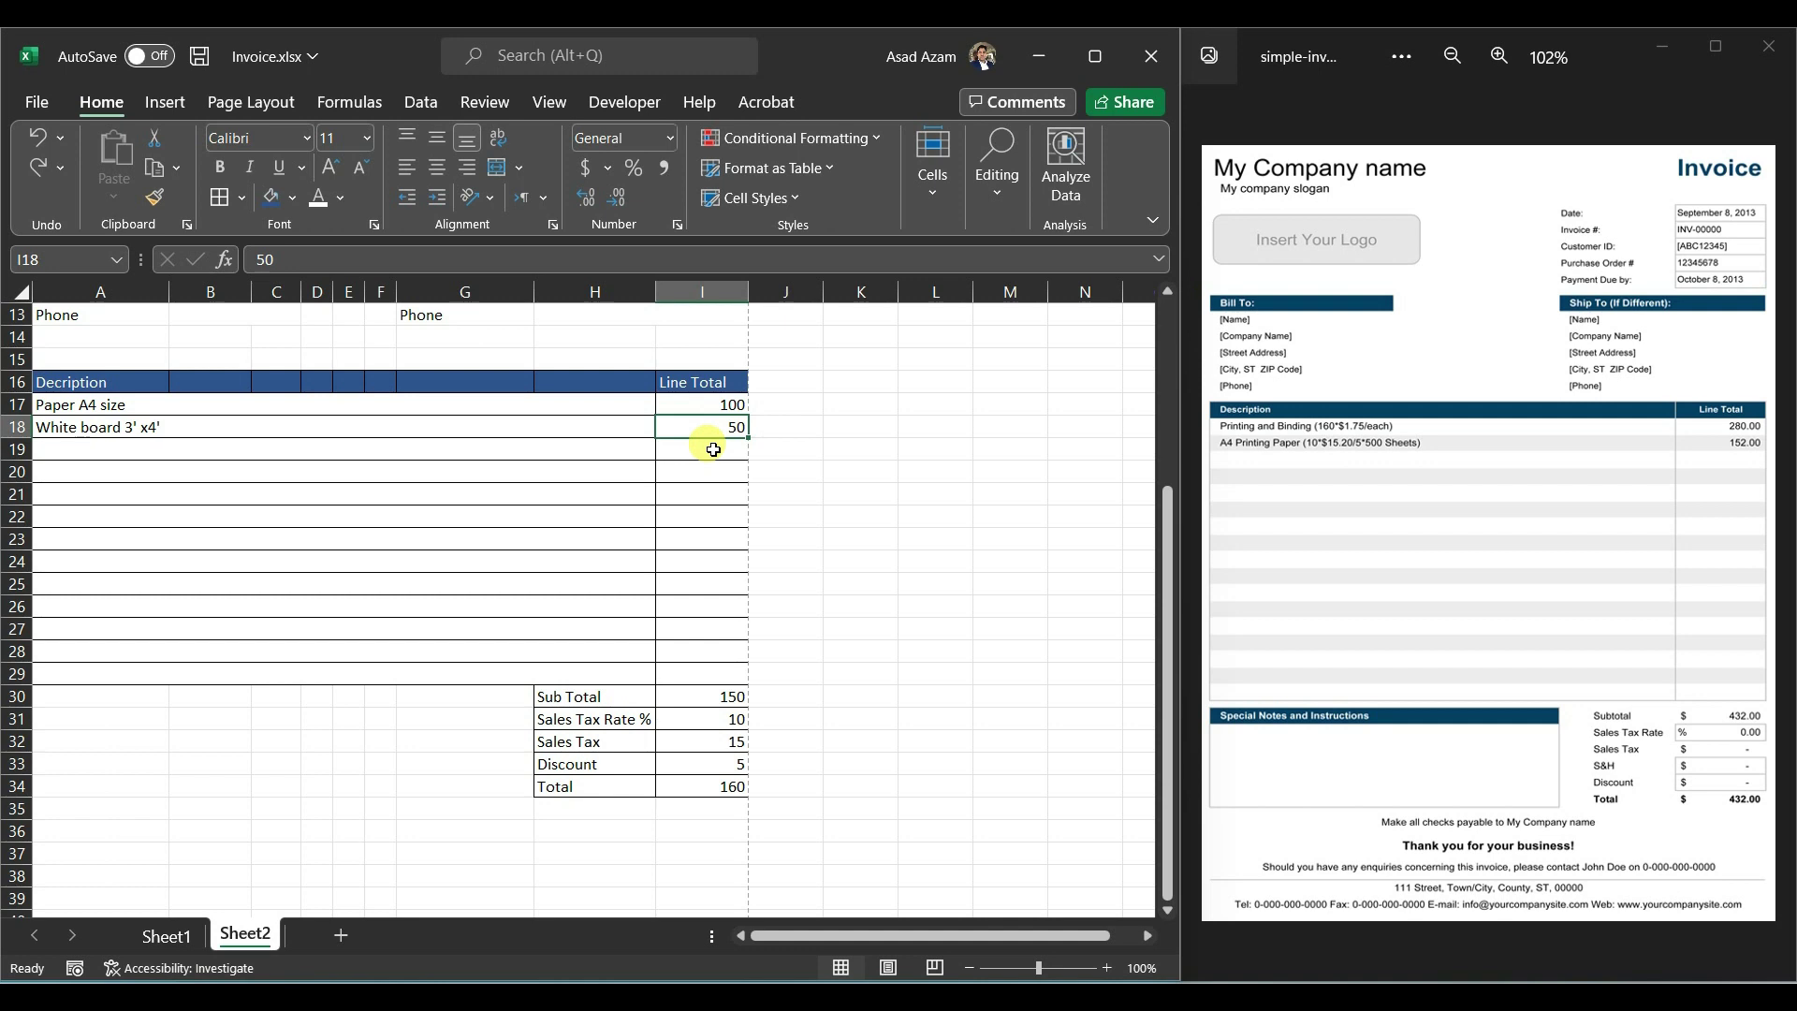
pyautogui.write('100')
pyautogui.press('Return')
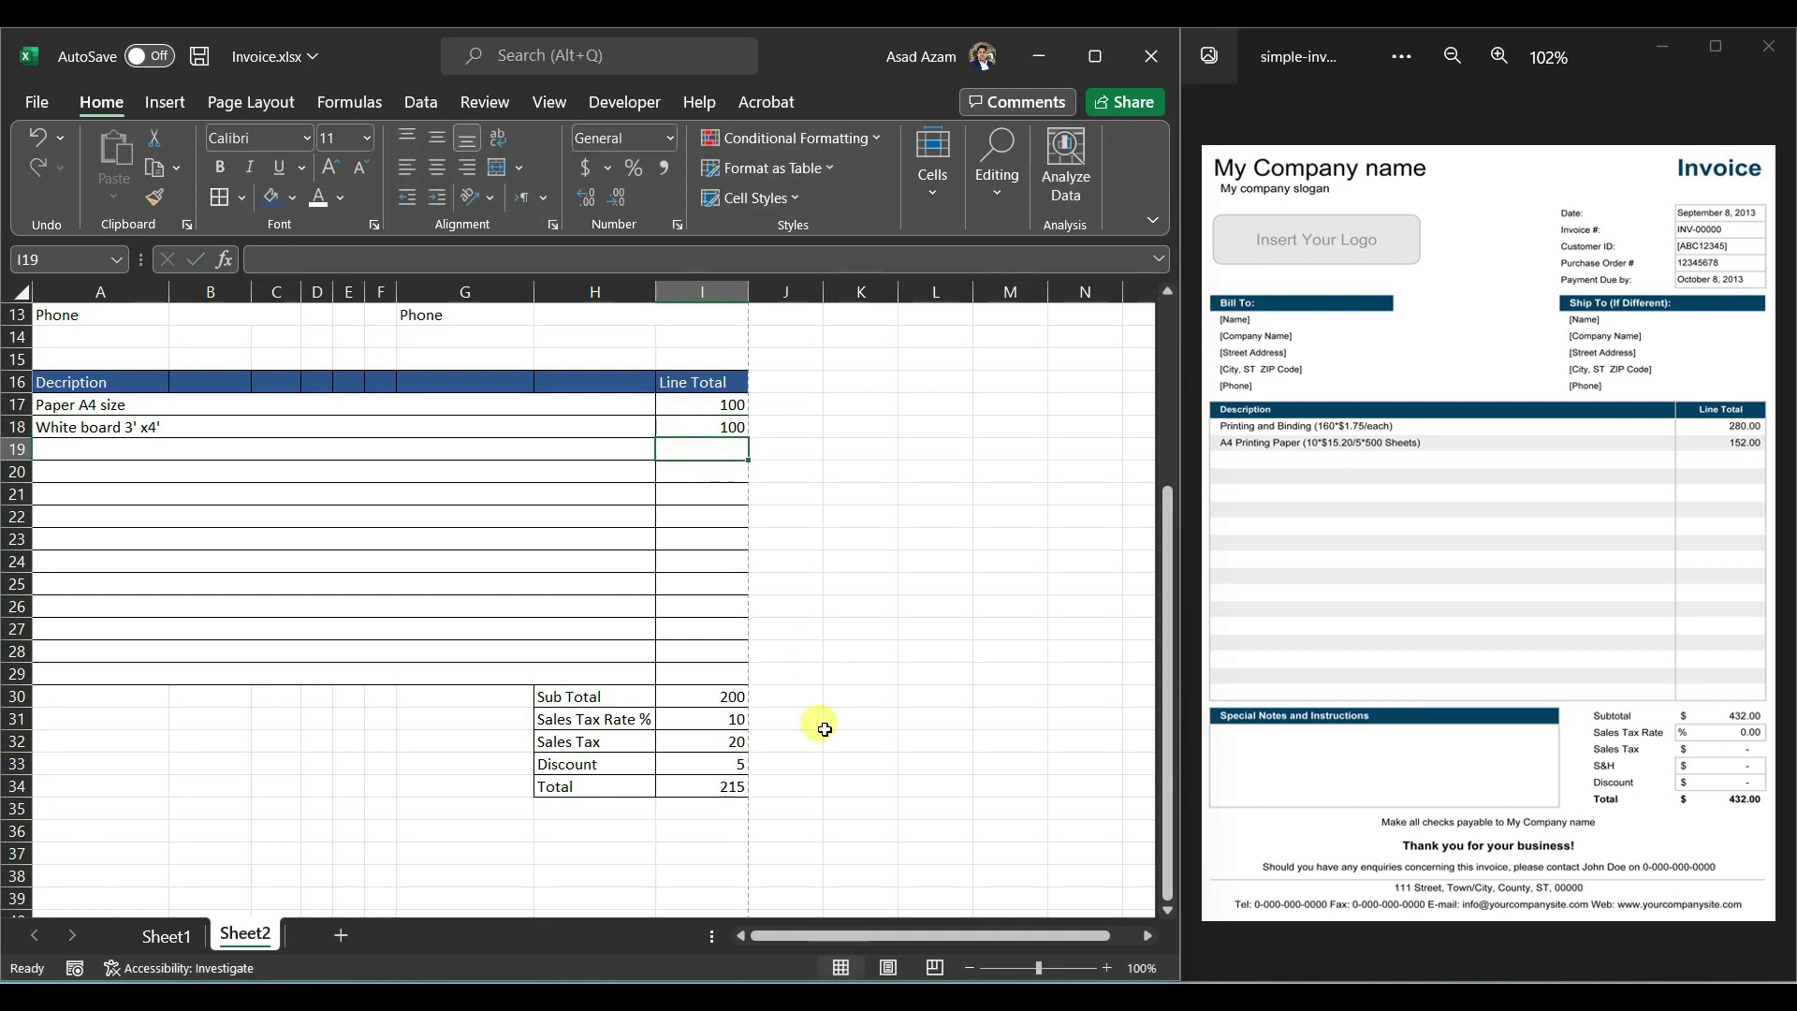
# Step: Enter the heading "Special Notes" in A31, beside the totals block
pyautogui.click(101, 719)
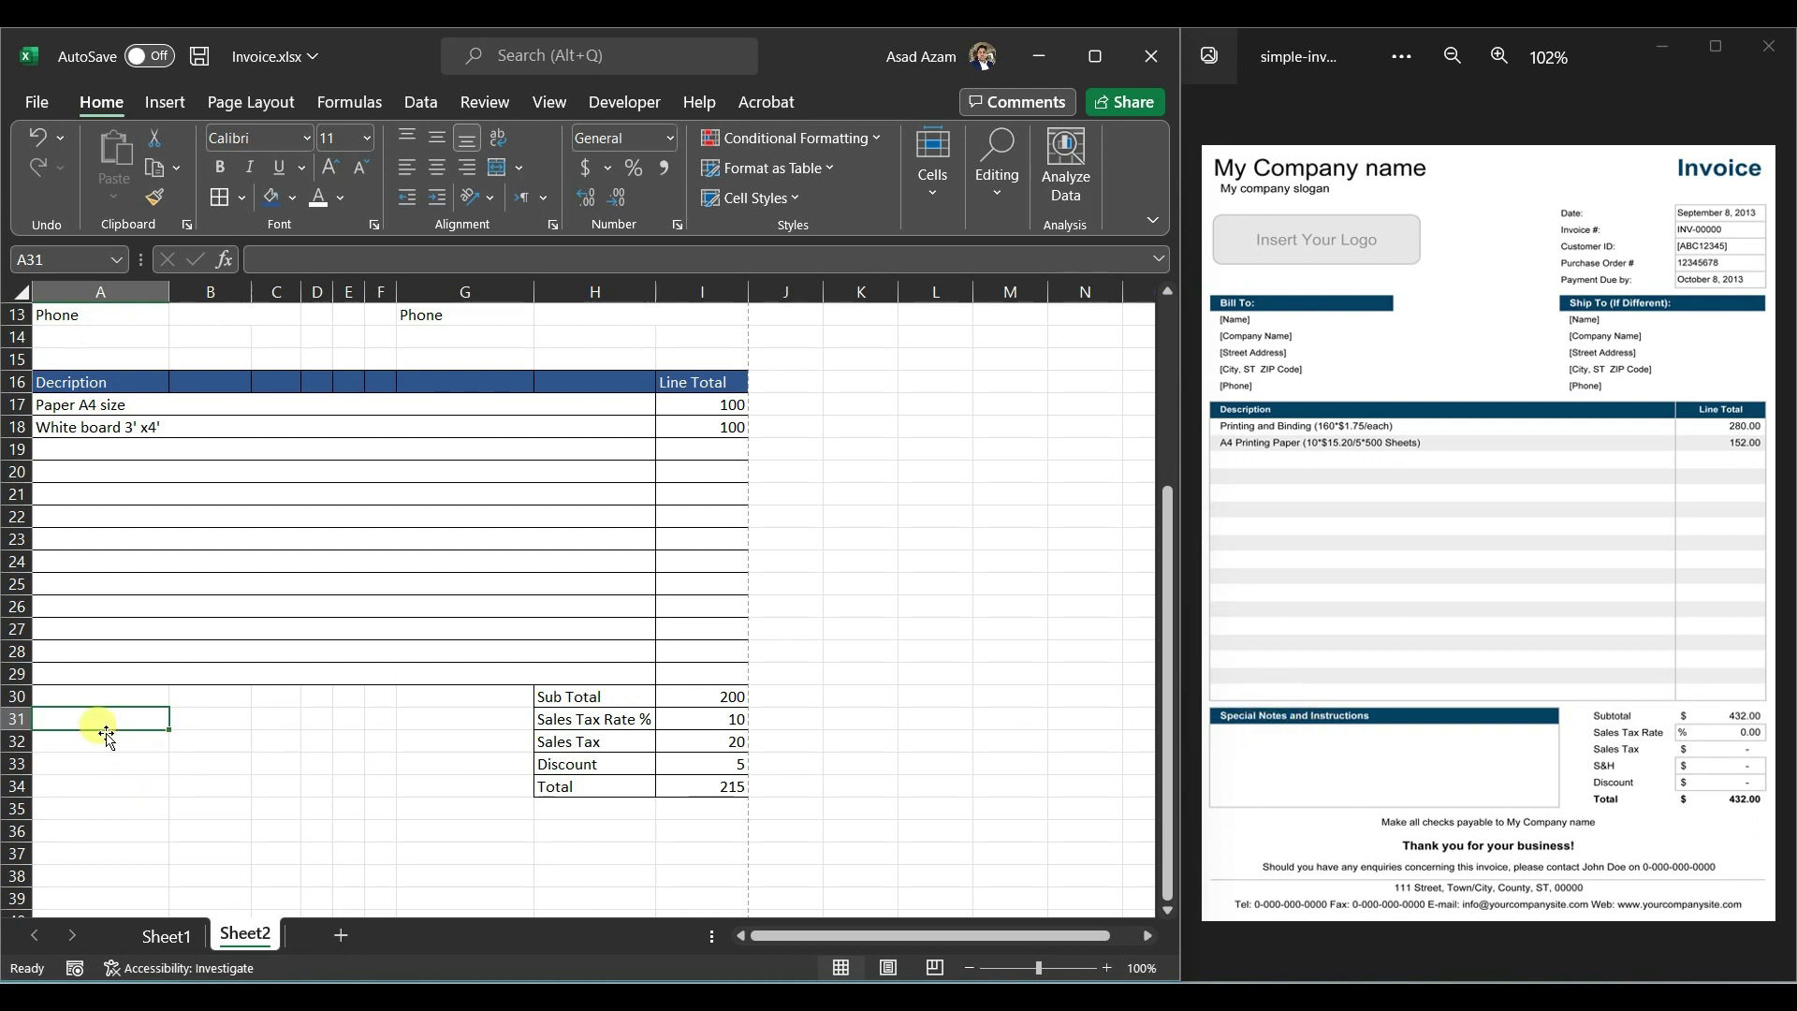
pyautogui.write('Special')
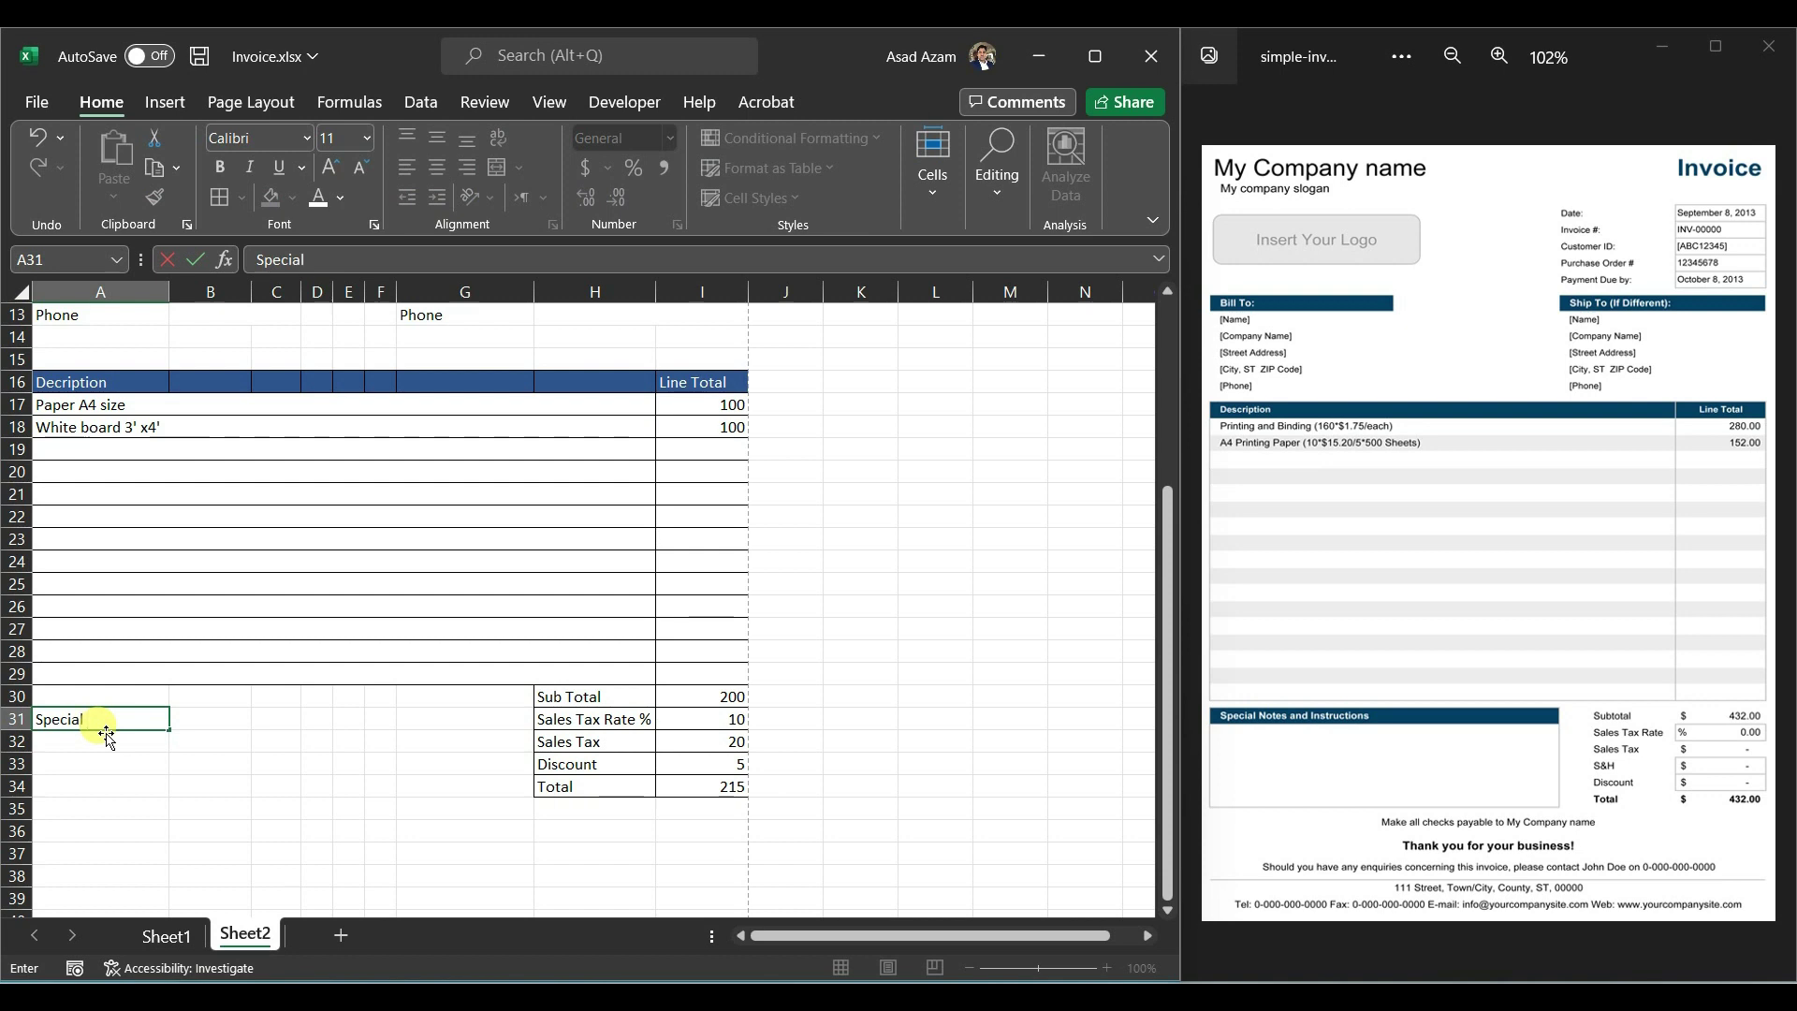
pyautogui.write(' Notes')
pyautogui.press('Return')
# Step: Give the Special Notes heading A31:G31 a blue fill with white text, and merge A32:G34 below it into one notes box
pyautogui.moveTo(102, 719); pyautogui.dragTo(487, 719)
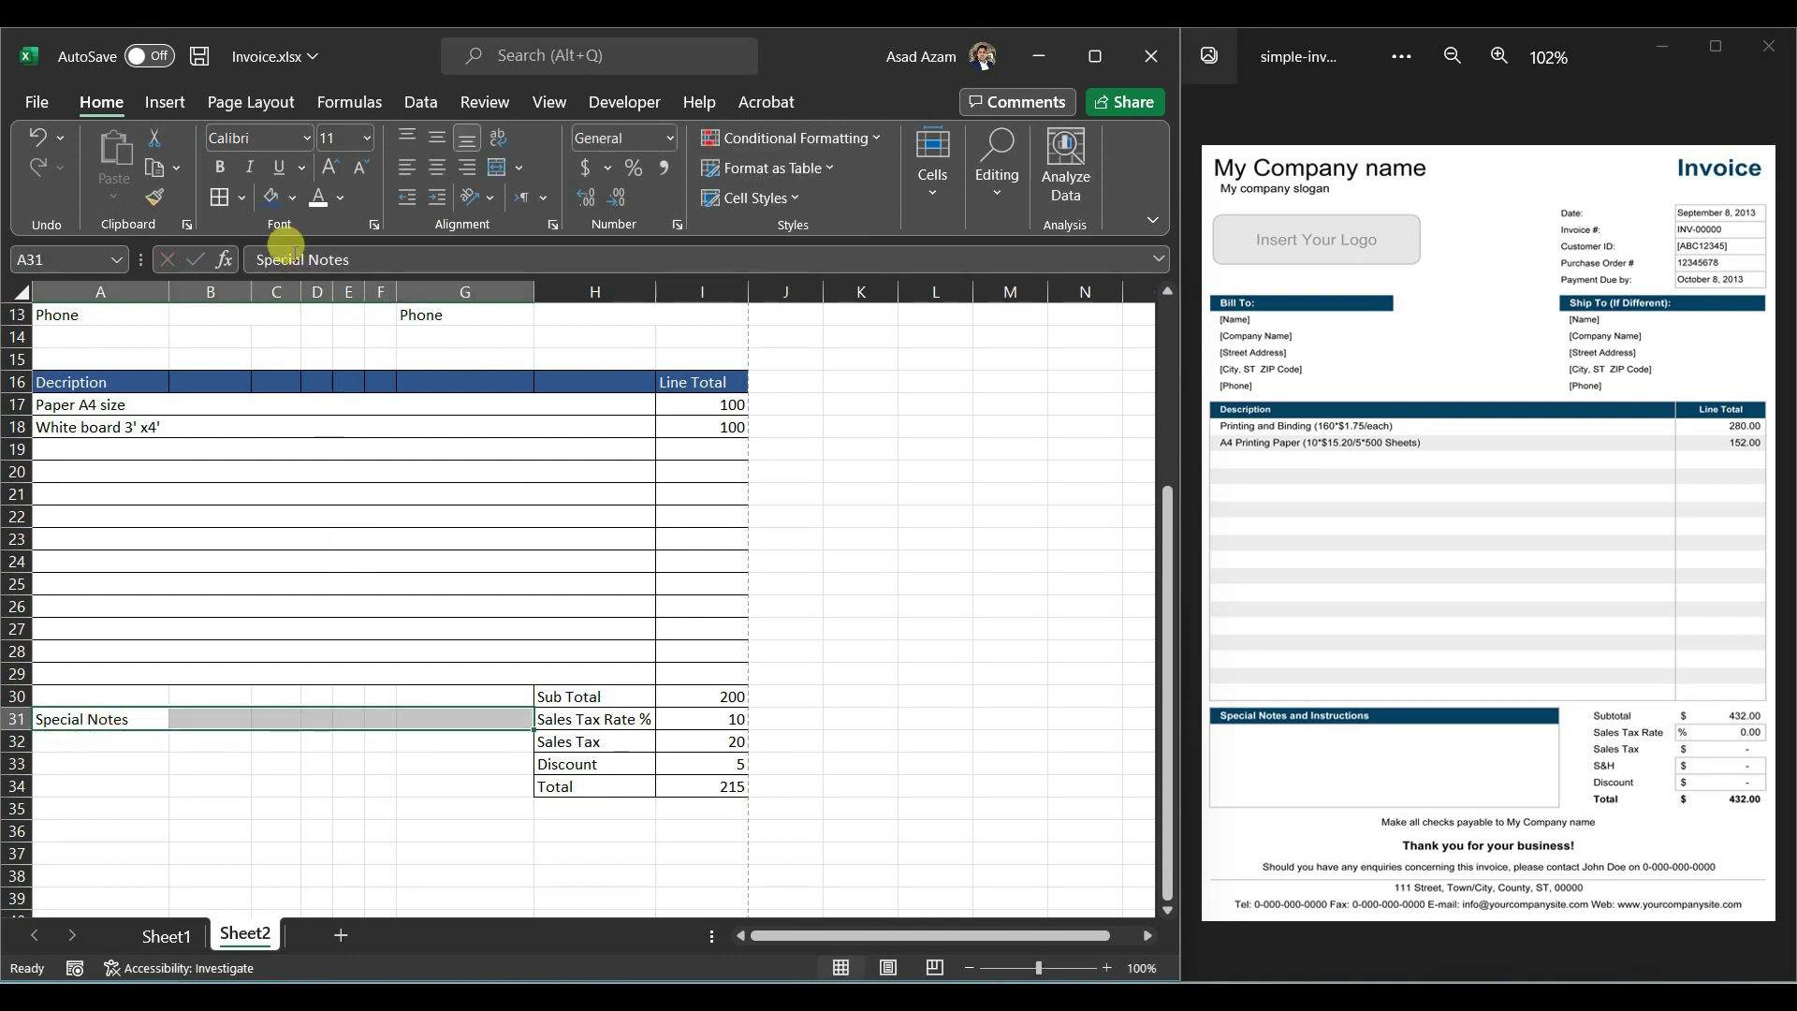
pyautogui.click(271, 196)
pyautogui.click(339, 198)
pyautogui.click(315, 293)
pyautogui.moveTo(88, 740); pyautogui.dragTo(471, 780)
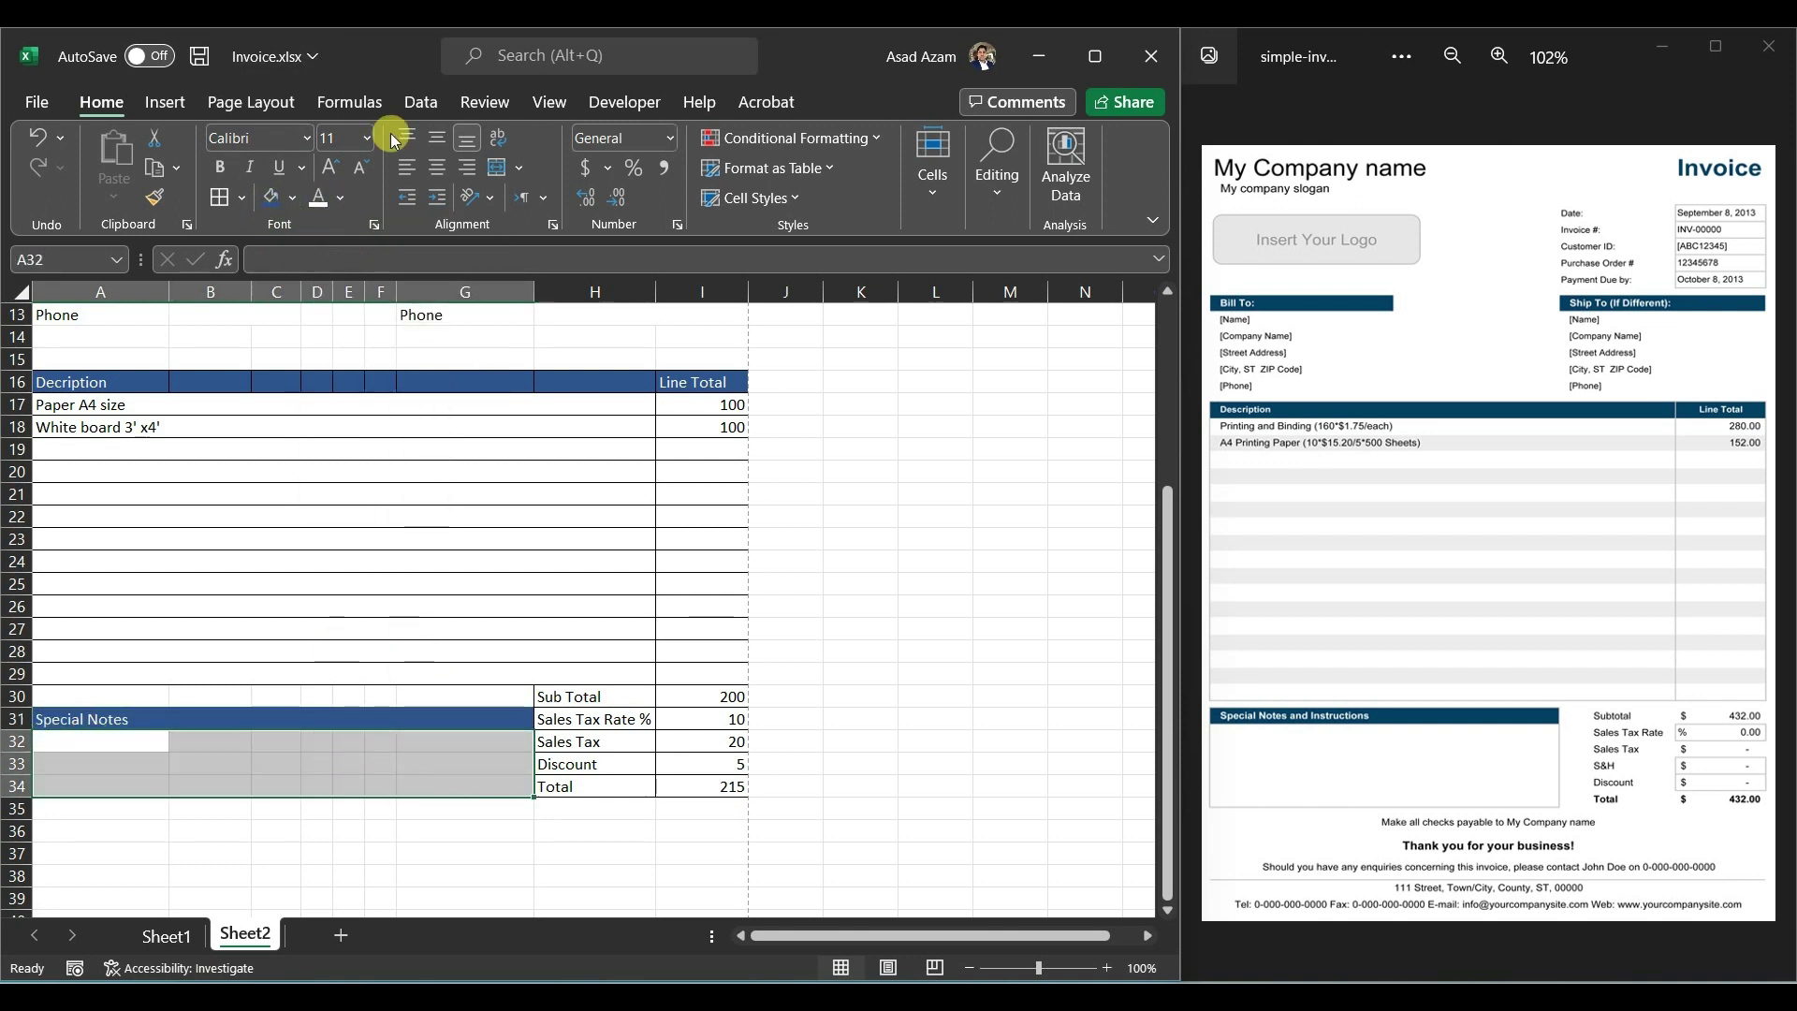
pyautogui.click(501, 169)
# Step: Enter the closing line "Thank you for your Business!" in B37
pyautogui.scroll(-2, 309, 752)
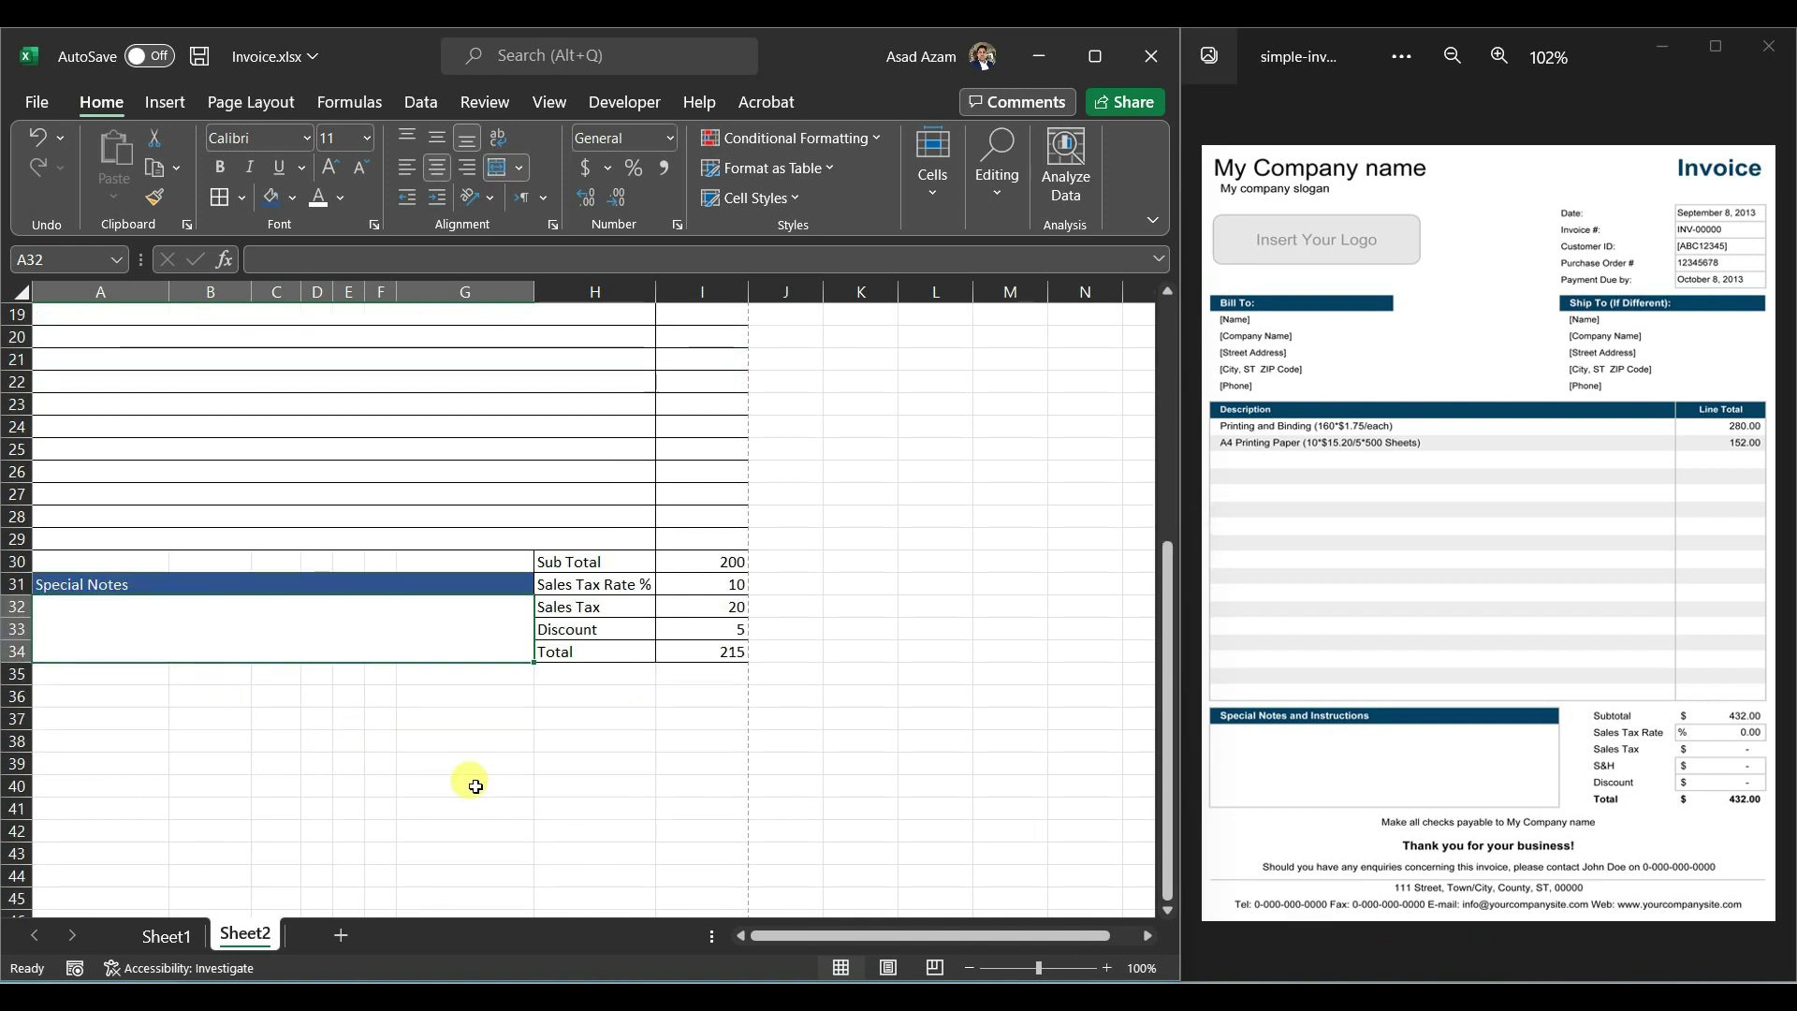
pyautogui.click(198, 724)
pyautogui.write('Thanks')
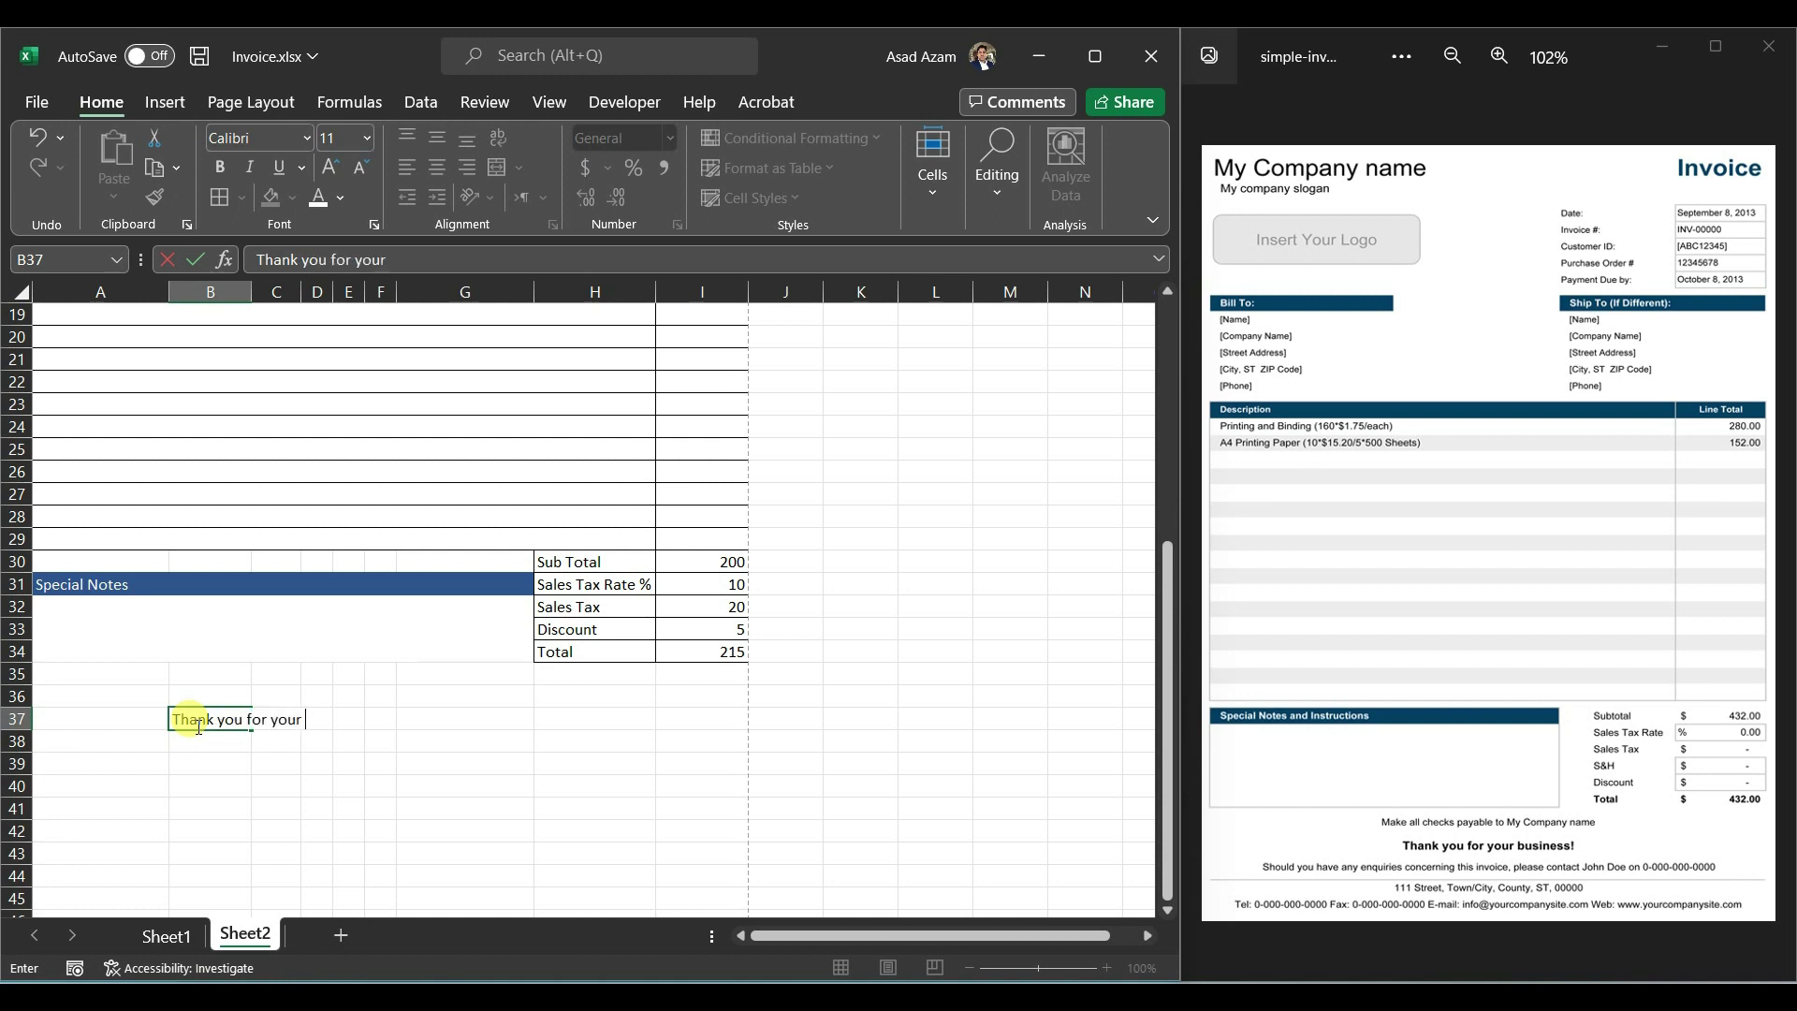
pyautogui.write('iness!')
# Step: Merge and center the thank-you line across A37:I37, and make it bold at size 12
pyautogui.moveTo(101, 719); pyautogui.dragTo(693, 727)
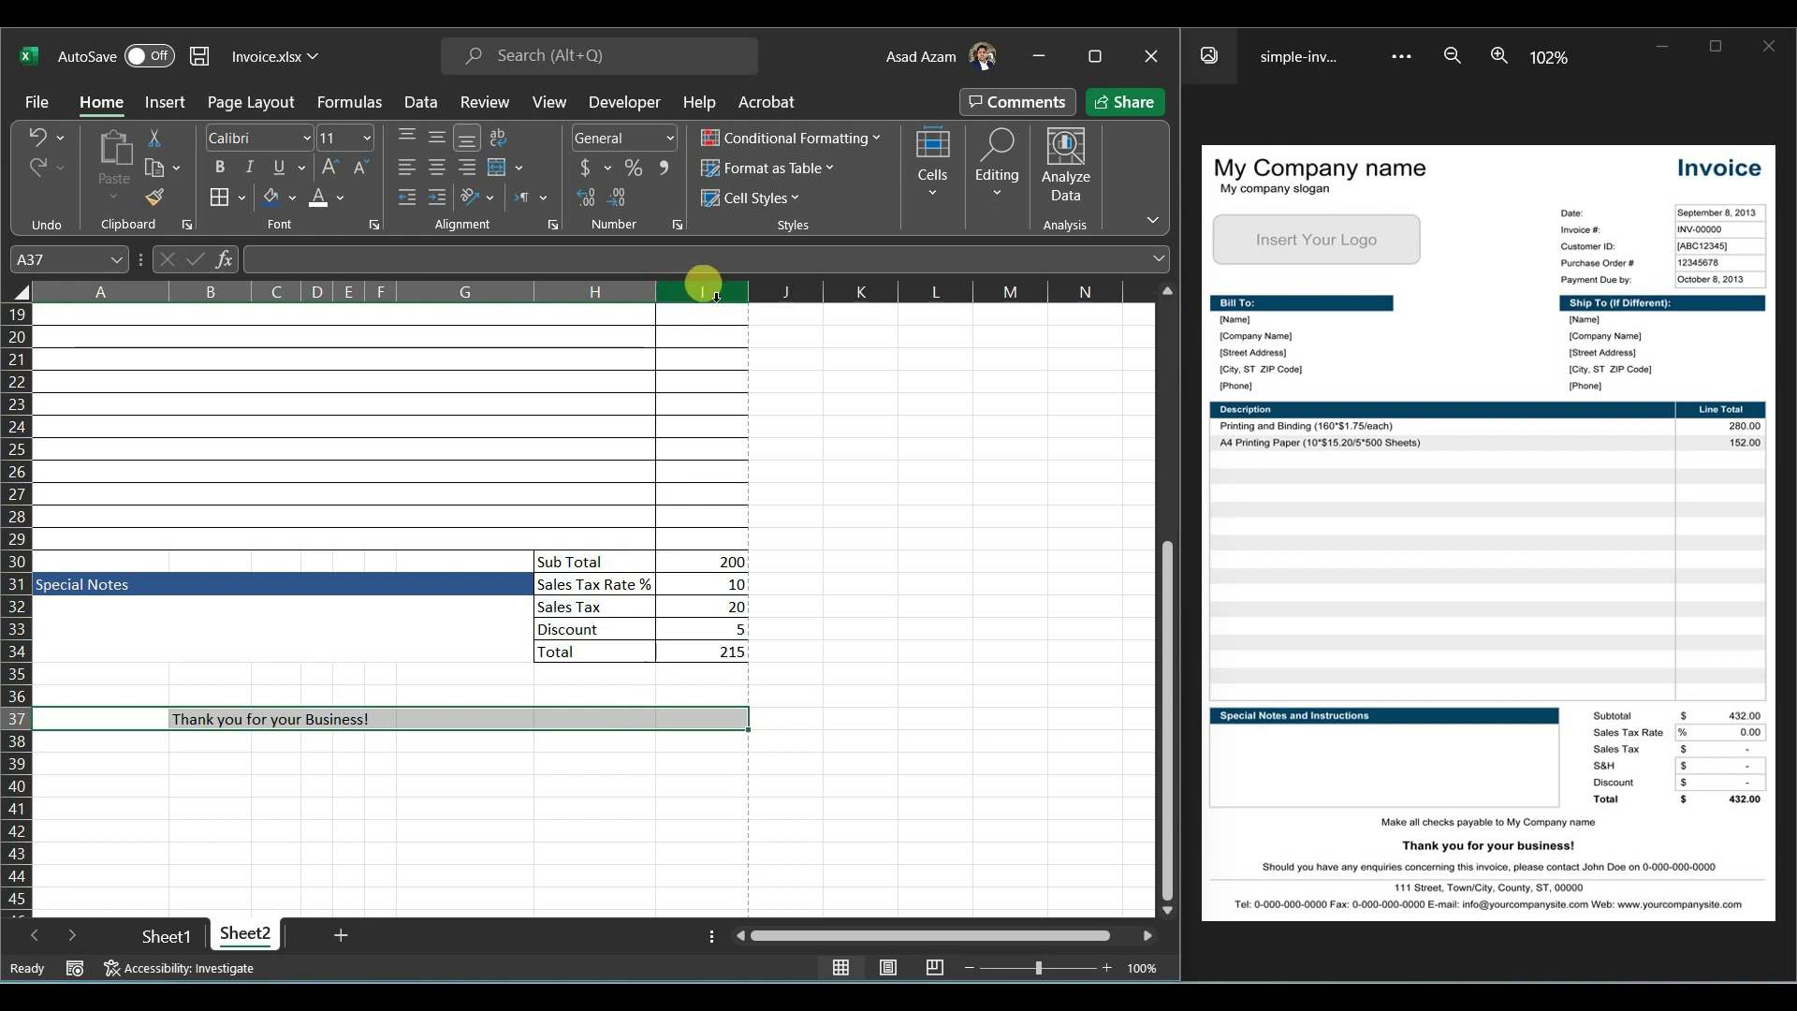
pyautogui.click(492, 167)
pyautogui.click(436, 168)
pyautogui.click(436, 167)
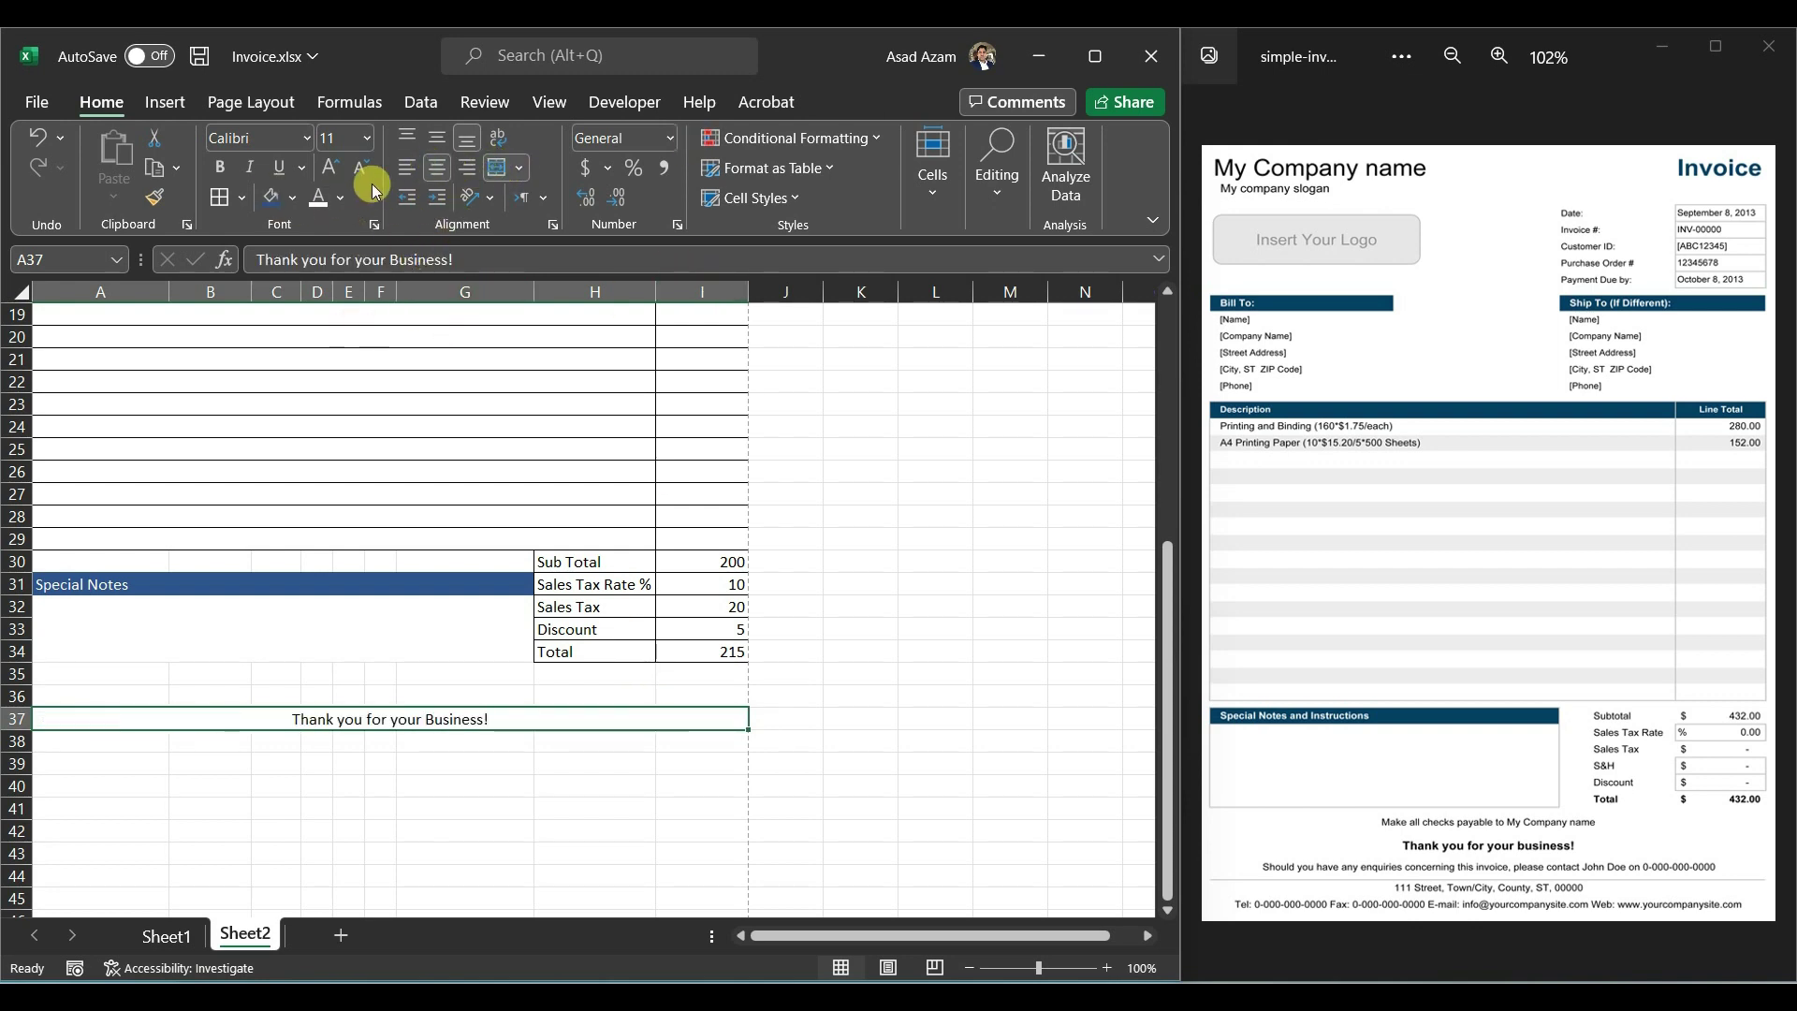
pyautogui.click(329, 166)
# Step: Check the invoice's layout in the print preview, and return to the sheet
pyautogui.scroll(6, 830, 682)
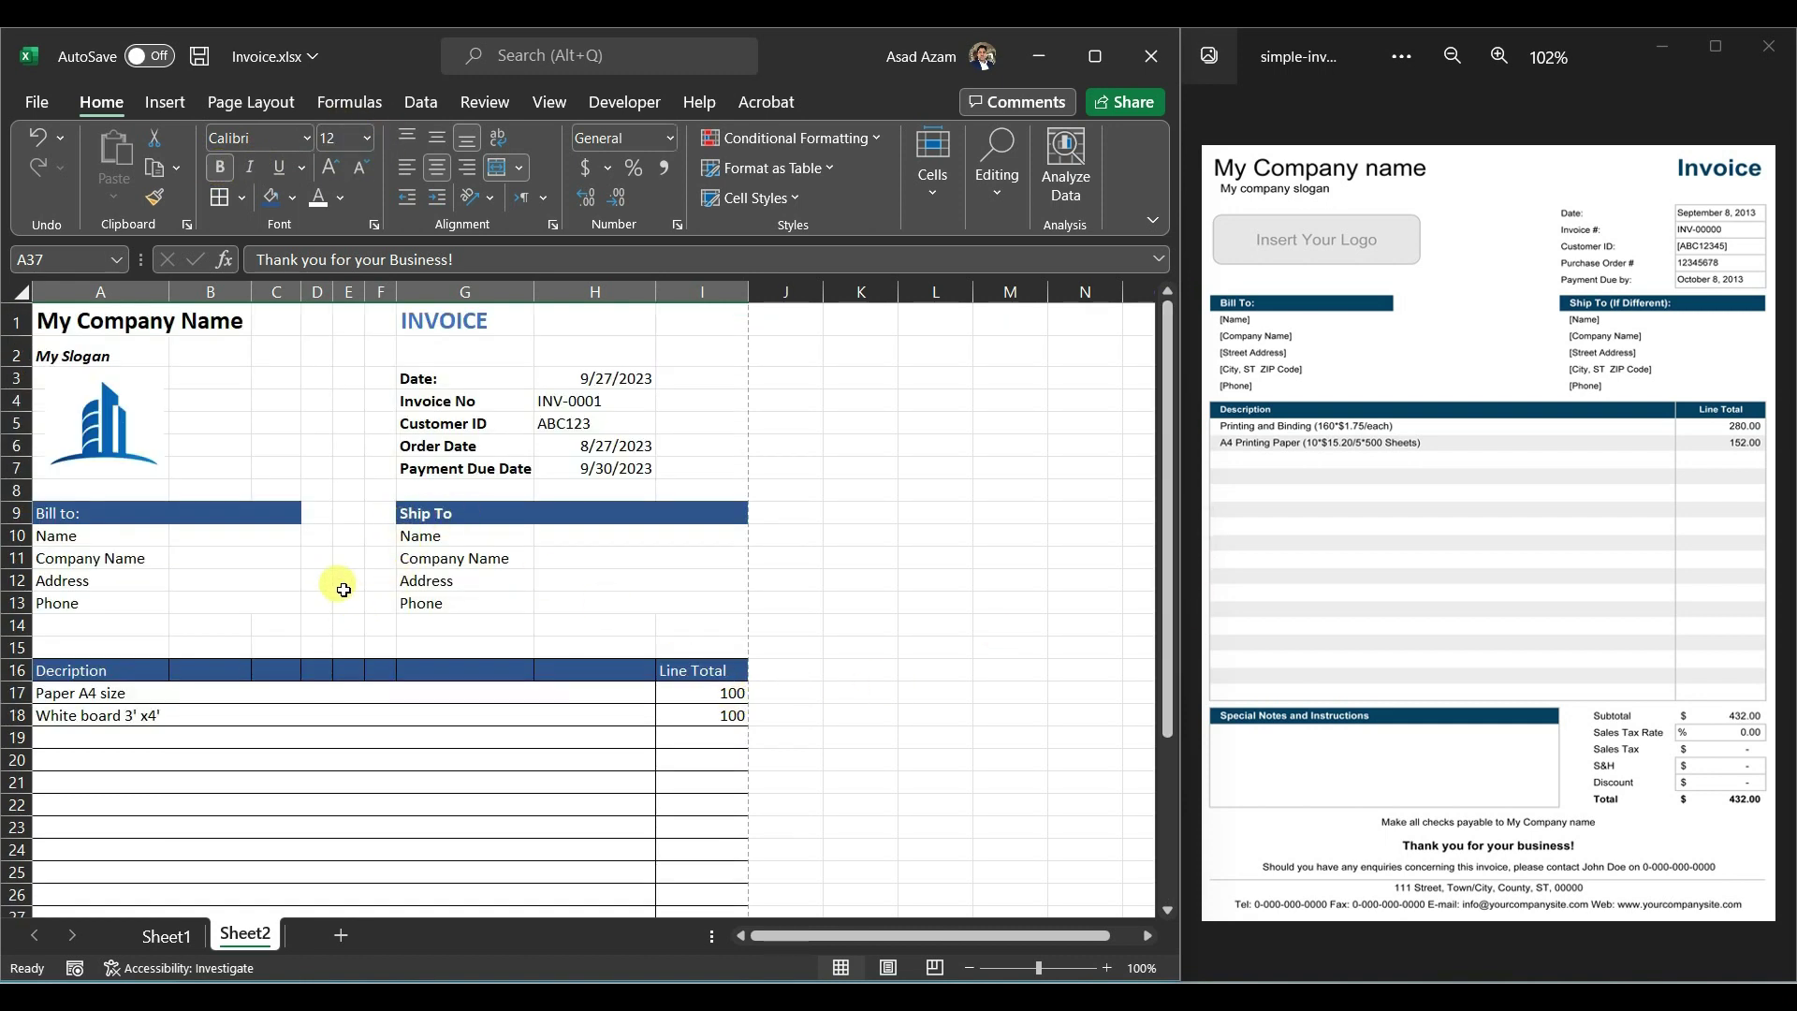
pyautogui.hotkey('ctrl', 'p')
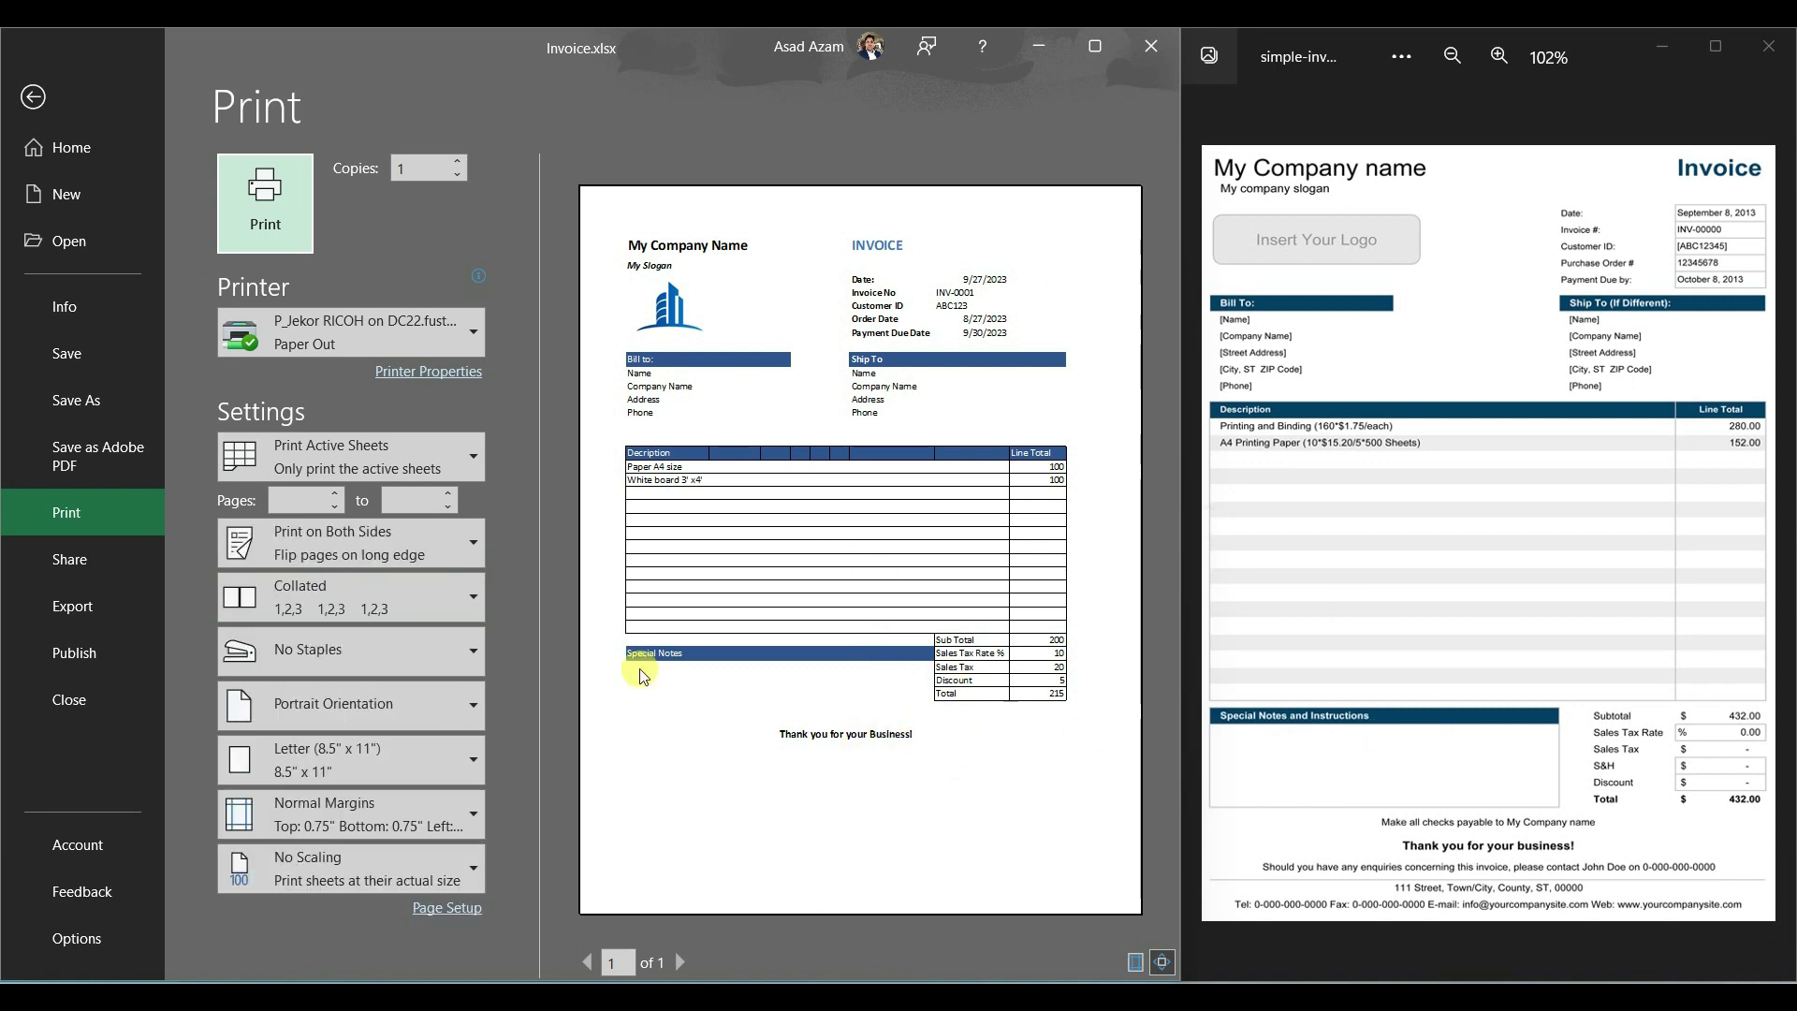
pyautogui.press('Escape')
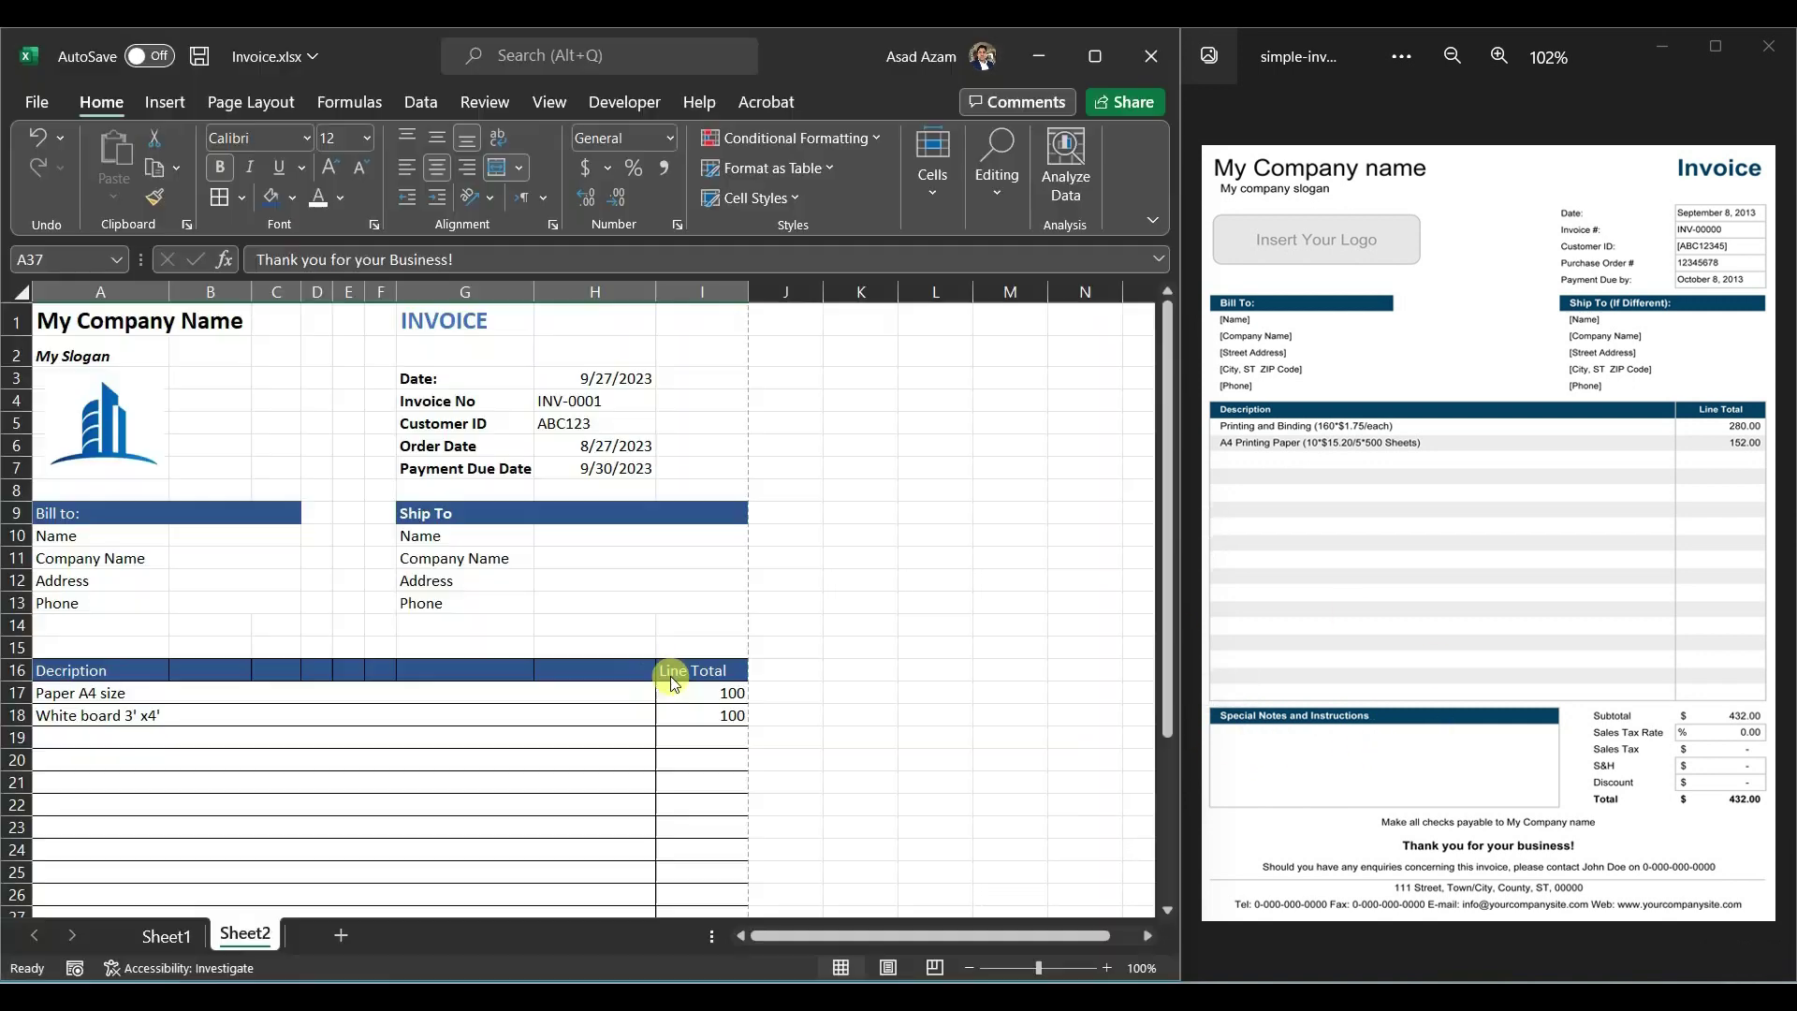
# Step: Apply all borders to the Special Notes block A31:G34
pyautogui.scroll(-5, 377, 665)
pyautogui.moveTo(132, 650); pyautogui.dragTo(180, 723)
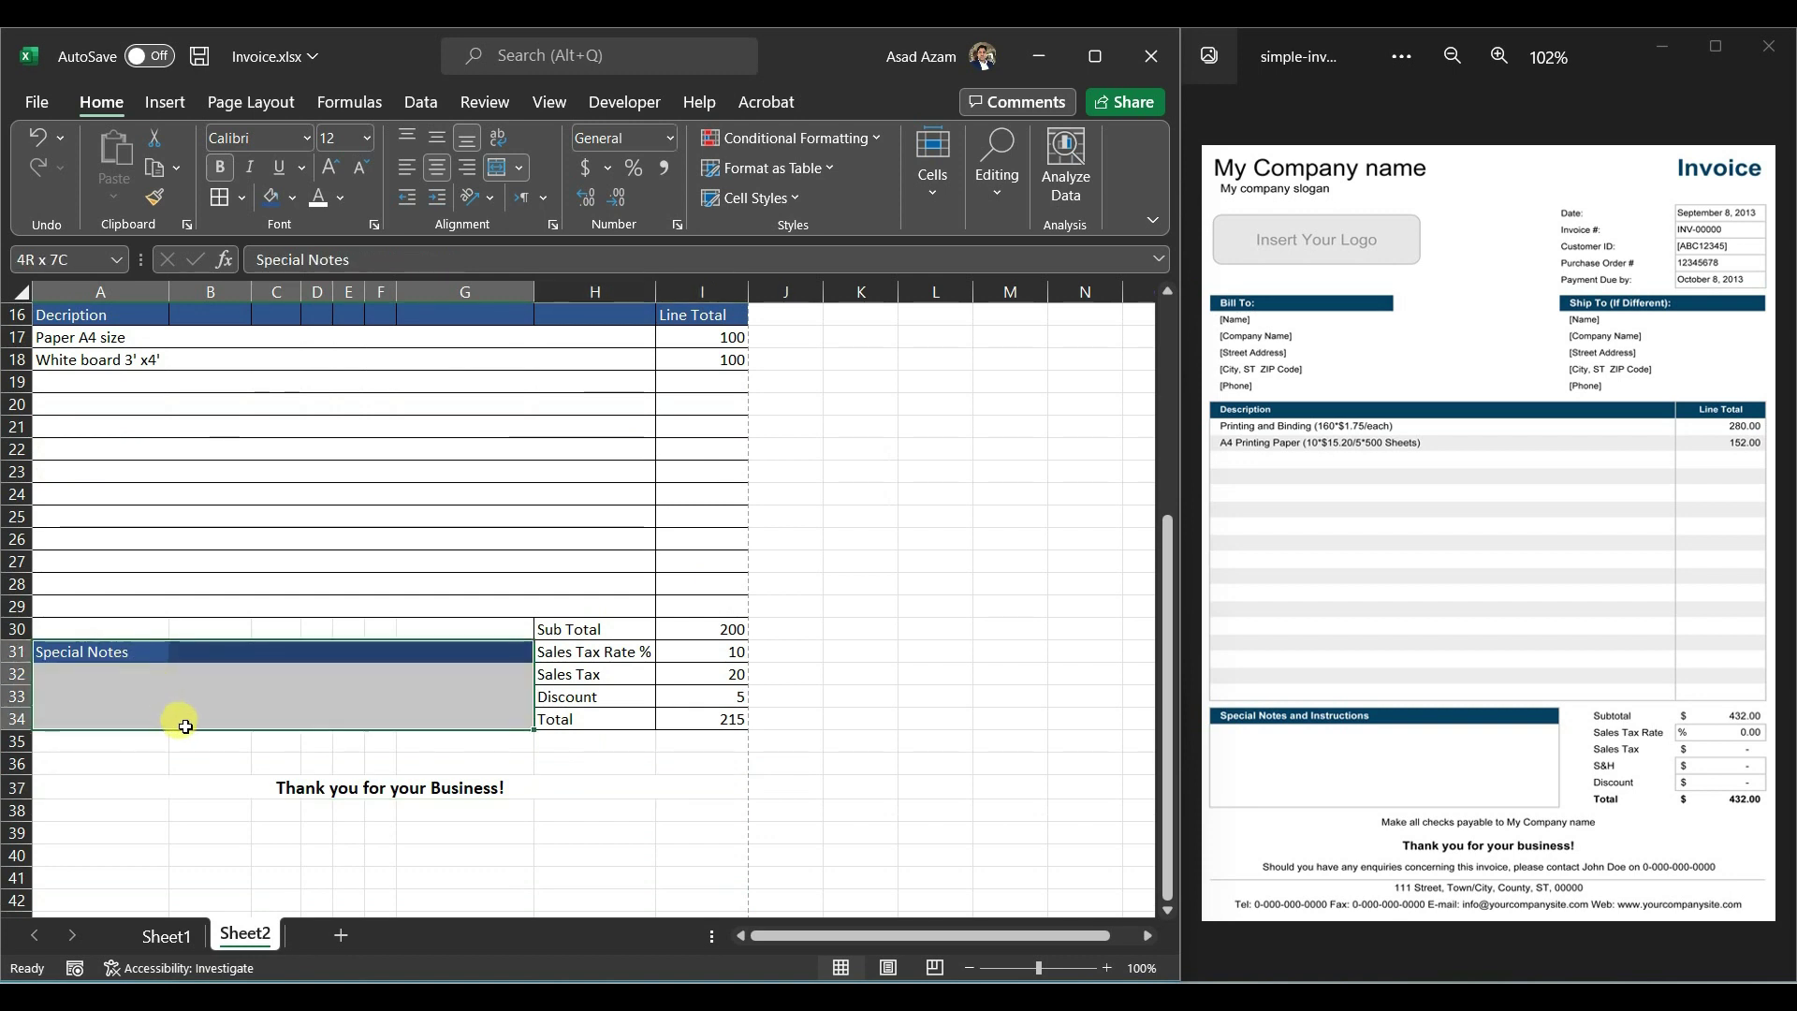
pyautogui.click(243, 198)
pyautogui.click(296, 436)
pyautogui.click(389, 689)
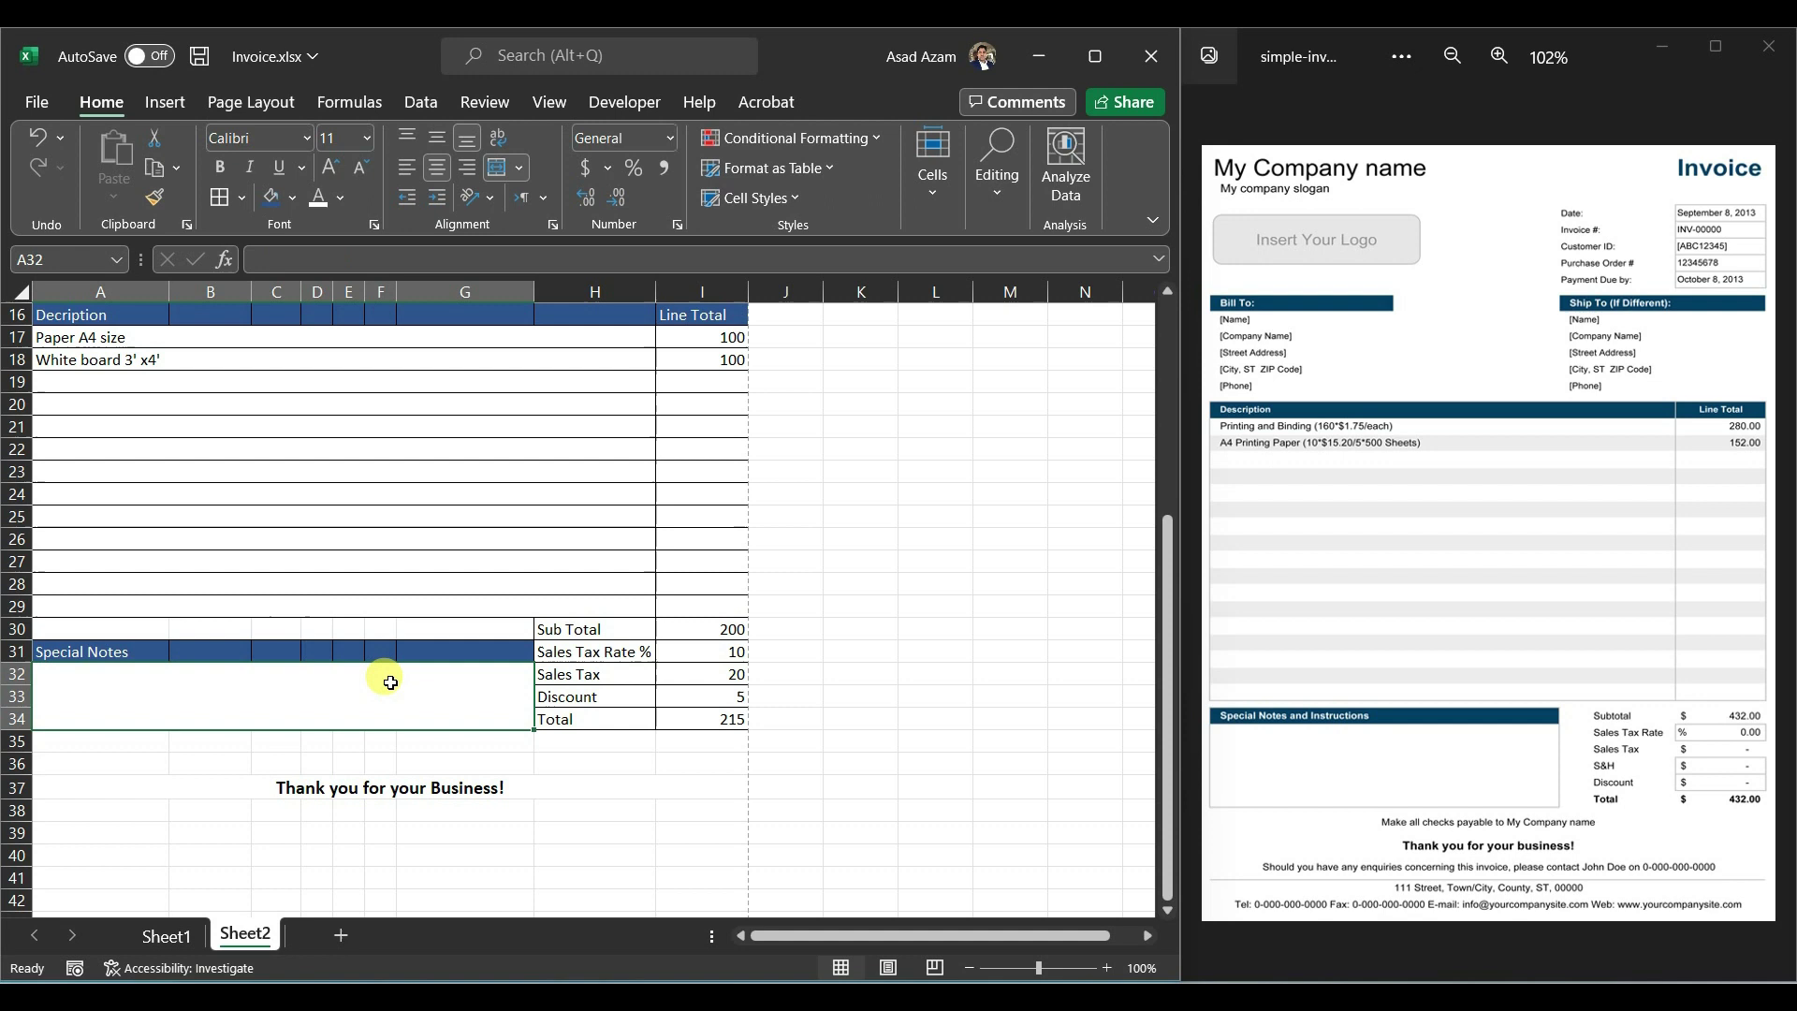
# Step: Check the bordered notes box in the print preview, and right-align the invoice number and customer ID in H4:H5
pyautogui.hotkey('ctrl', 'p')
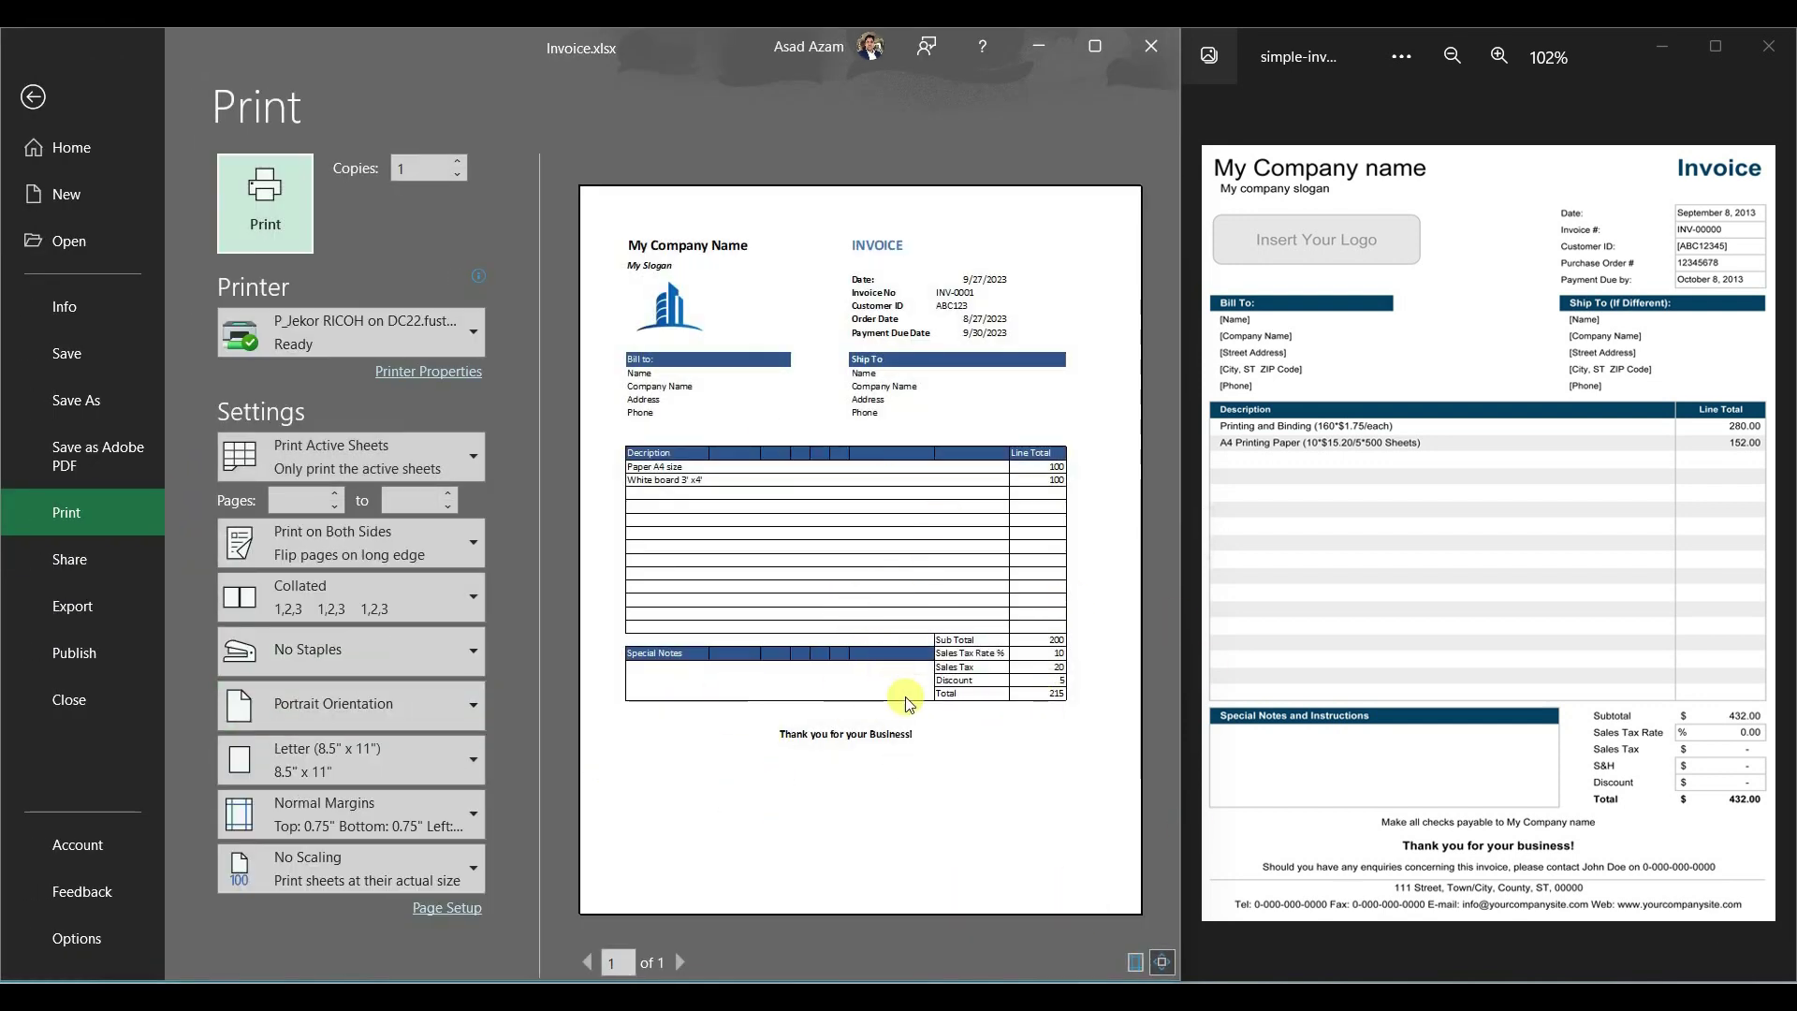
pyautogui.press('Escape')
pyautogui.scroll(5, 805, 587)
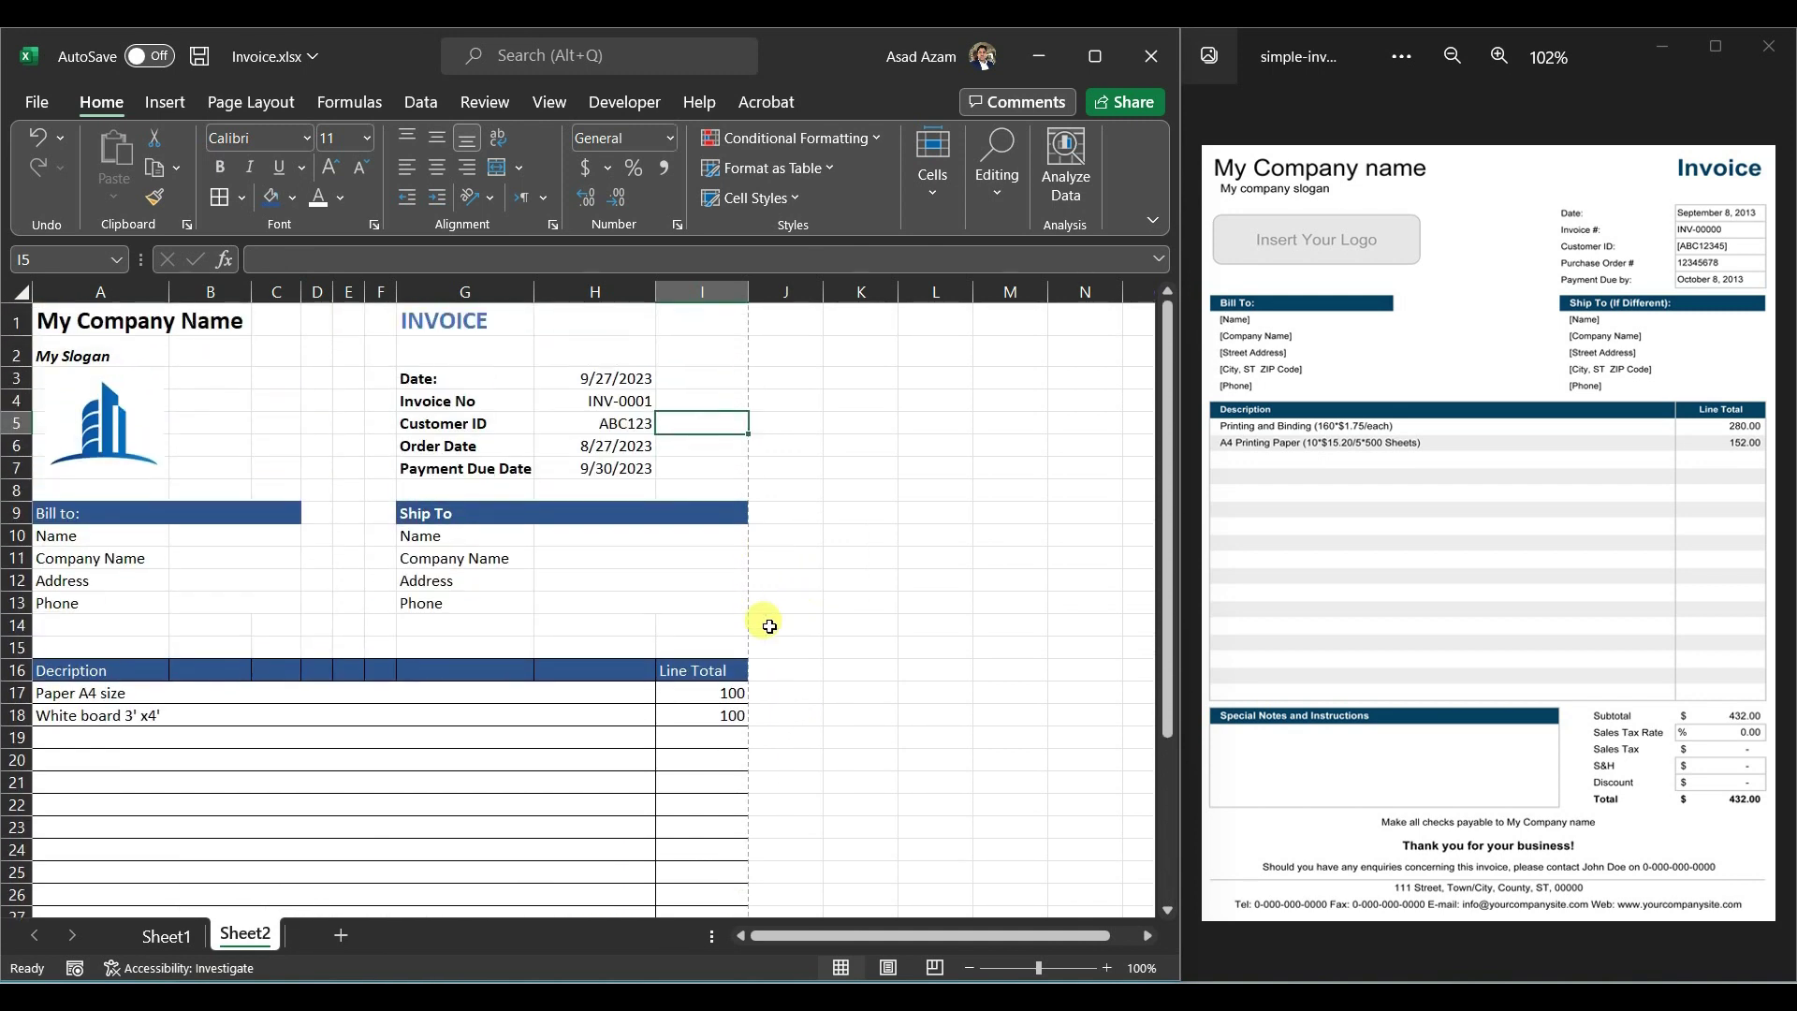
# Step: Review the formulas and values behind the subtotal, sales tax, discount and total in I30:I34
pyautogui.scroll(-4, 733, 692)
pyautogui.click(733, 693)
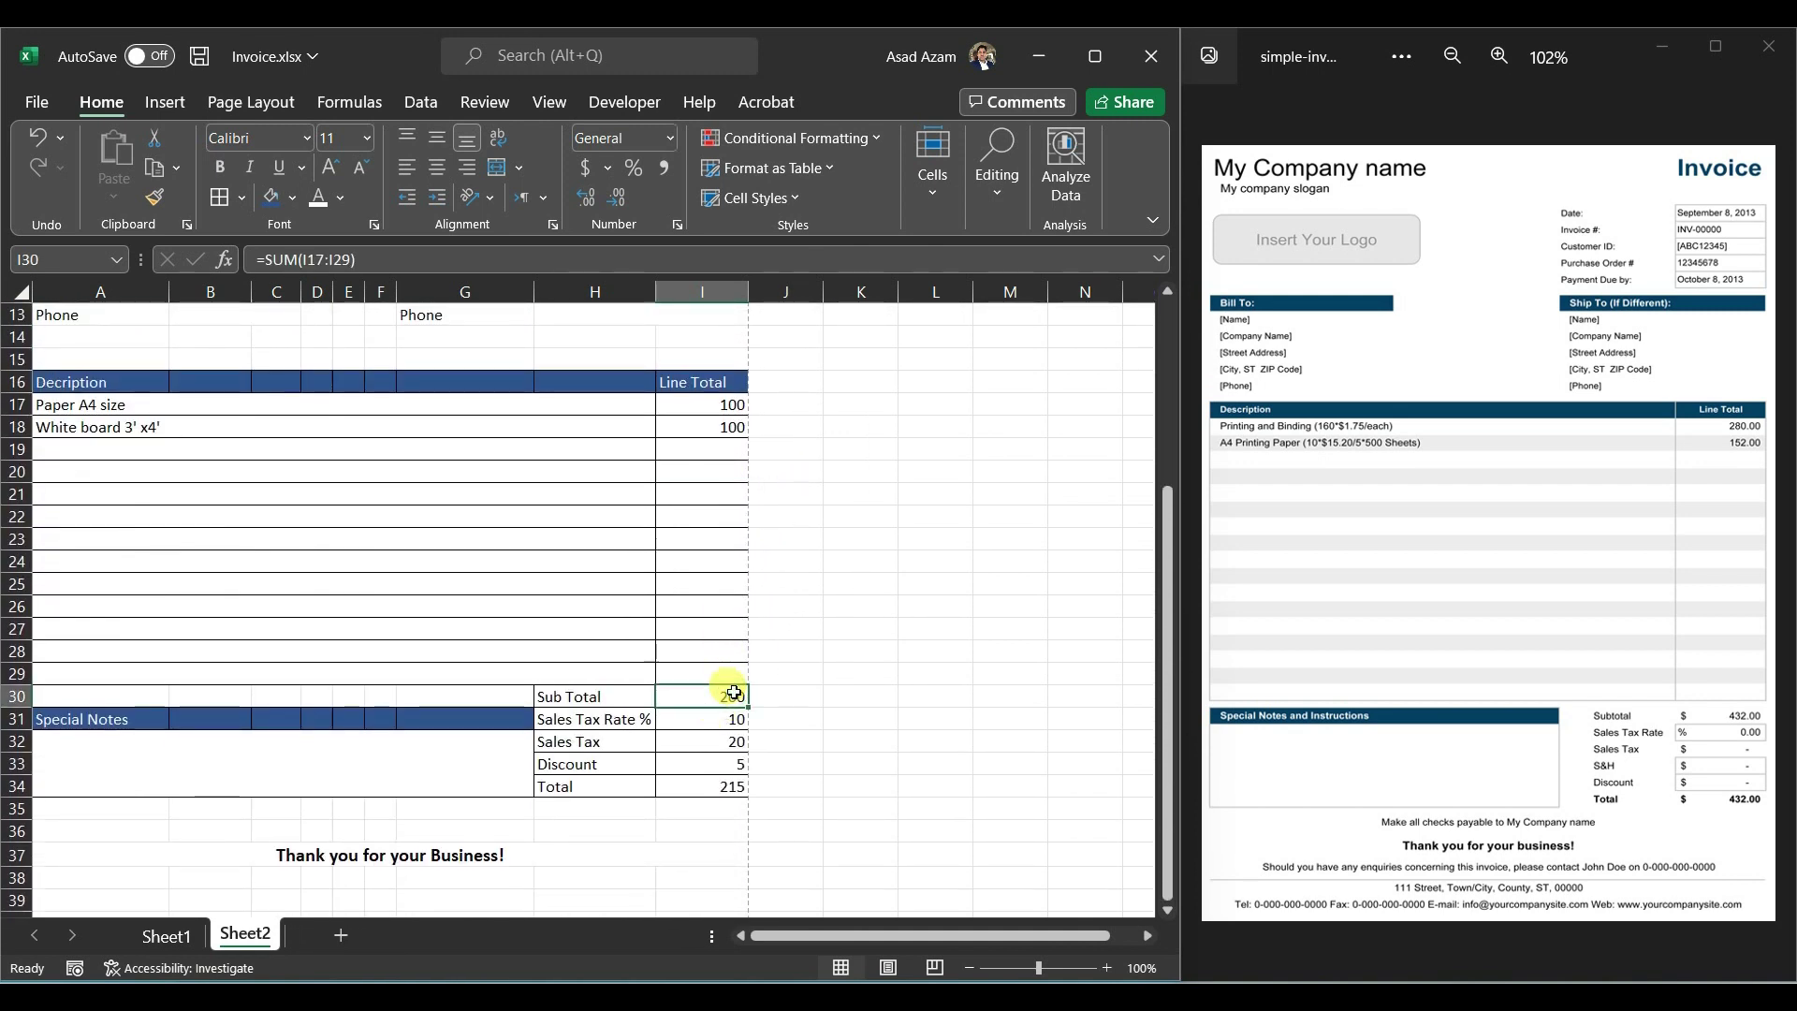
pyautogui.doubleClick(735, 695)
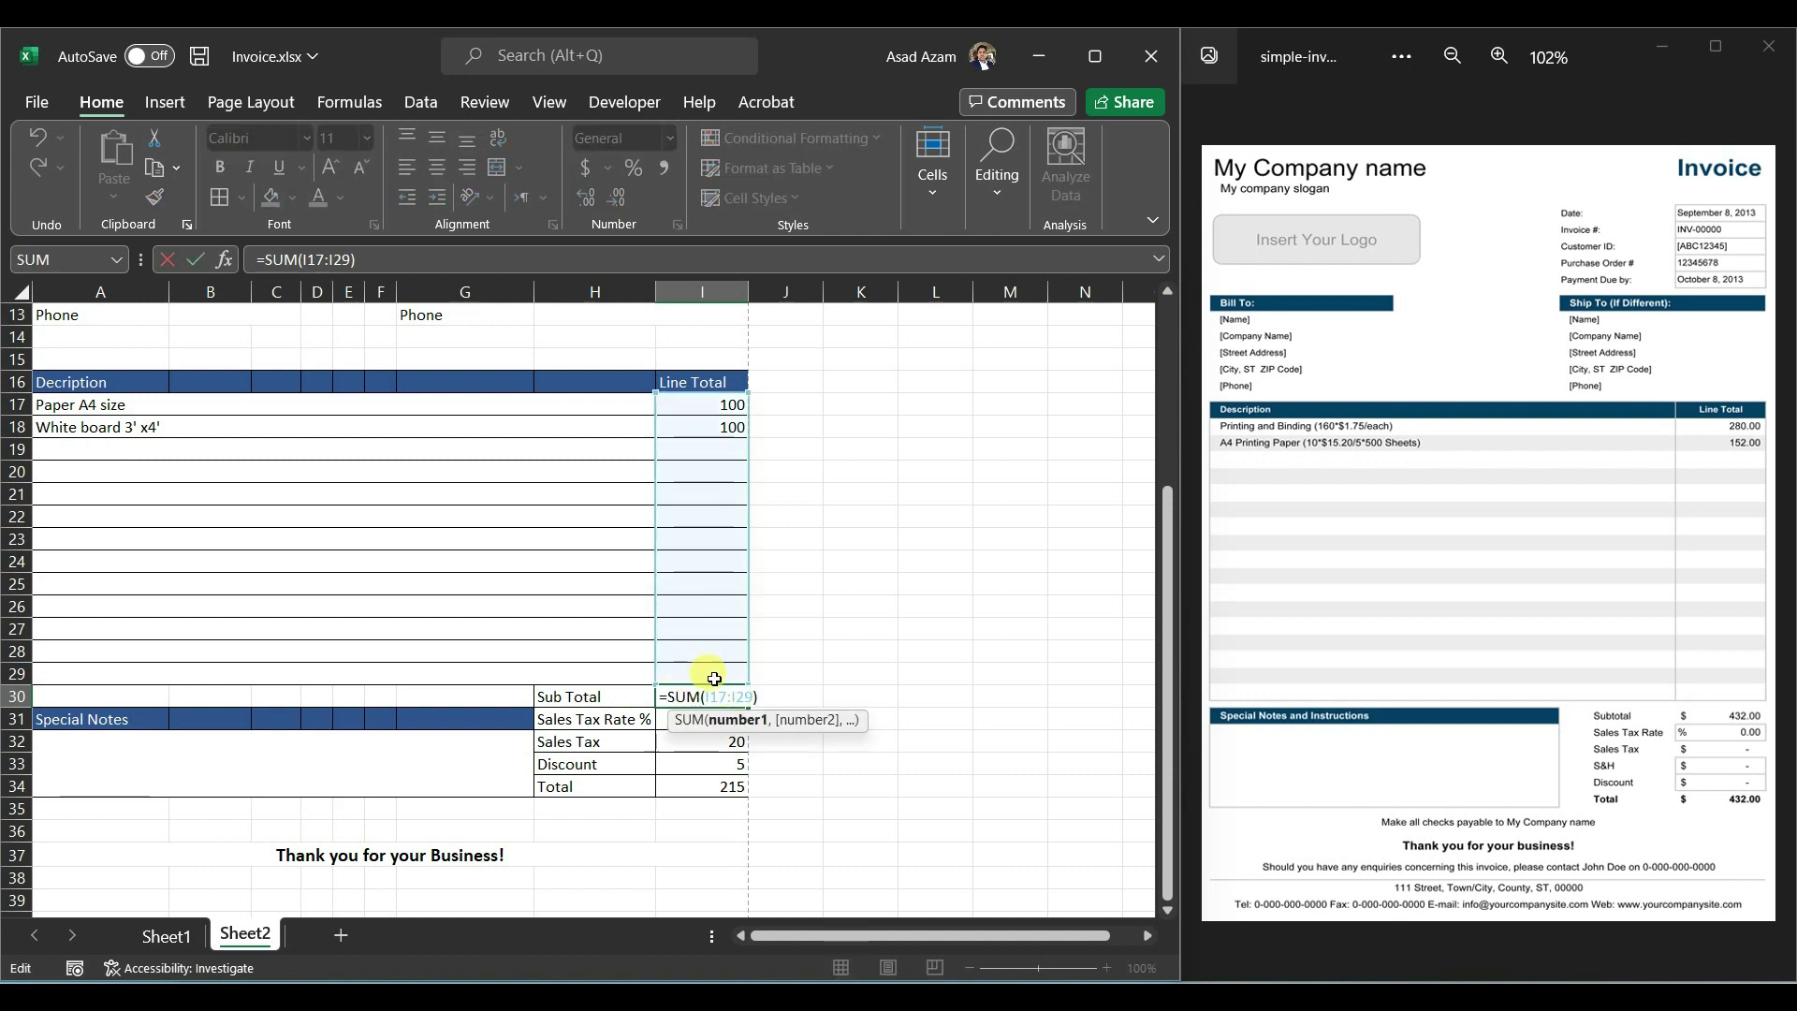
pyautogui.press('Return')
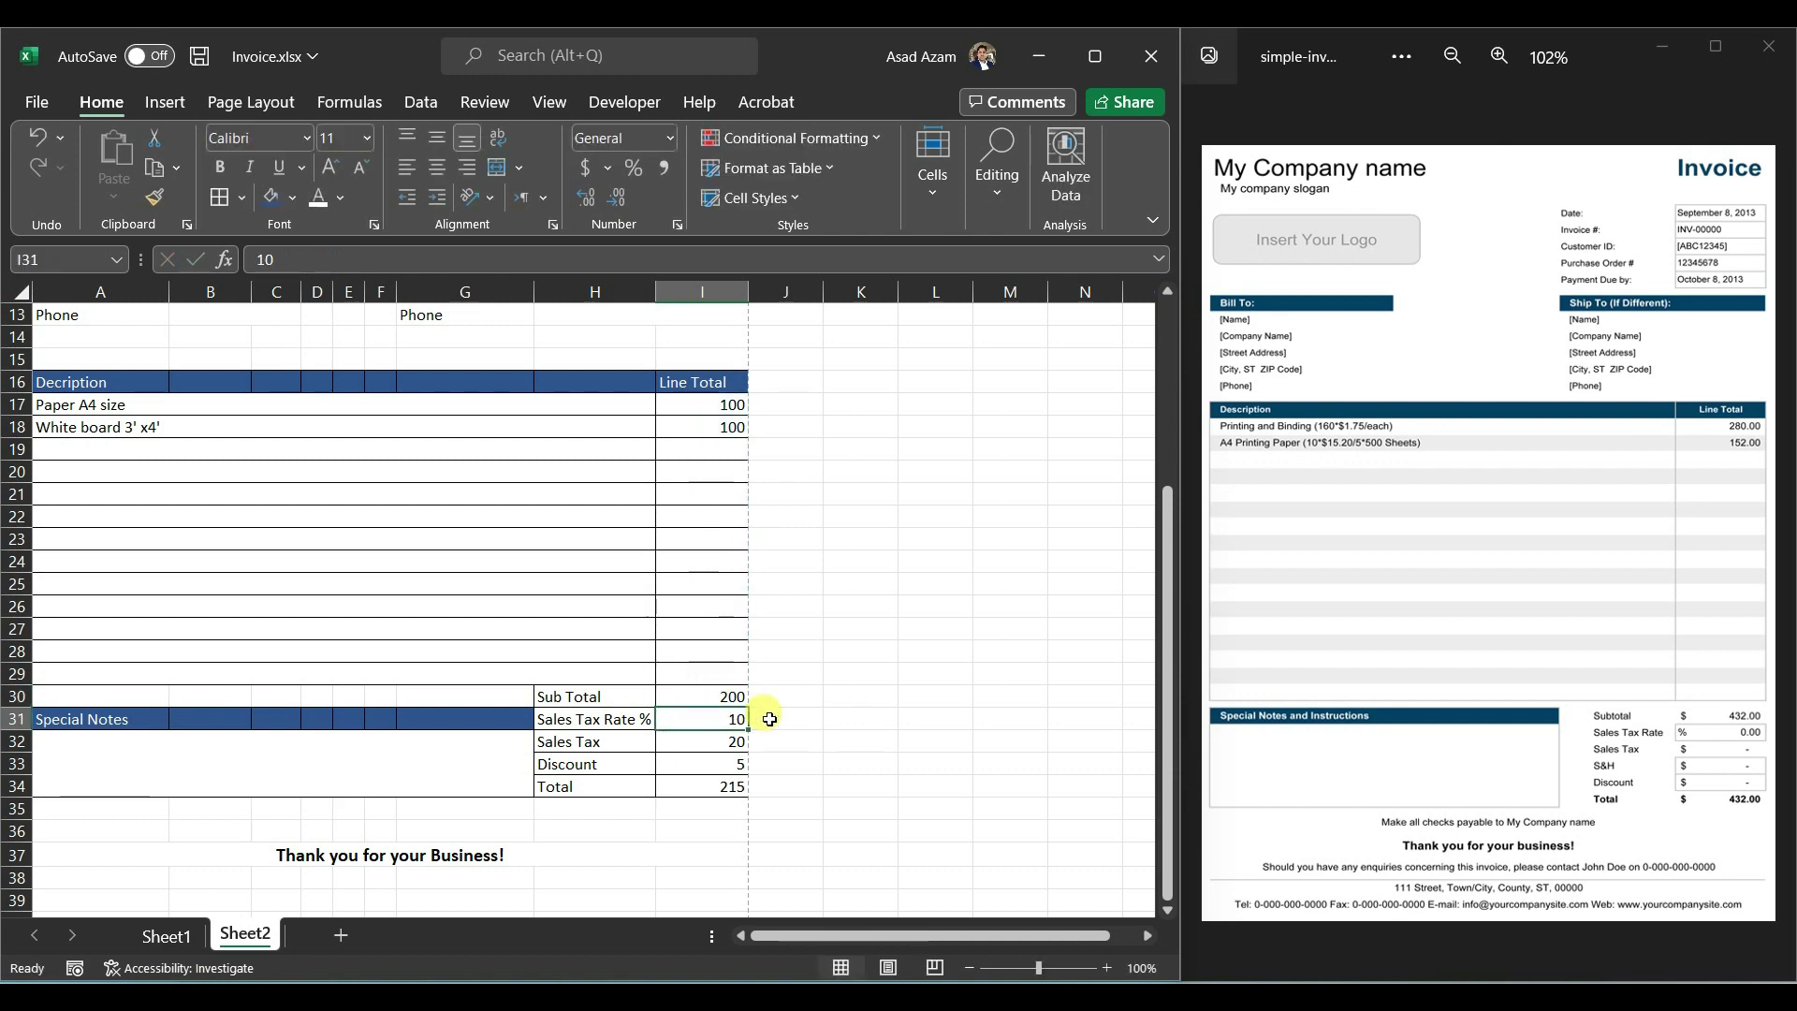
pyautogui.click(715, 739)
pyautogui.click(726, 763)
pyautogui.click(726, 786)
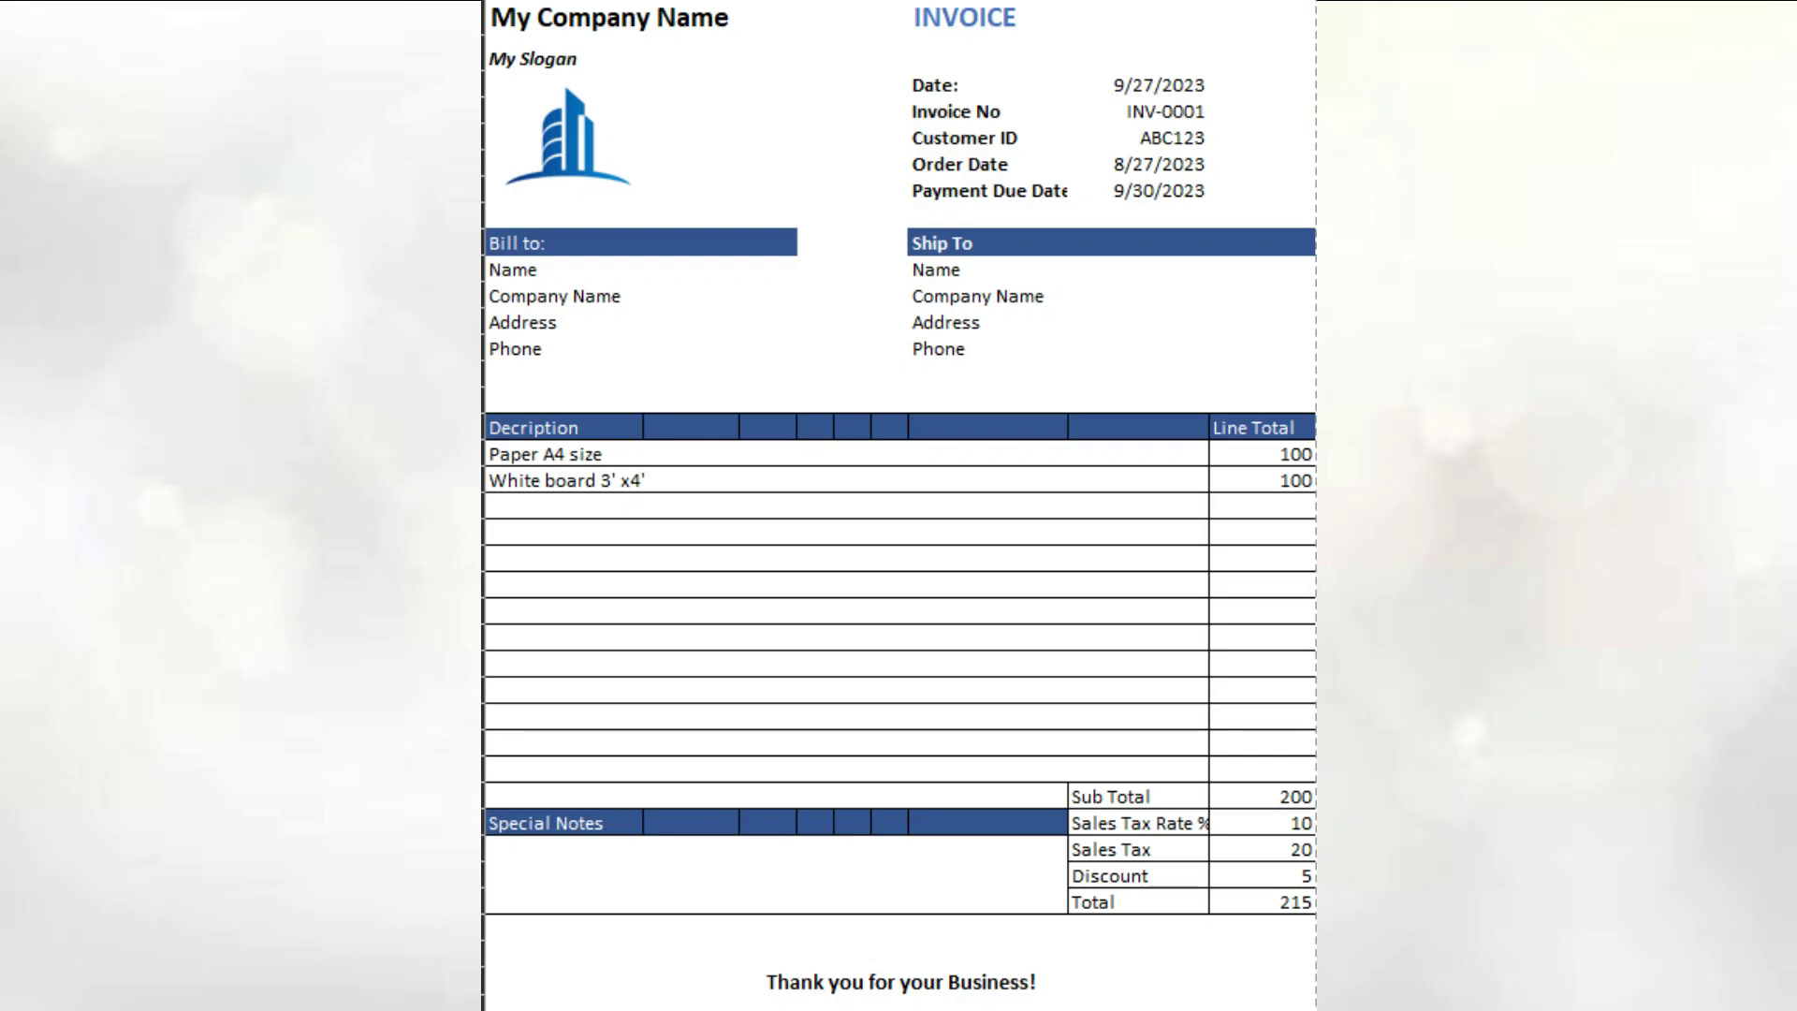